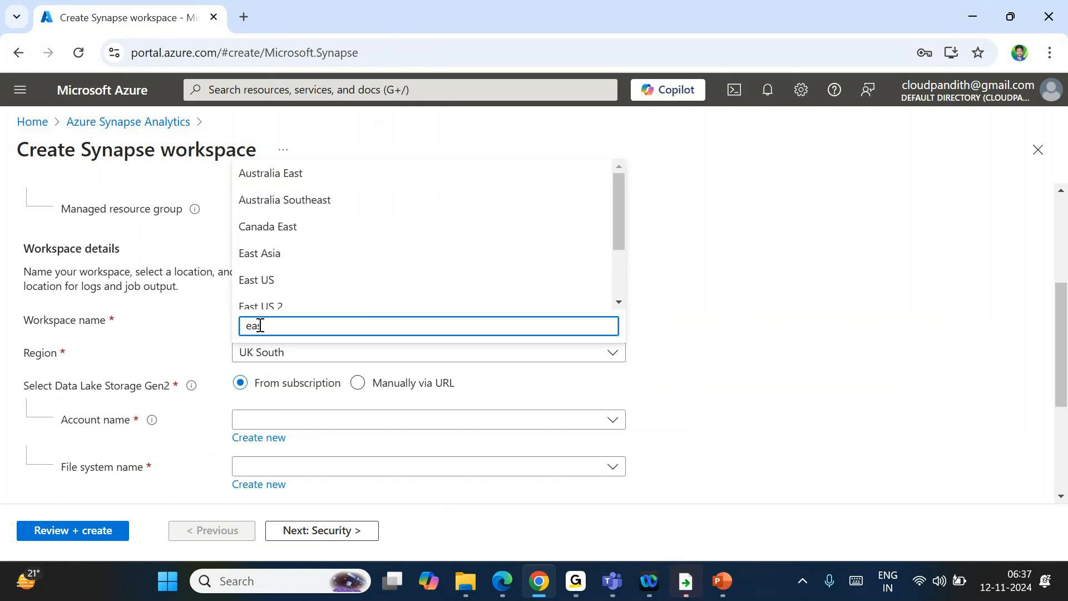
Step: Set the workspace region to East US and create a new Data Lake Storage Gen2 account named cloudpandithdevadls
click(281, 281)
click(266, 440)
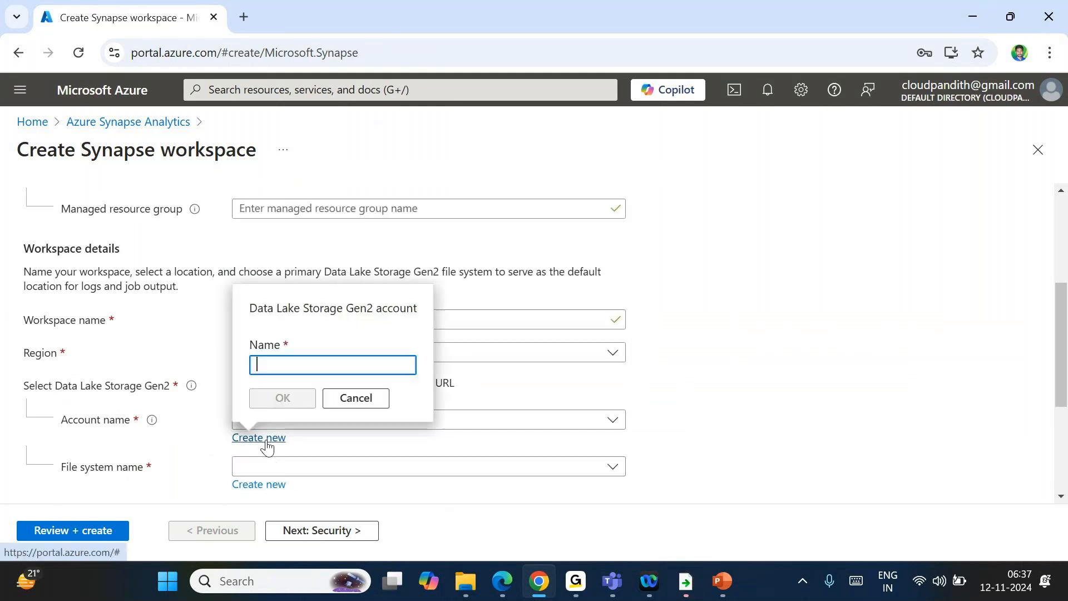
text(cloudpa)
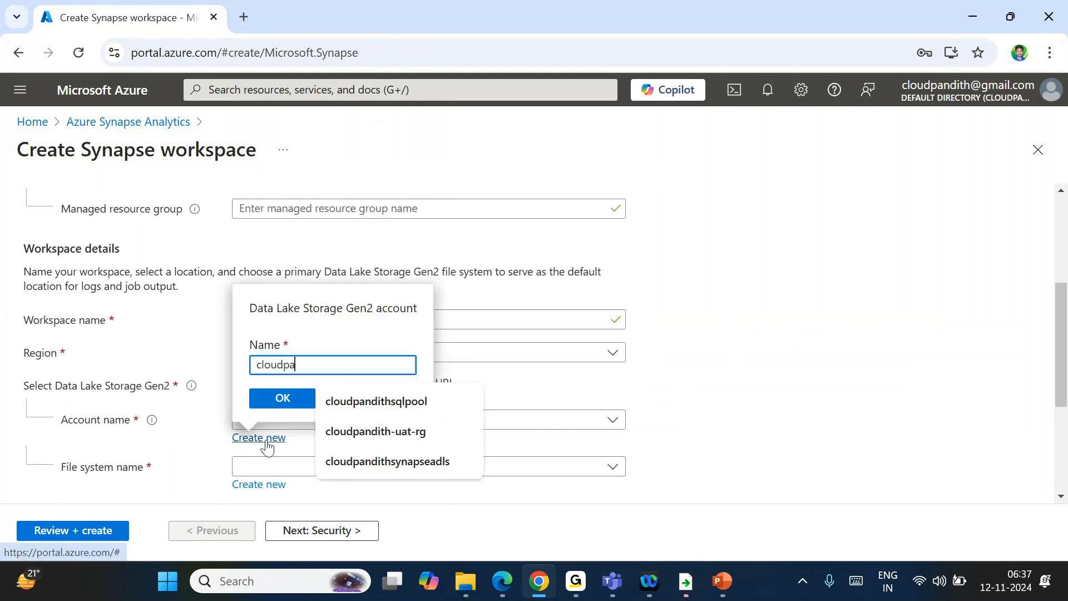
text(ndithdevadls)
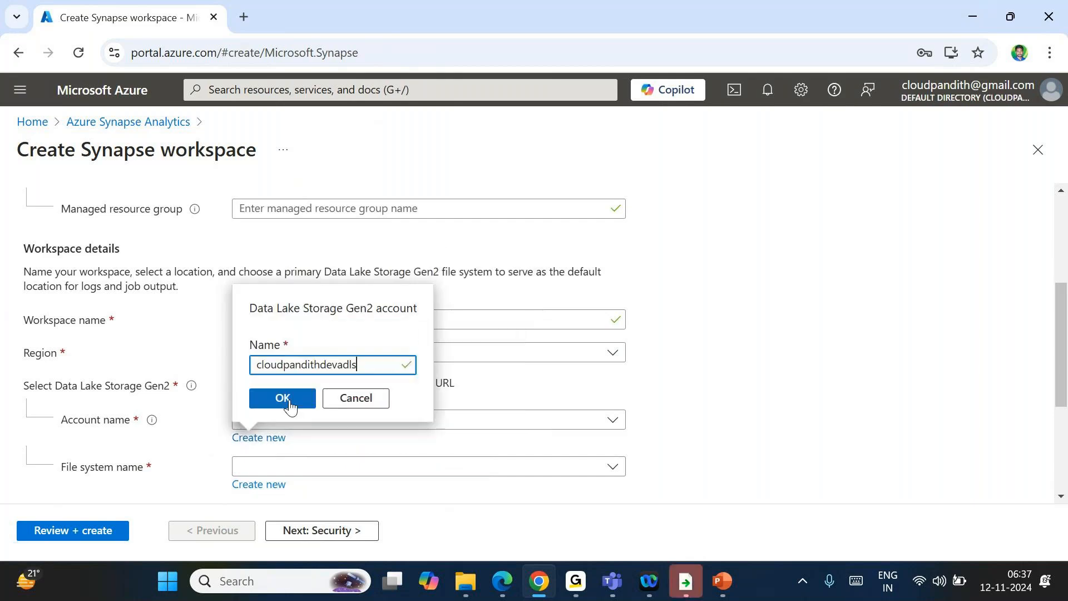
click(289, 403)
Step: Create a new Data Lake Storage Gen2 file system named synglobal for the workspace
click(270, 485)
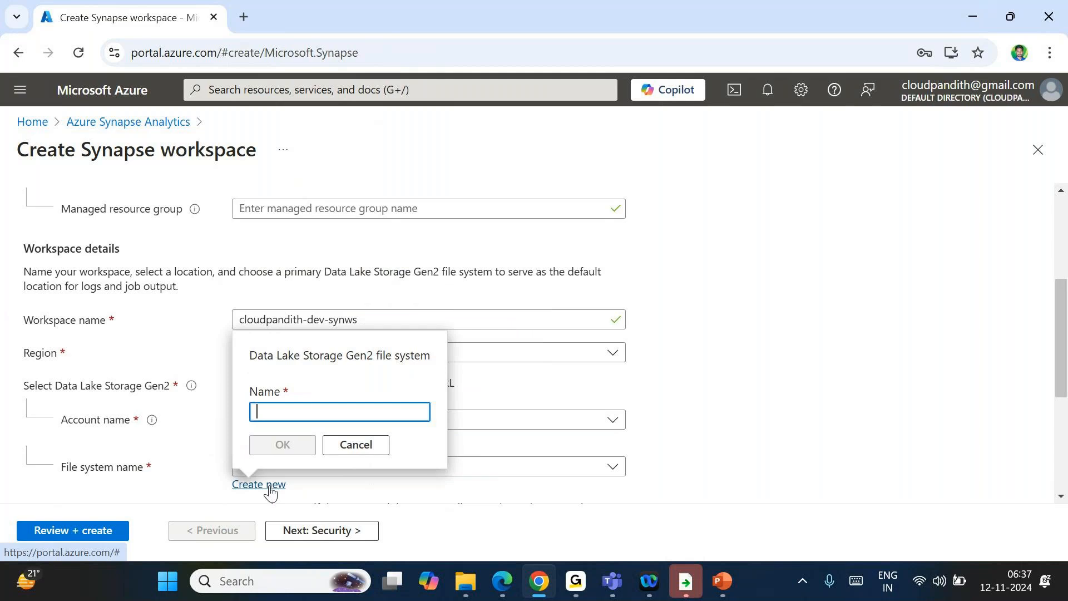
text(global)
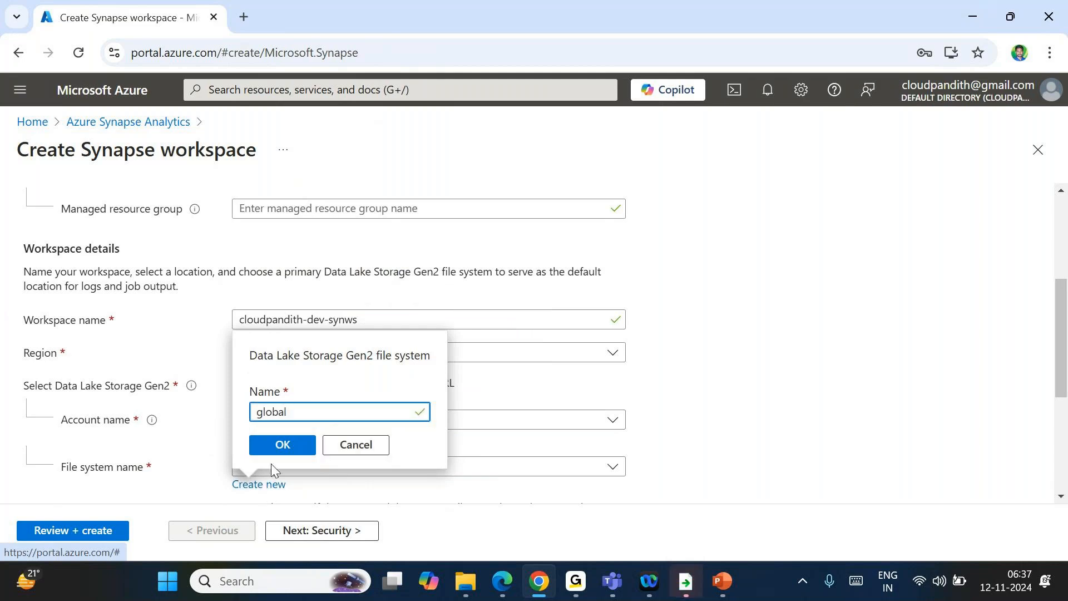
key(Home)
text(syn)
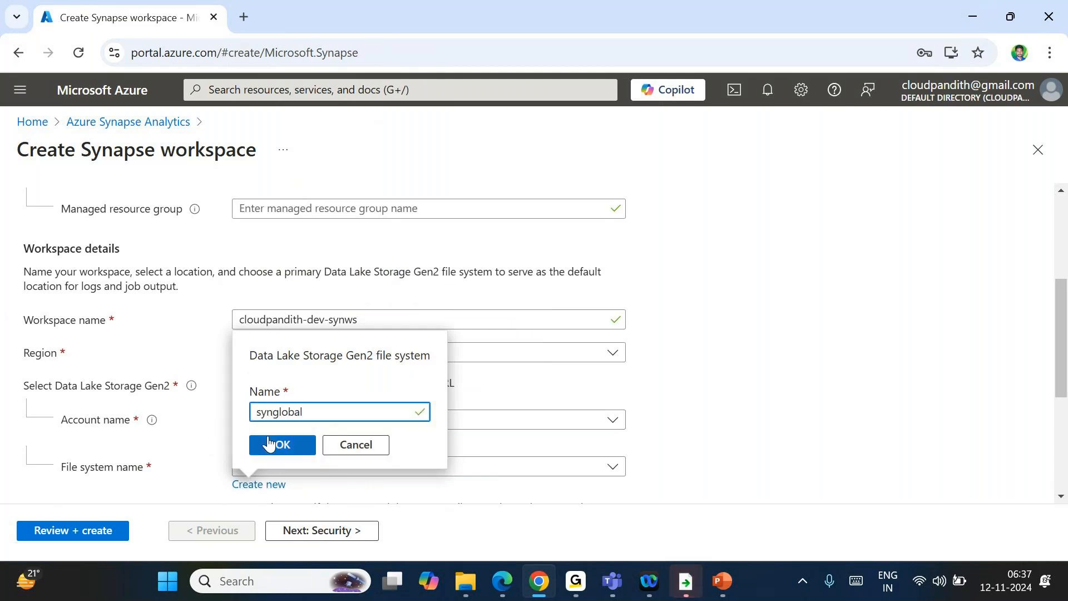
click(270, 447)
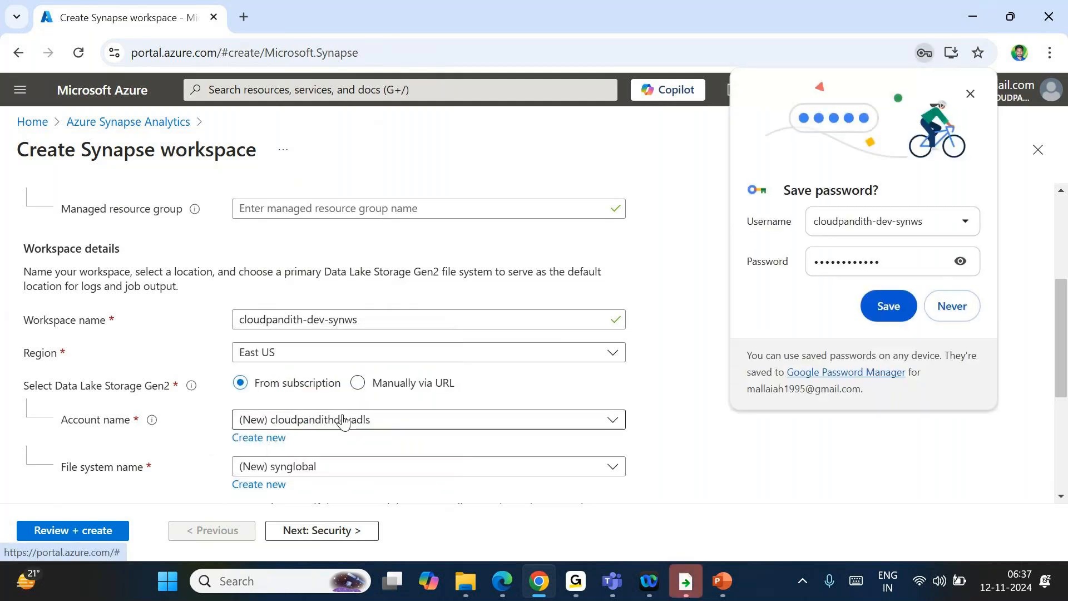
Step: Submit the Synapse workspace configuration for validation and refuse to save the password in the browser
scroll(295, 389, down, 2)
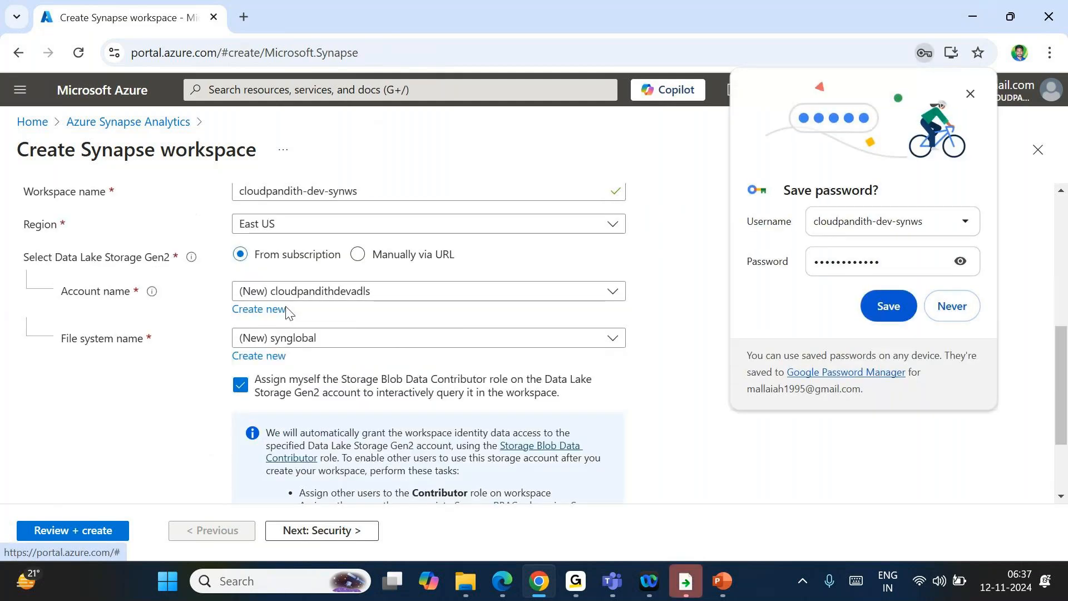
scroll(291, 311, up, 5)
scroll(348, 389, down, 3)
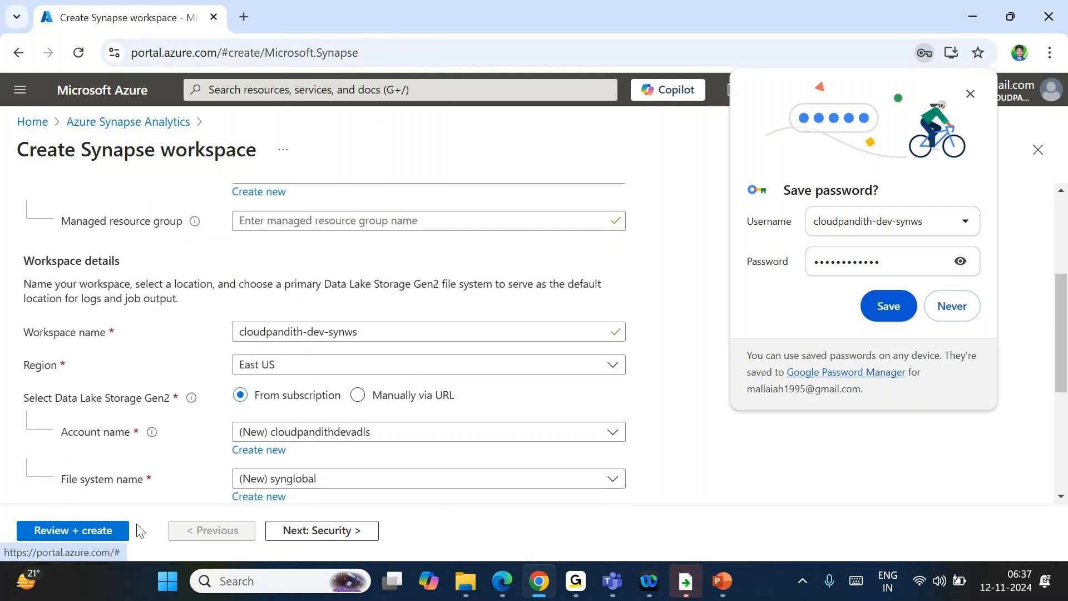
click(84, 531)
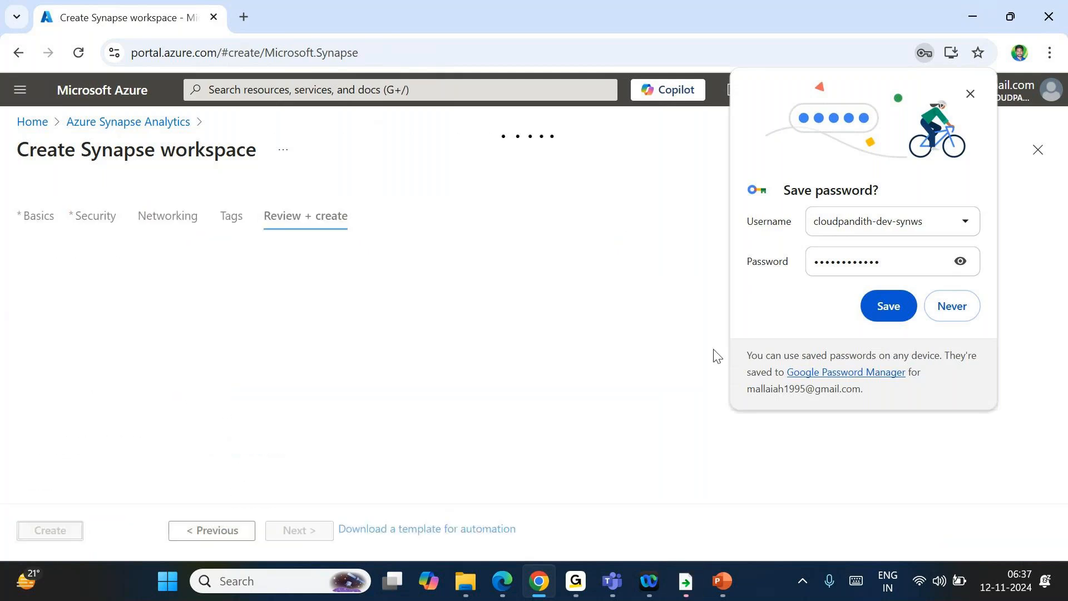
click(952, 309)
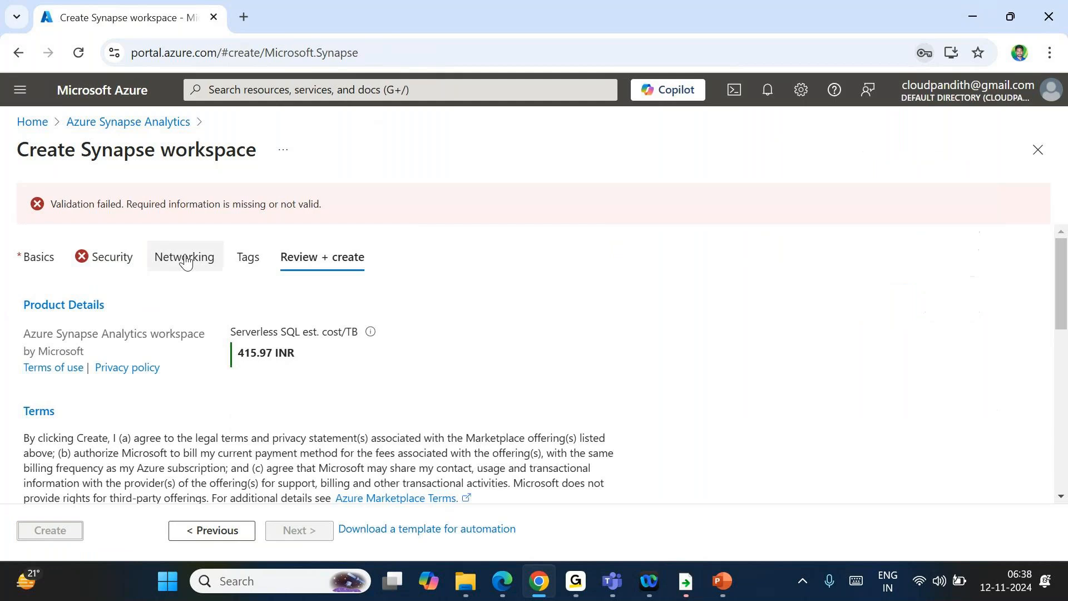
Step: Clear the SQL password in the security settings, validate the configuration again and create the Synapse workspace
click(110, 256)
double_click(326, 441)
key(BackSpace)
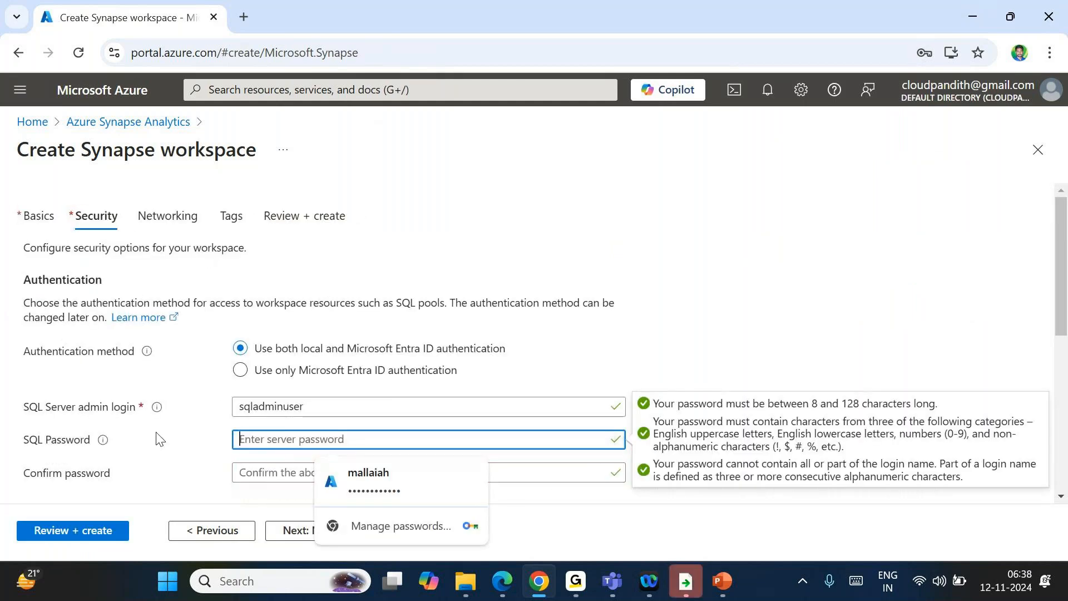
click(73, 531)
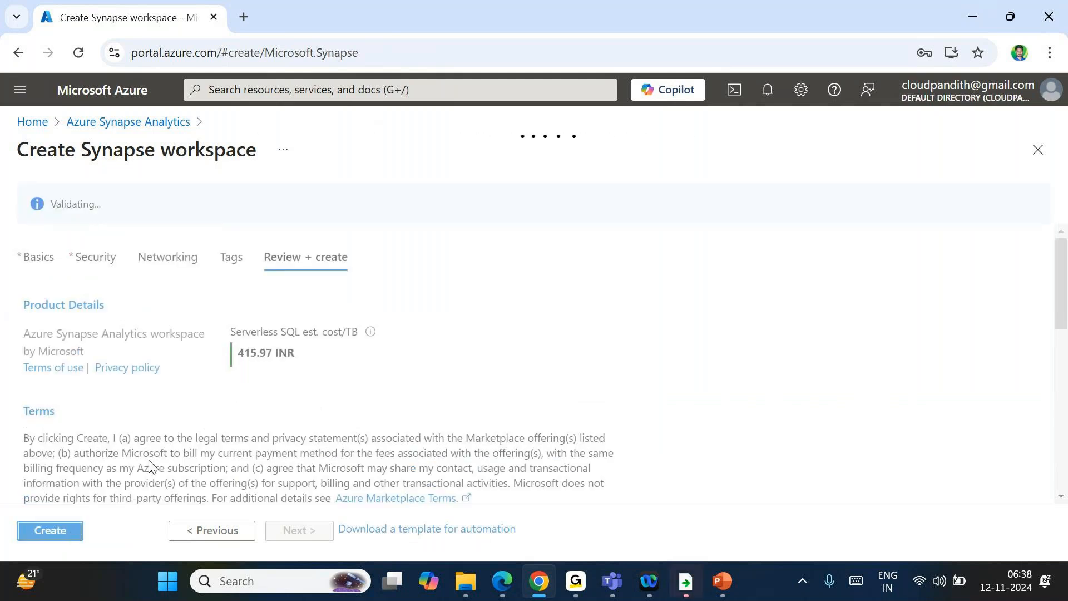
click(62, 530)
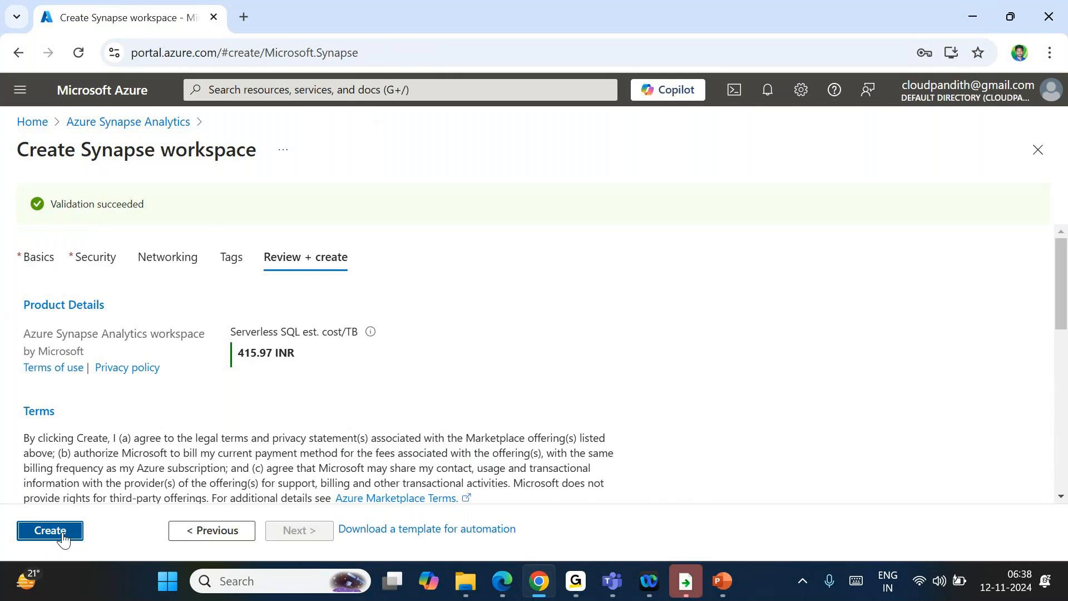
Step: Open portal.azure.com in a new browser tab and start creating a storage account
click(244, 17)
text(portal.azure.com)
key(Return)
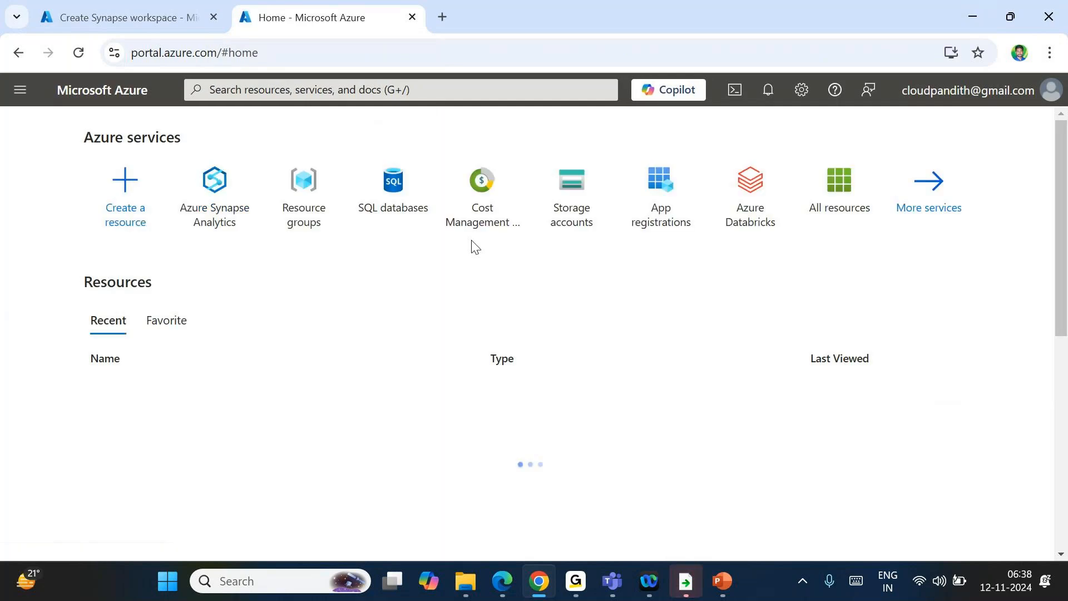
click(584, 218)
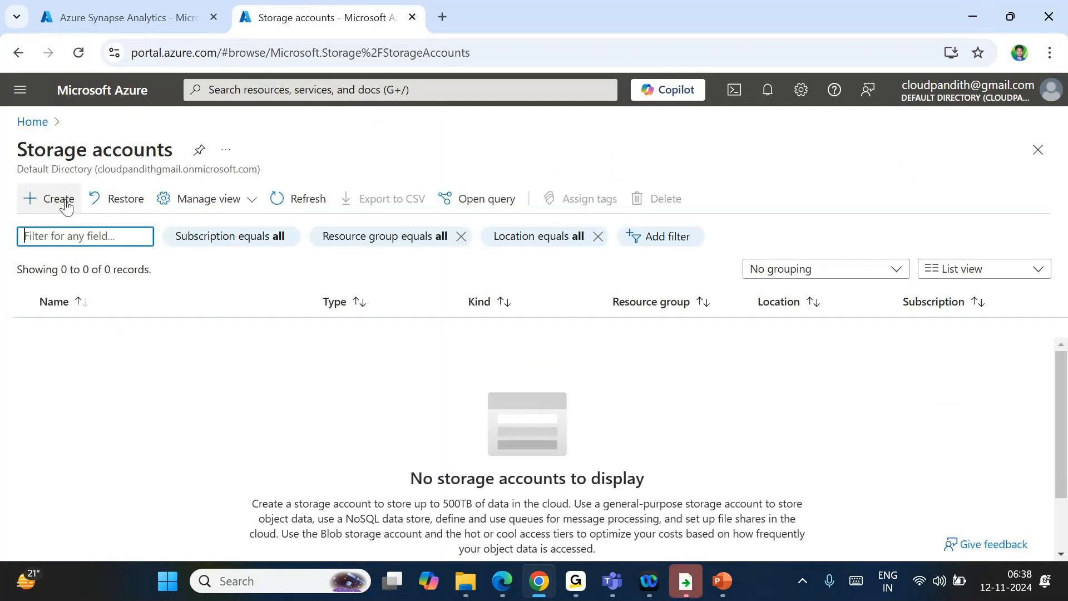
click(65, 202)
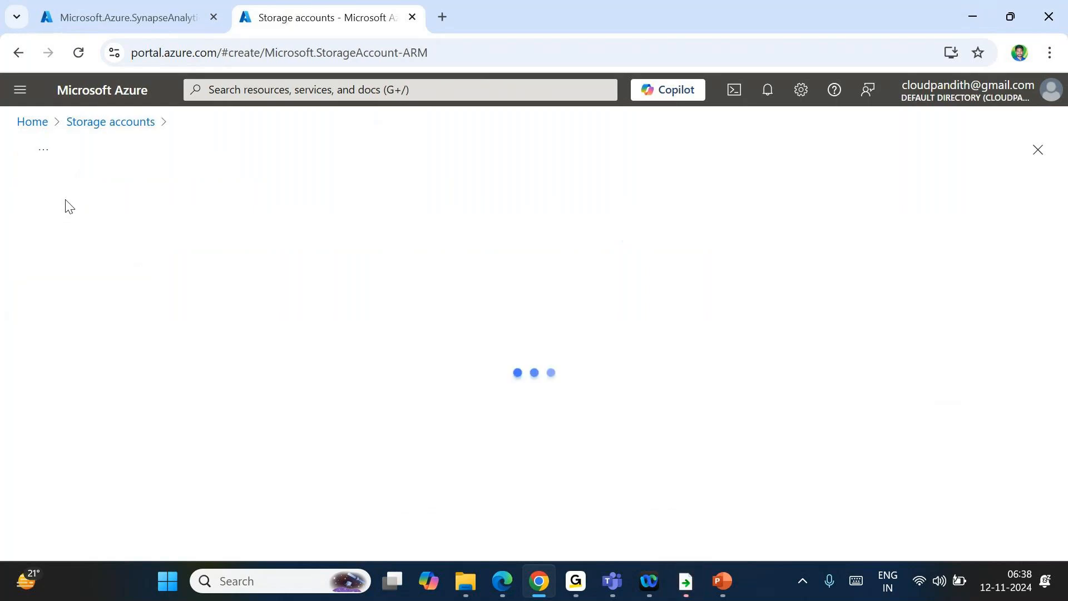
Step: Name the storage account cloudpandithdevsrcblob, validate its configuration and create it, then look through its settings summary
scroll(311, 359, down, 2)
click(283, 424)
text(clo)
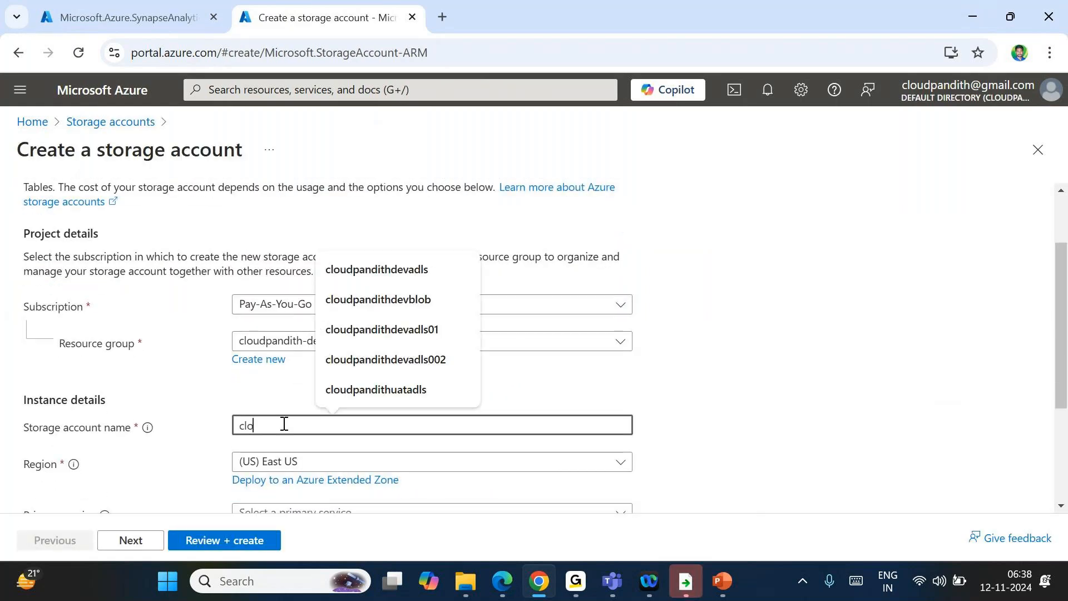
text(udpandith)
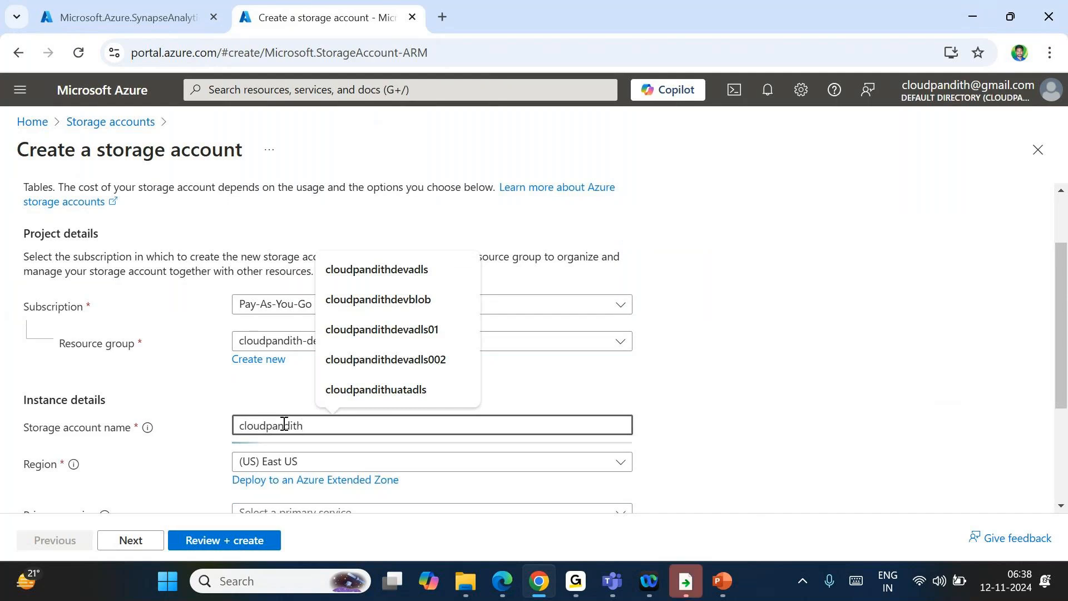
text(dev)
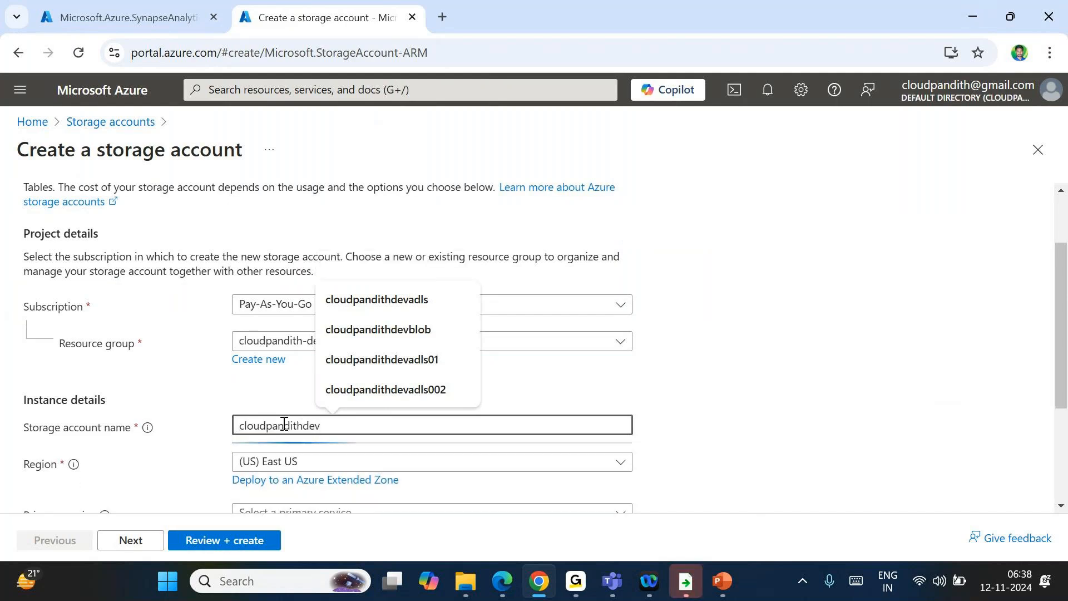
text(srcblob)
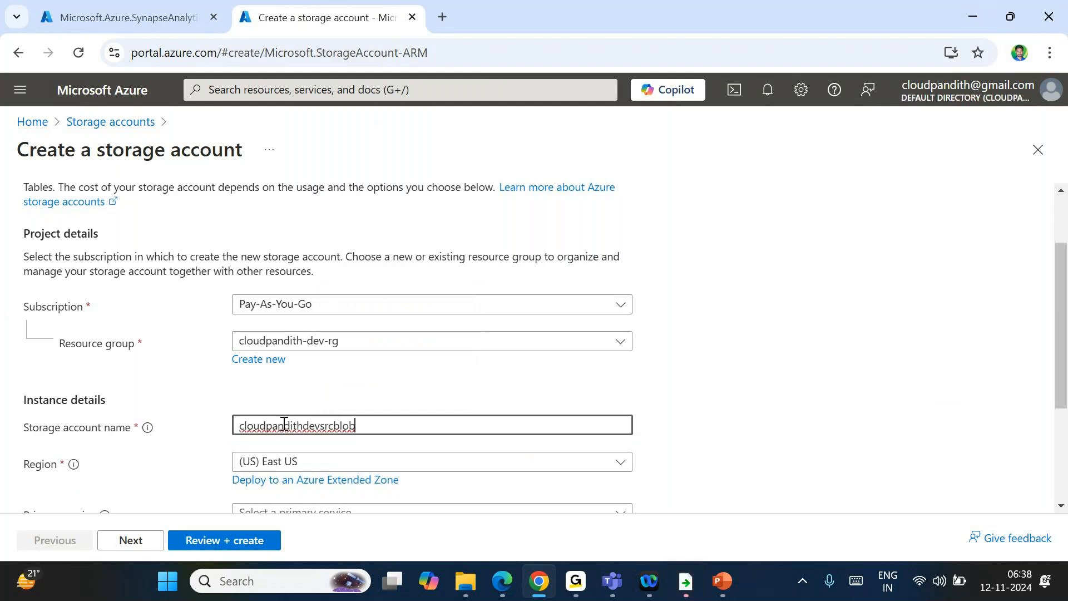
click(216, 542)
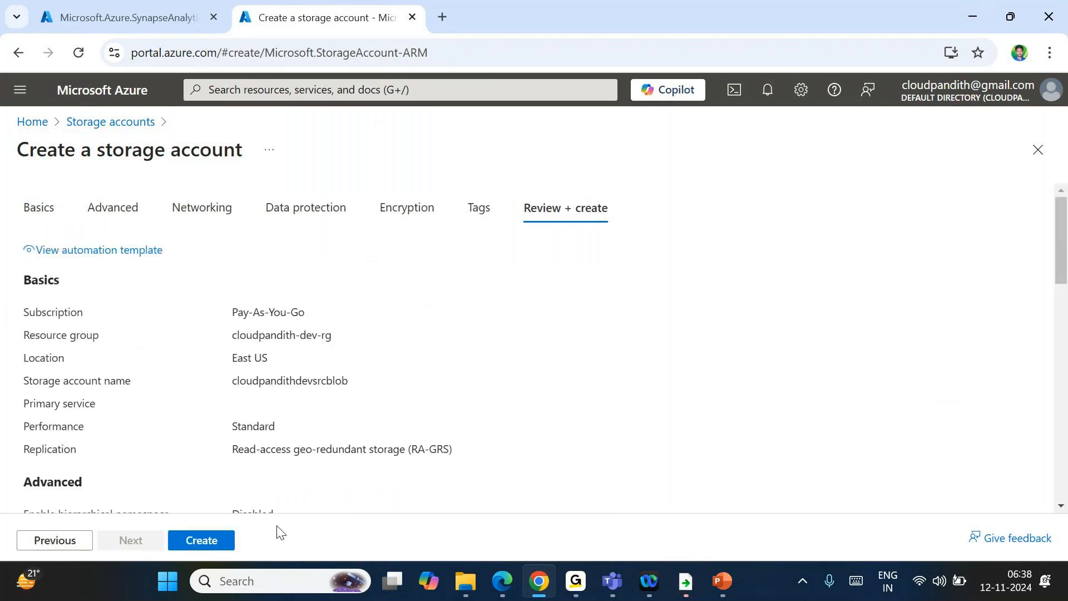
click(210, 539)
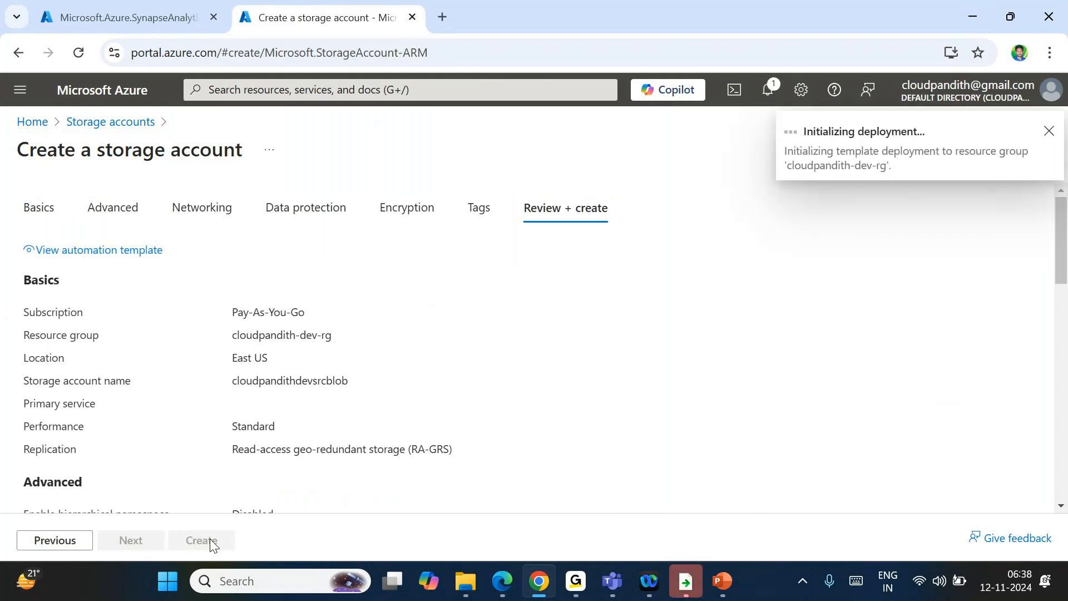
scroll(257, 440, down, 3)
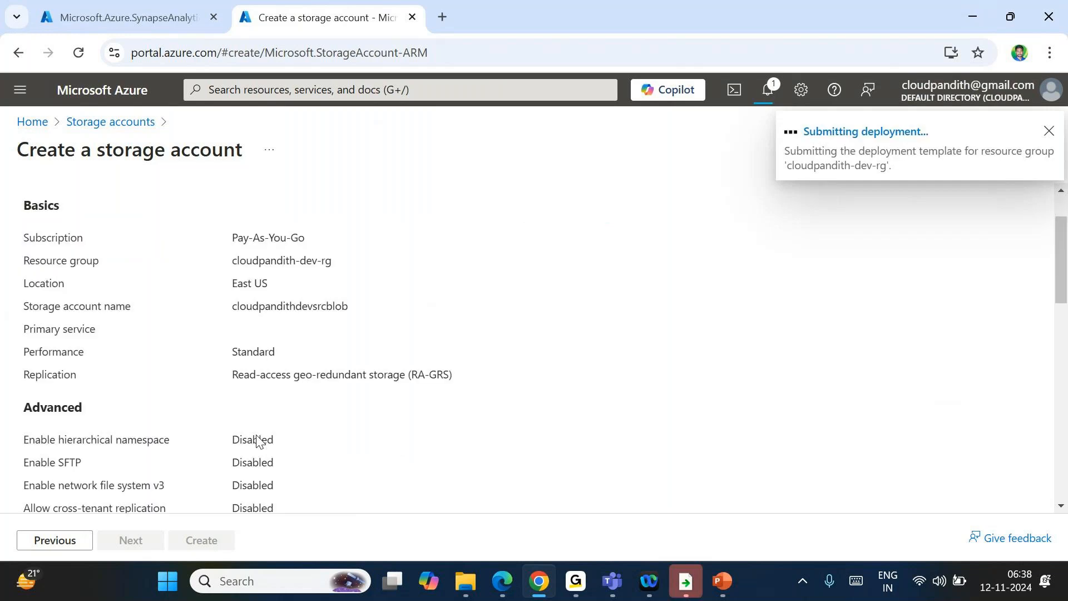
scroll(257, 439, down, 10)
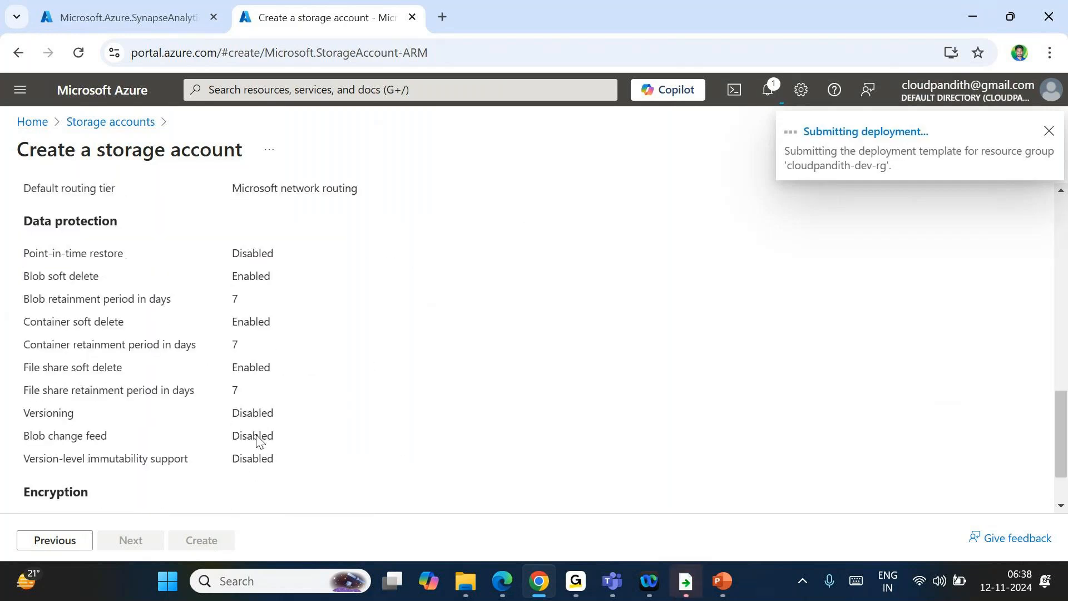
scroll(257, 440, up, 15)
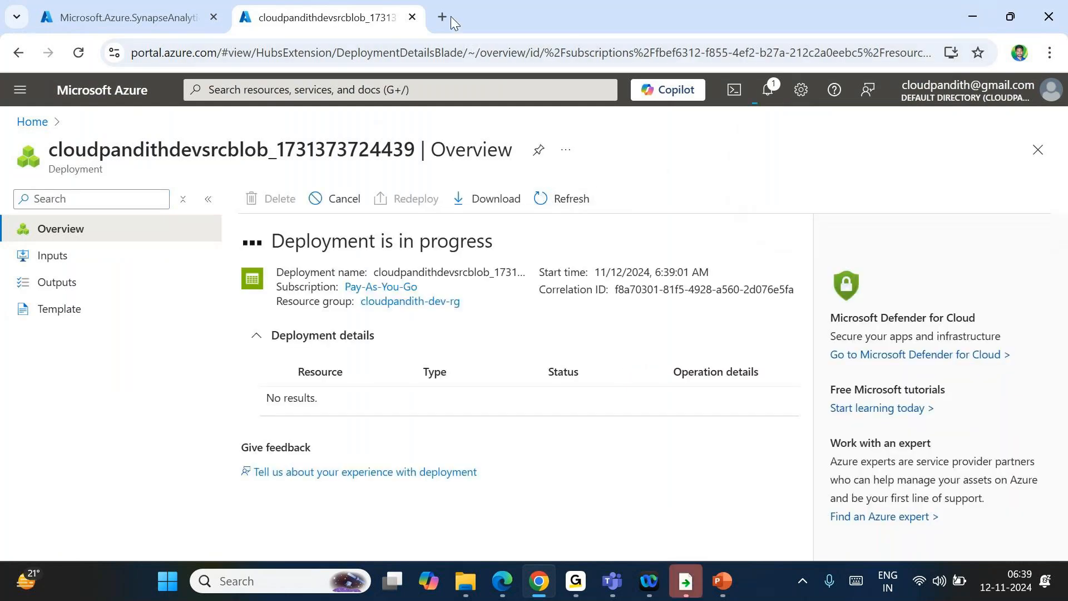
Step: Open the Azure portal in another browser tab and start creating a second storage account
click(449, 17)
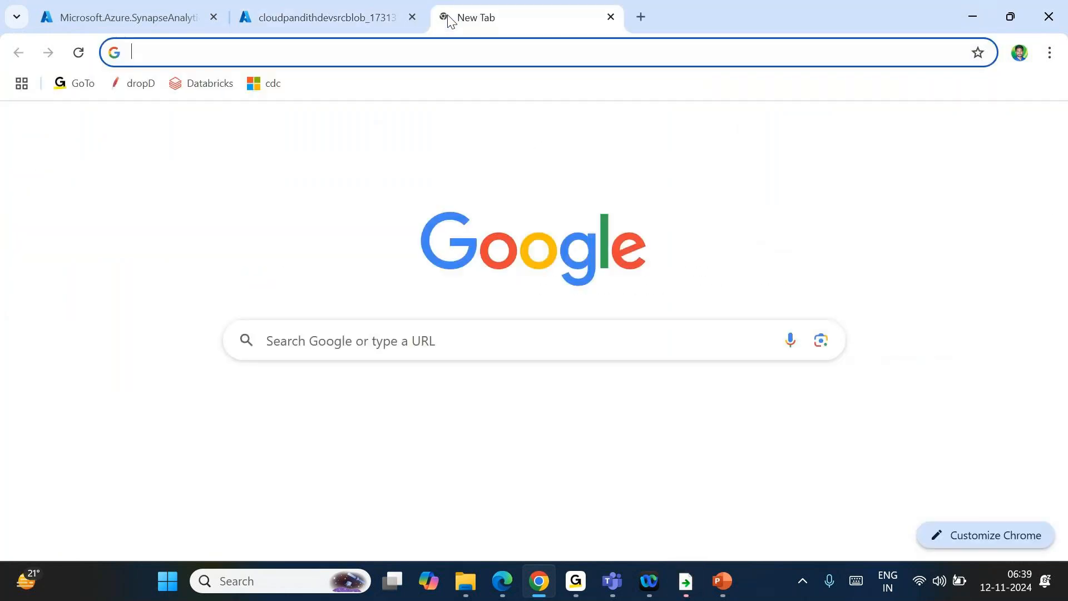
text(p)
key(Return)
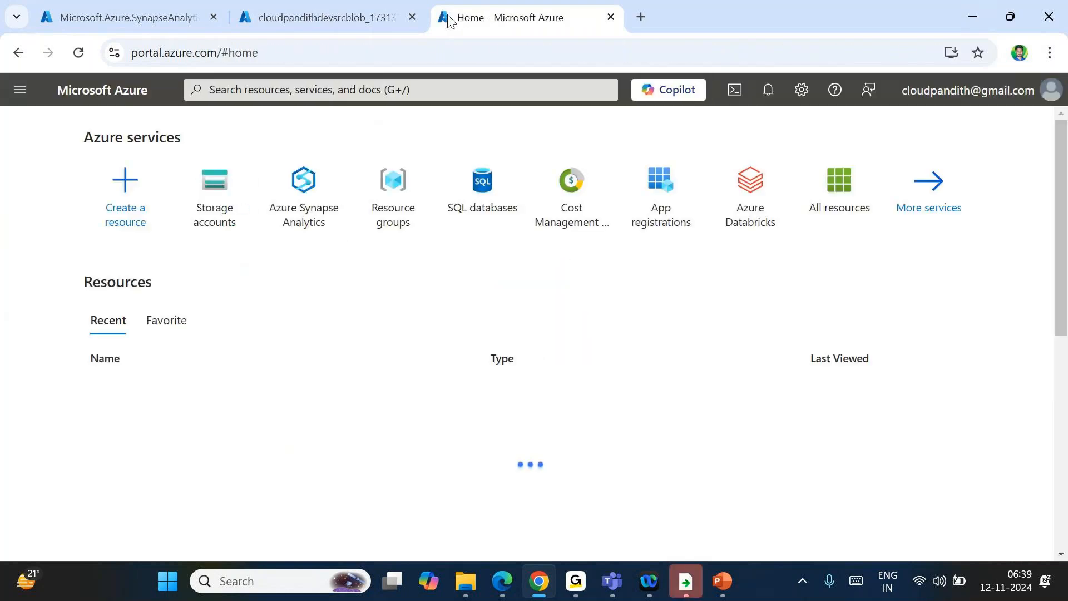
click(239, 214)
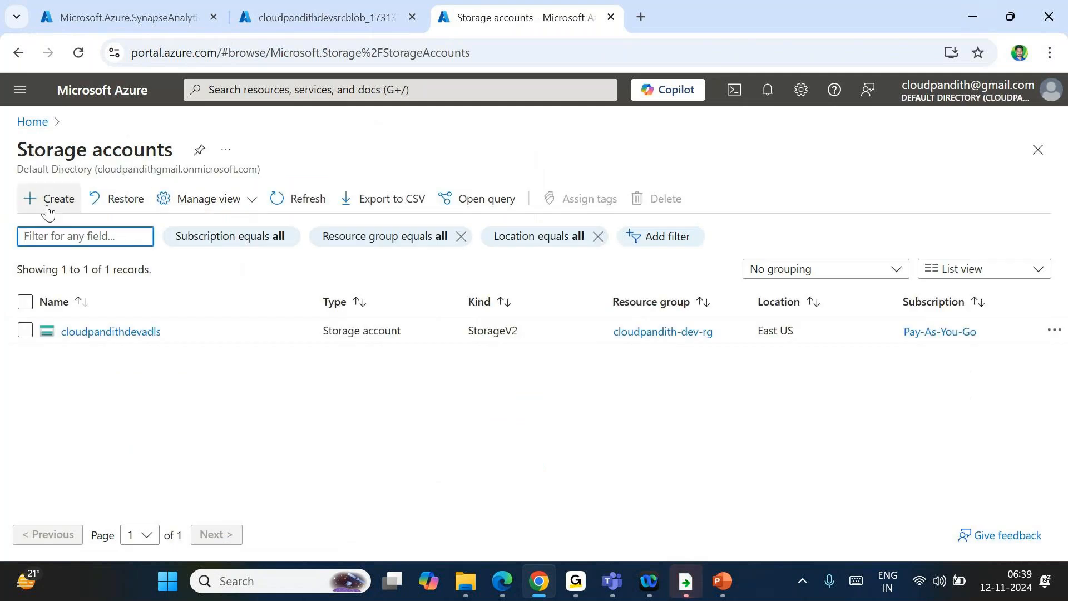
click(48, 210)
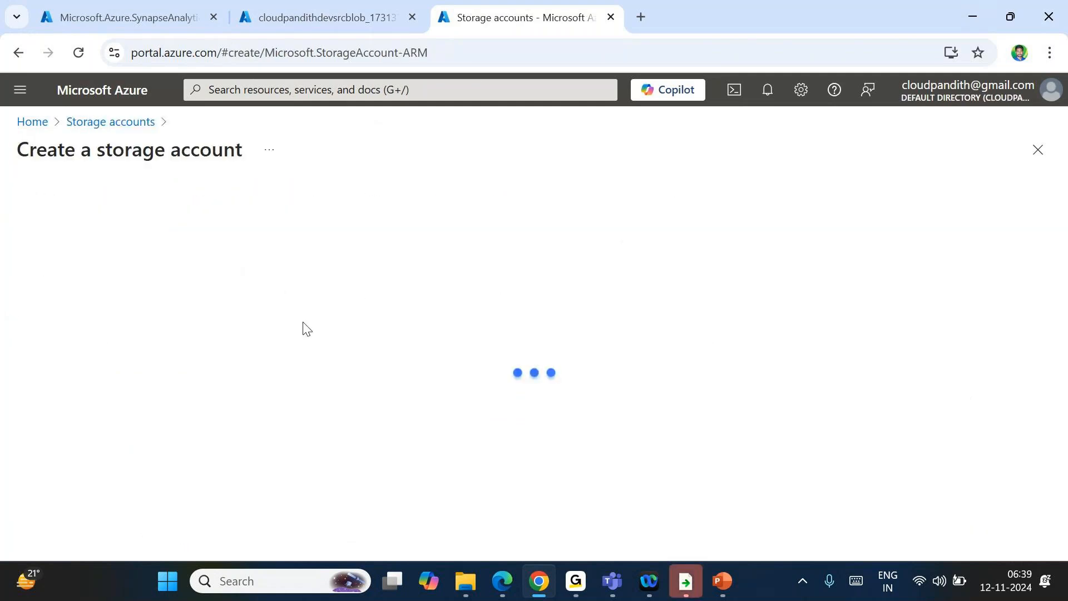
Step: Name the second storage account cloudpandithdevtgtblob, validate its configuration and create it
scroll(311, 400, down, 3)
click(293, 345)
text(cloudpandithdevt)
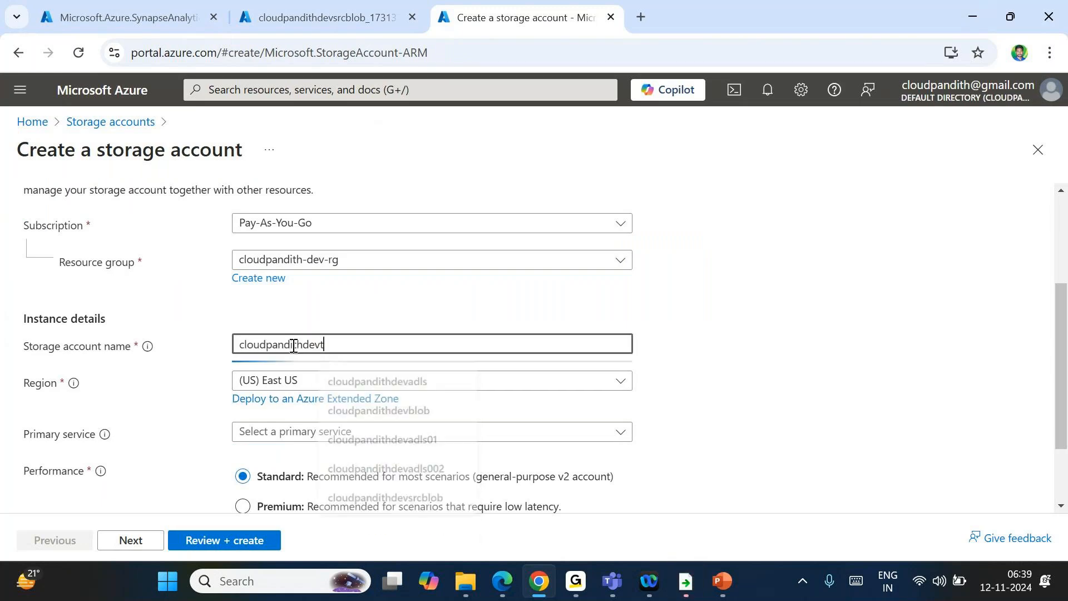
text(gtblob)
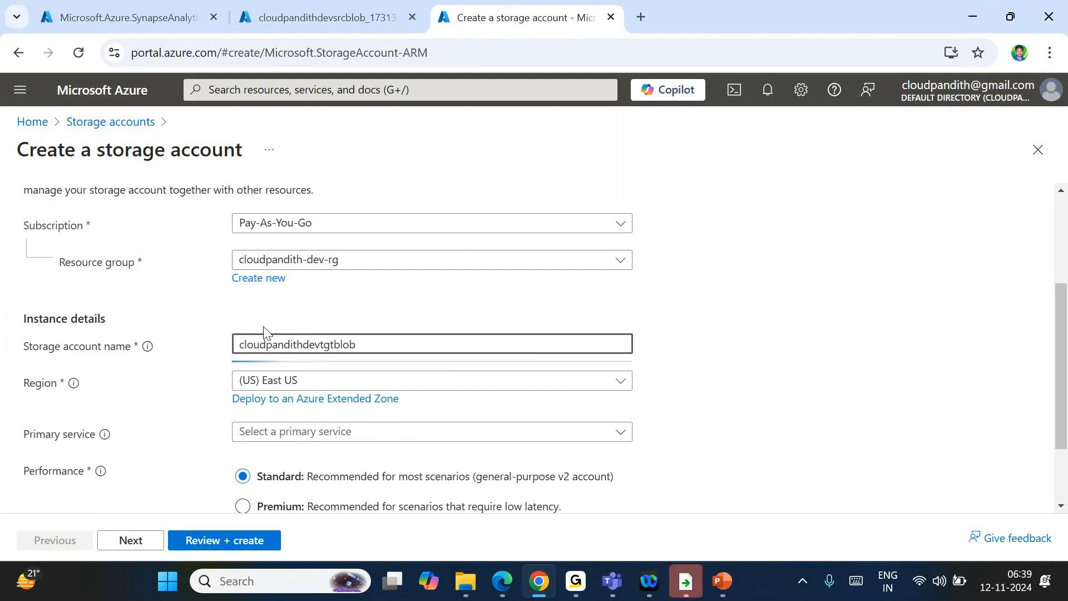
scroll(239, 320, down, 1)
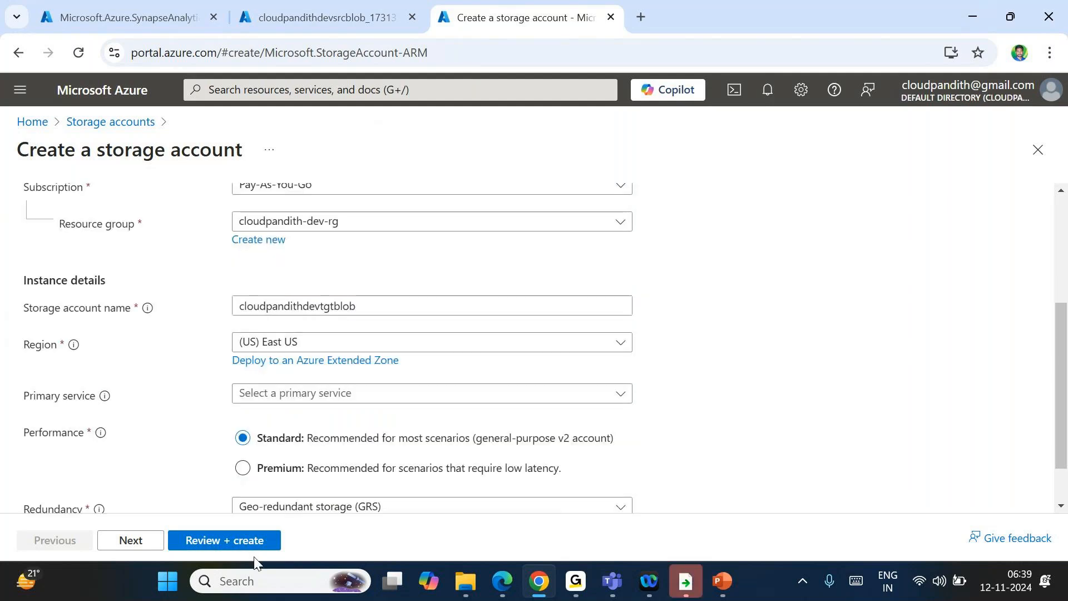
click(229, 541)
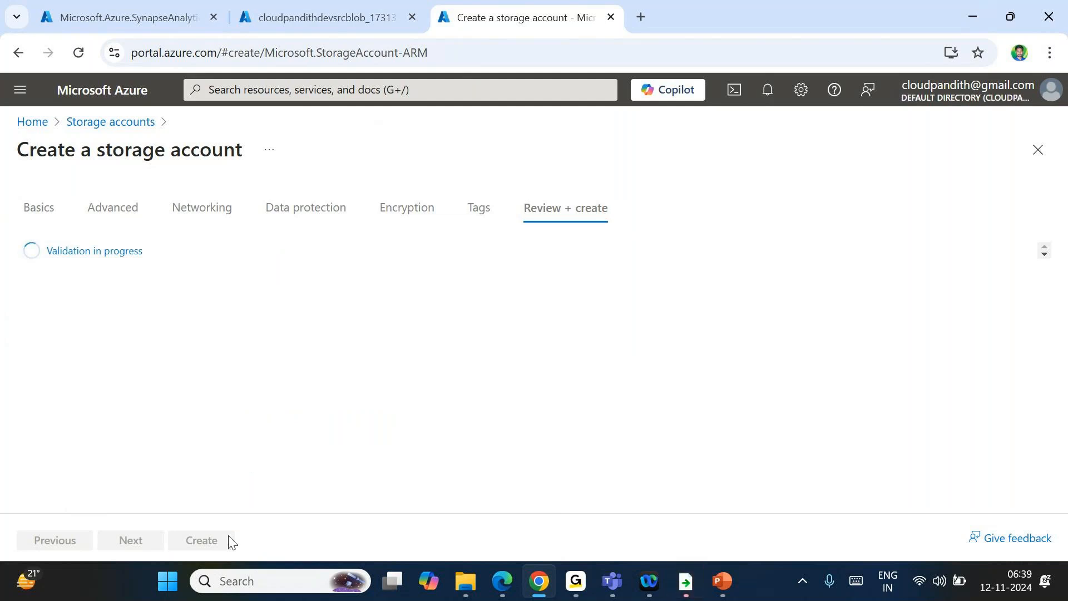
click(212, 540)
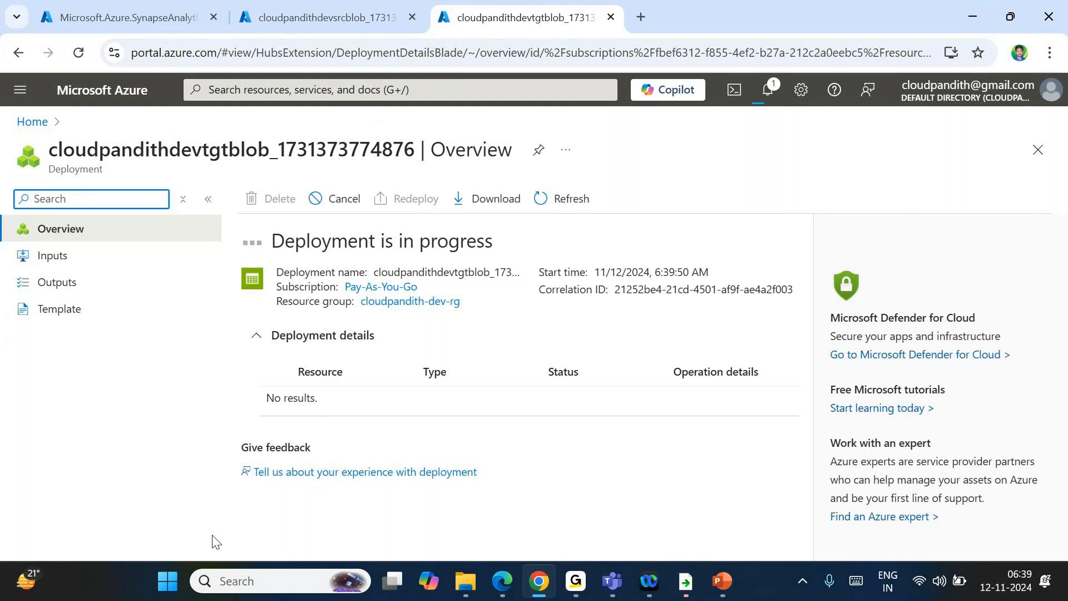
Step: Check the deployment progress of the source storage account, the Synapse workspace and the target storage account
click(267, 6)
click(169, 9)
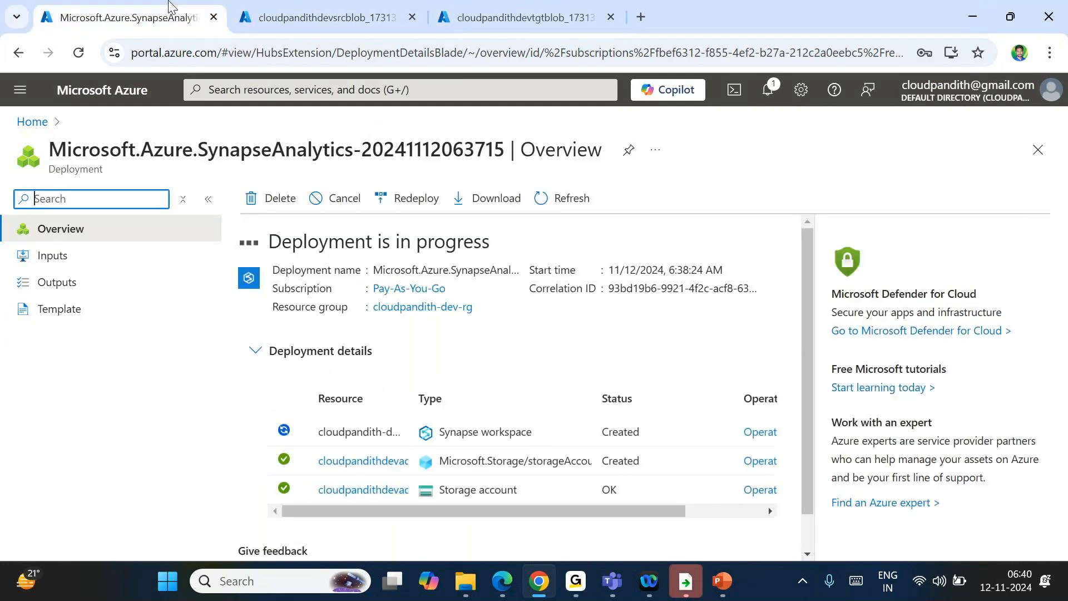
click(311, 14)
click(491, 5)
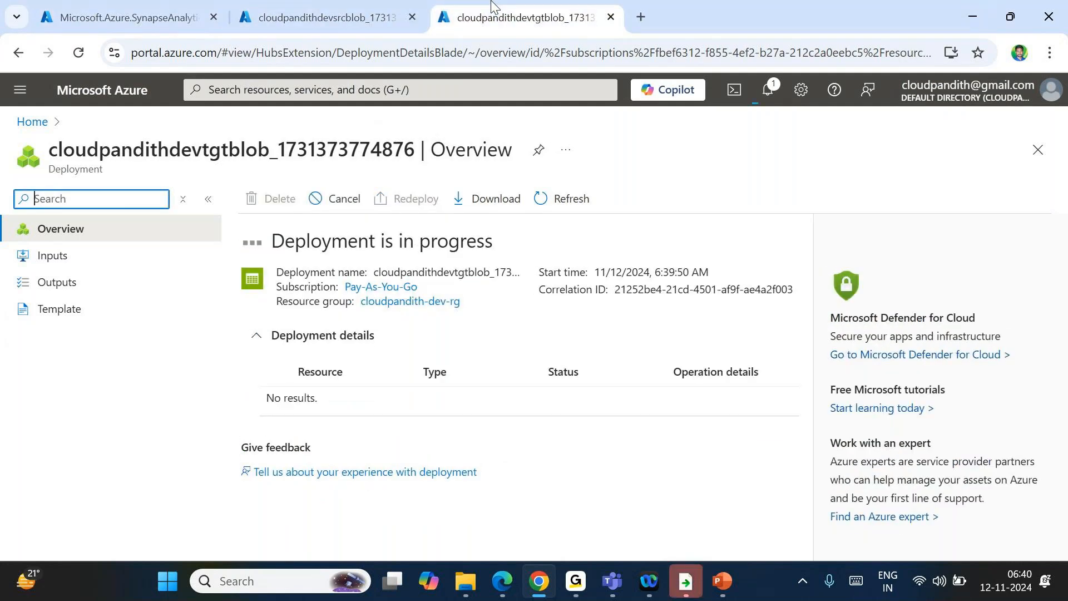
Step: Move the cloudpandithdevsrcblob browser tab to the front and open that storage account's list of containers
click(375, 6)
drag(375, 12, 234, 14)
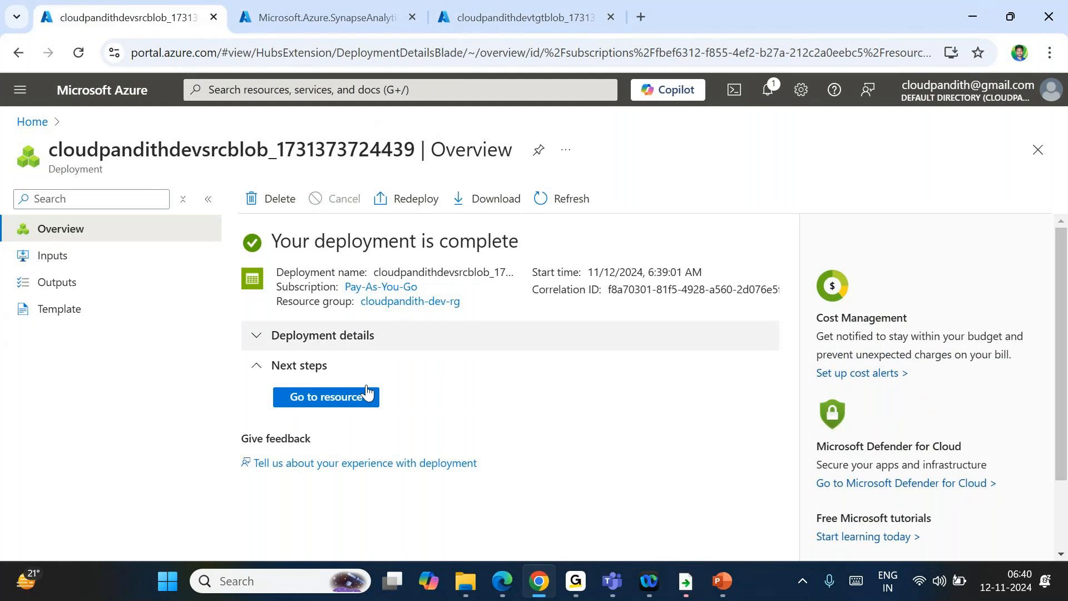
click(322, 395)
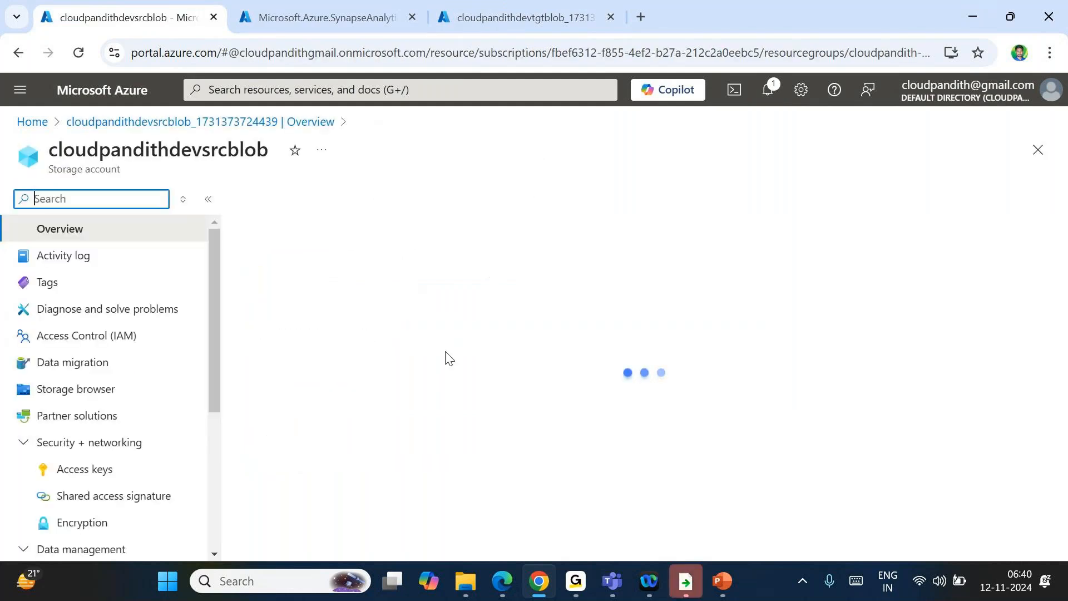
click(116, 521)
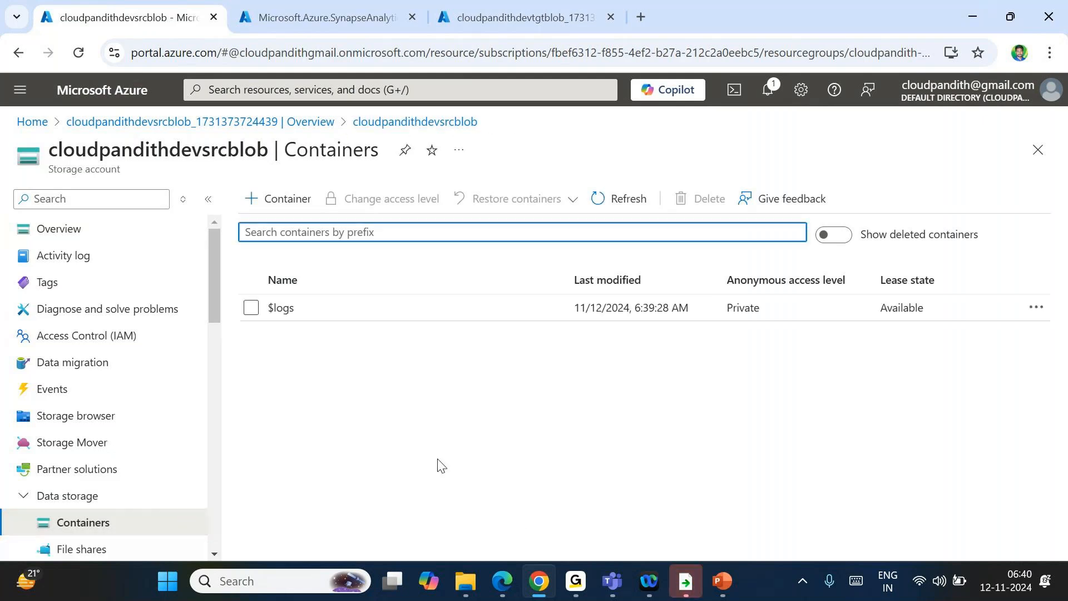
Step: Create a container named global in the cloudpandithdevsrcblob storage account
click(265, 213)
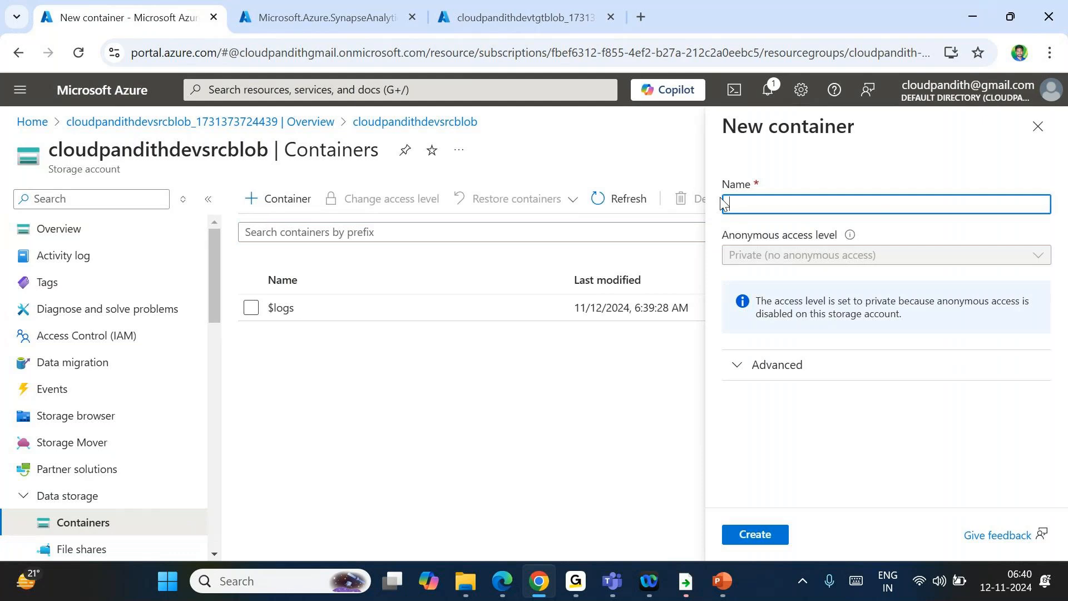
text(global)
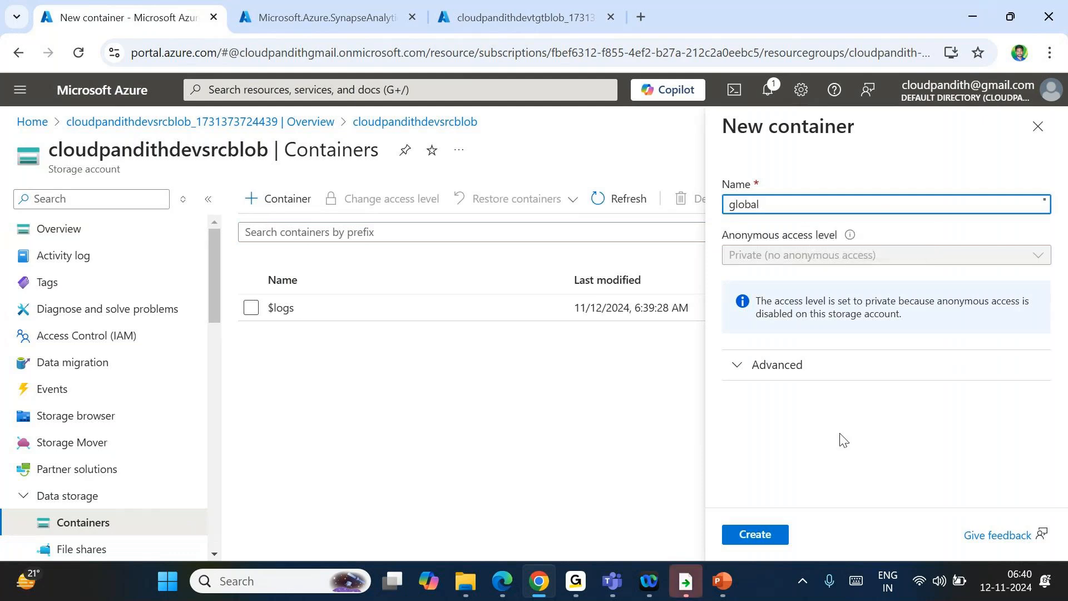
click(782, 537)
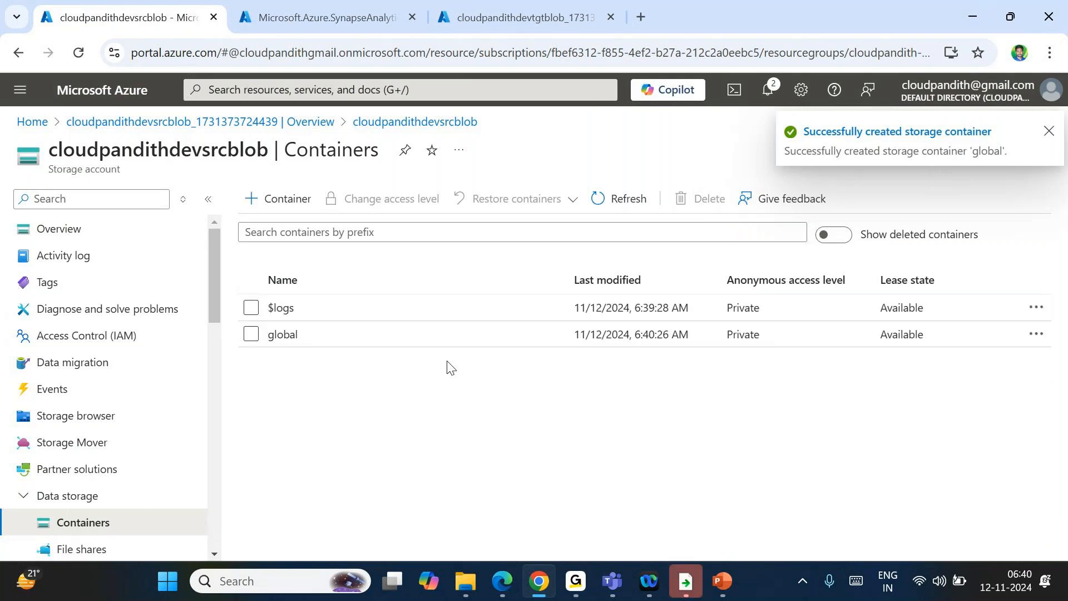
Step: Start a blob upload in the global container and browse to the Dataset folder inside ADE in the 2024 syllabus documents
click(281, 334)
click(278, 199)
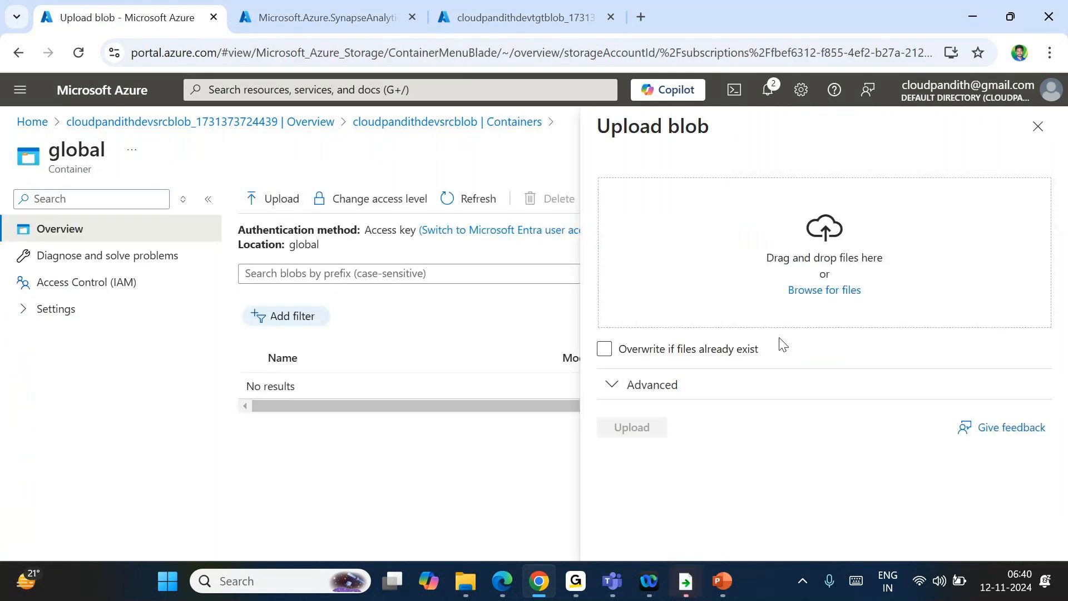
click(814, 298)
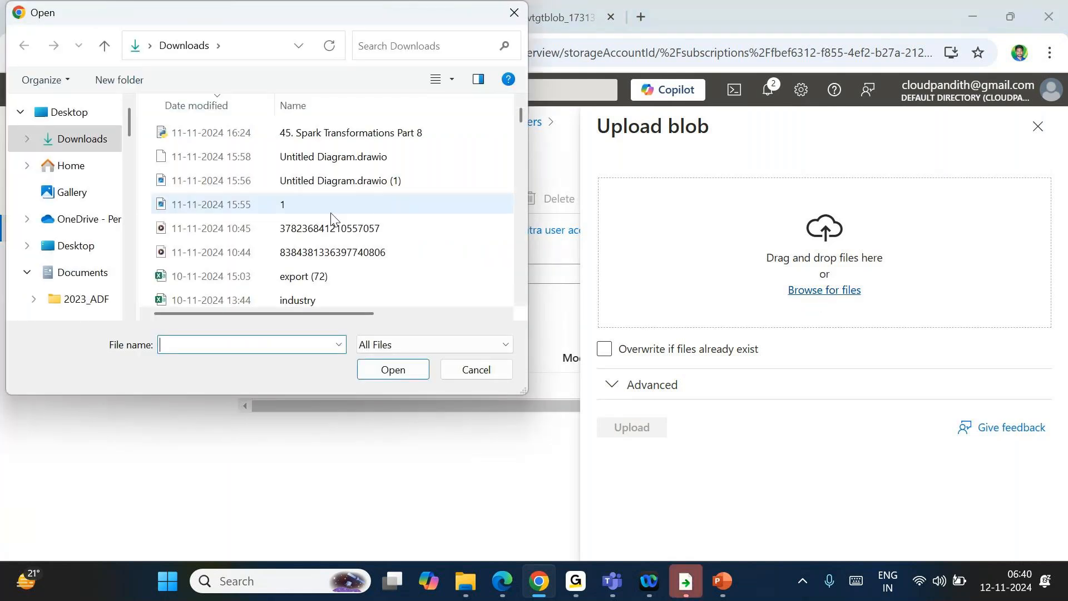
click(26, 271)
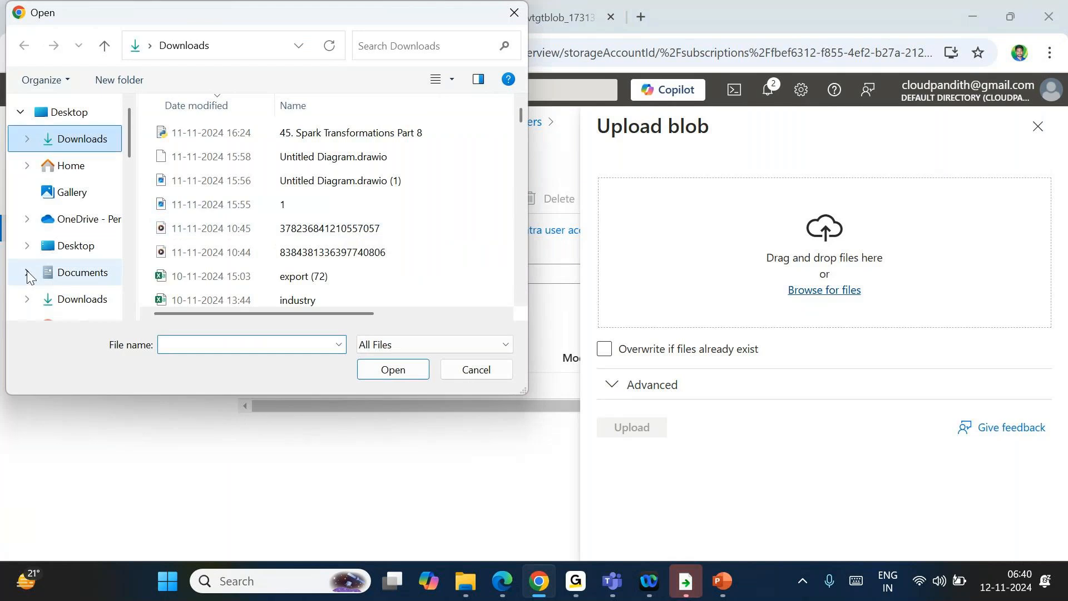
click(27, 272)
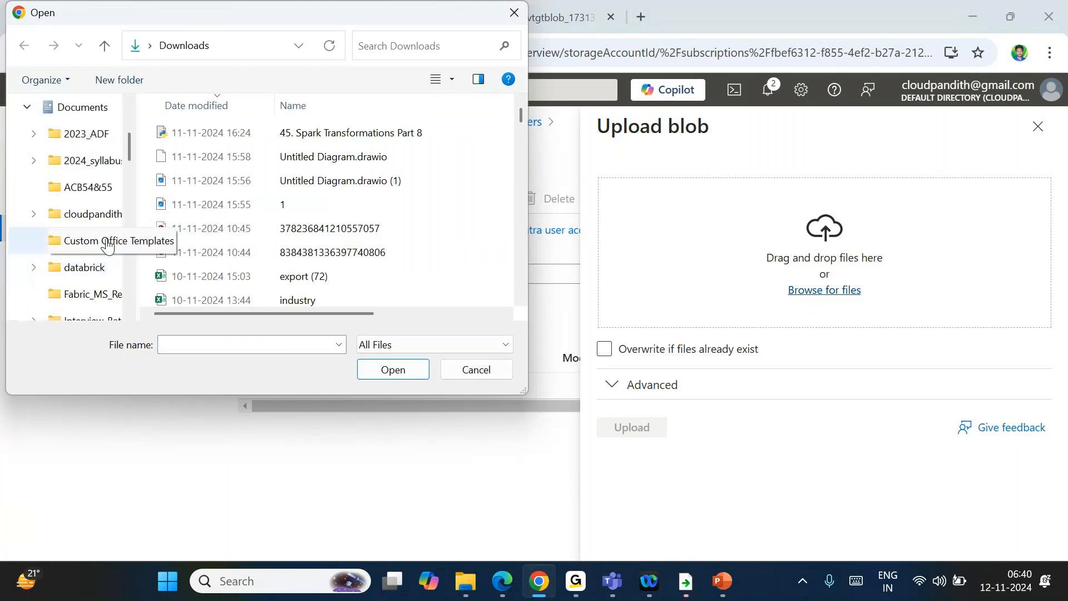
click(77, 162)
double_click(216, 158)
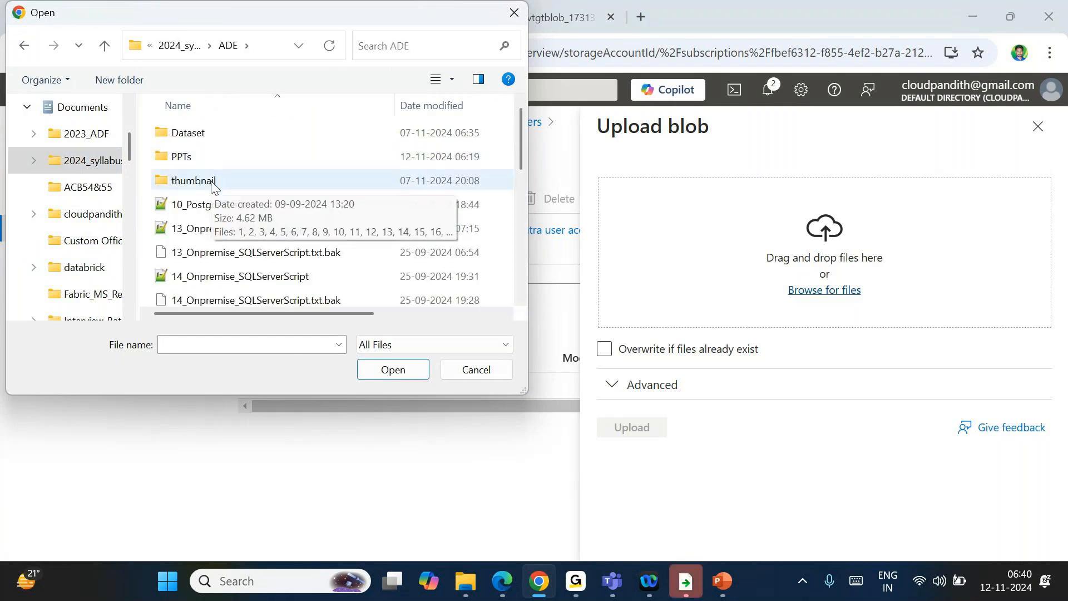
double_click(187, 134)
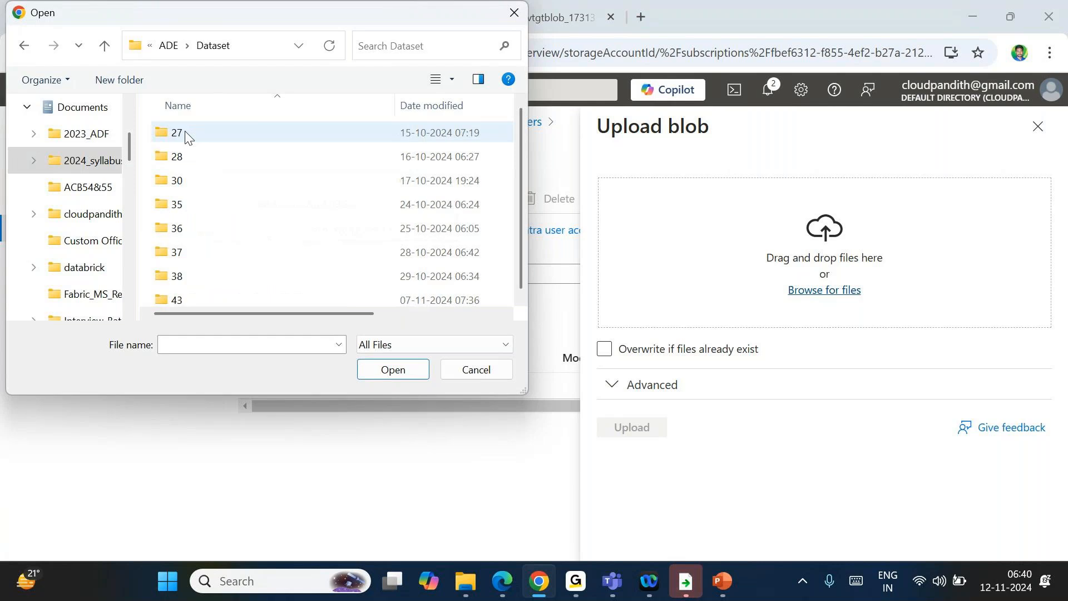
Step: Duplicate folder 43 within the Dataset folder and rename the copy as 46
double_click(195, 297)
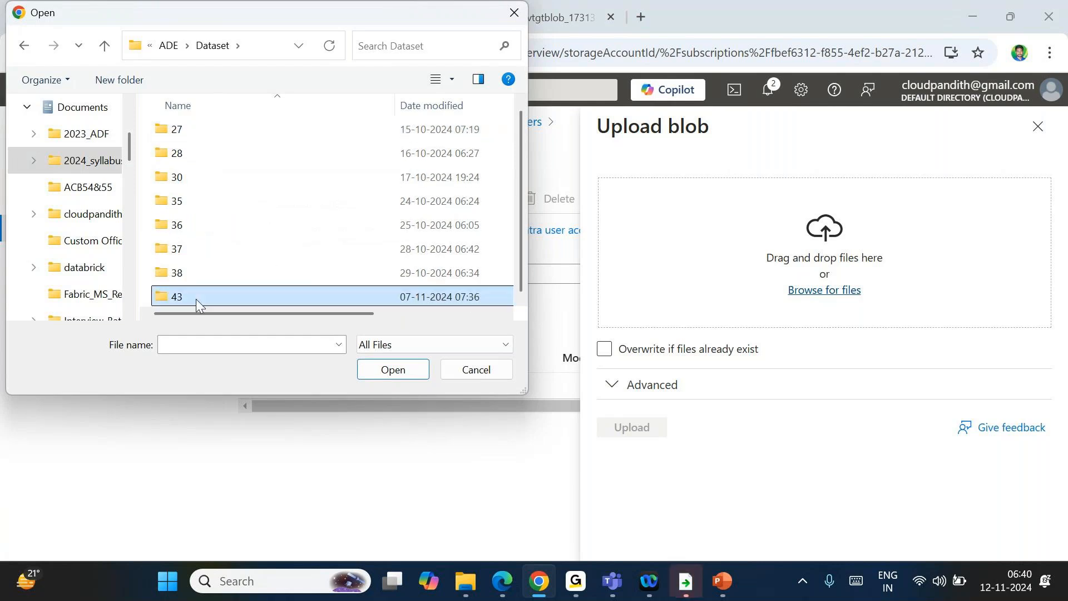
key(alt+Left)
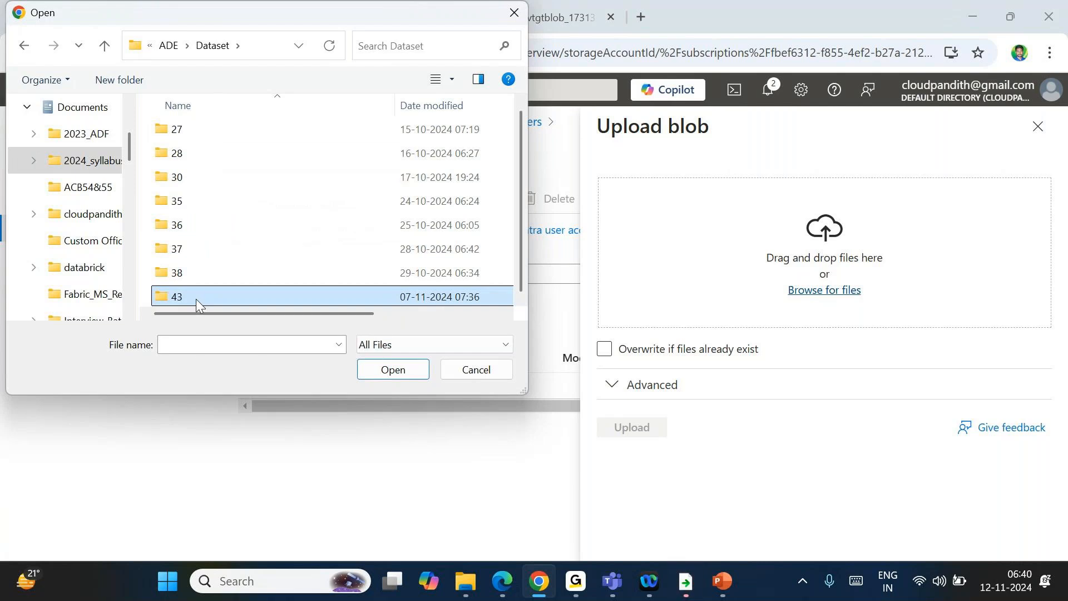
double_click(195, 298)
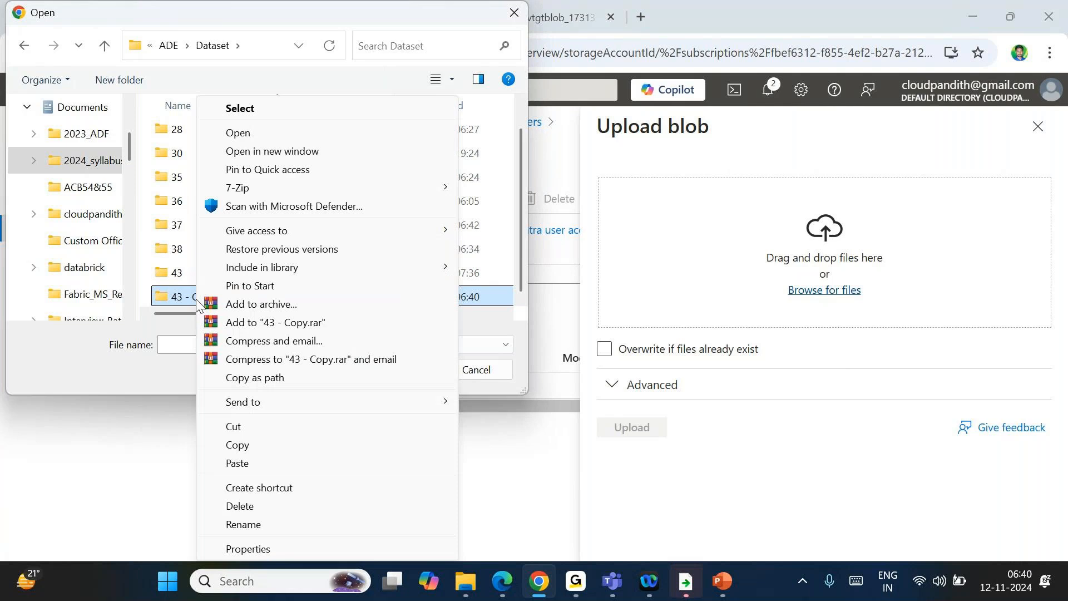
click(279, 525)
key(BackSpace)
key(BackSpace)
key(BackSpace)
key(BackSpace)
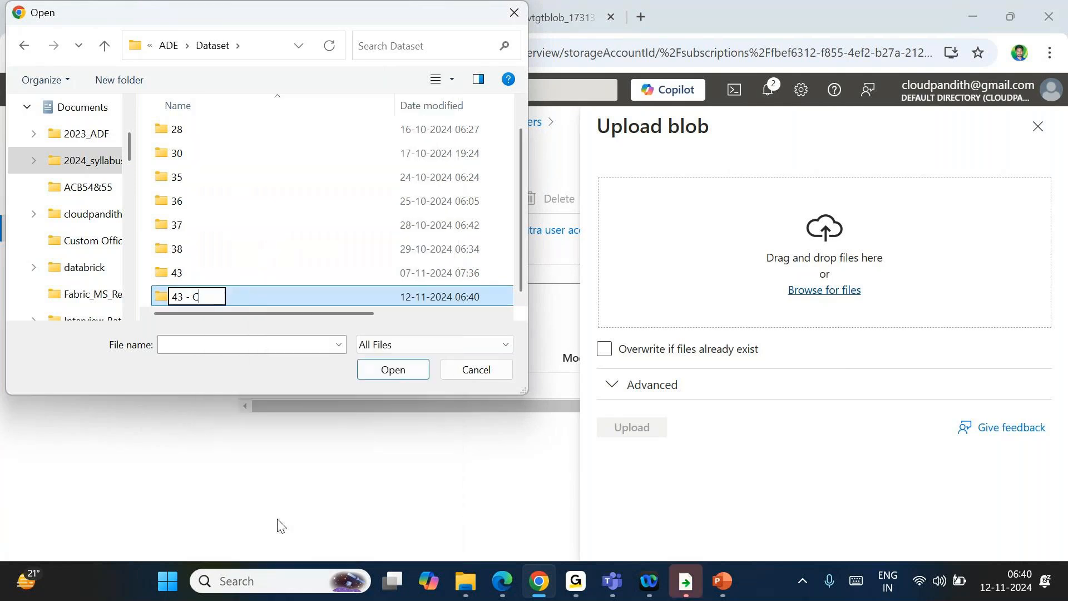
key(BackSpace)
key(BackSpace)
text(6)
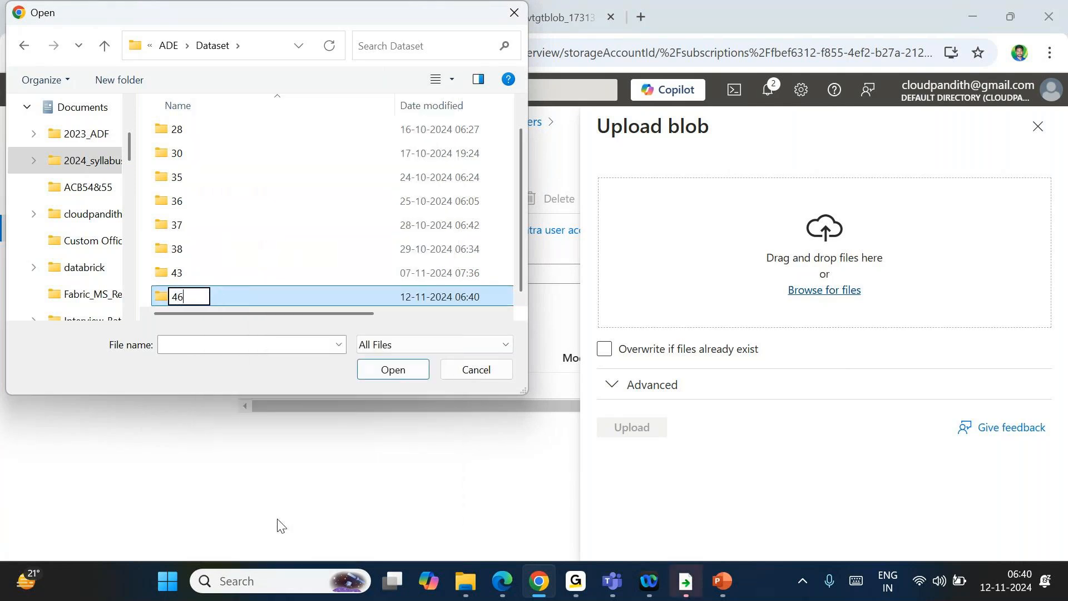
key(Return)
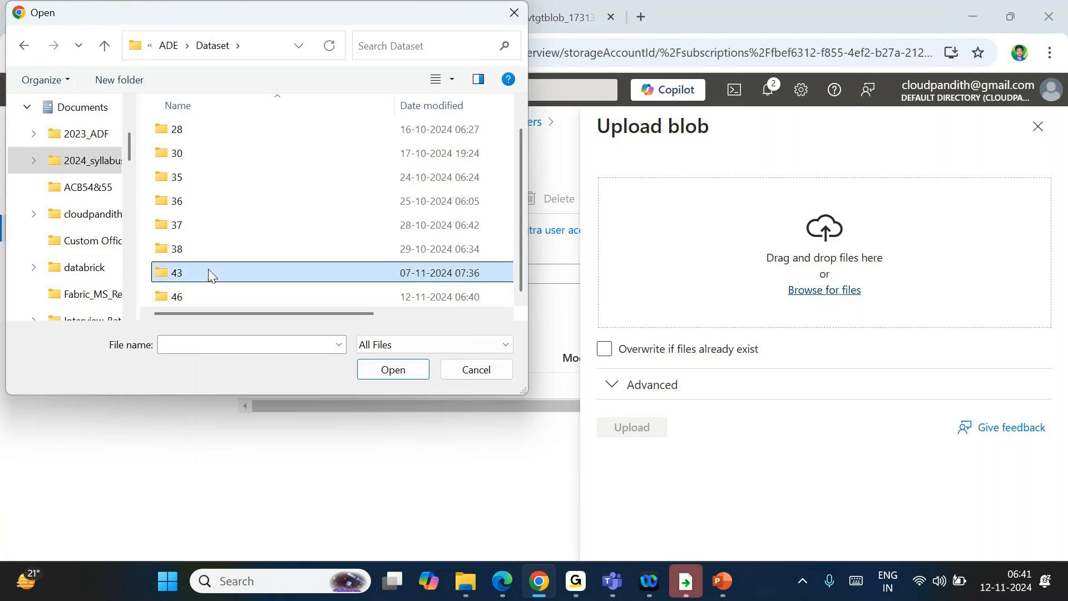
Step: Open folder 46 and make three copies of the employees file in it
double_click(201, 301)
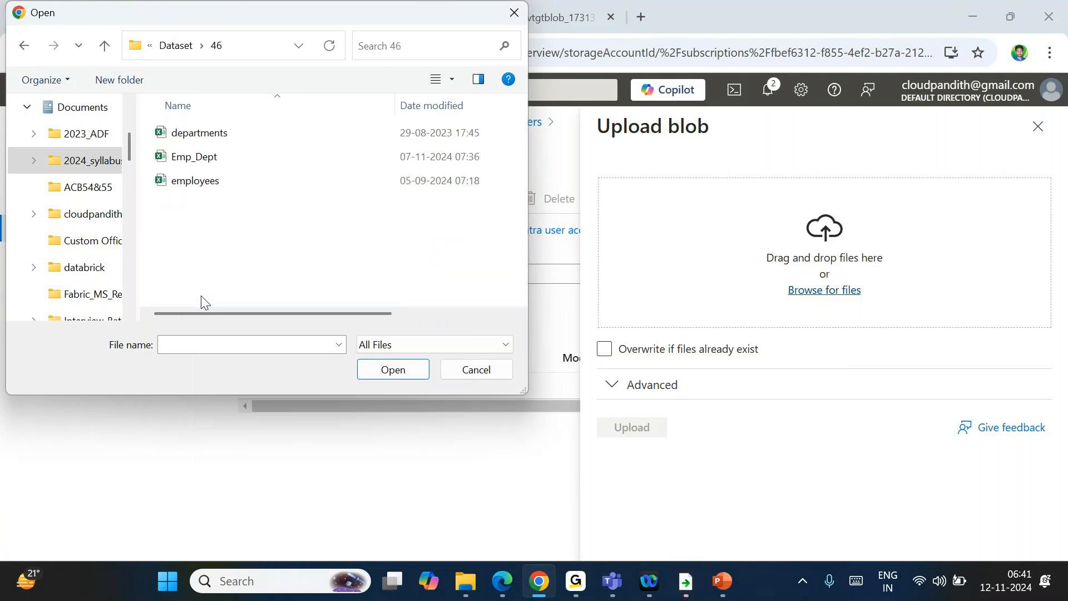
click(202, 183)
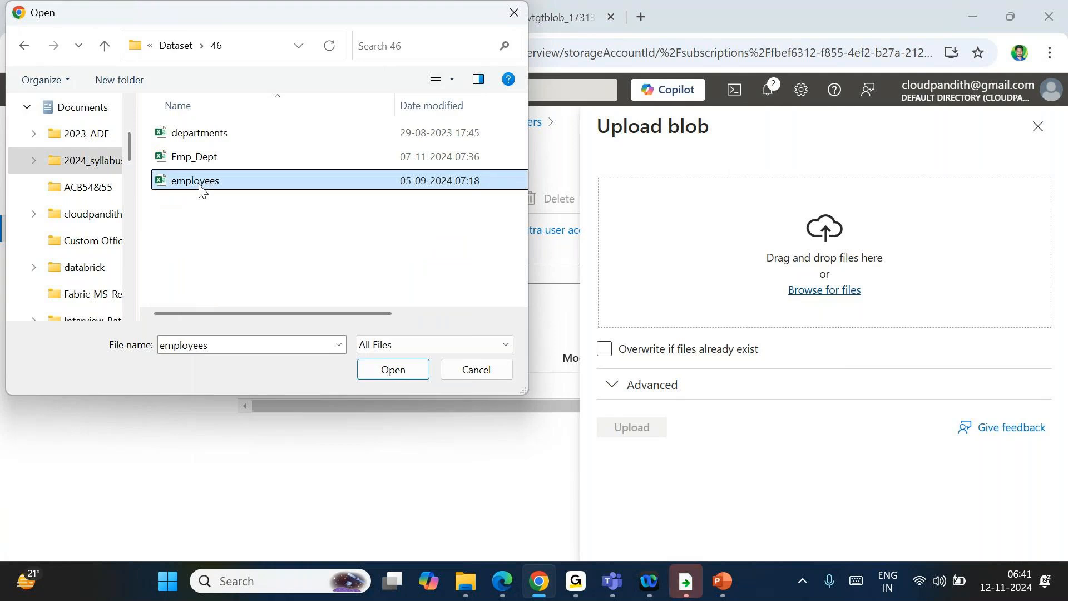
key(ctrl+c)
key(ctrl+v)
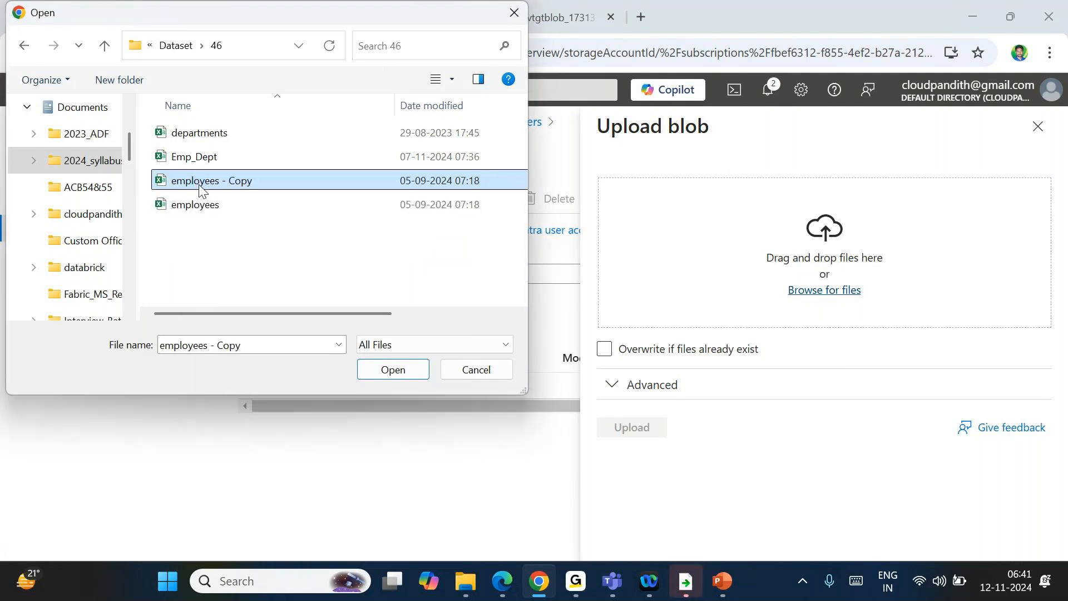
key(ctrl+v)
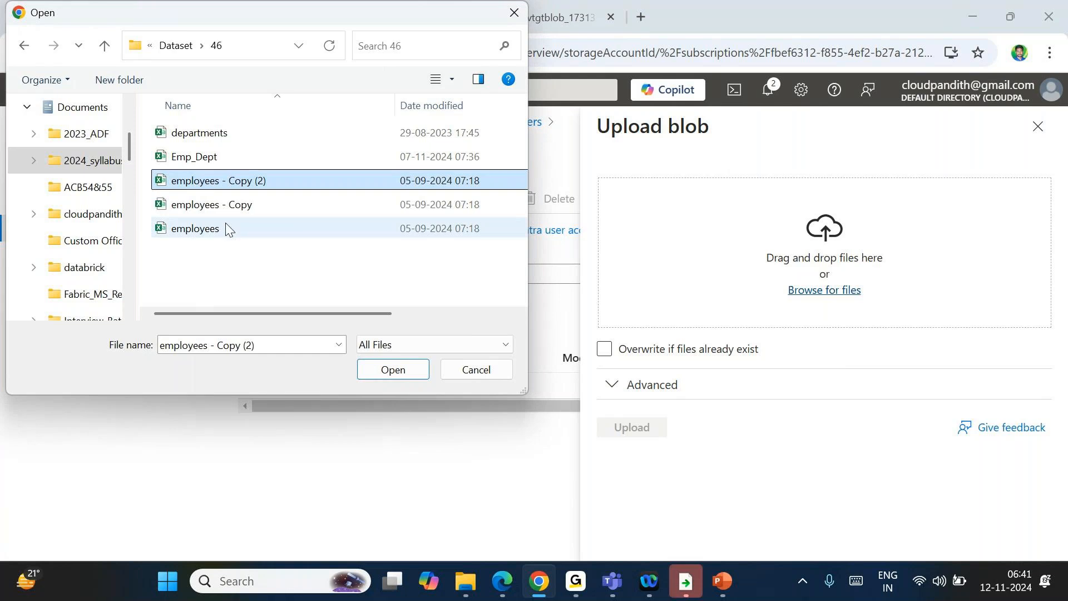
key(ctrl+v)
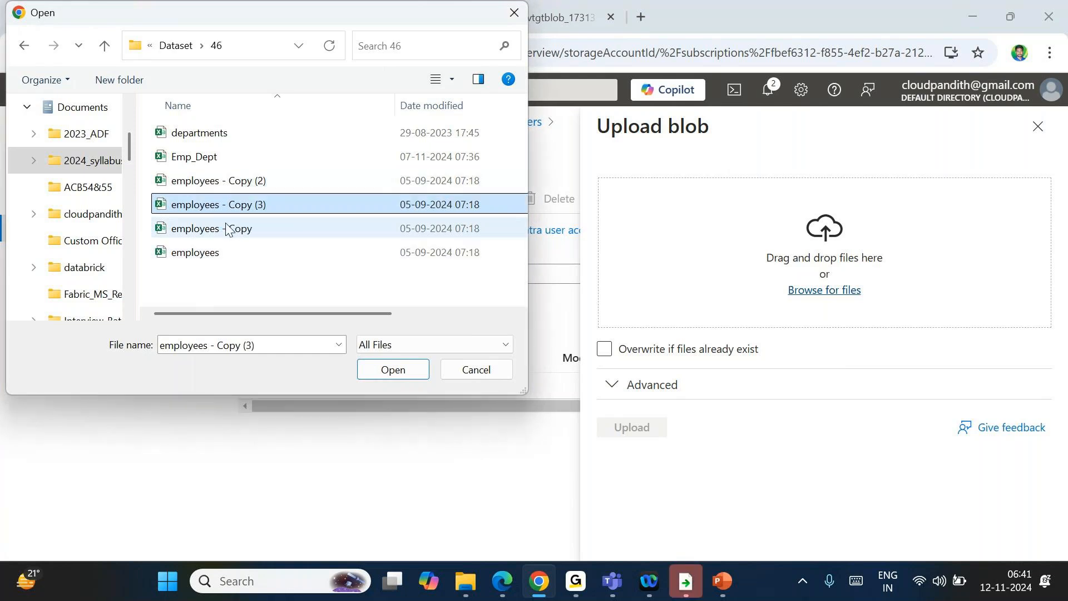
Step: Rename the file "employees - Copy" in folder 46 as emp
click(232, 228)
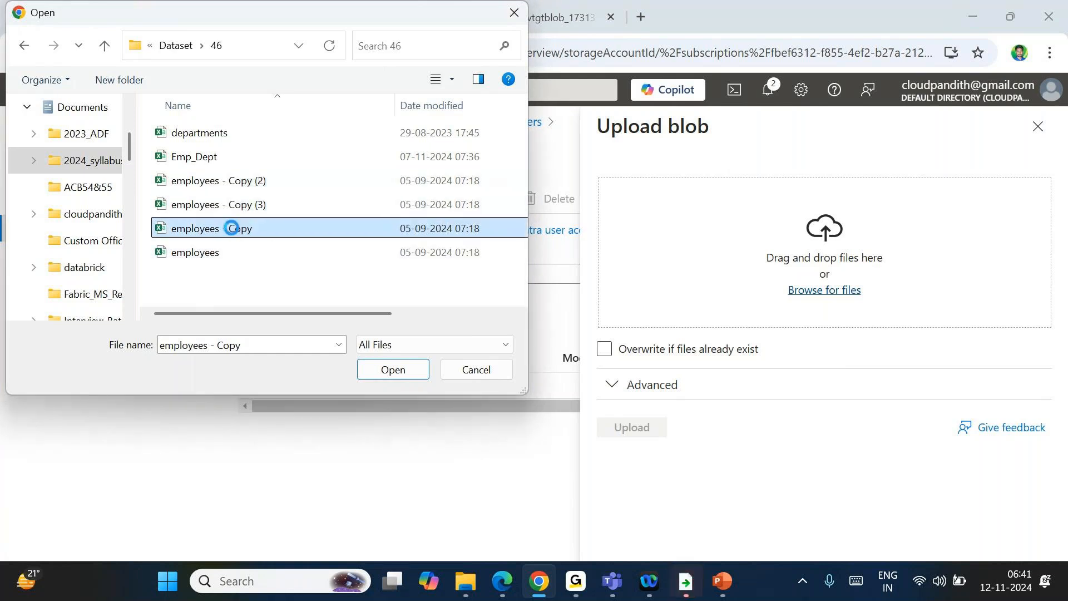
right_click(231, 228)
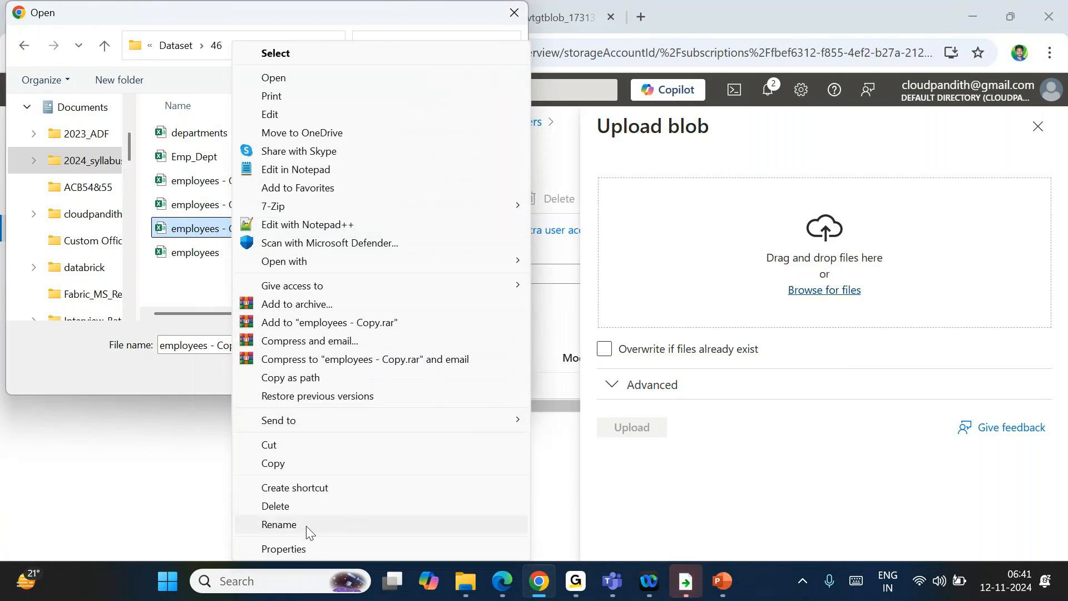
click(278, 524)
text(emp)
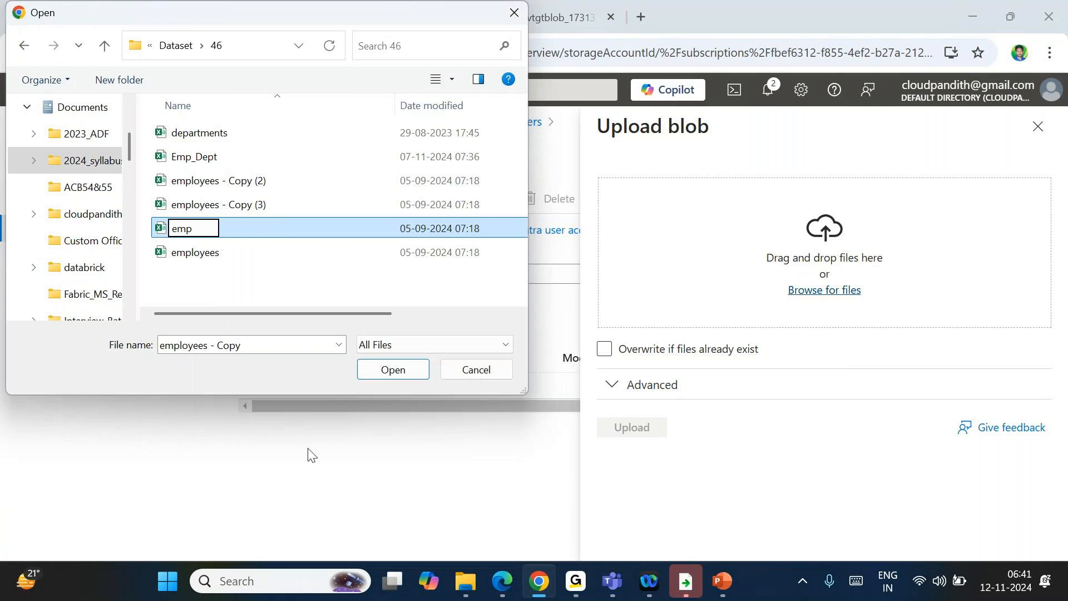
click(179, 293)
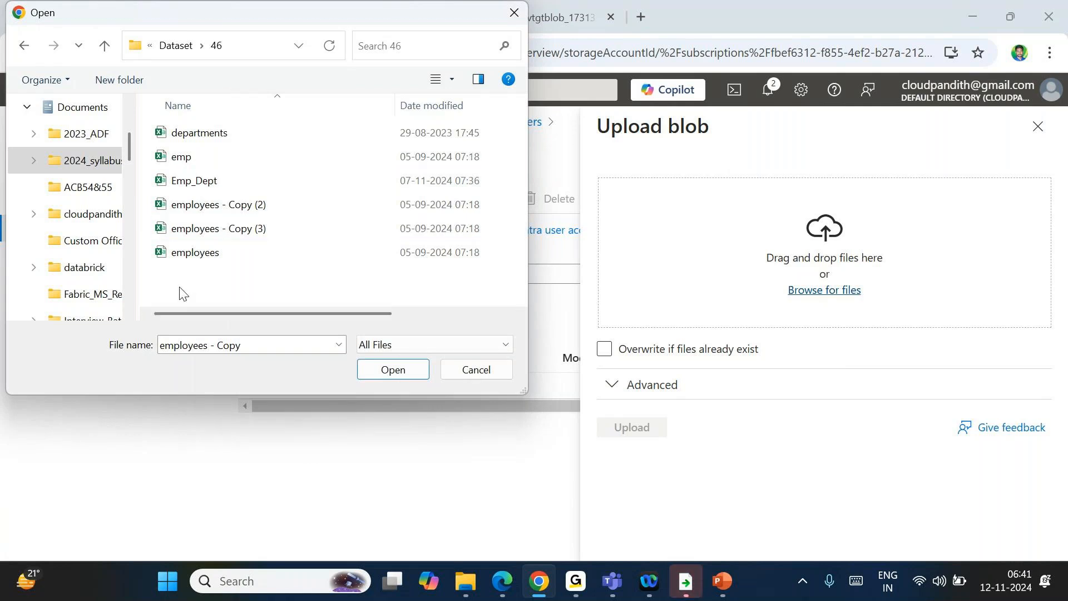
Step: Rename the file "employees - Copy (2)" in folder 46 as emp_data
click(210, 203)
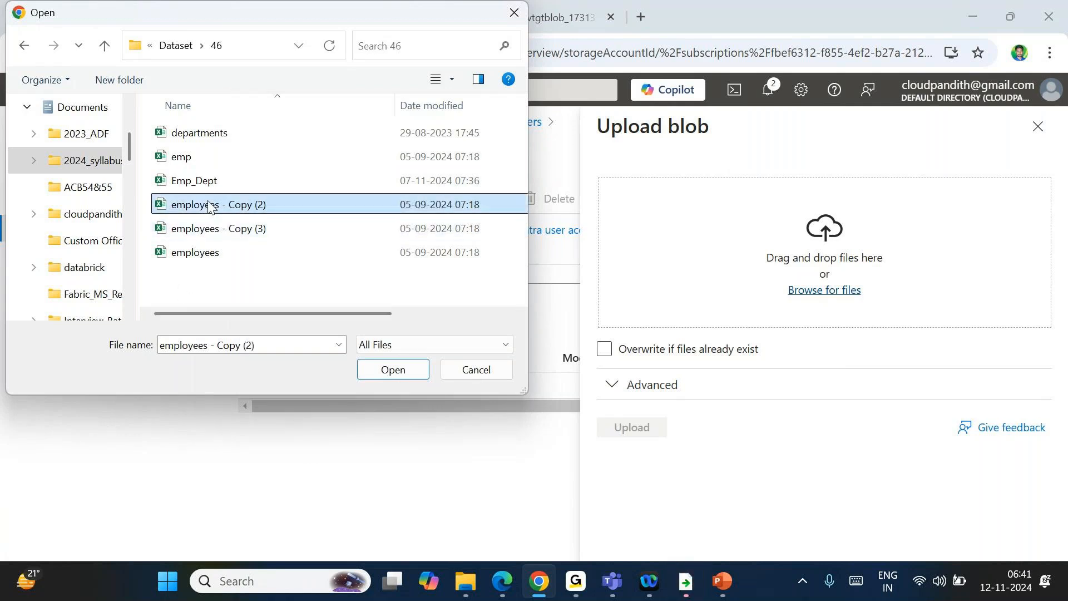
right_click(210, 204)
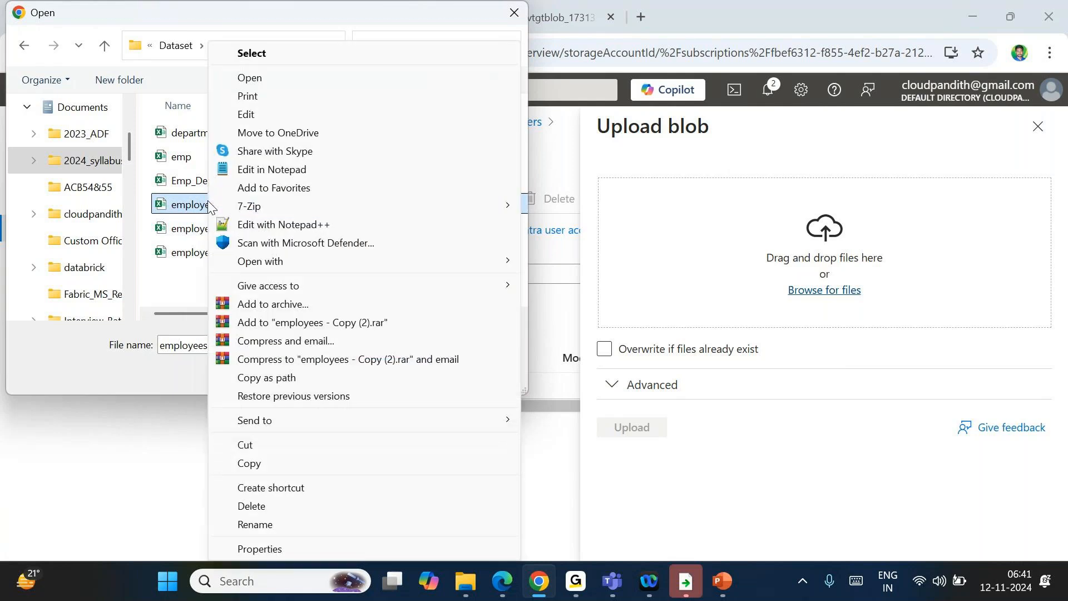
click(255, 525)
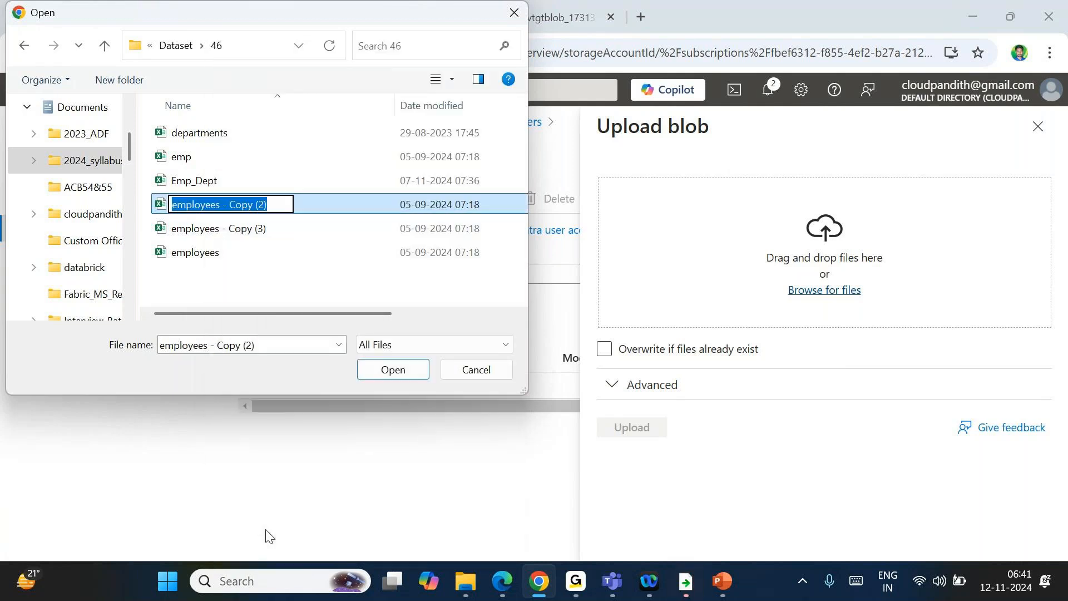
text(emp_data)
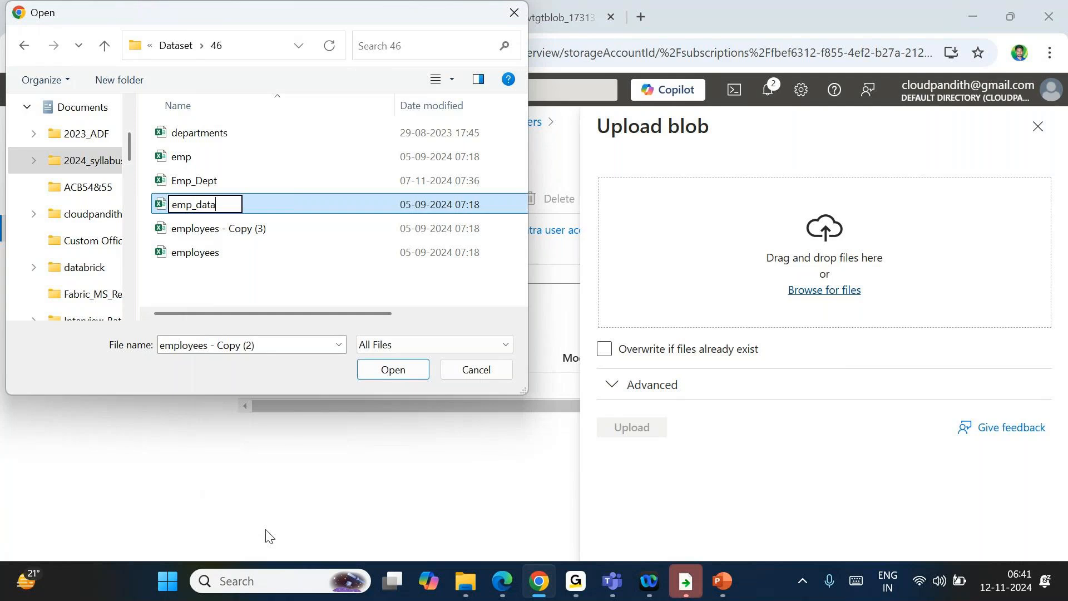
key(Return)
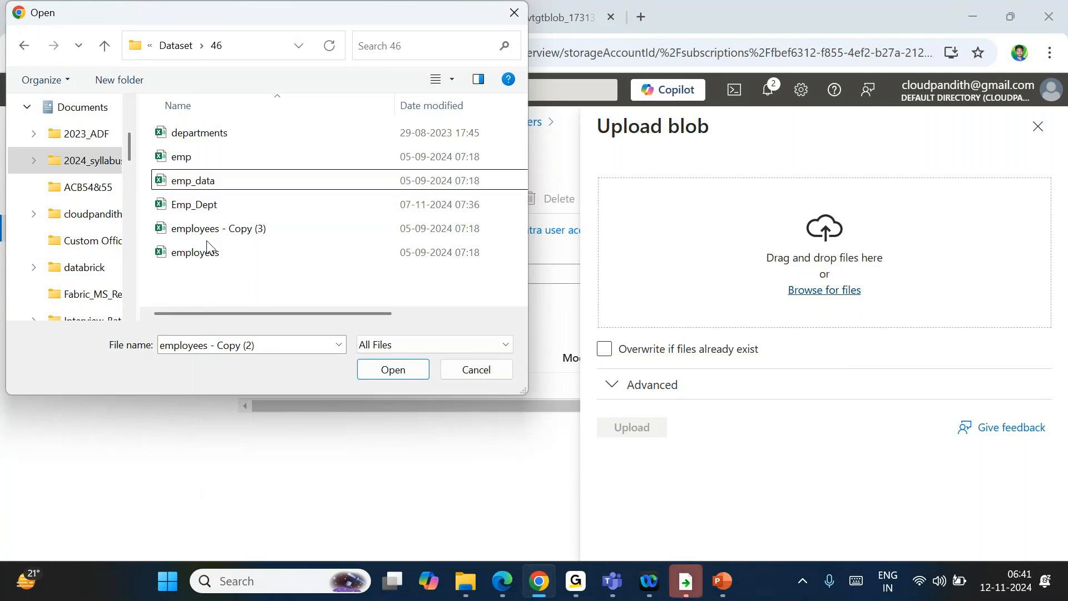
Step: Rename the file "employees - Copy (3)" in folder 46 as emp_info
click(186, 228)
right_click(187, 228)
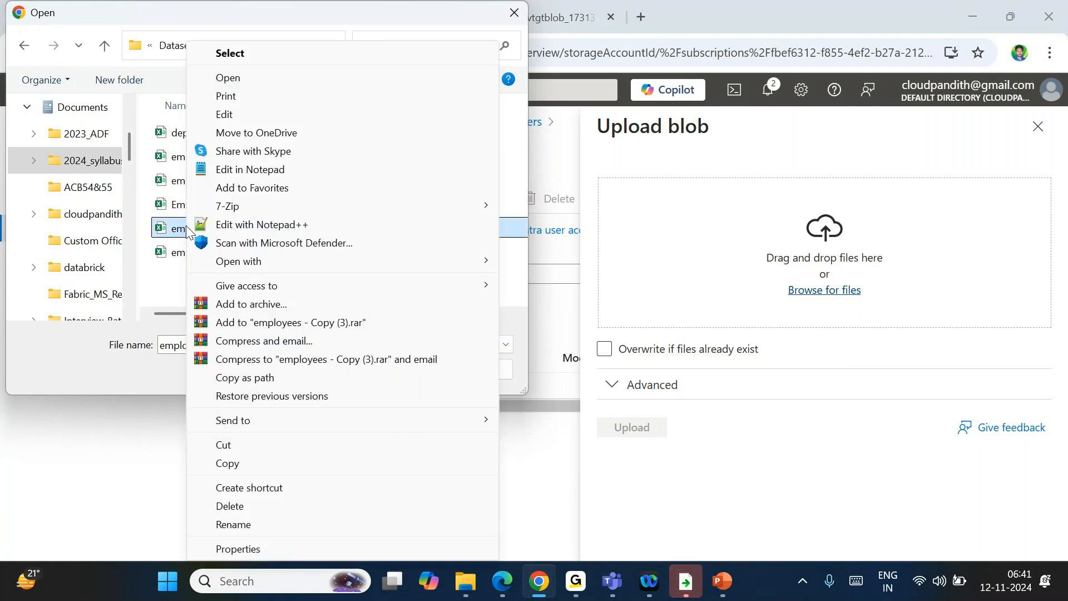
click(232, 524)
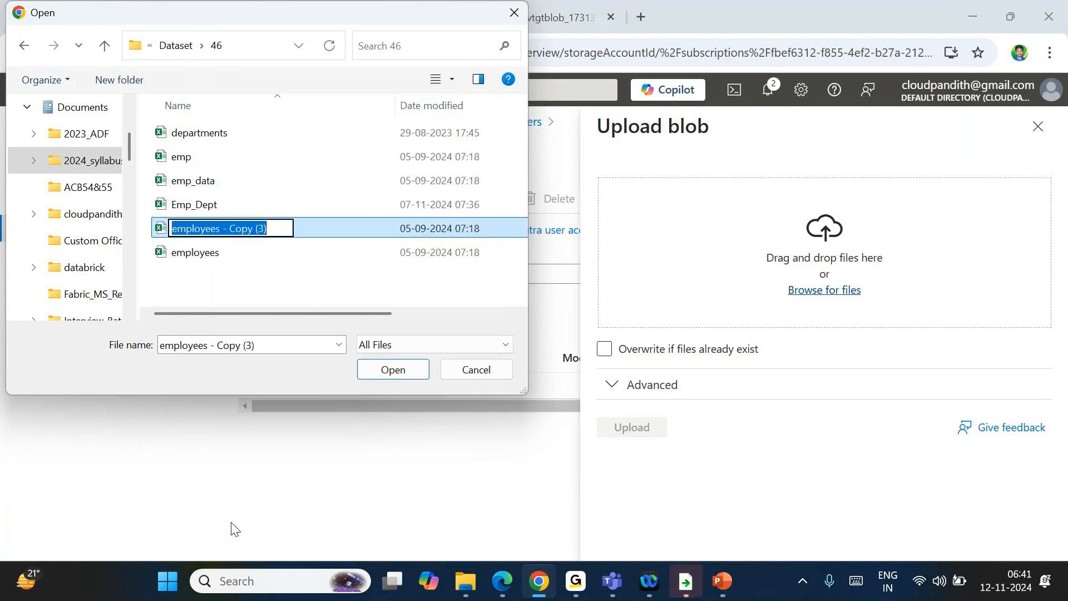
text(emp_)
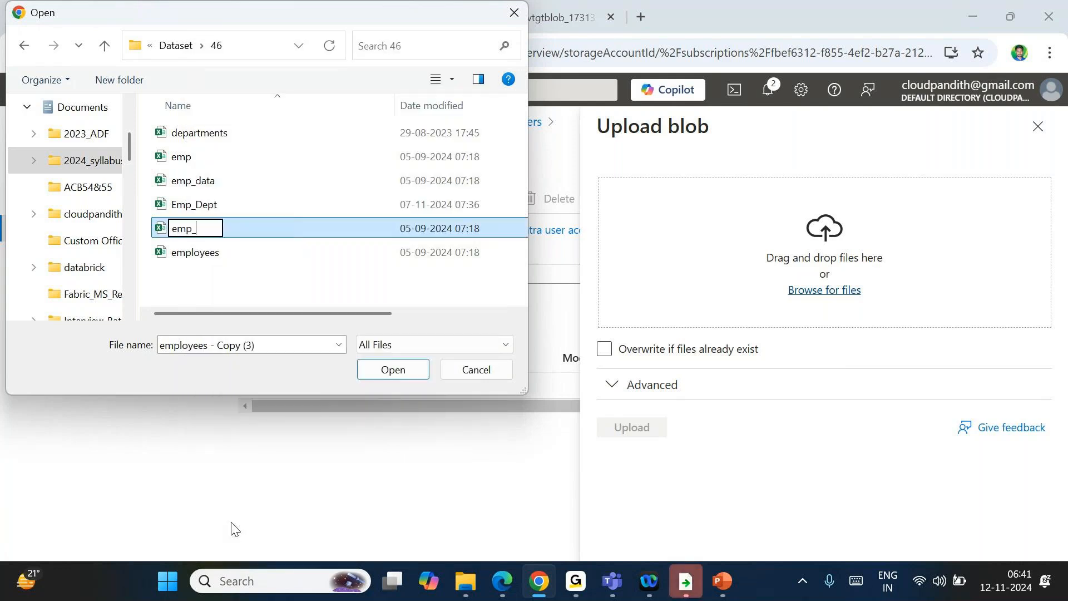
text(info)
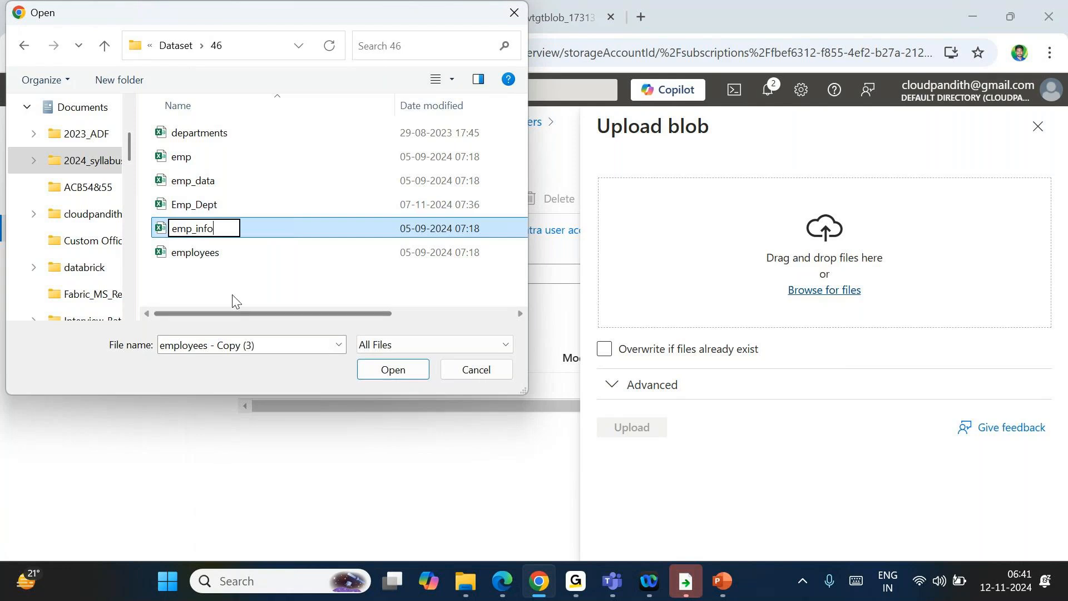
click(212, 290)
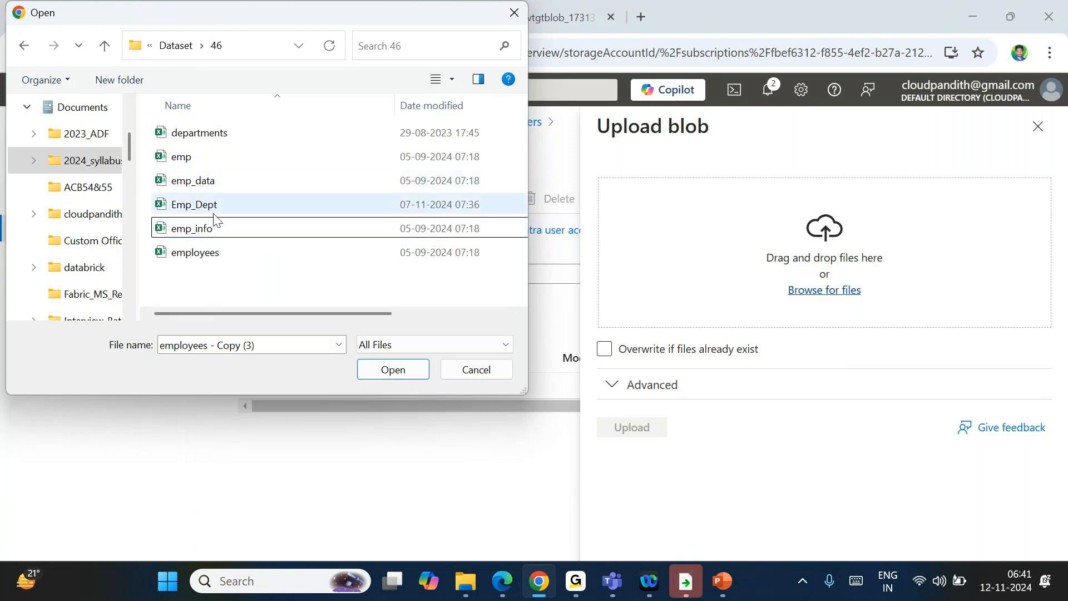
Step: Upload the emp and employees files from folder 46 to the root of the global container
click(193, 161)
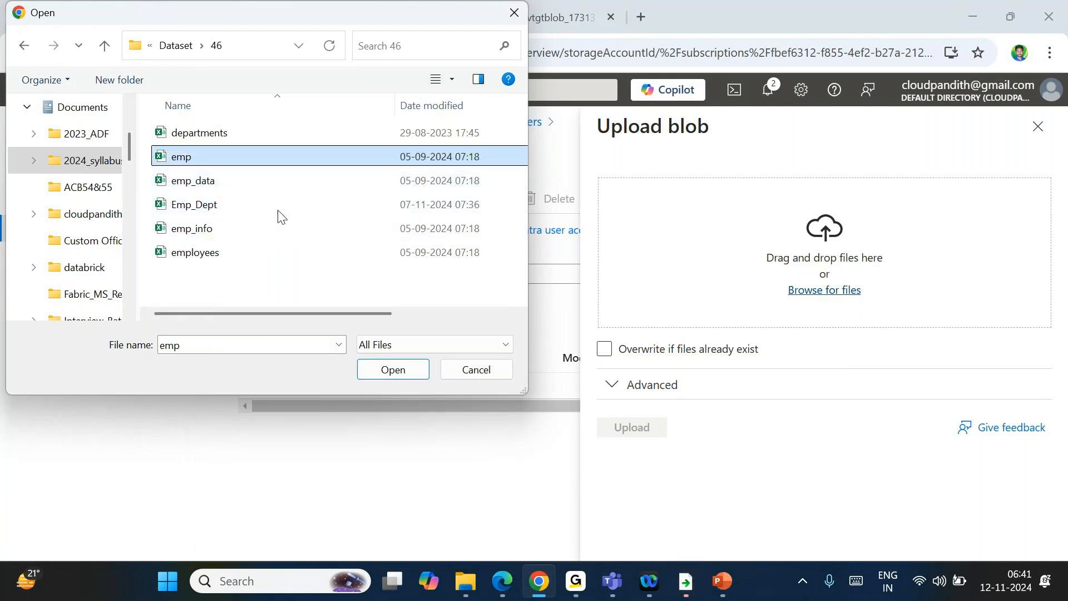
ctrl+click(221, 252)
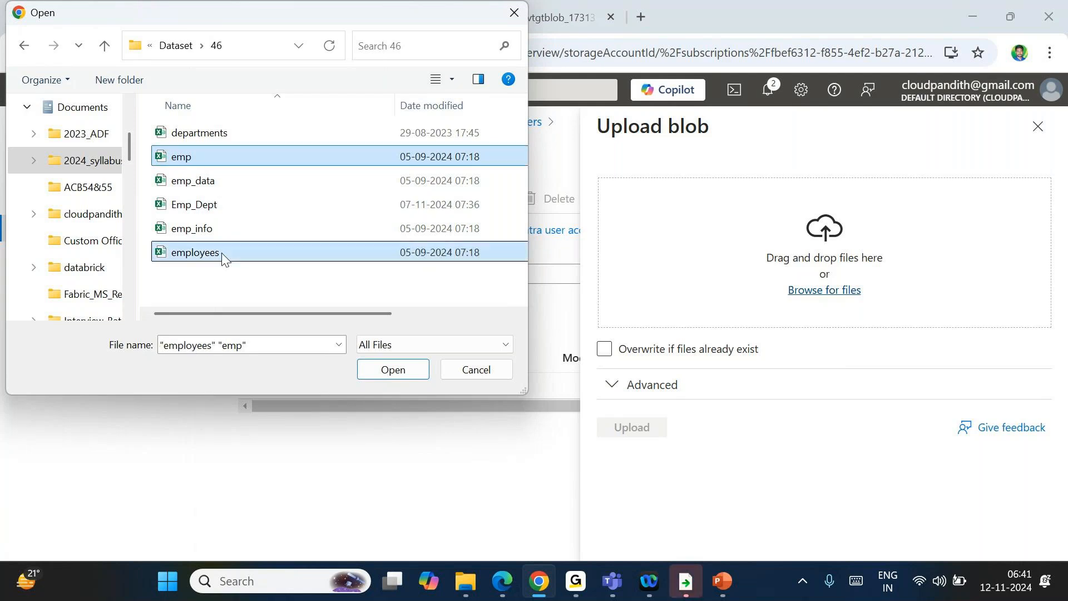
click(397, 371)
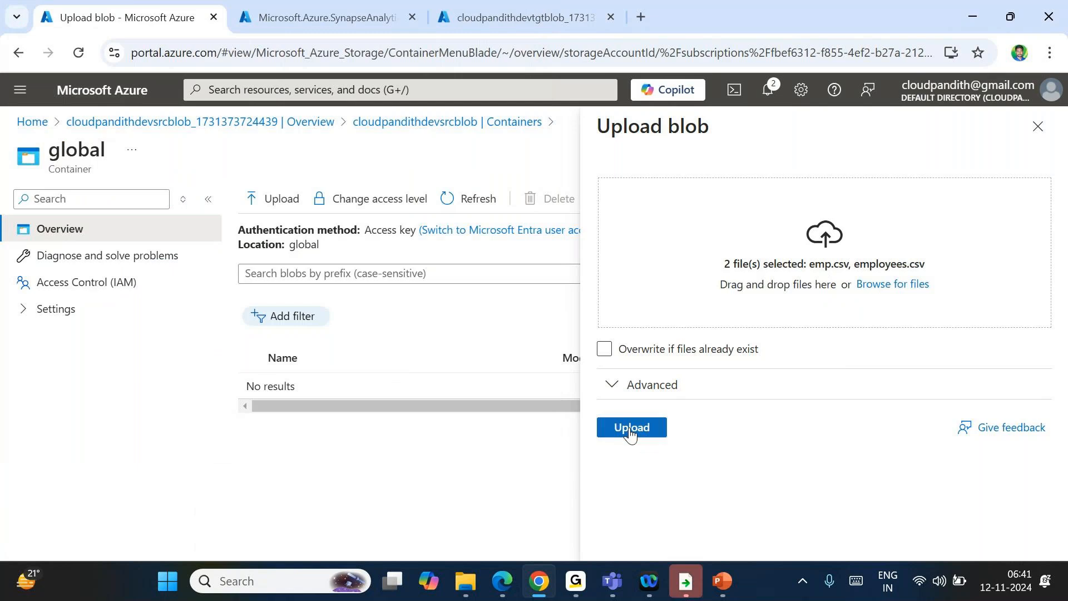
click(631, 429)
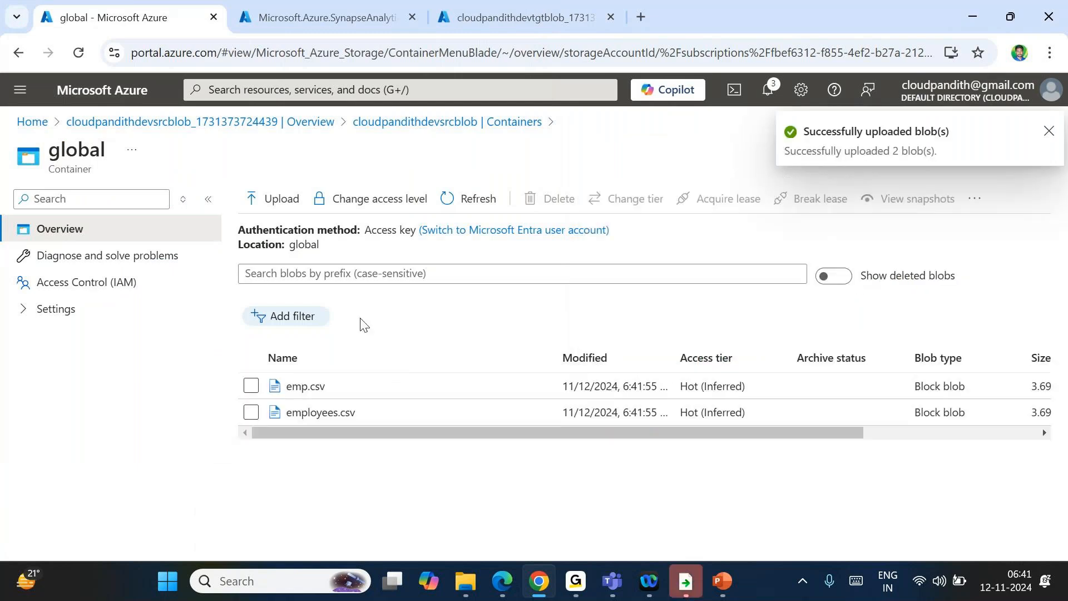
Step: Start another upload to the global container and choose the emp_data and emp_info files from folder 46
click(284, 202)
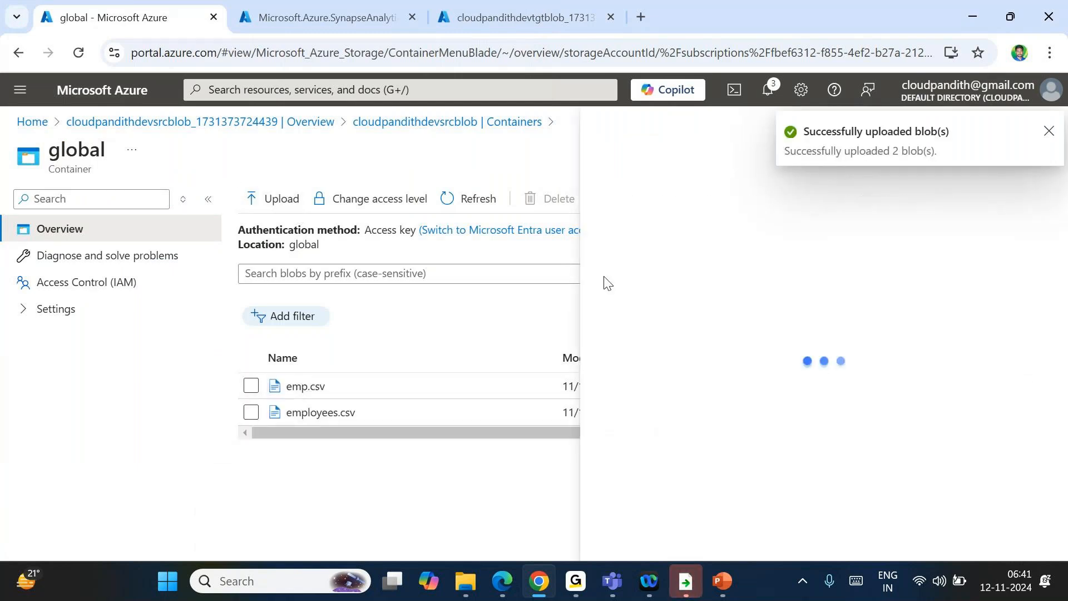
click(798, 291)
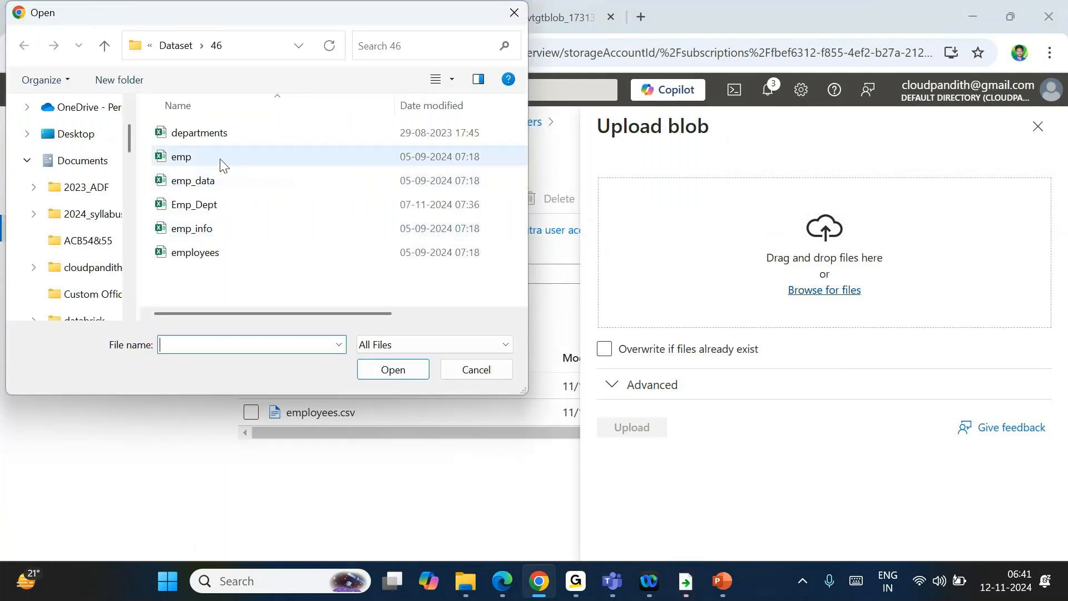
click(220, 163)
click(210, 183)
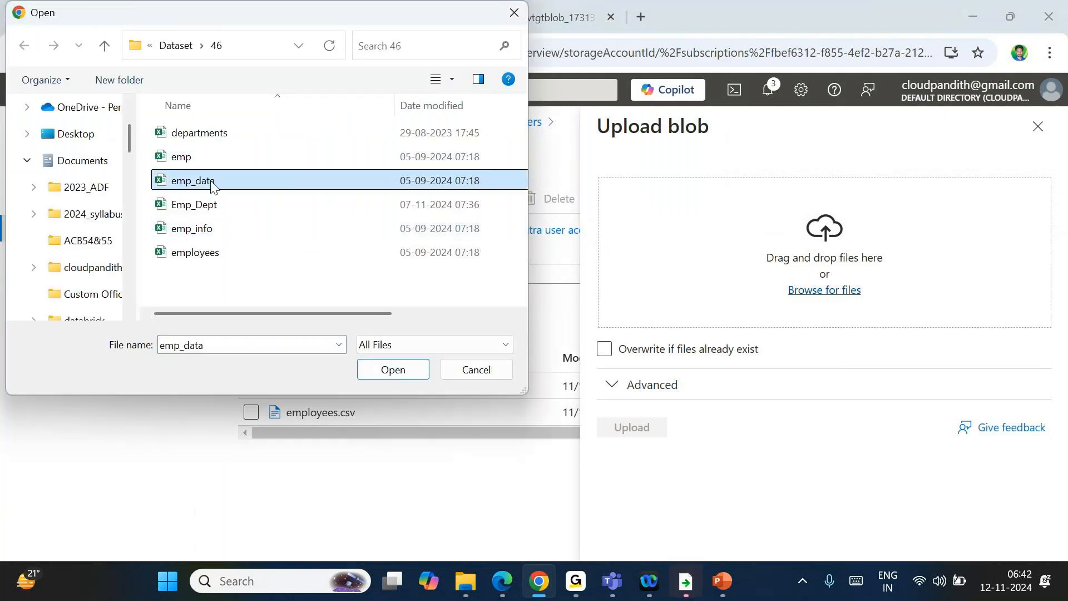
ctrl+click(221, 230)
click(395, 371)
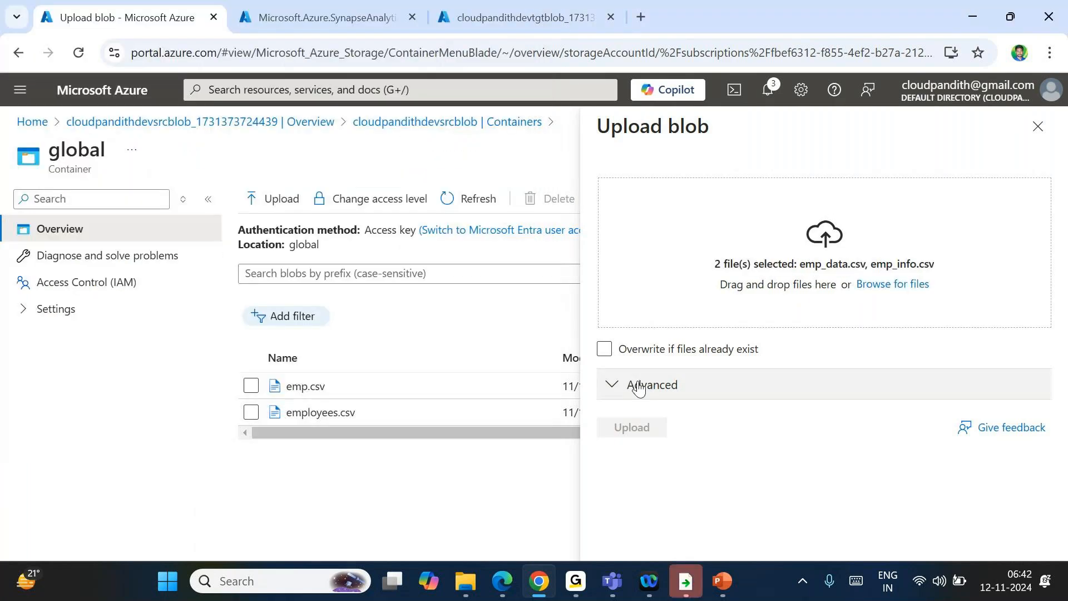
Step: Set the upload folder to activeemp in the advanced options and upload the two selected files
click(640, 384)
scroll(640, 385, down, 5)
scroll(640, 386, up, 2)
click(650, 367)
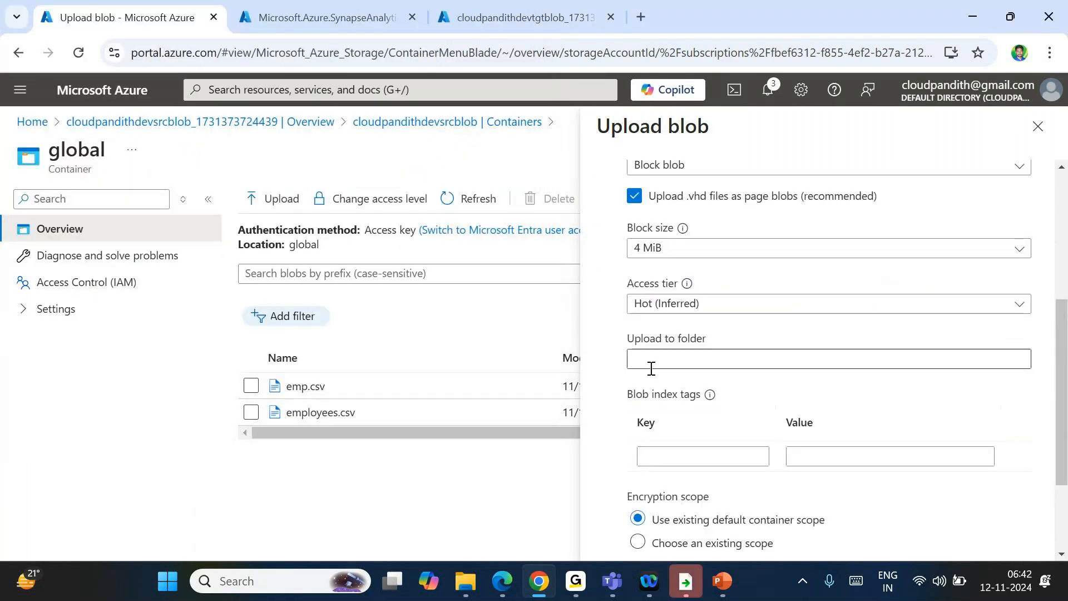
text(emp)
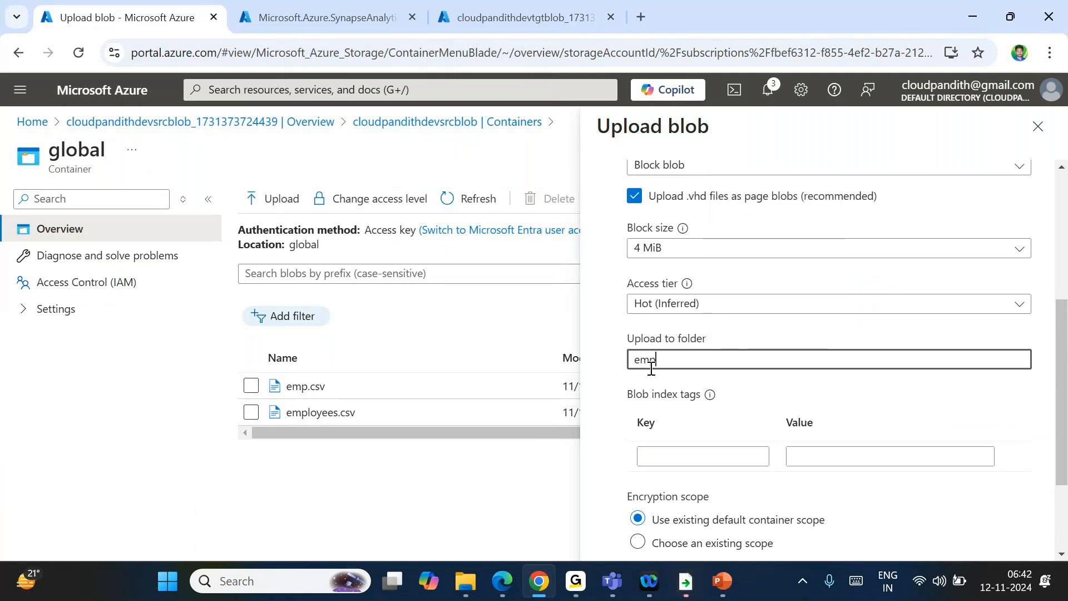
text(info)
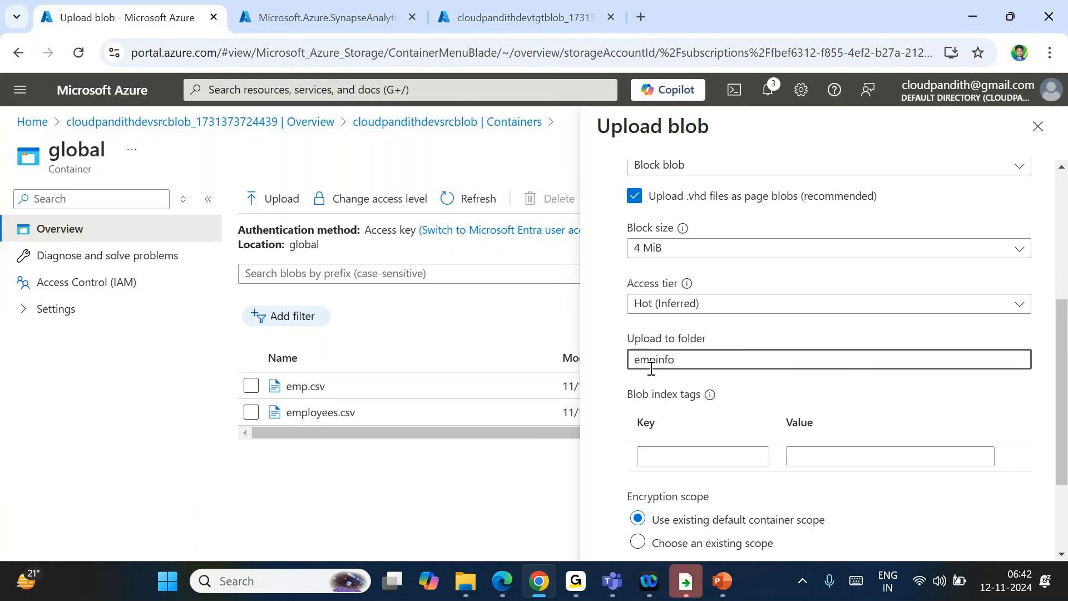
key(BackSpace)
key(BackSpace)
key(BackSpace)
key(BackSpace)
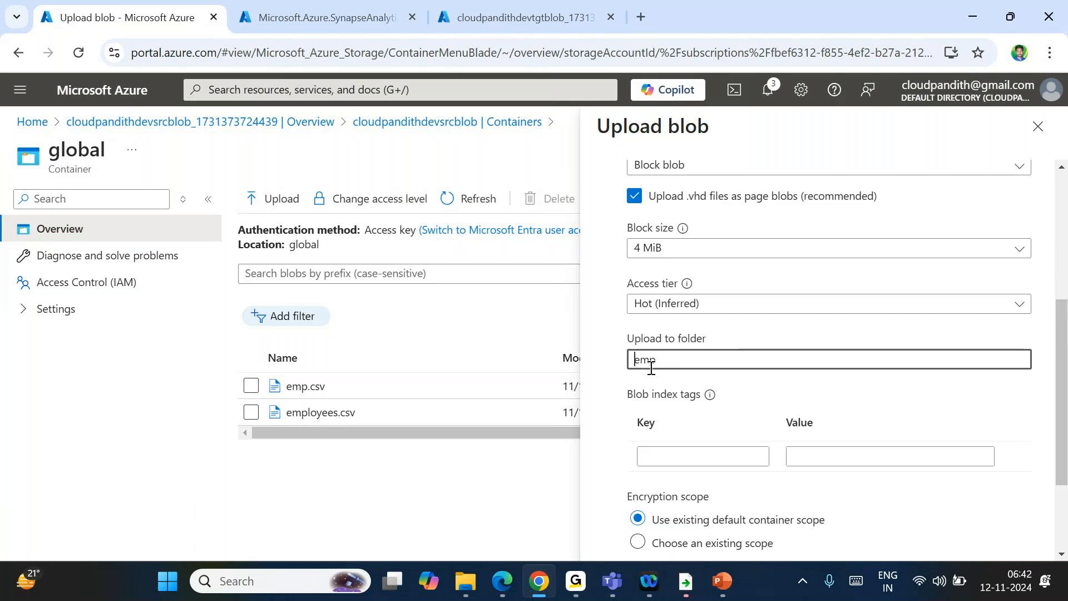
key(Home)
text(active)
key(ctrl+a)
key(BackSpace)
text(activeem)
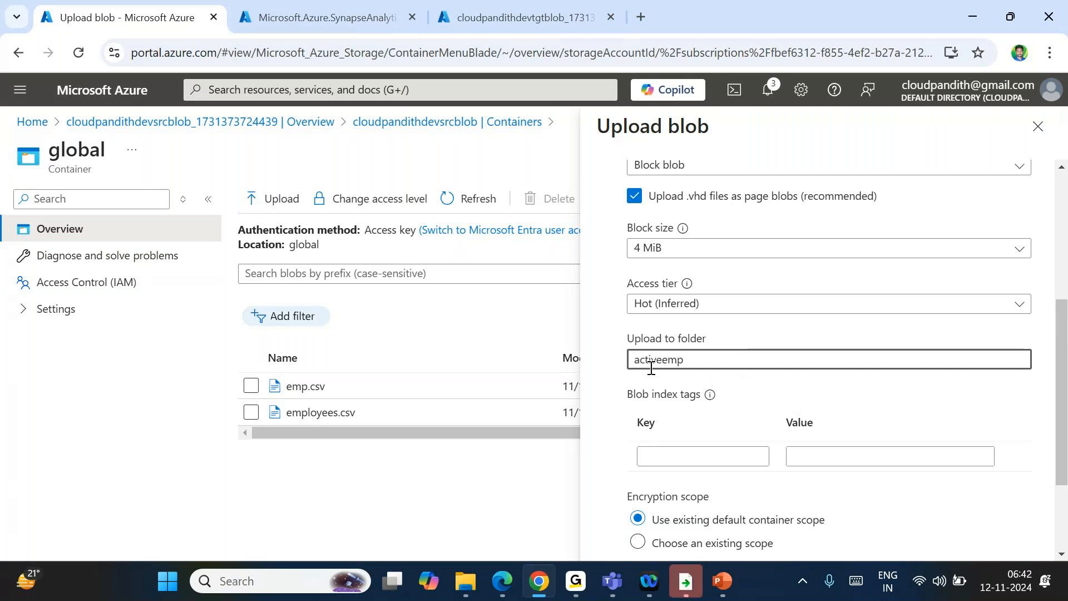
scroll(651, 367, down, 3)
click(632, 547)
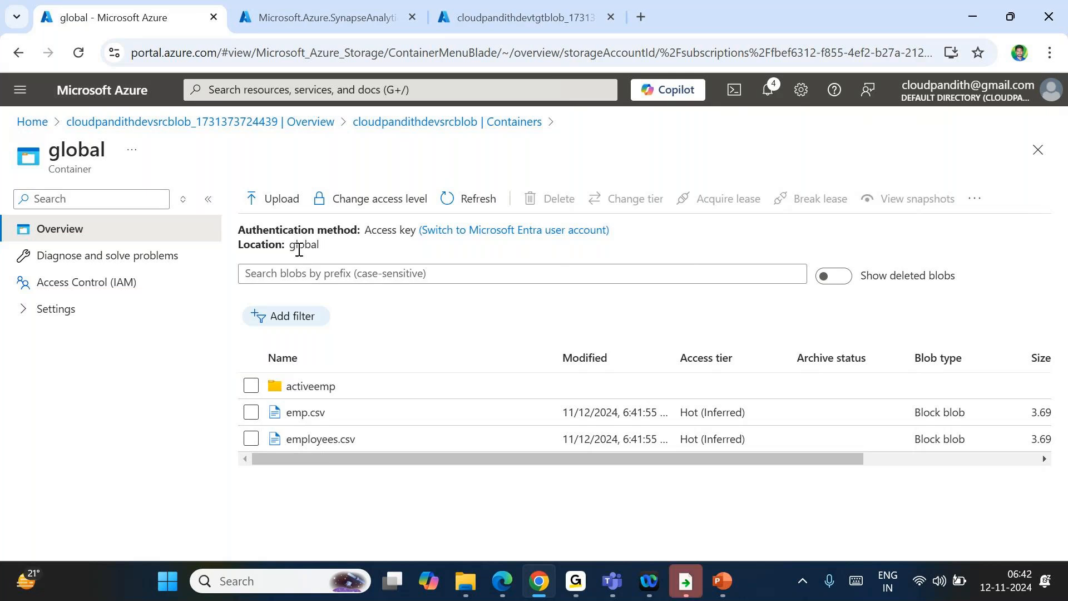
Step: Check the contents of the activeemp folder and return to the root of the global container
click(315, 389)
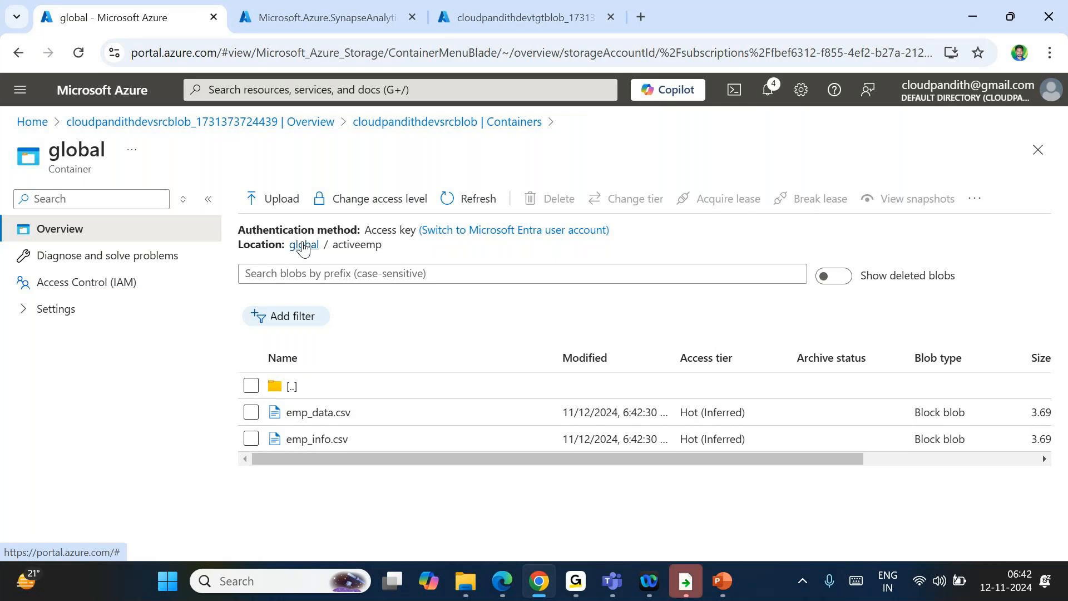
click(303, 246)
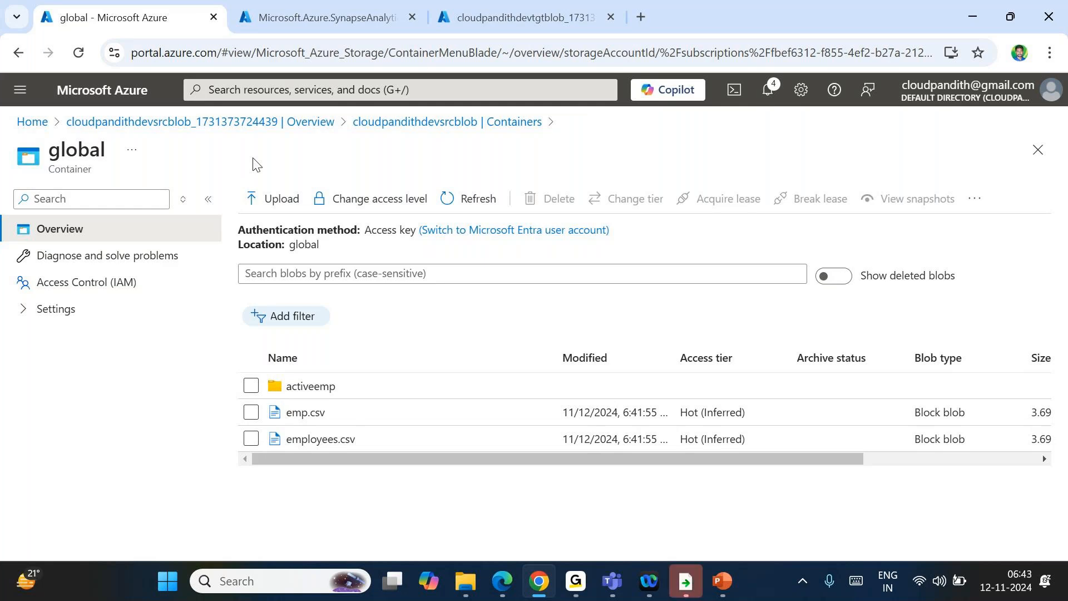
Step: Check the status of the Synapse Analytics deployment
click(322, 19)
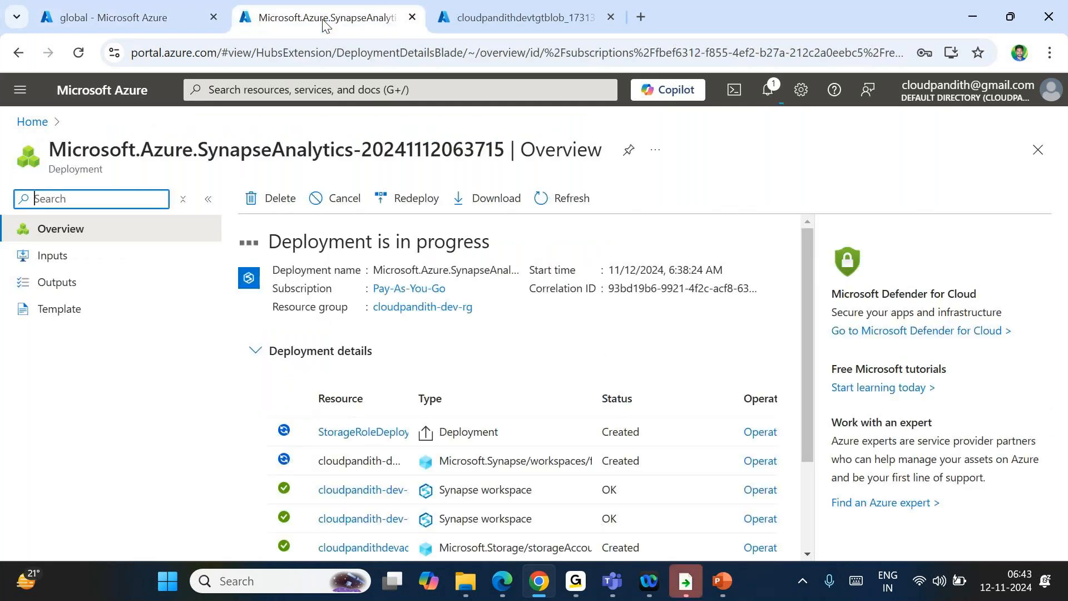
click(160, 14)
click(276, 7)
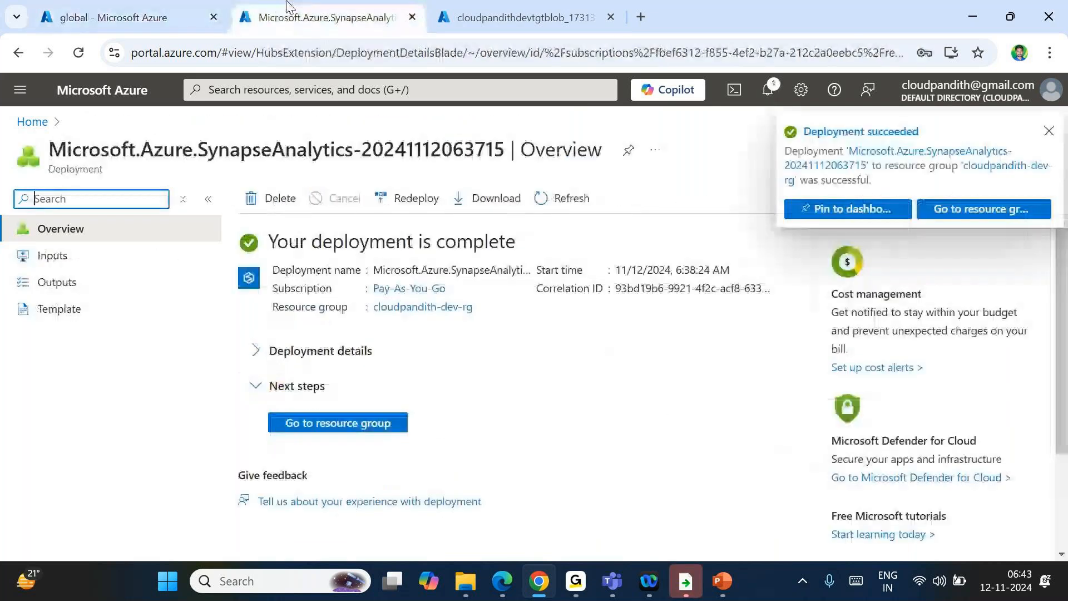
click(500, 15)
click(345, 6)
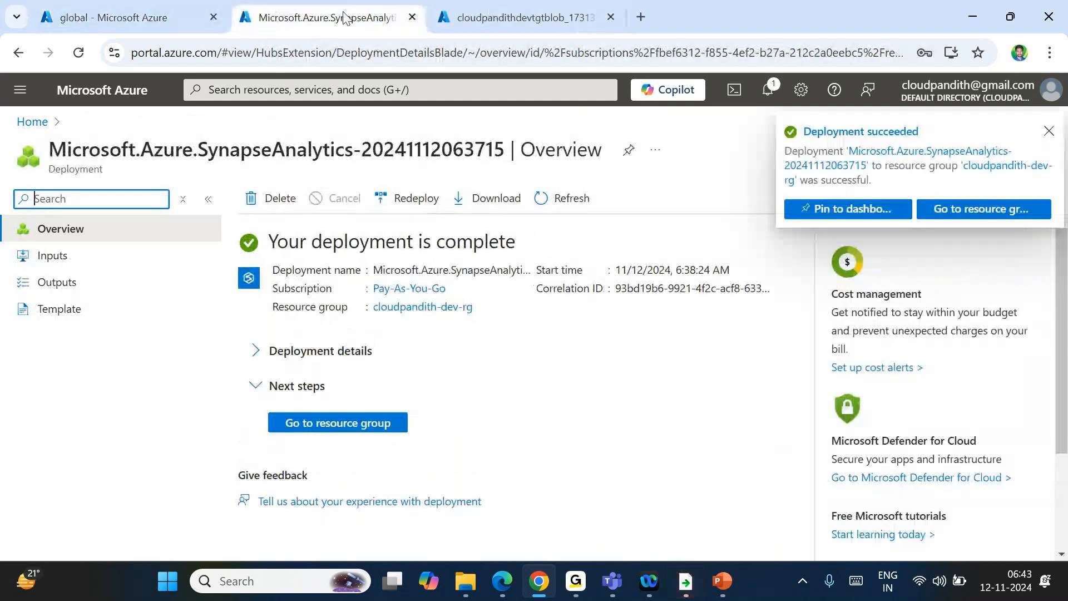
Step: Open Synapse Studio for the cloudpandith-dev-synws workspace from the deployment's resource group, and close the workspace's portal page
click(360, 424)
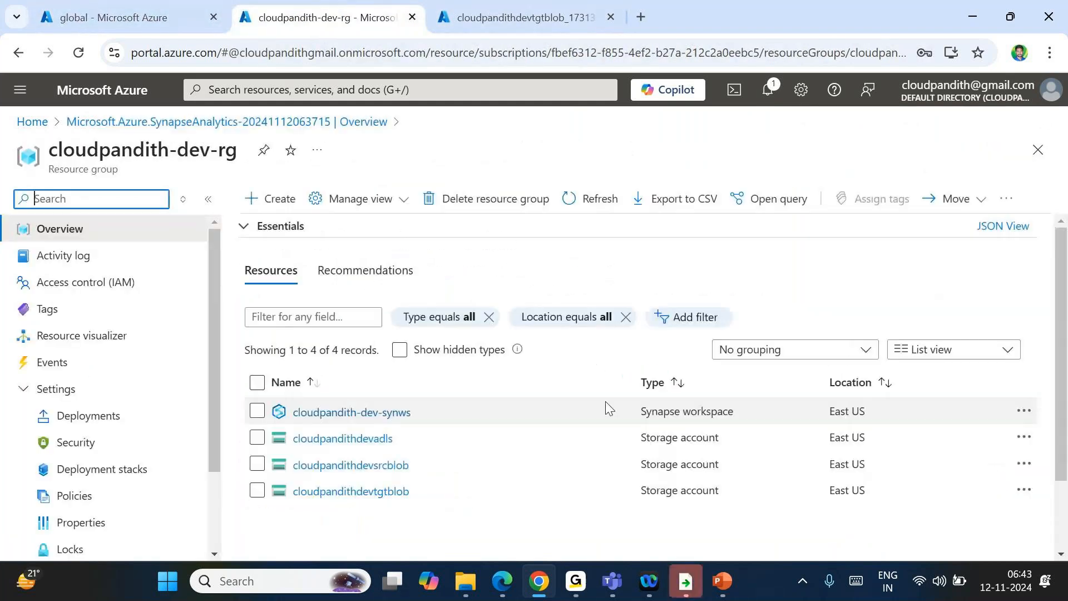
click(384, 400)
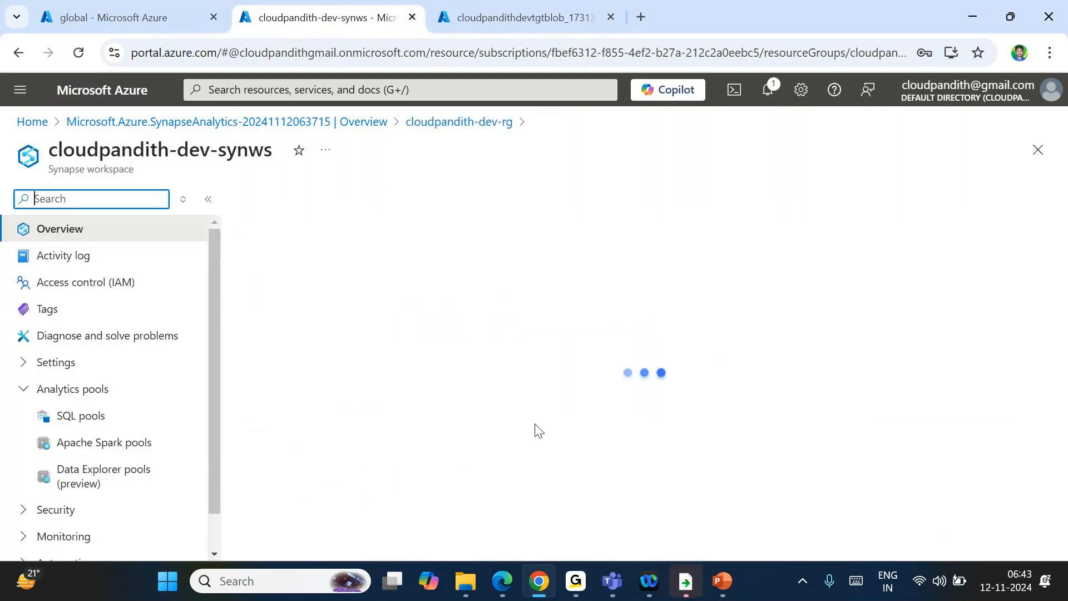
scroll(537, 429, down, 5)
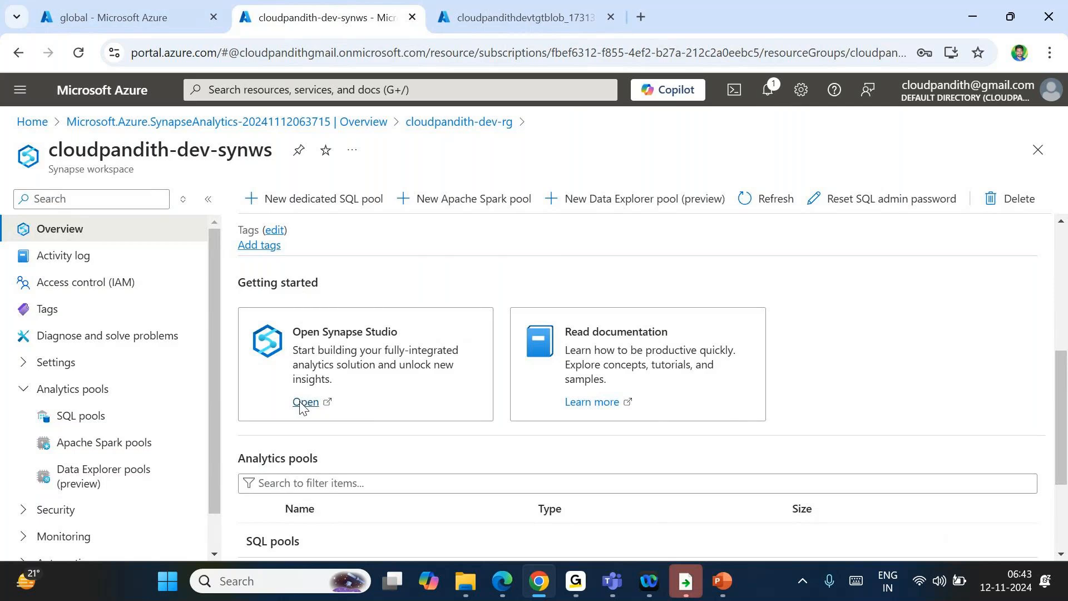
click(300, 407)
click(411, 17)
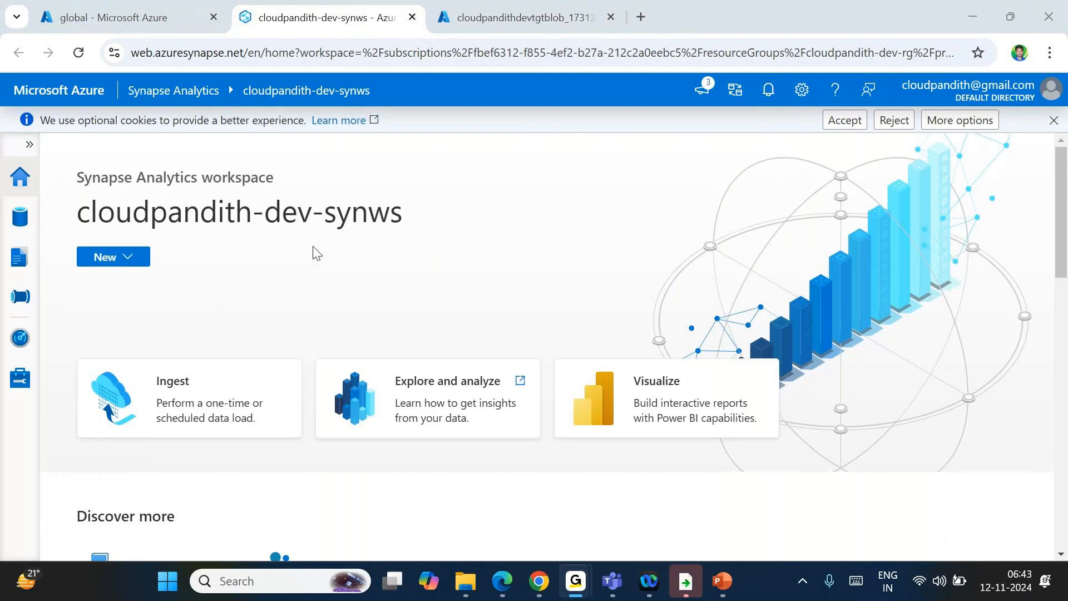
Step: Start a new linked service of type Azure Blob Storage in the Synapse workspace's management settings
click(22, 382)
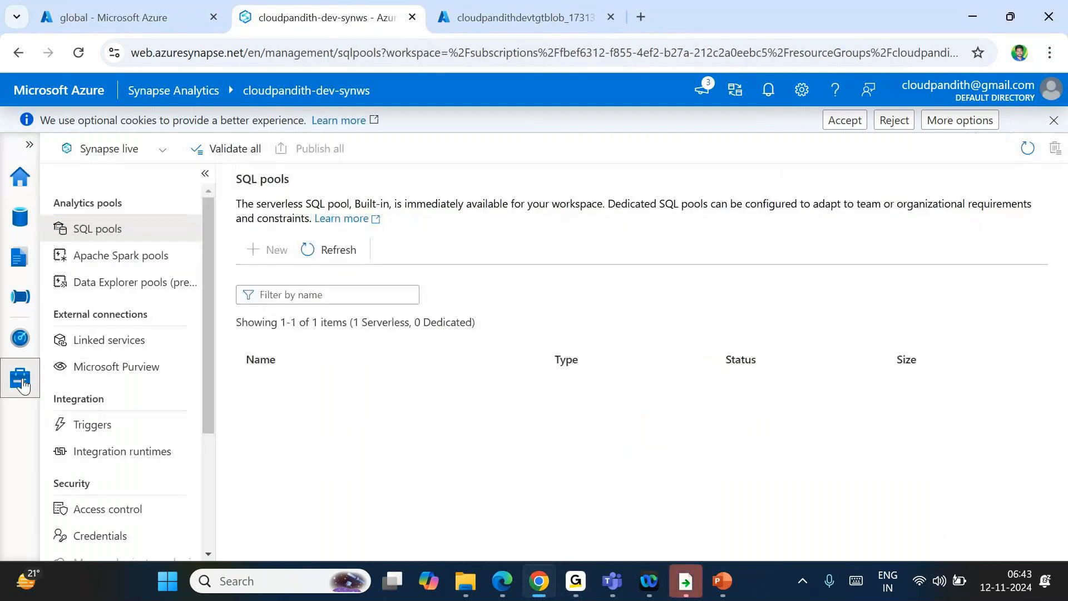
click(75, 342)
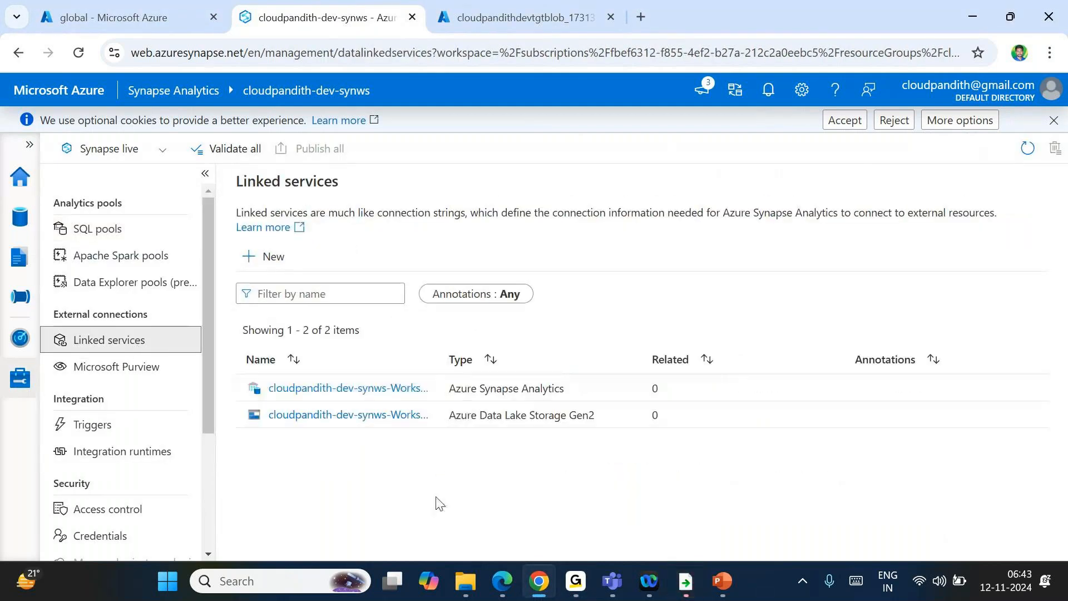
click(279, 271)
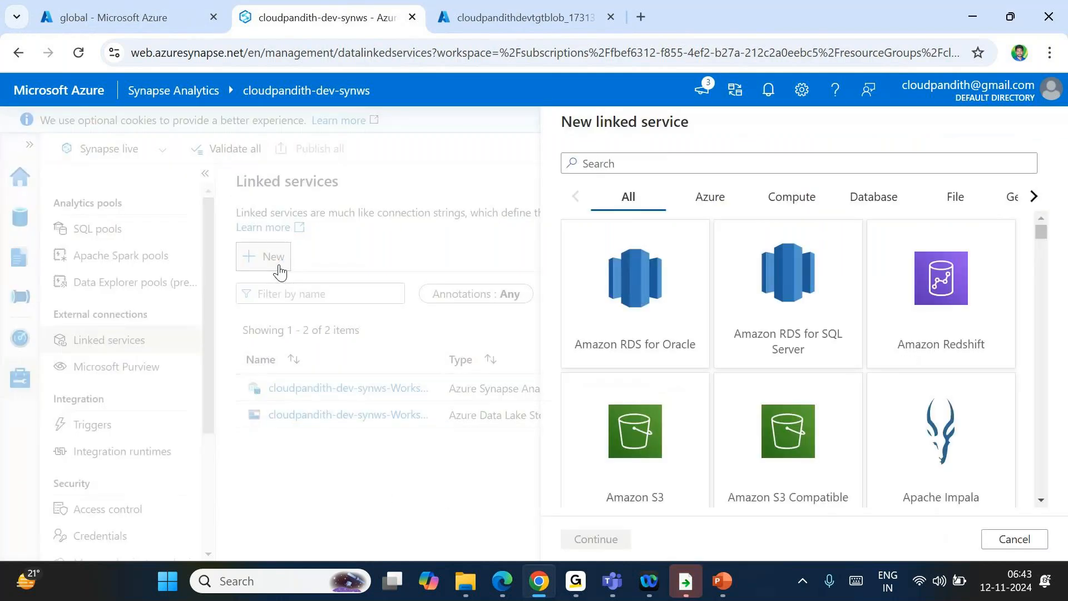
text(blob)
click(628, 304)
double_click(628, 304)
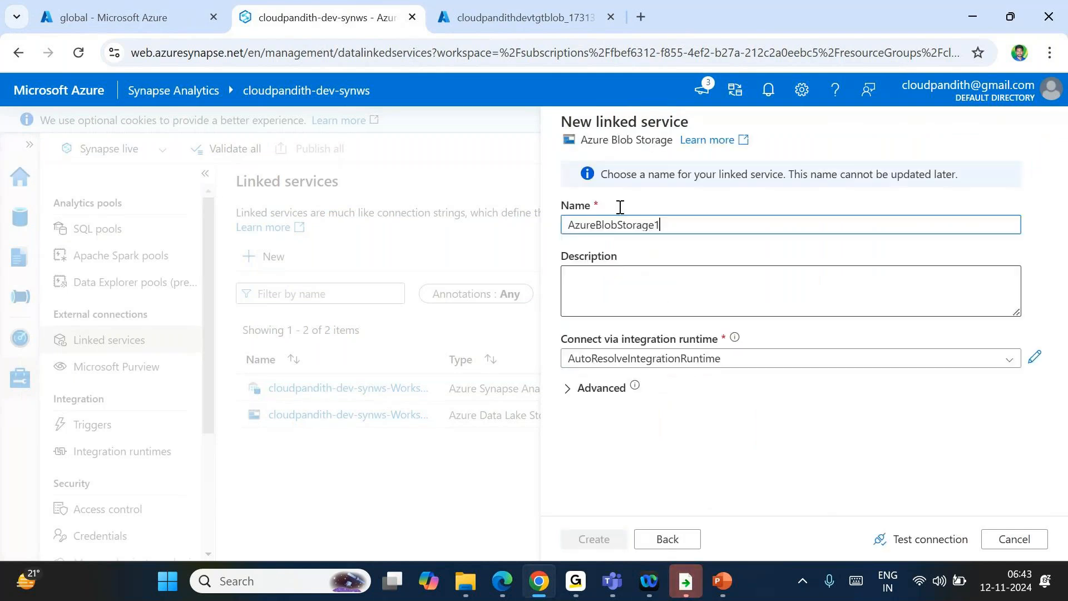
Step: Name the new Azure Blob Storage linked service LS_Blob_Source
double_click(617, 224)
text(L)
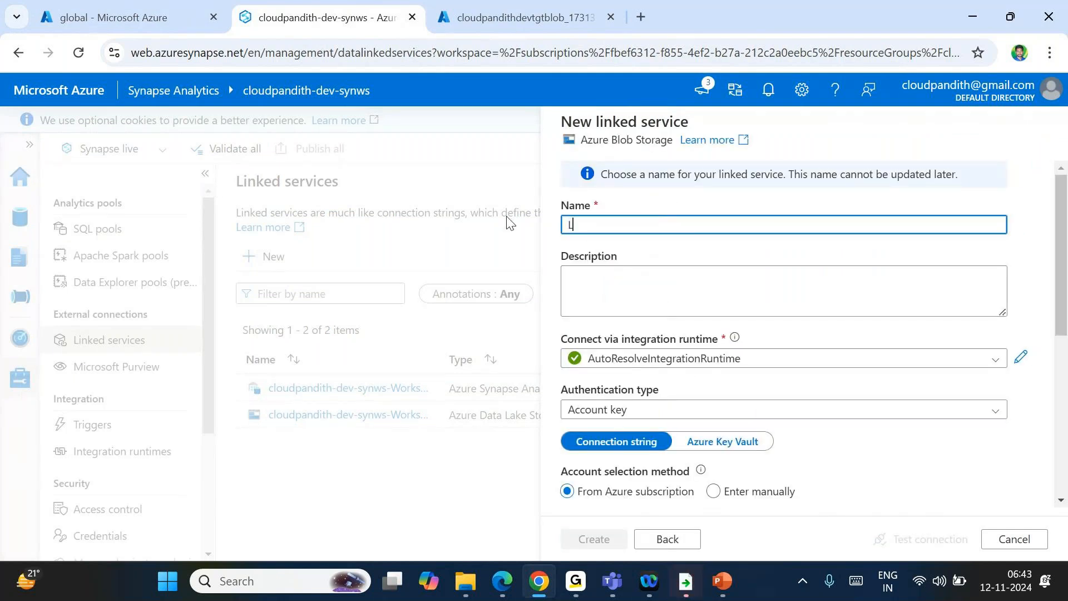
text(S_Blob)
scroll(712, 333, down, 3)
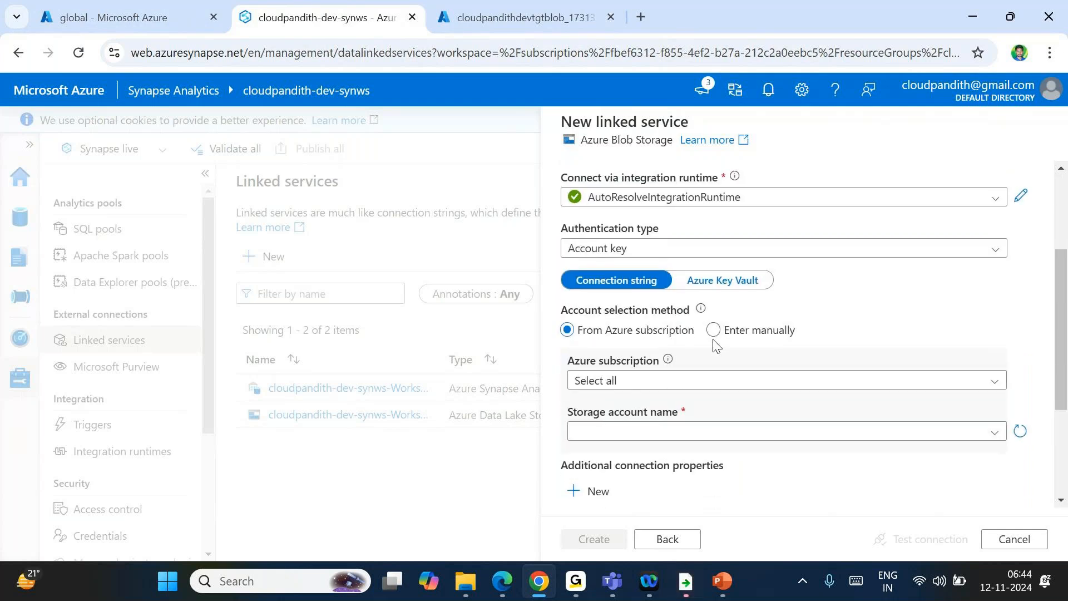
scroll(646, 286, up, 3)
text(_Source)
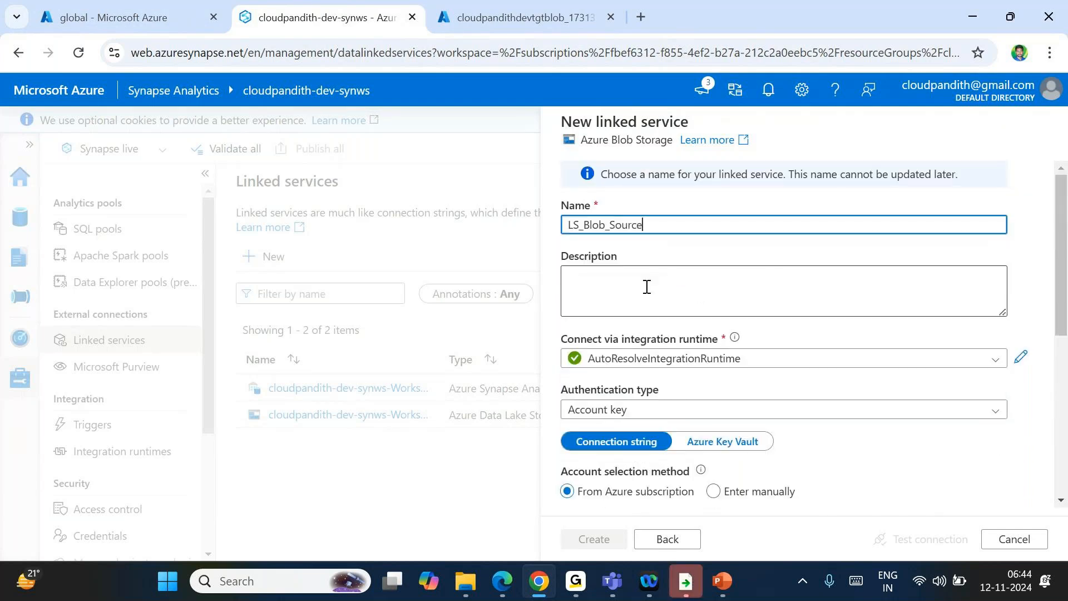
Step: Set the linked service's Azure subscription to Pay-As-You-Go and its storage account to cloudpandithdevsrcblob
scroll(726, 377, down, 2)
scroll(726, 376, down, 2)
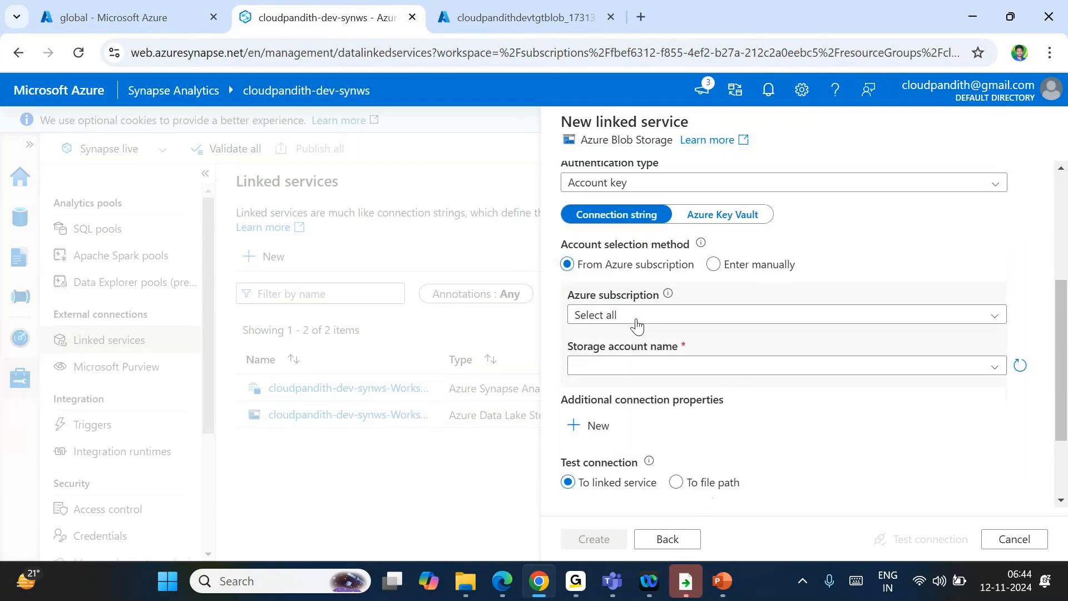
click(612, 315)
click(617, 337)
click(641, 367)
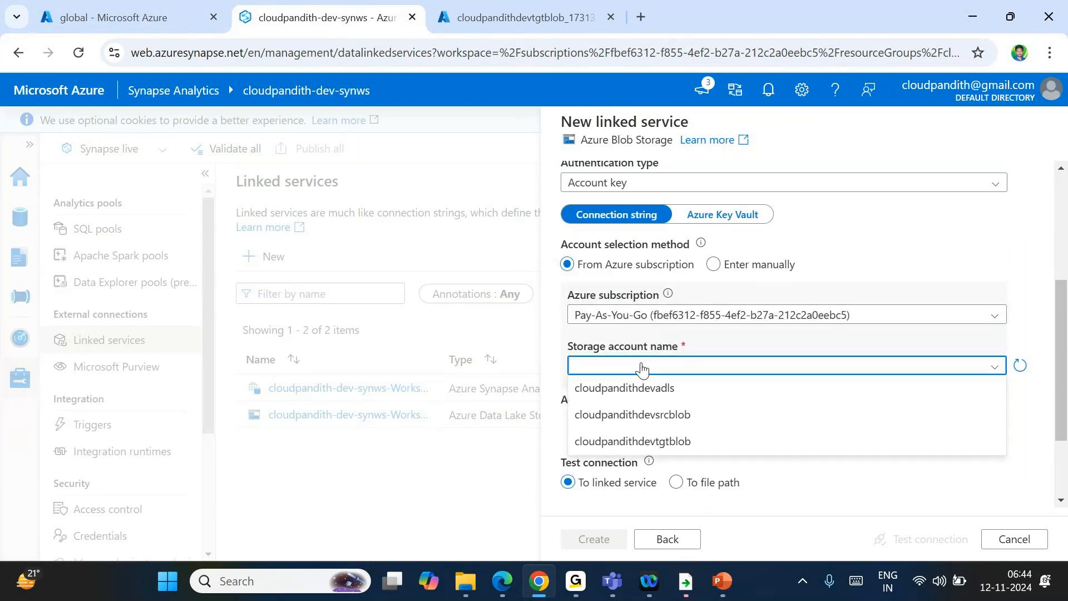
click(660, 415)
scroll(665, 417, down, 2)
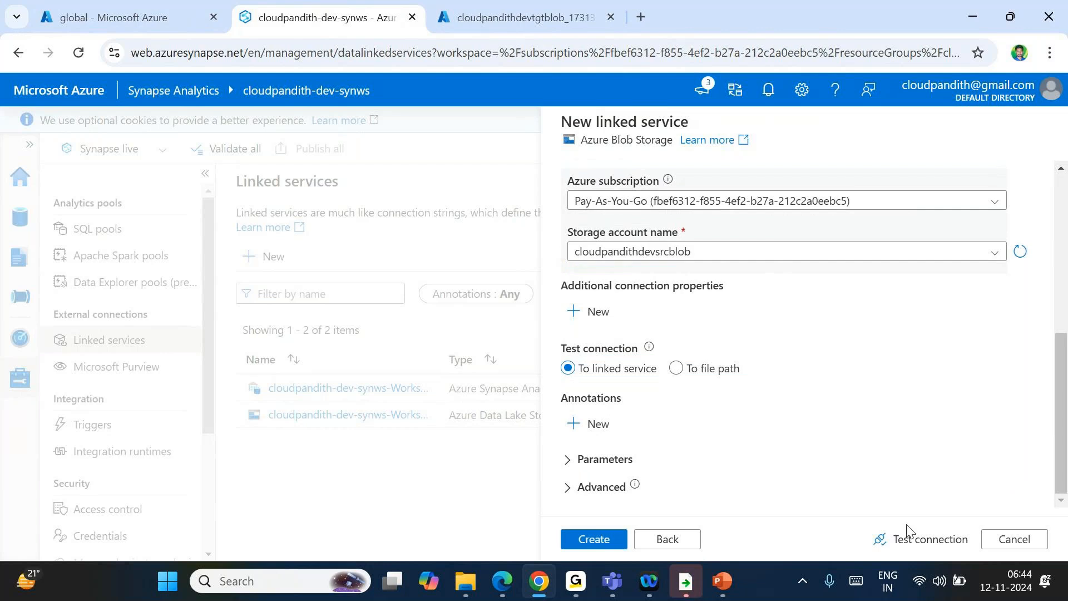
Step: Test the connection of the LS_Blob_Source linked service and create it
click(895, 539)
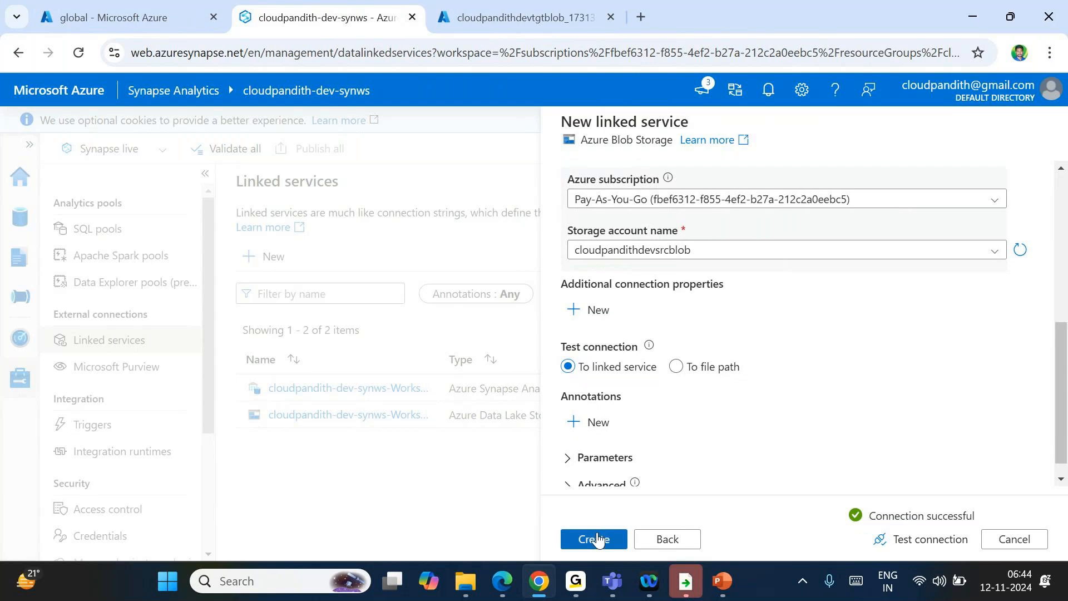
click(596, 540)
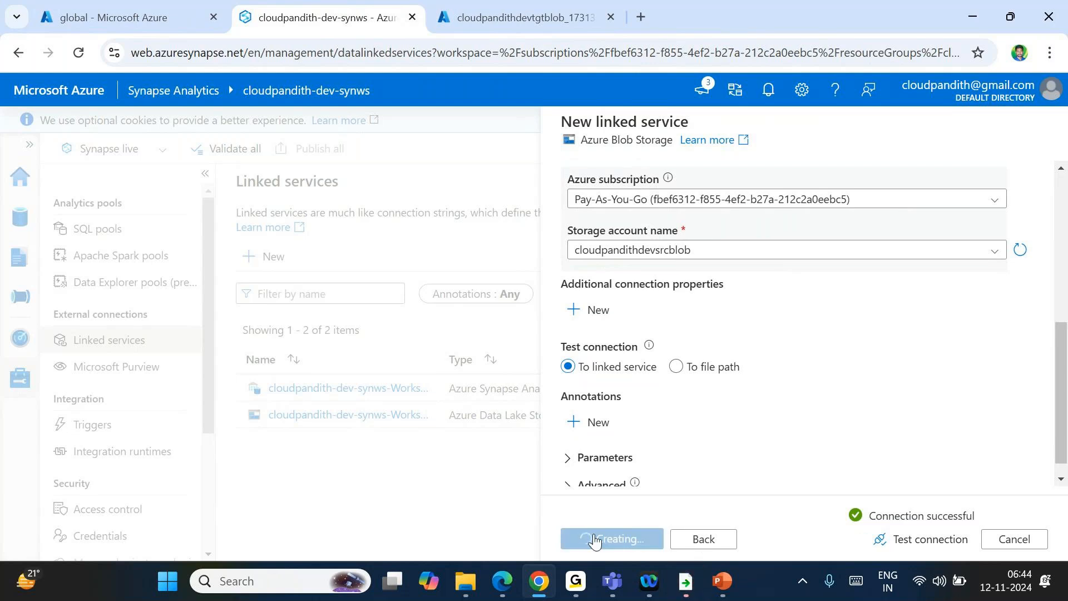
scroll(699, 422, up, 5)
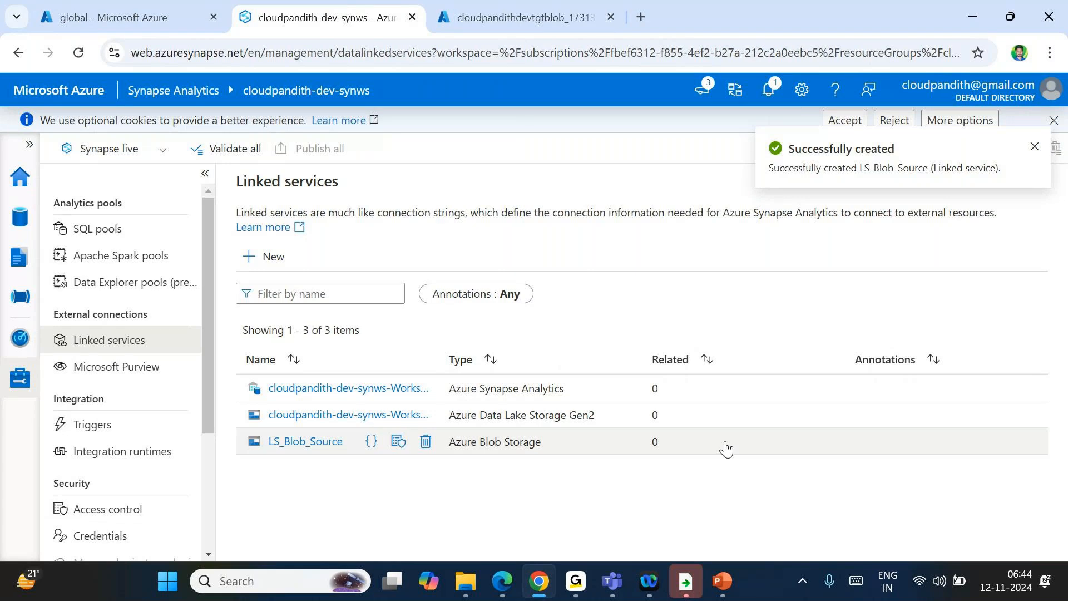
Step: Start another linked service of type Azure Blob Storage and name it LS_Blob_Sink
click(271, 255)
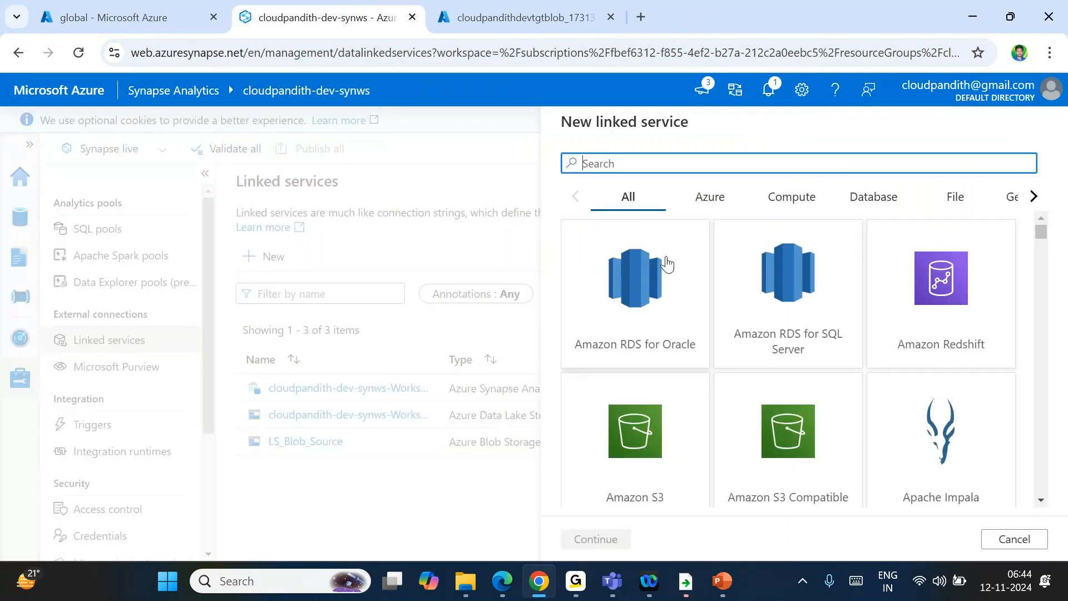
text(BLOB)
double_click(612, 287)
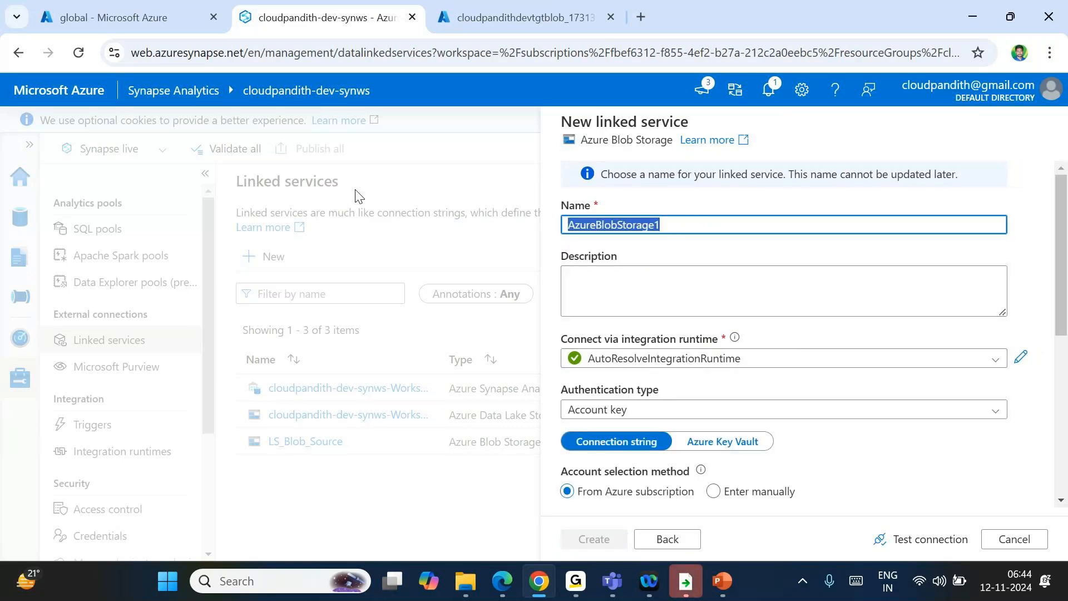
text(LS)
key(BackSpace)
key(BackSpace)
text(LS_B)
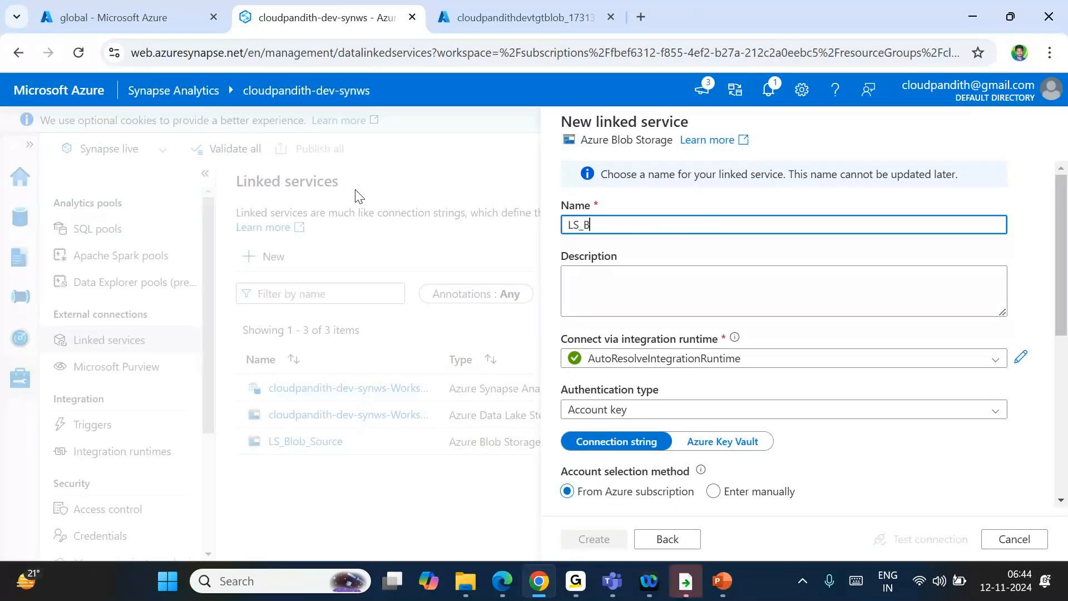
text(lob)
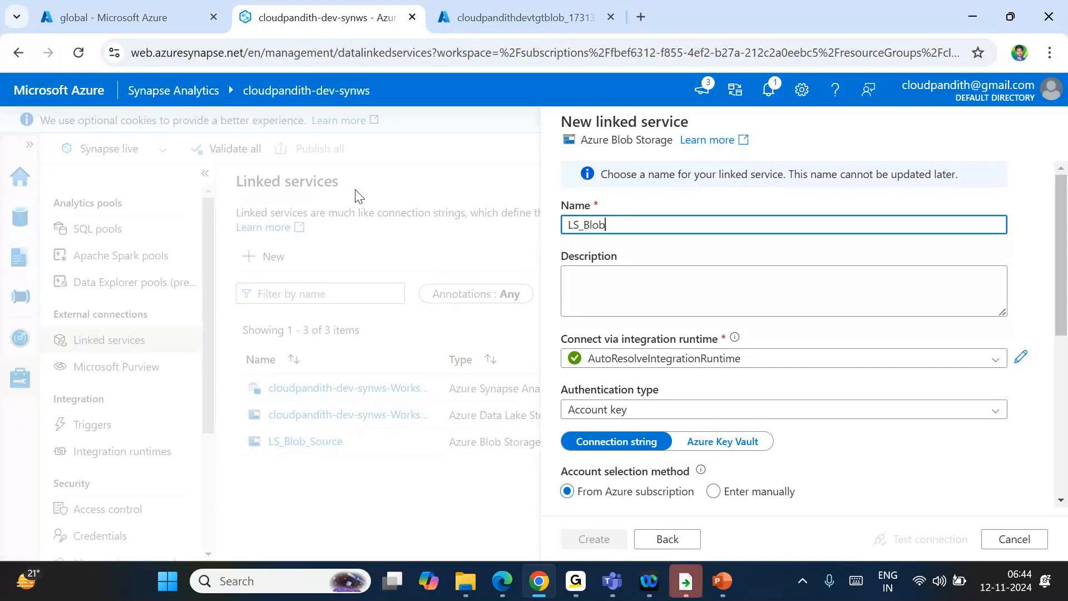
text(_Sink)
Step: Set the sink linked service's subscription to Pay-As-You-Go and its storage account to cloudpandithdevtgtblob
scroll(627, 391, down, 3)
click(627, 391)
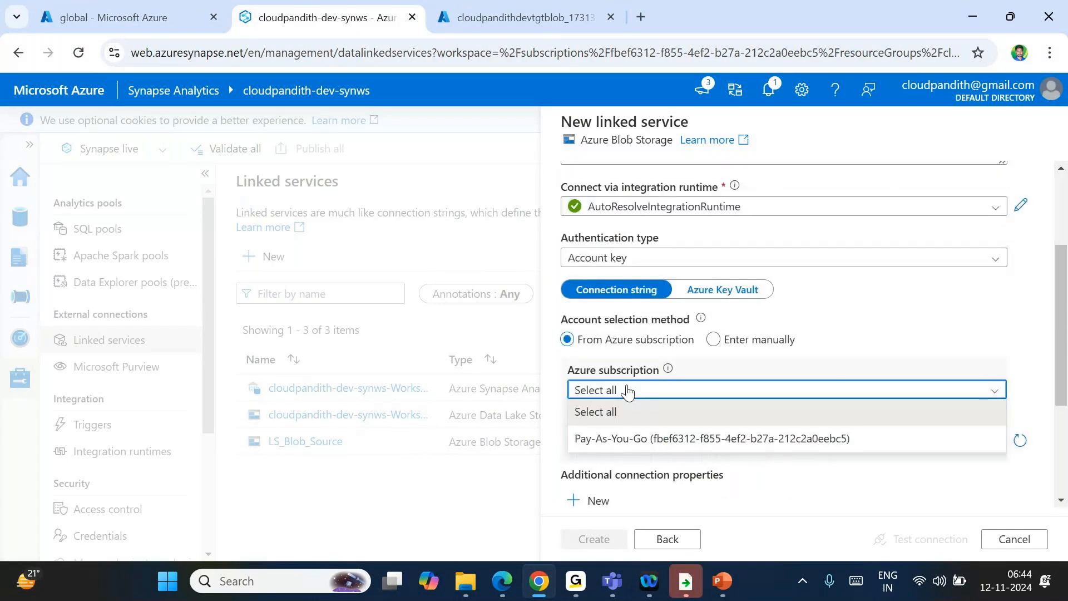
click(616, 439)
click(617, 442)
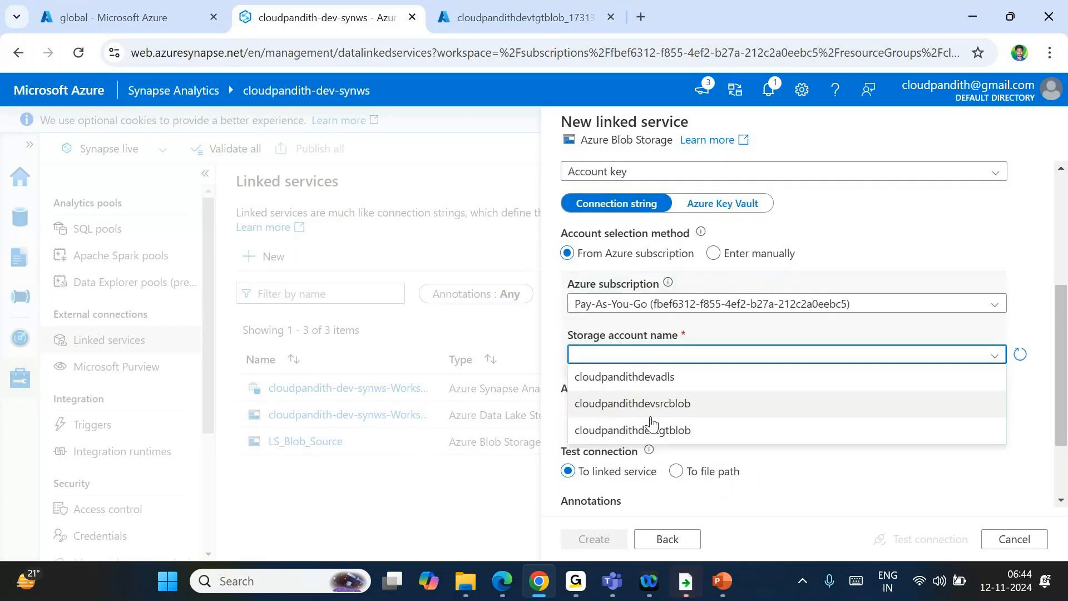
click(651, 435)
scroll(778, 461, down, 2)
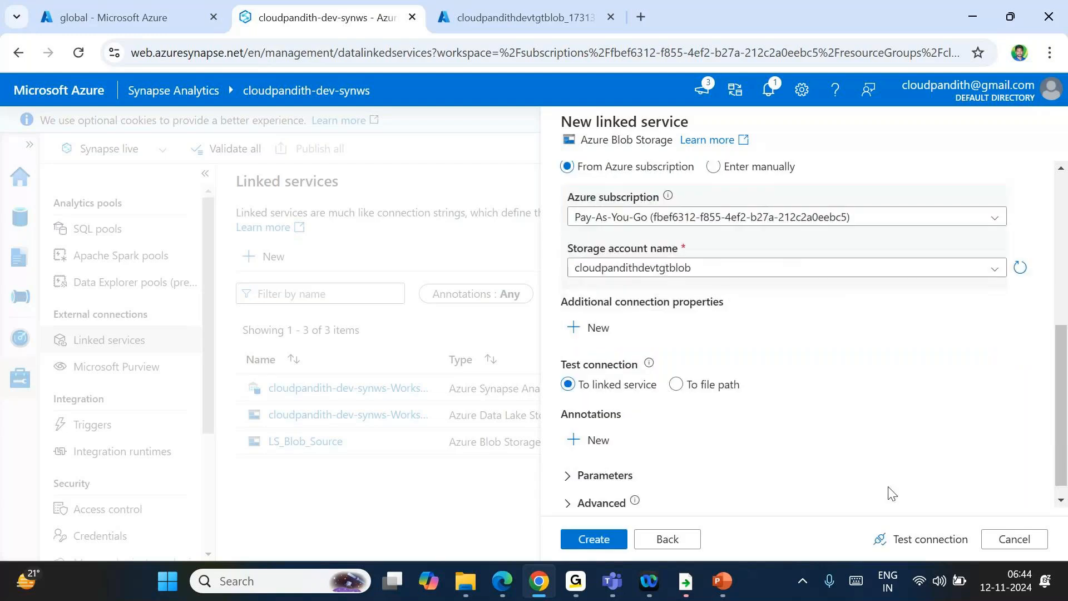
Step: Test the connection of the LS_Blob_Sink linked service and create it
click(923, 539)
scroll(821, 443, up, 1)
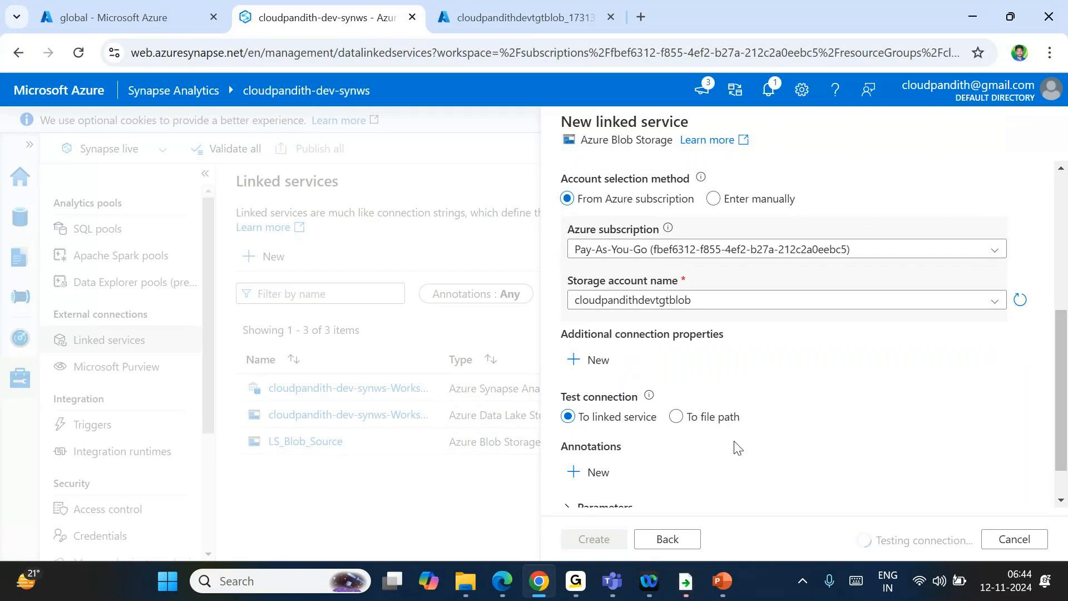
scroll(736, 444, down, 1)
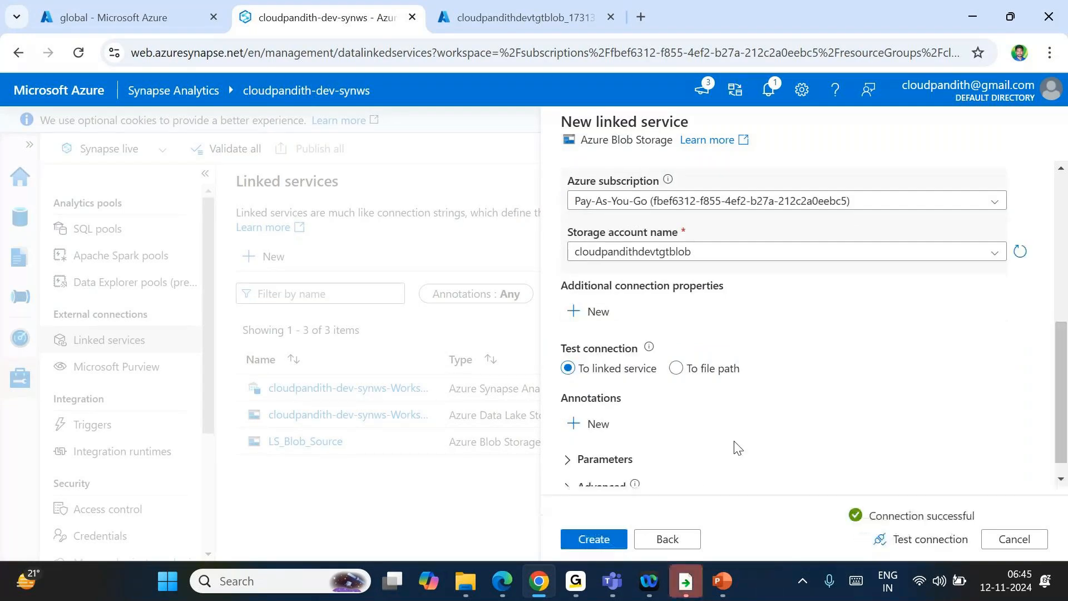
click(599, 543)
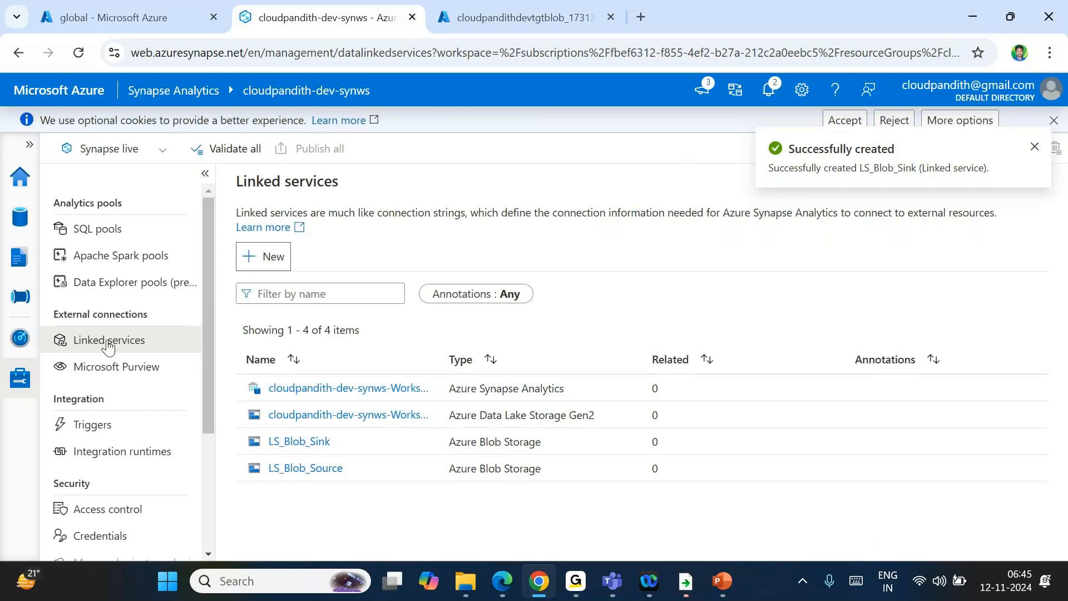
Step: Start a new integration dataset in the workspace's data section, using Azure Blob Storage and the DelimitedText format
click(19, 227)
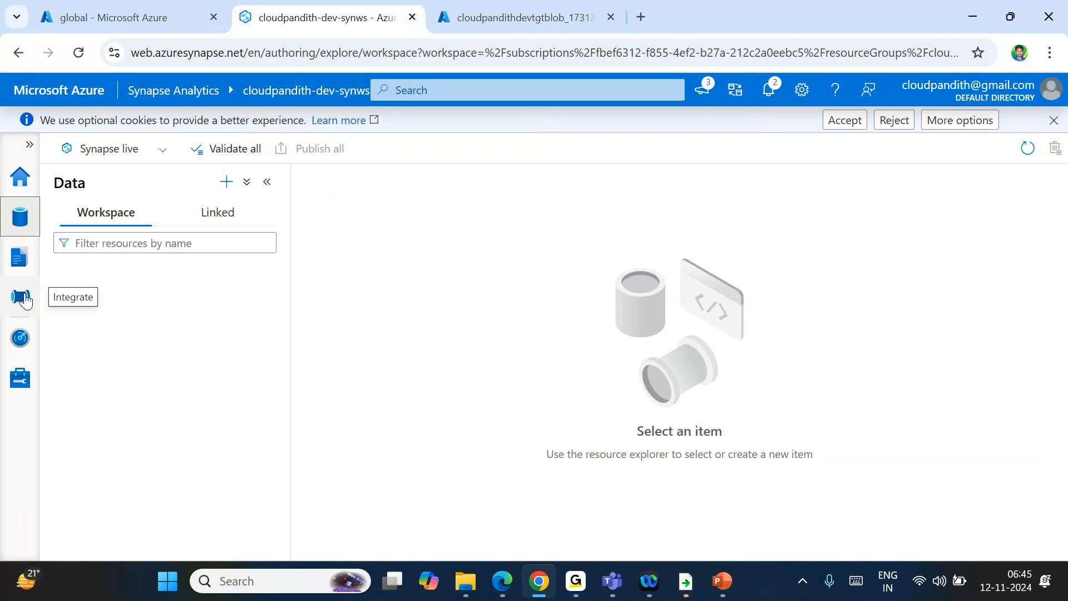
click(226, 182)
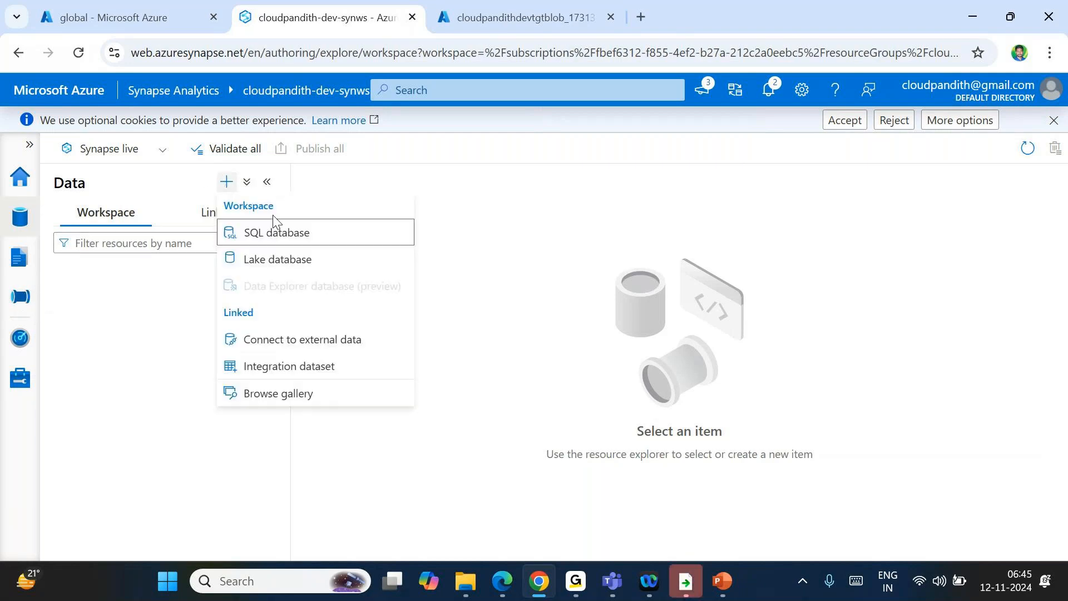
click(261, 367)
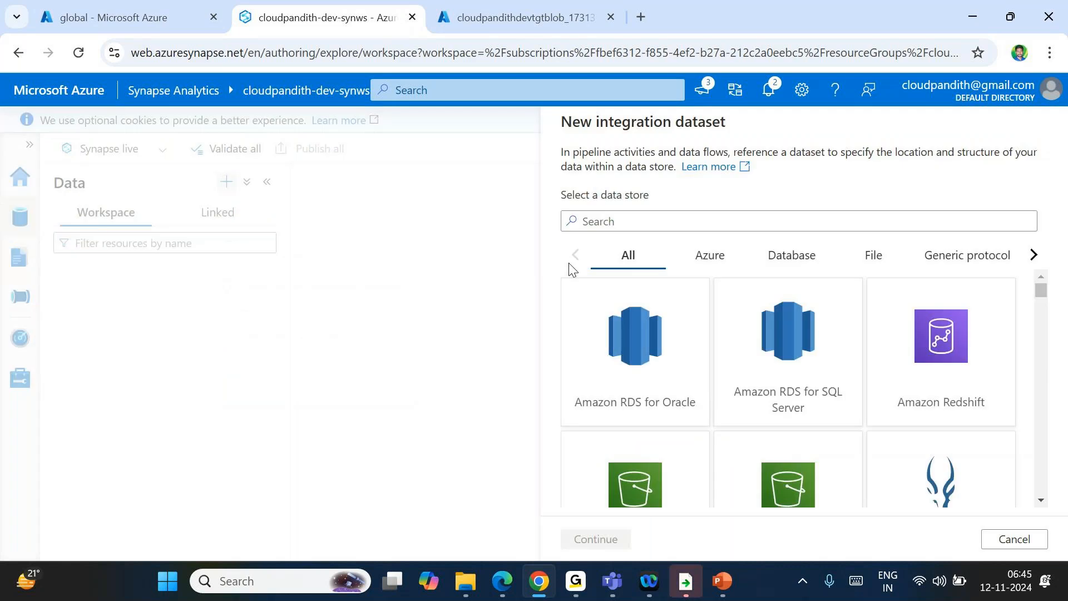
text(blob)
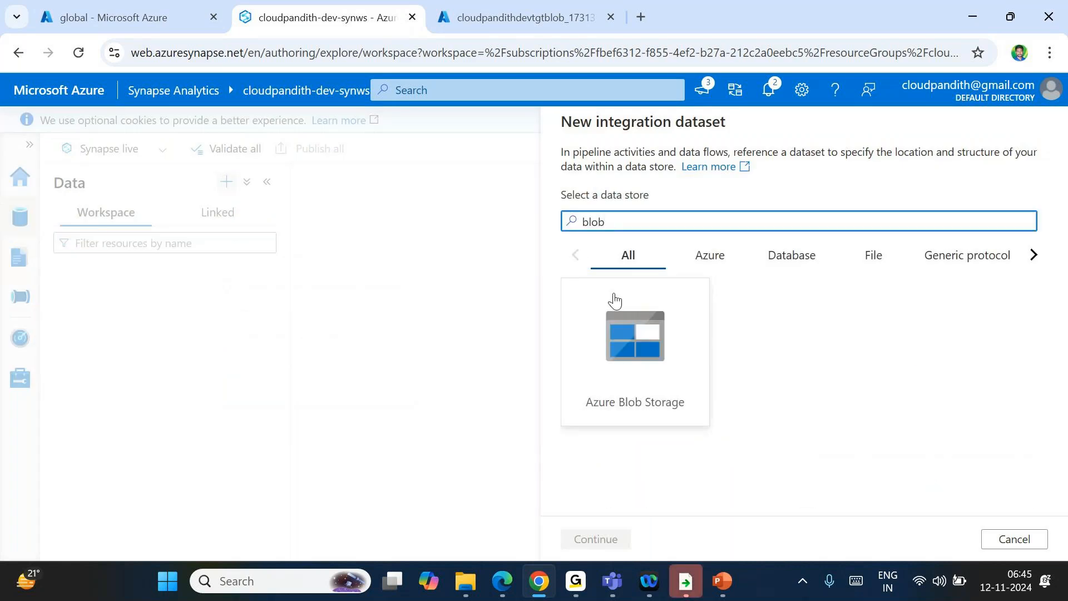
double_click(621, 339)
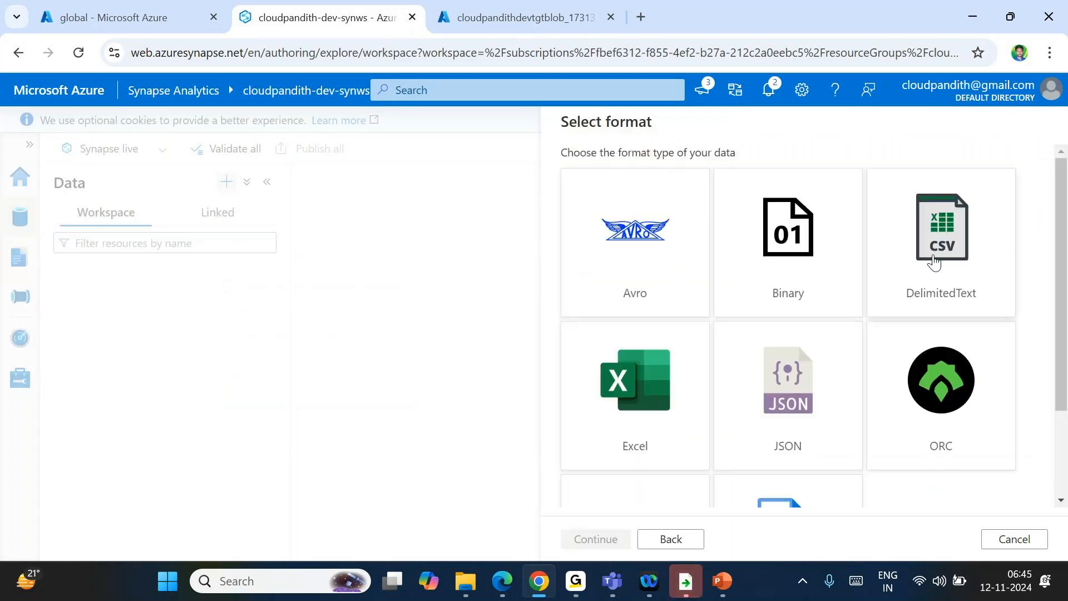
double_click(928, 245)
Step: Name the new delimited text dataset DS_Blob_Source
double_click(670, 175)
key(BackSpace)
text(DS_ADLSGen)
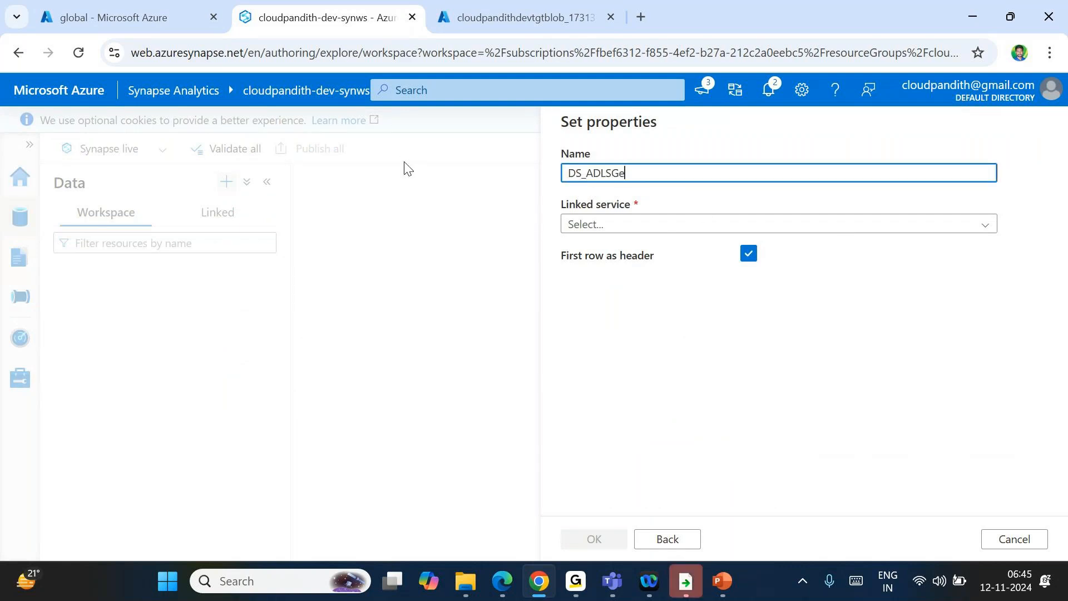
key(BackSpace)
key(BackSpace)
key(BackSpace)
key(BackSpace)
key(BackSpace)
key(BackSpace)
key(BackSpace)
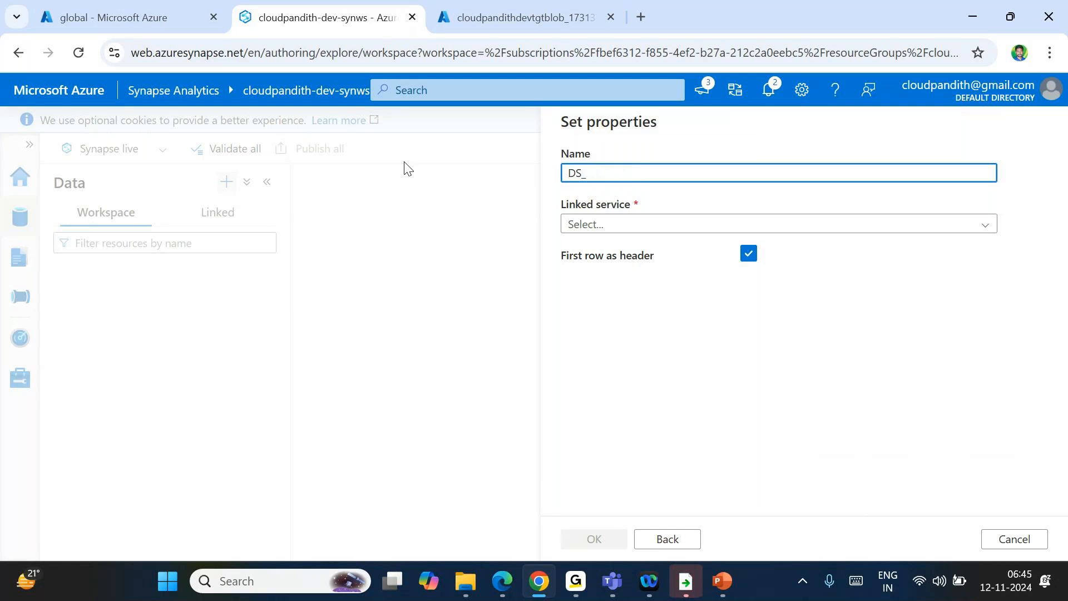
text(Blob)
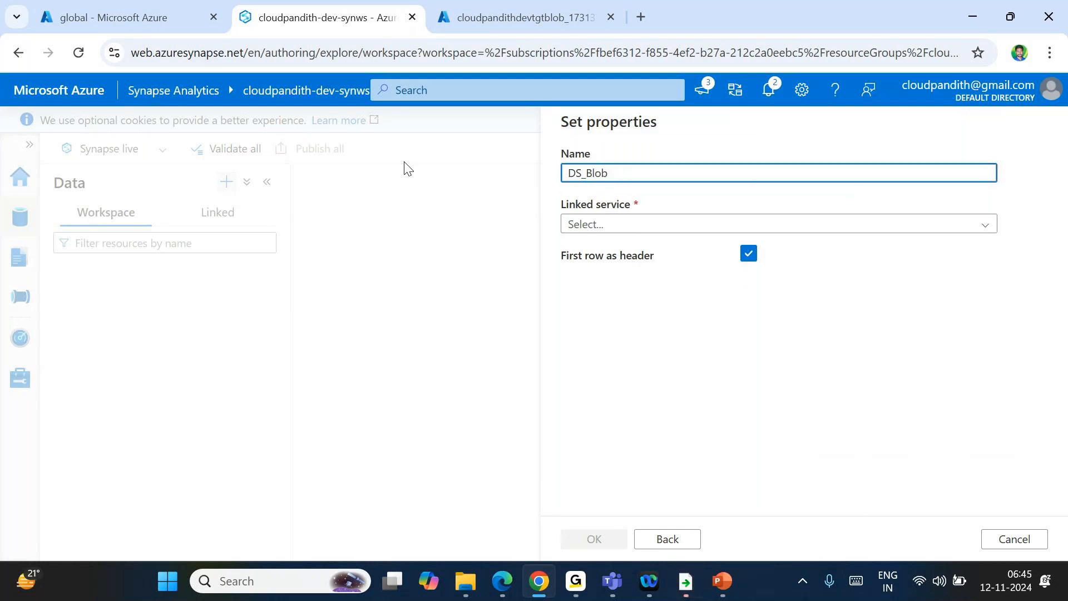
text(_Source)
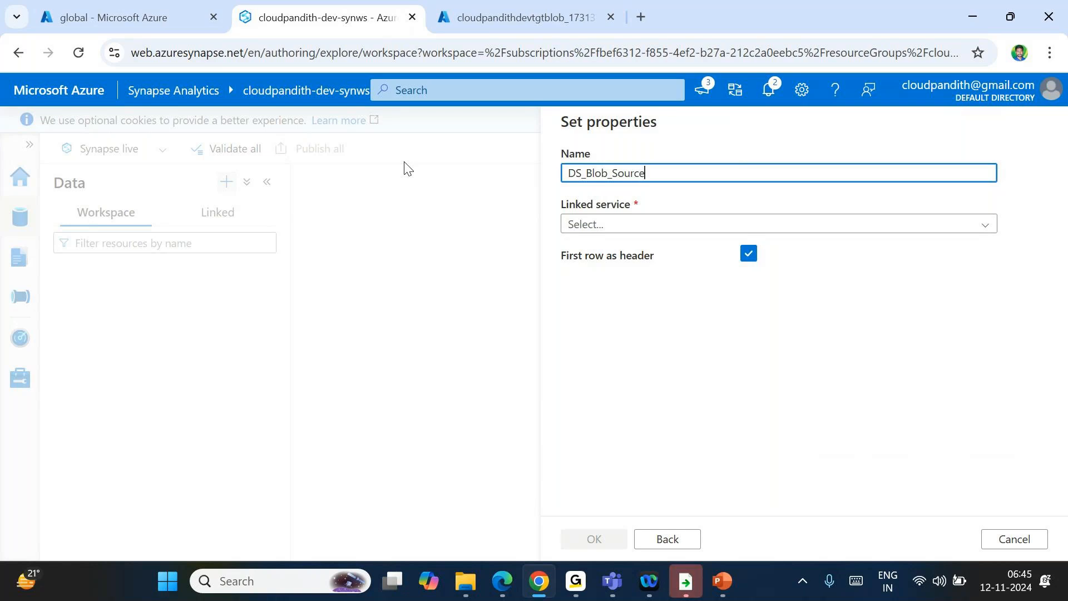
Step: Select LS_Blob_Source as the dataset's linked service
click(624, 226)
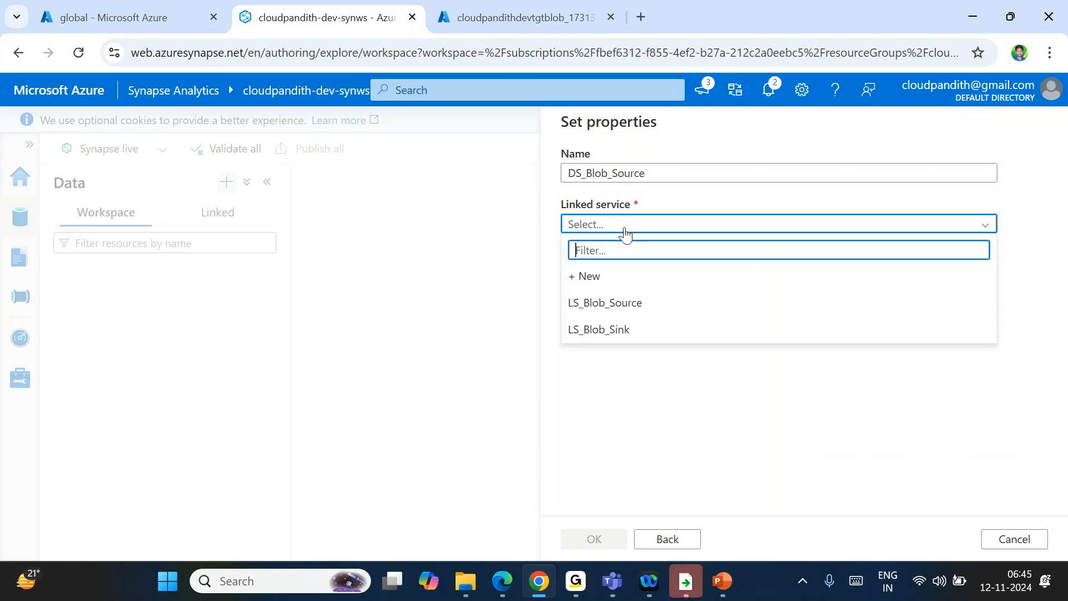
click(601, 311)
click(600, 312)
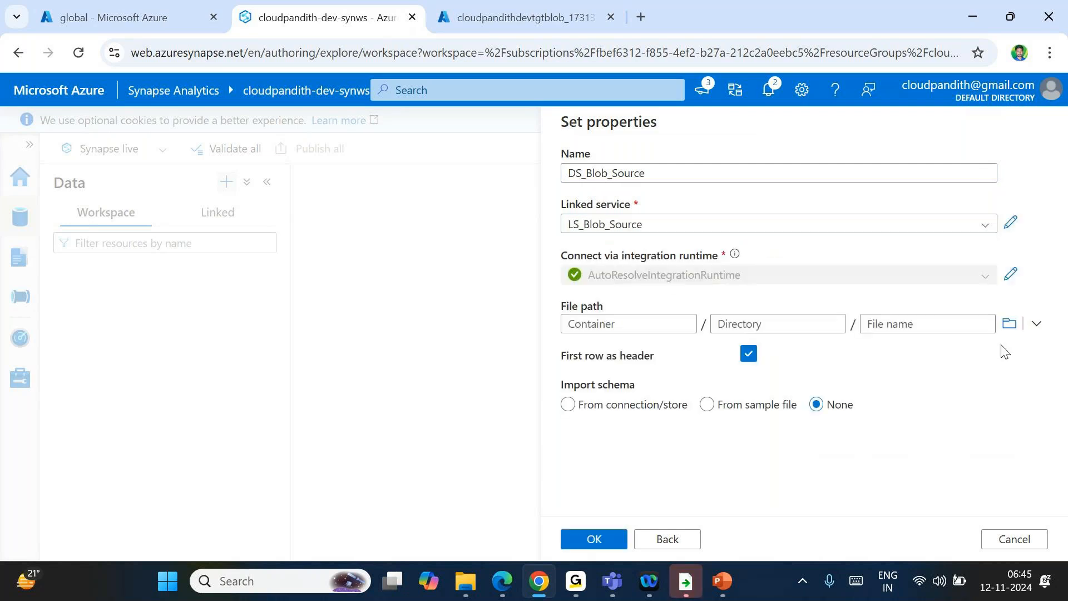
Step: Create the dataset with the global container as its file path, and hide the access notice and the dataset's properties
click(1008, 323)
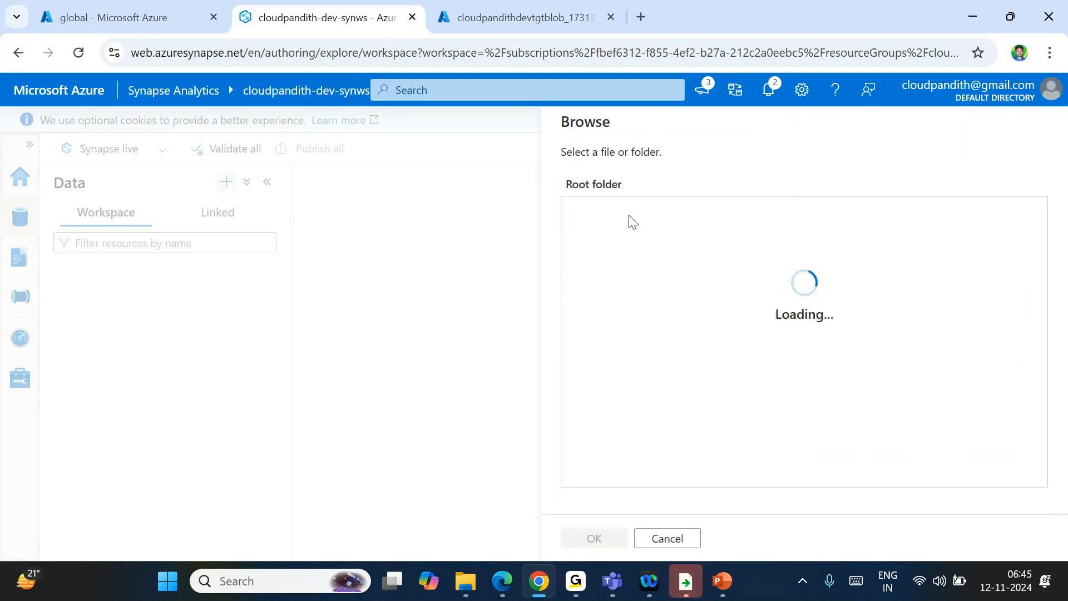
click(611, 219)
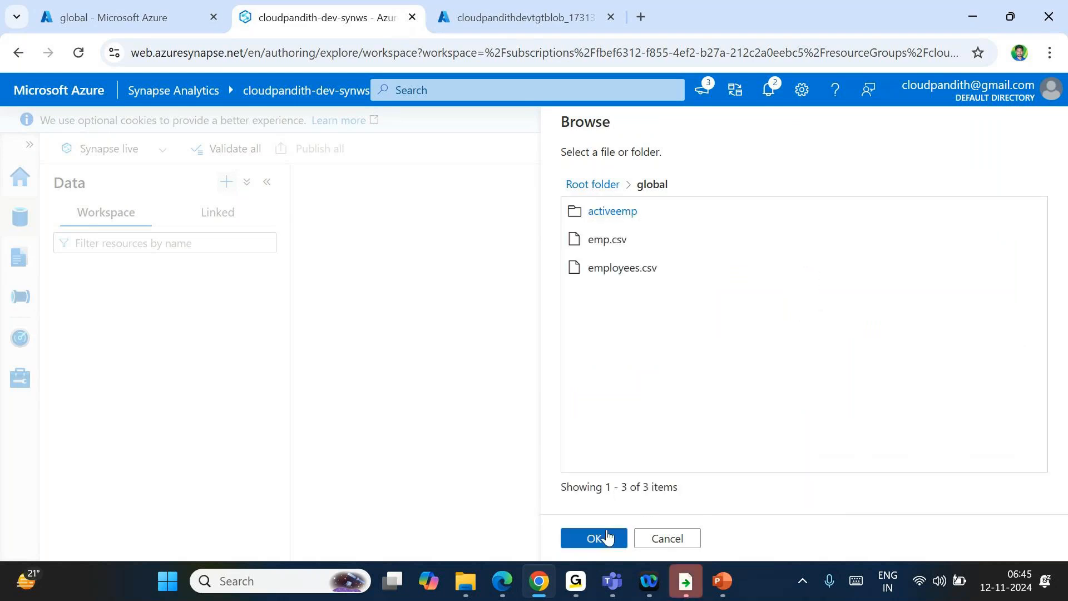
click(606, 537)
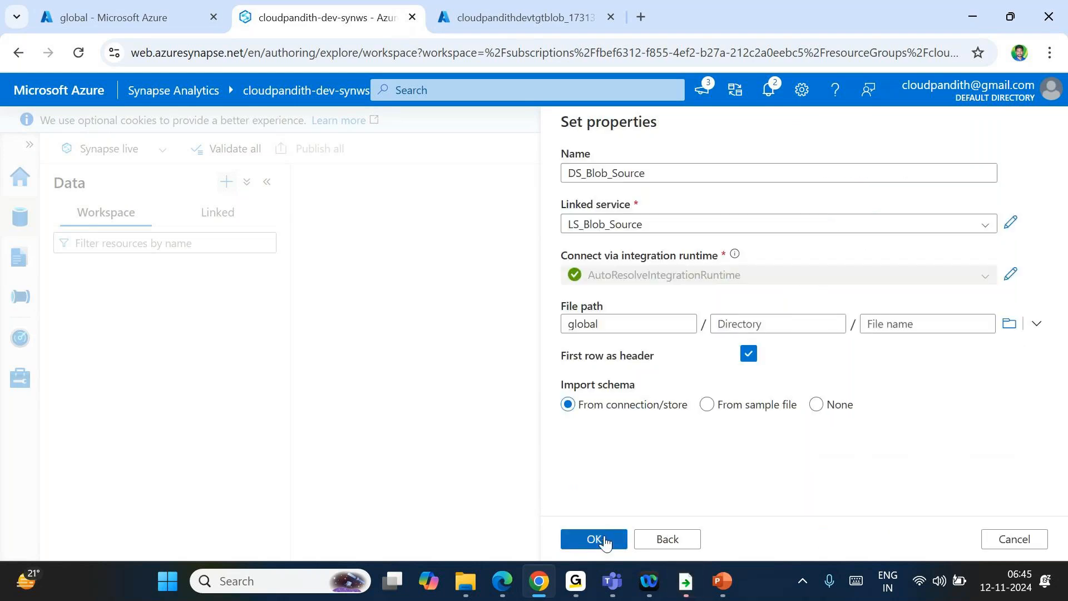
click(606, 539)
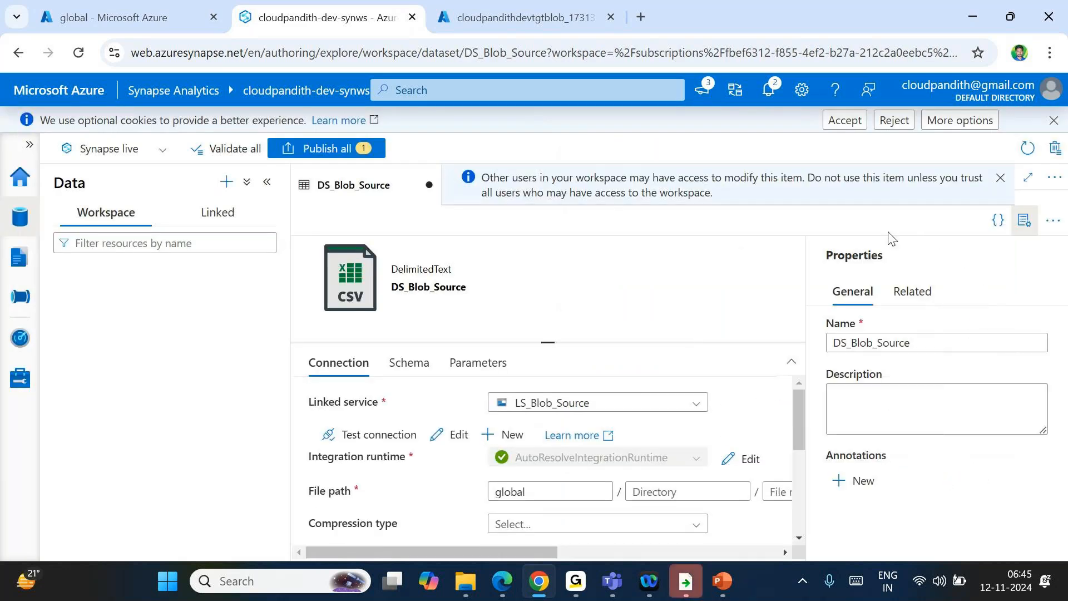
click(999, 177)
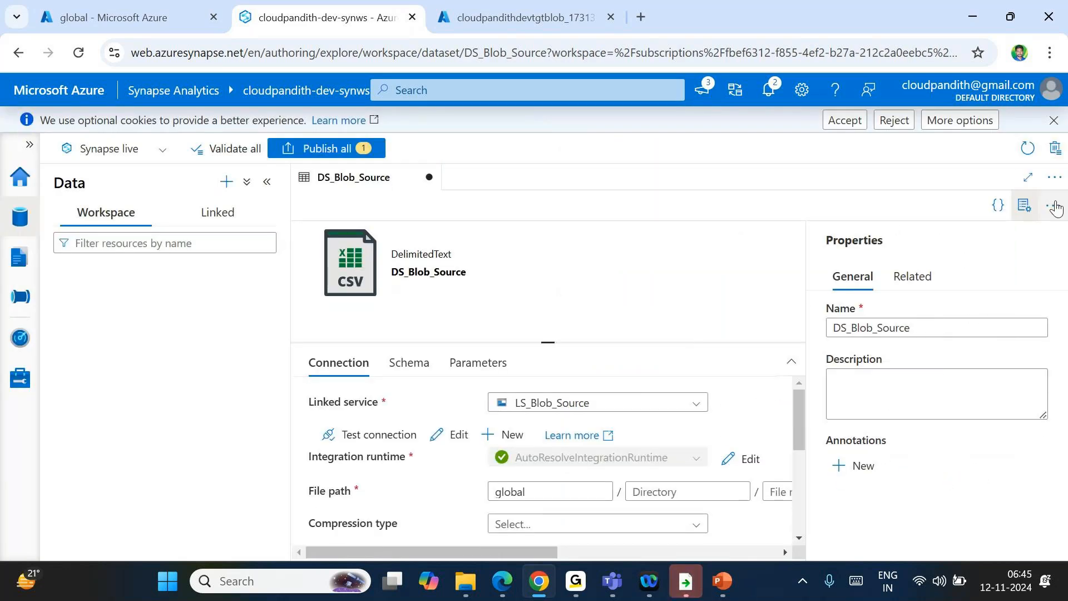
click(1032, 216)
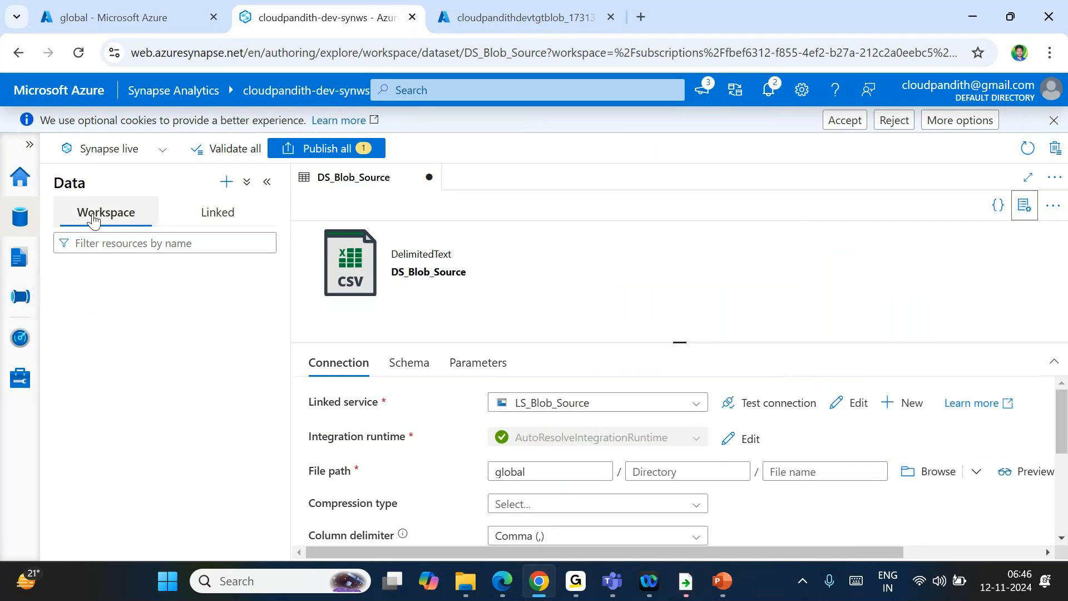
Step: Start another integration dataset using the Azure Blob Storage data store and the DelimitedText format
click(226, 184)
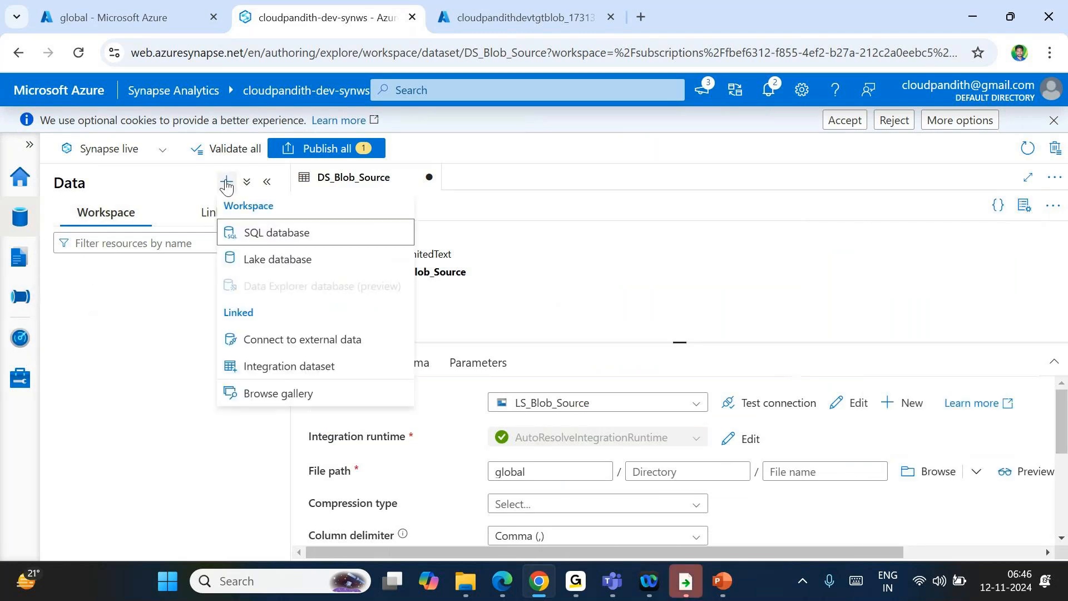
click(263, 366)
click(632, 221)
text(BLOB)
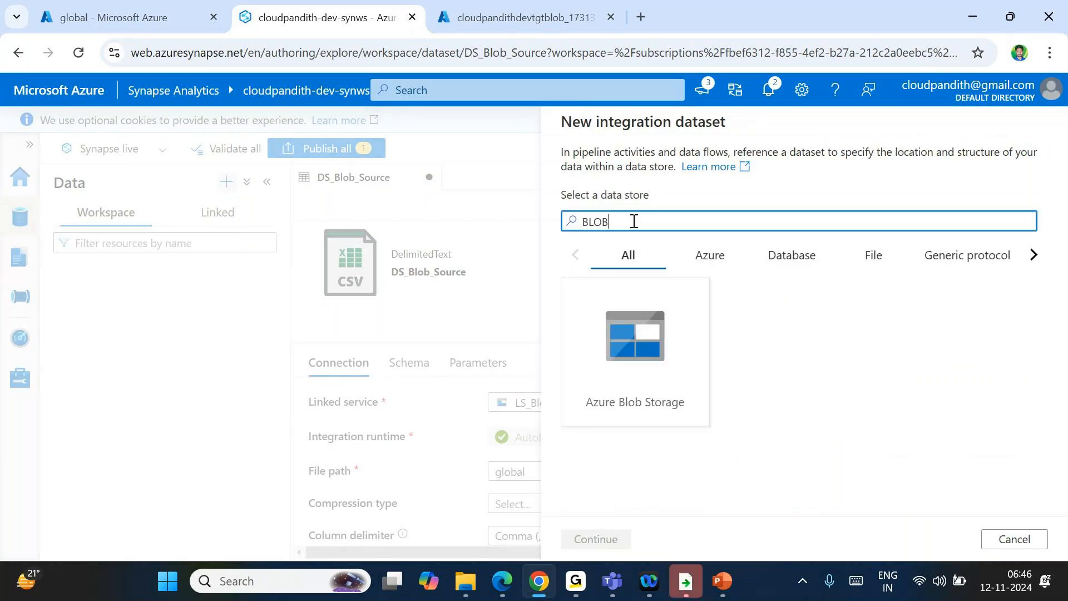
double_click(629, 327)
double_click(933, 281)
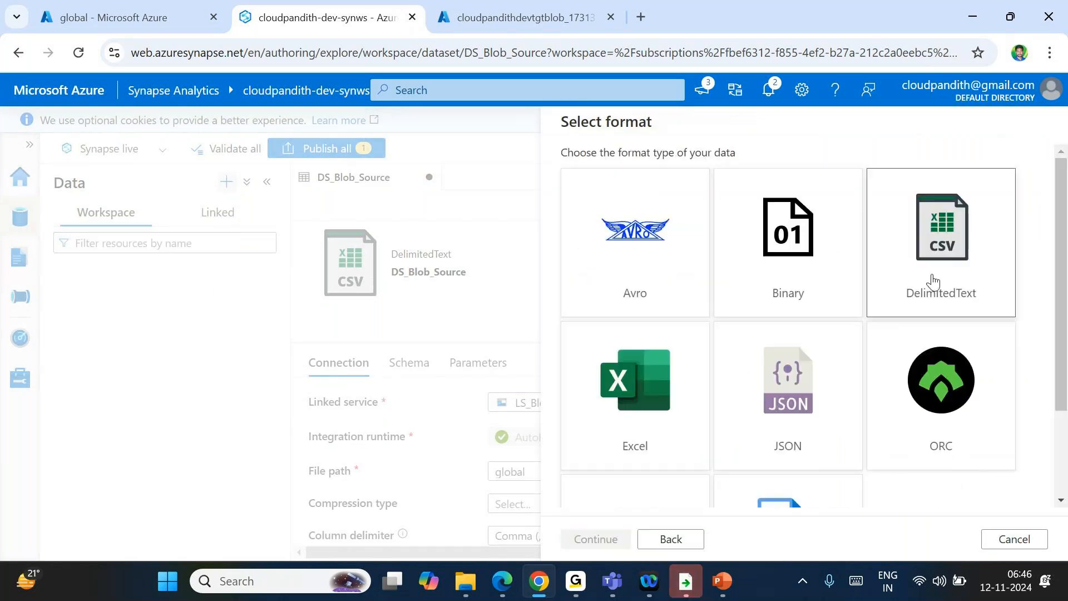
Step: Name the new dataset DS_Blob_Sink and select LS_Blob_Sink as its linked service
key(BackSpace)
text(d)
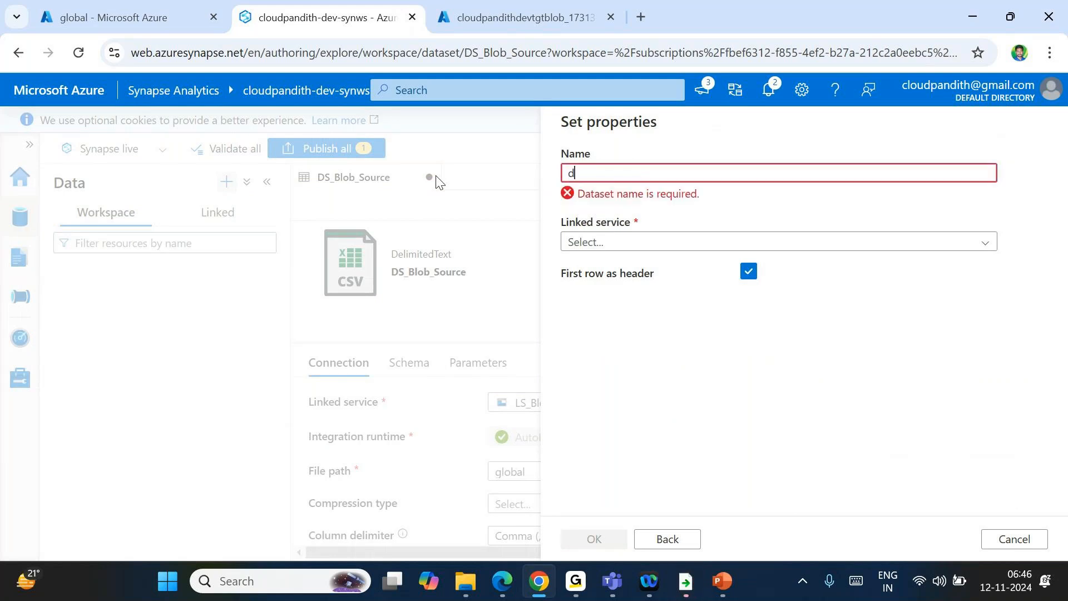
key(BackSpace)
text(DS_)
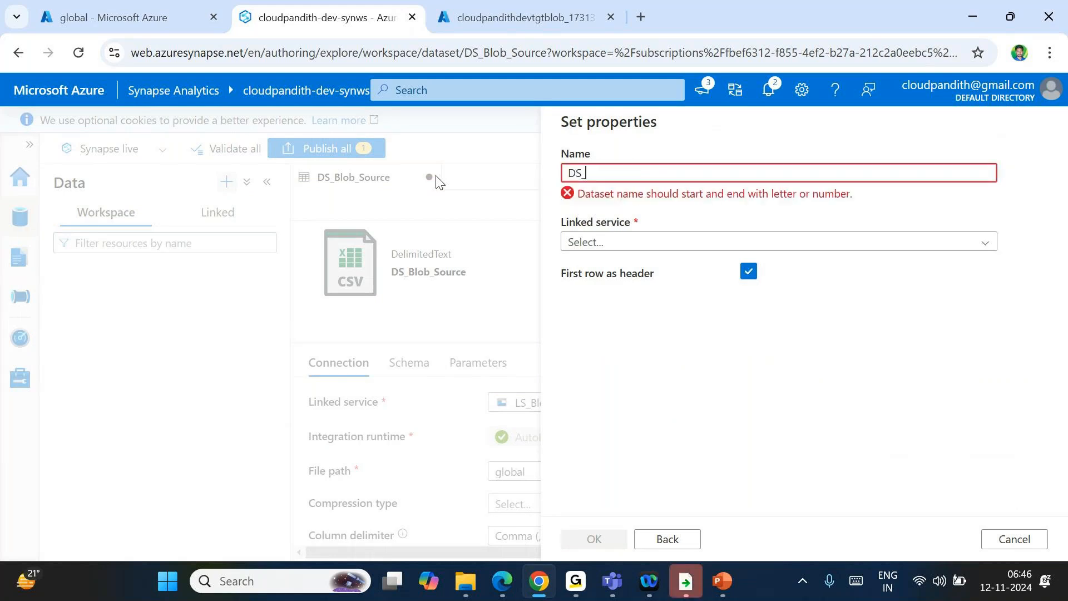
text(B)
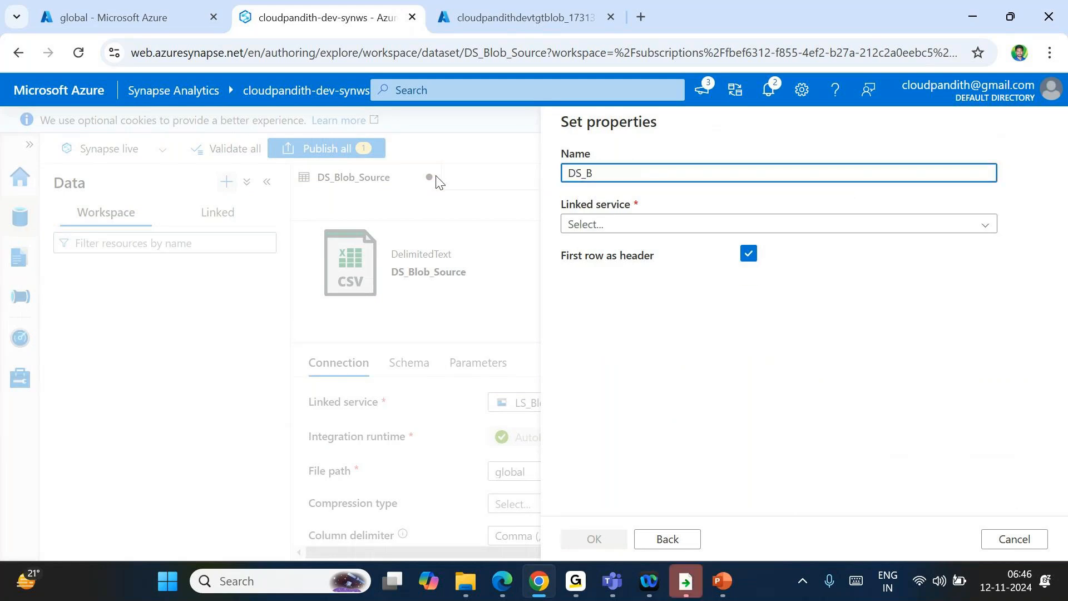
text(lob_Sink)
click(596, 225)
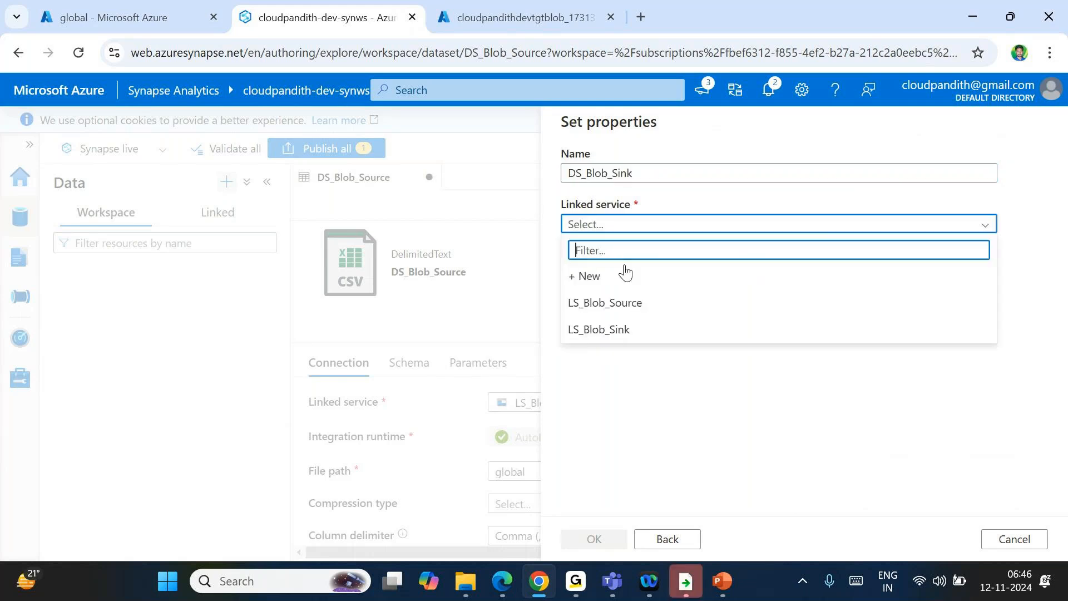
click(601, 332)
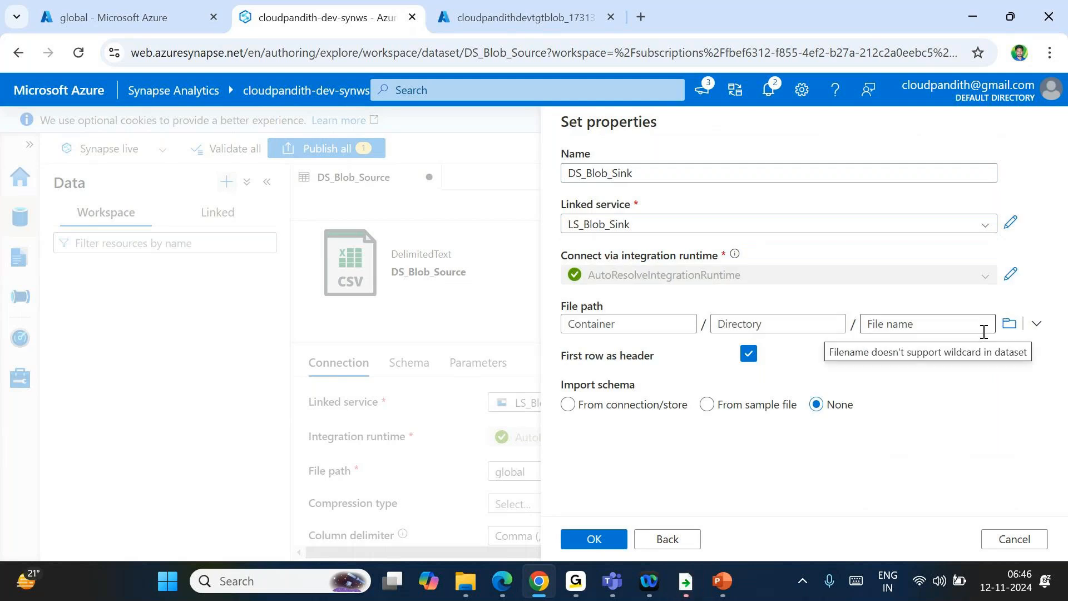
Step: Create the sink dataset with the staging container as its file path and schema import set to None
click(625, 327)
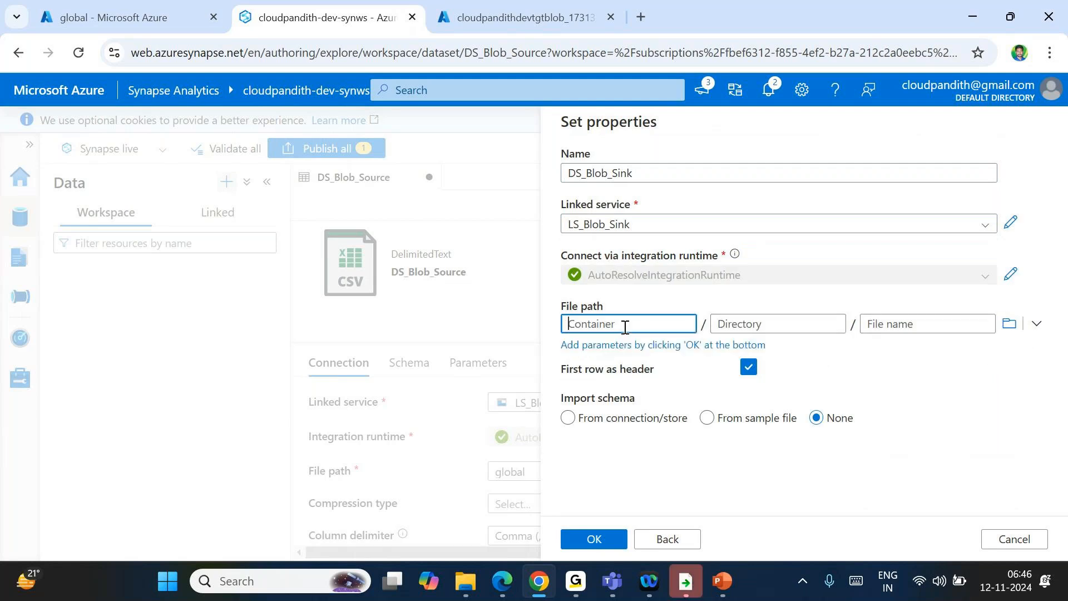
text(sta)
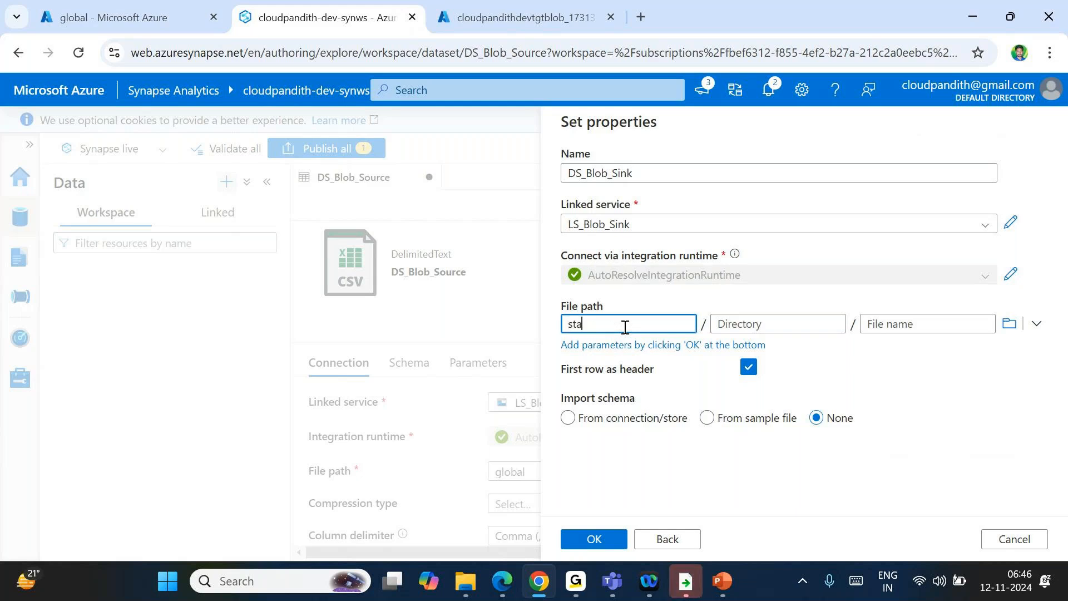
text(ging)
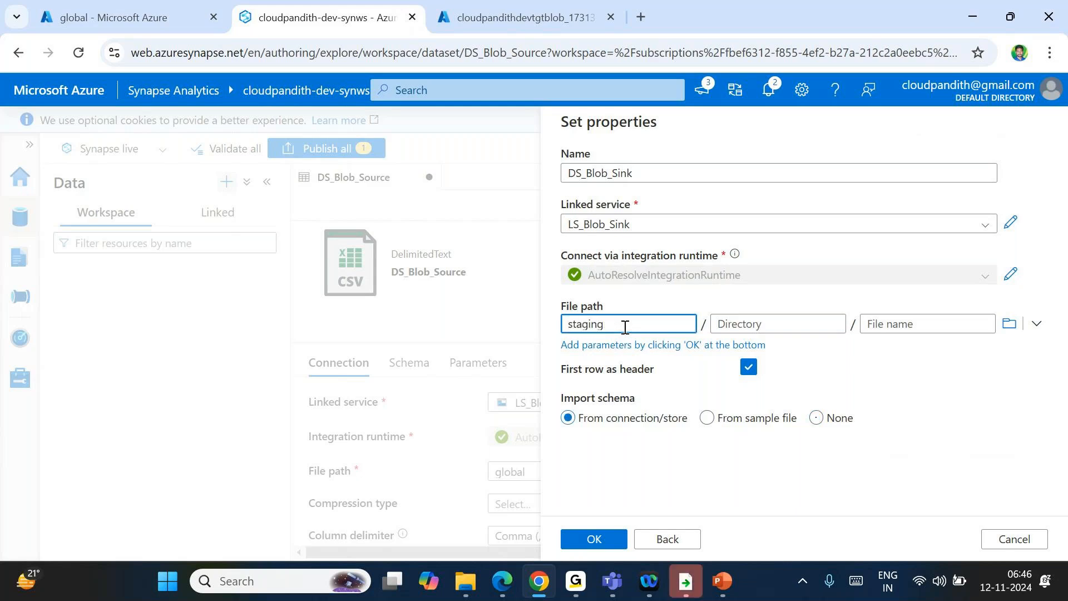
double_click(589, 327)
click(827, 420)
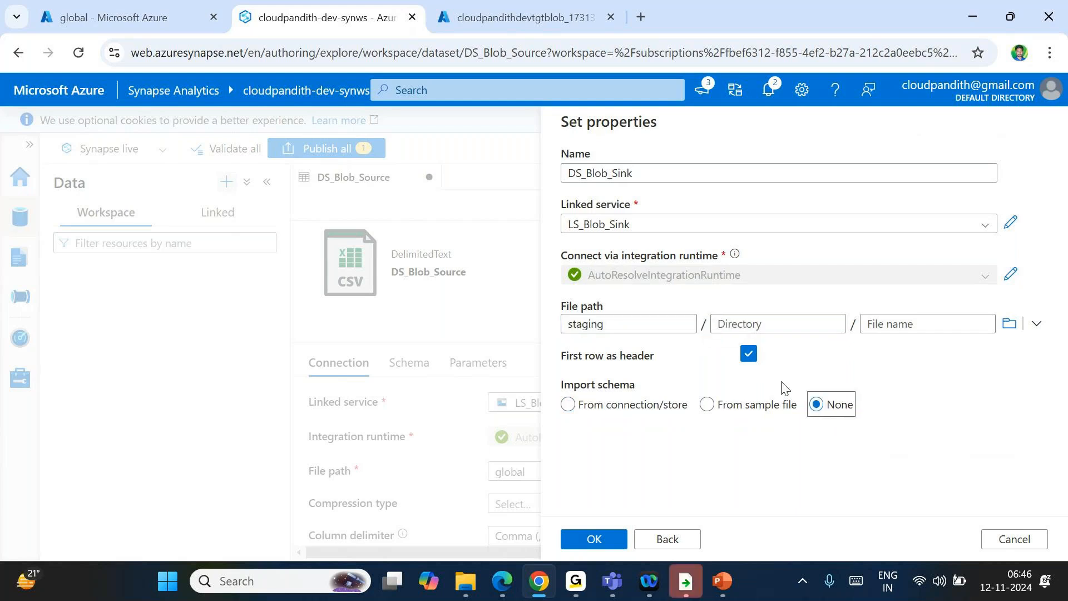
click(584, 543)
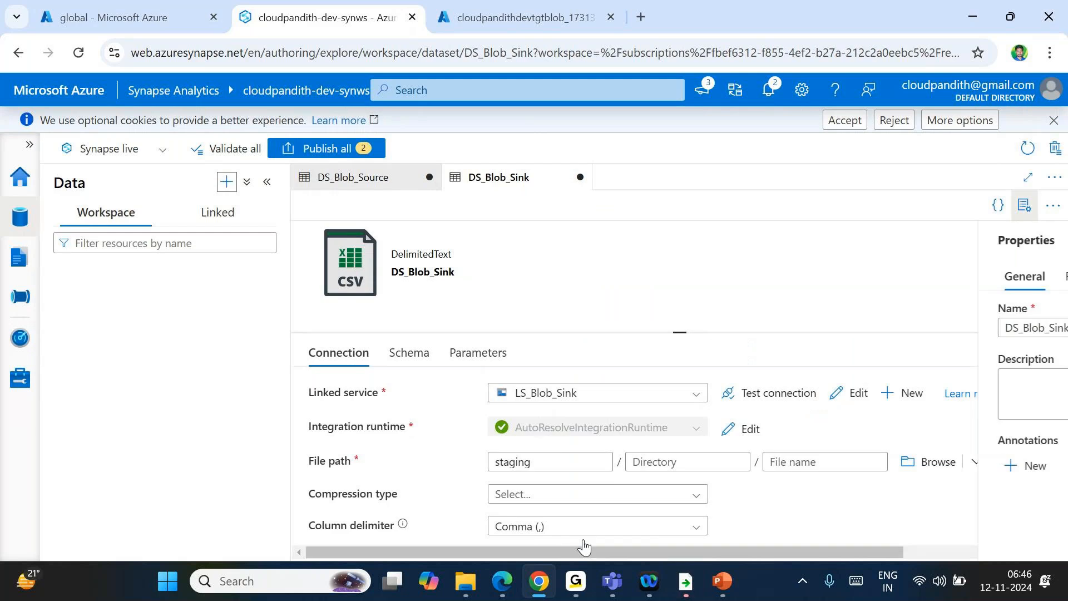
Step: Review the DS_Blob_Source and DS_Blob_Sink datasets under the workspace's linked data
click(206, 213)
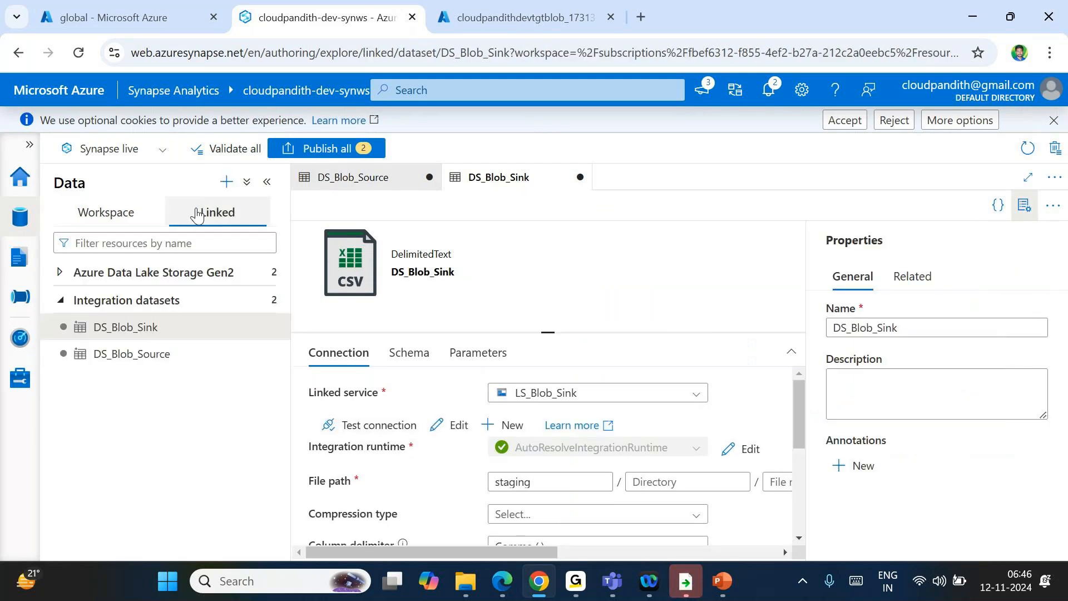
click(128, 352)
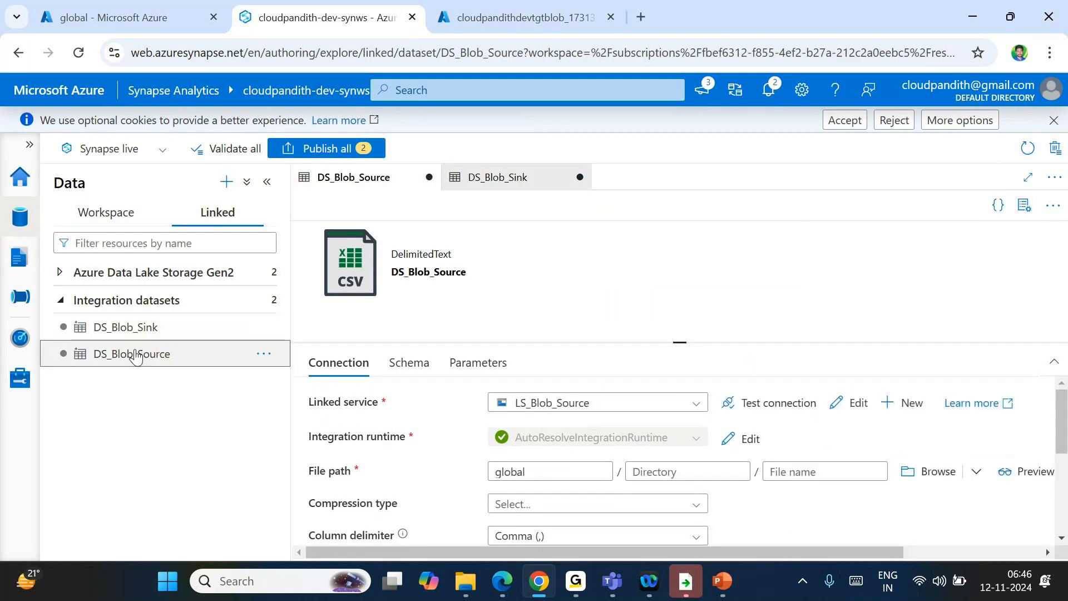
click(167, 330)
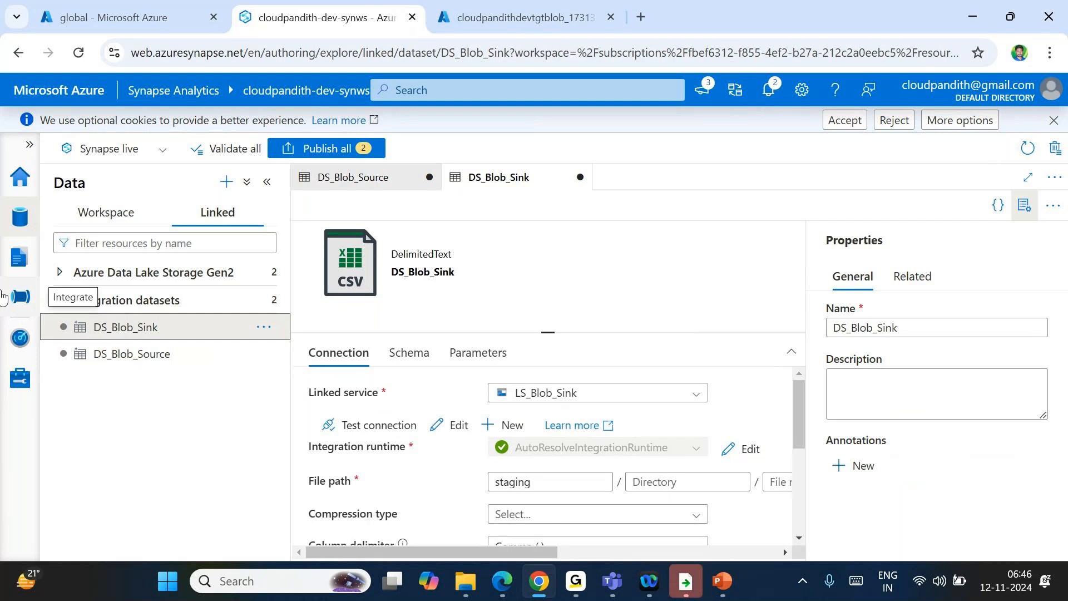
Step: Create a new pipeline in the Integrate section, and hide the resource list and the pipeline's properties
click(29, 145)
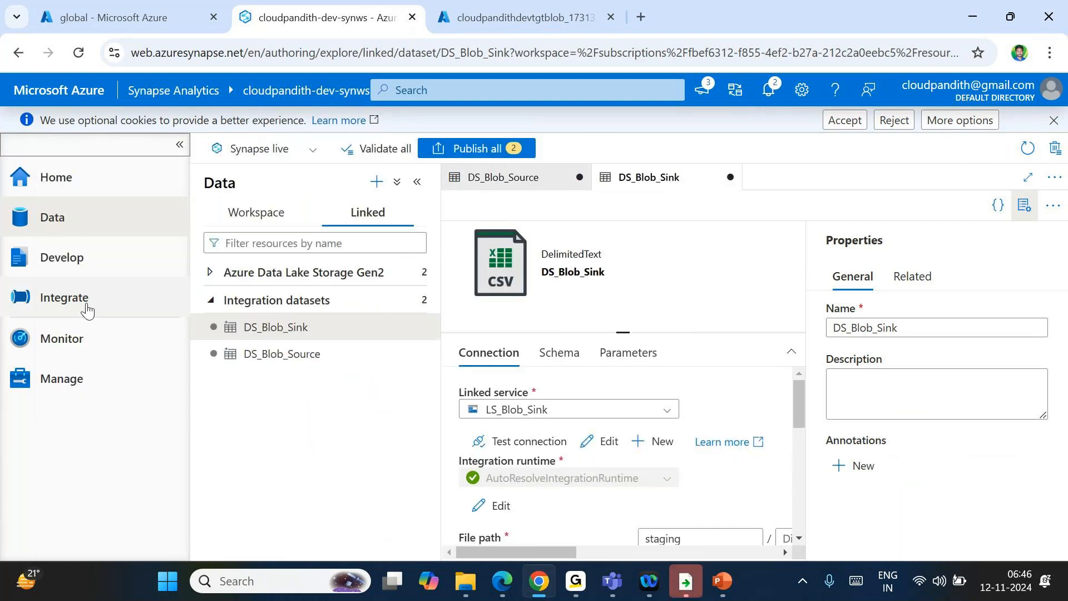
click(86, 305)
click(180, 149)
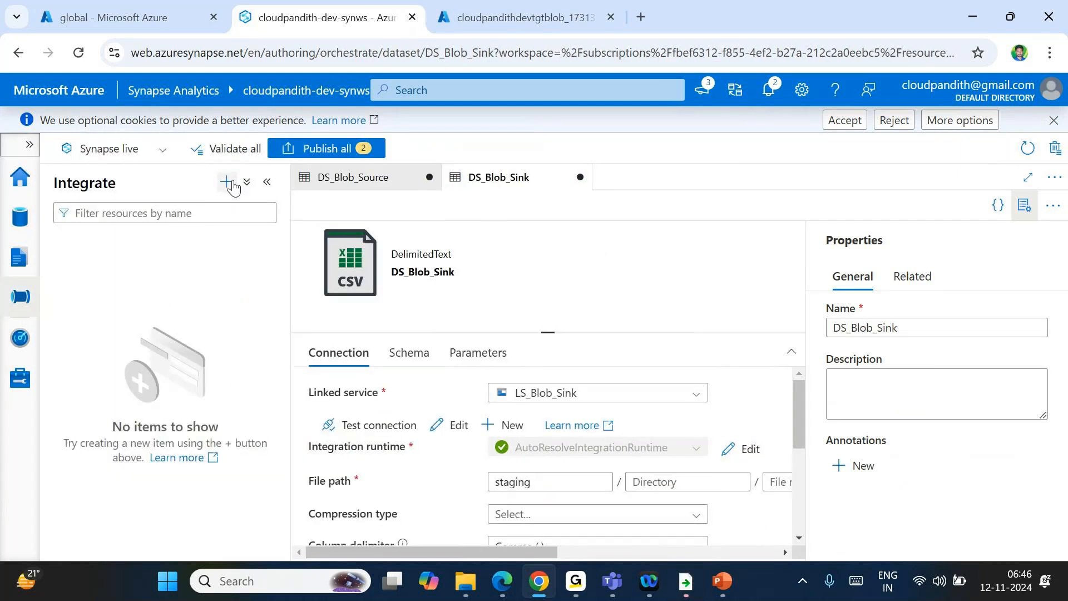
click(226, 181)
click(259, 205)
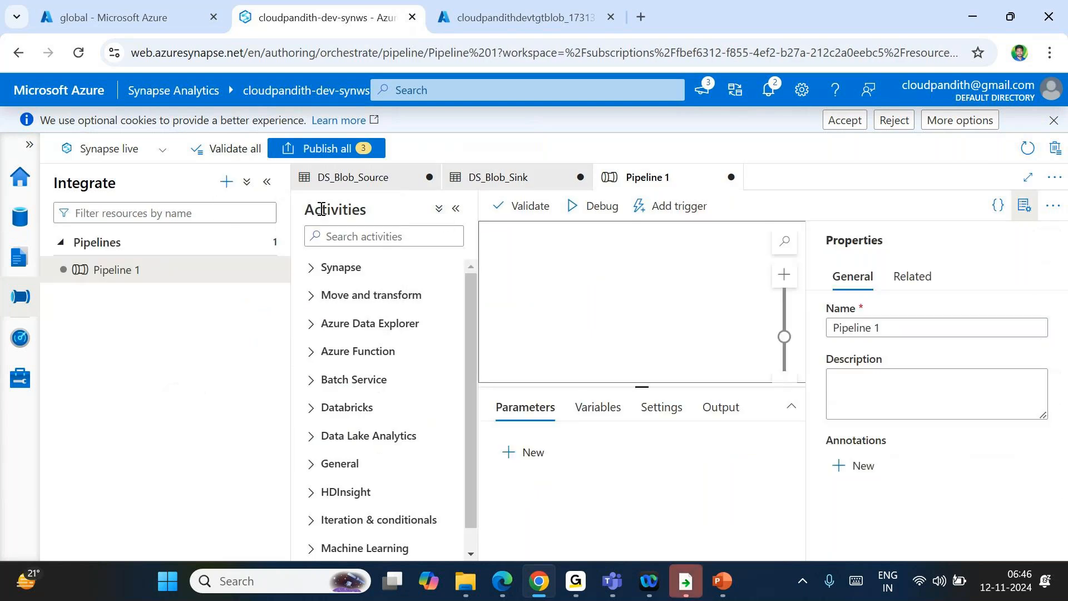
click(267, 182)
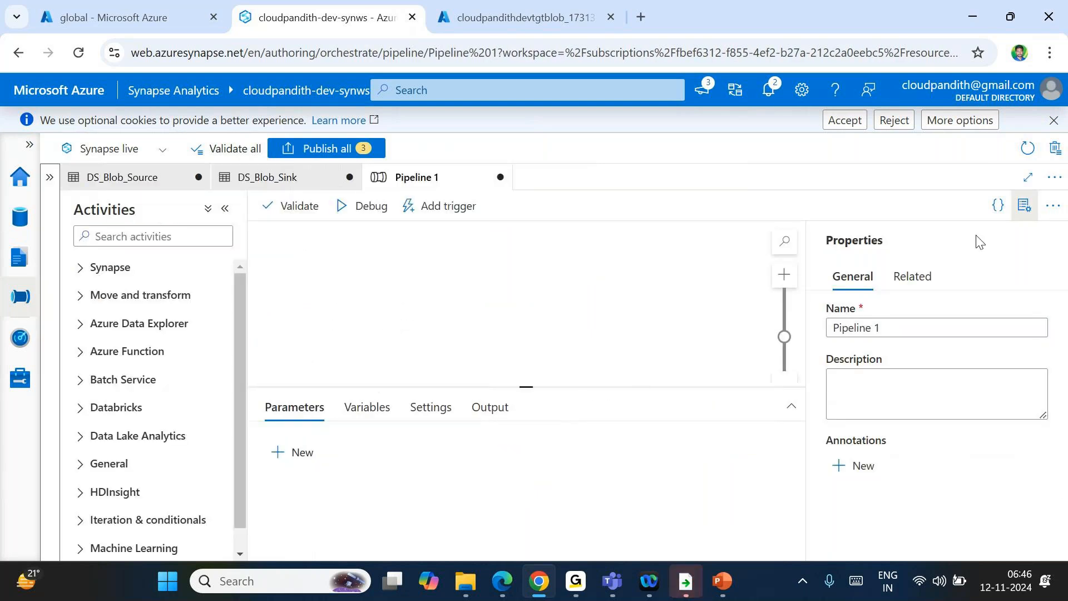
click(1023, 205)
Step: Find the Copy data activity and place it on the pipeline canvas
click(143, 236)
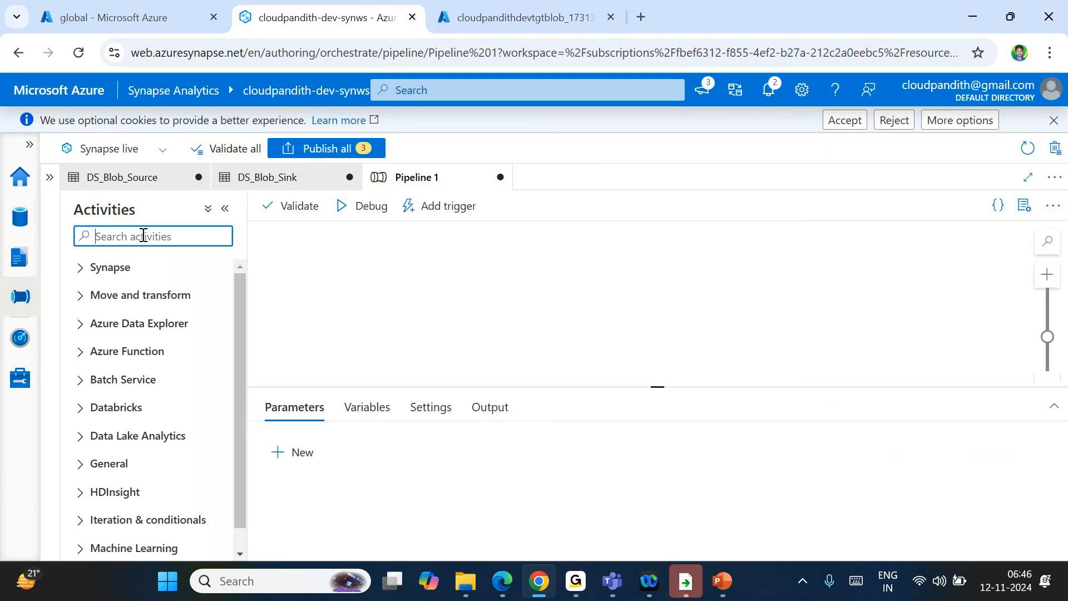
text(cop)
click(575, 302)
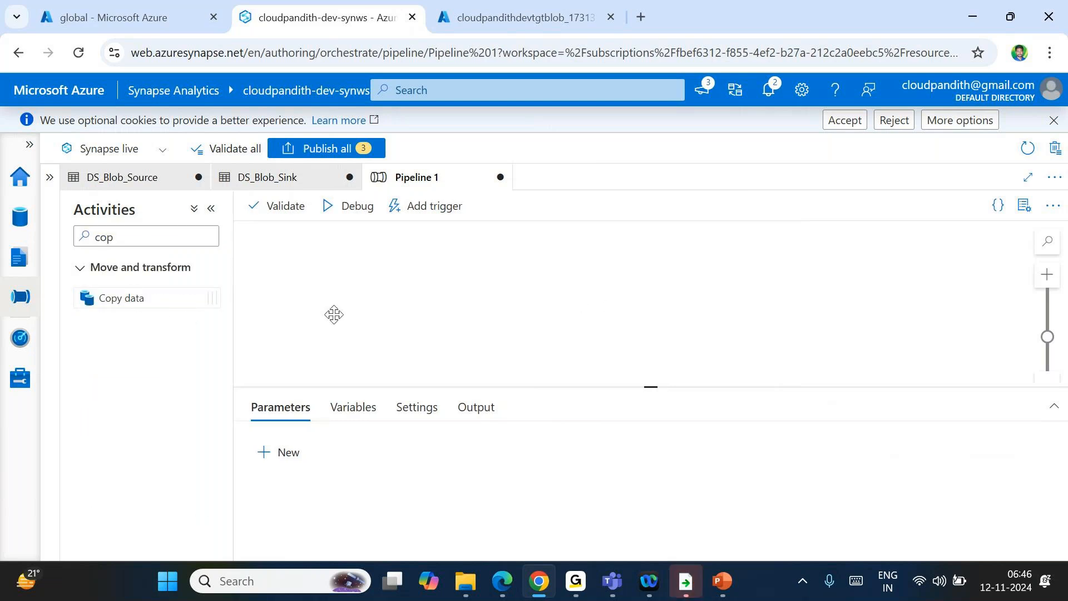
drag(136, 293, 508, 291)
drag(135, 298, 547, 285)
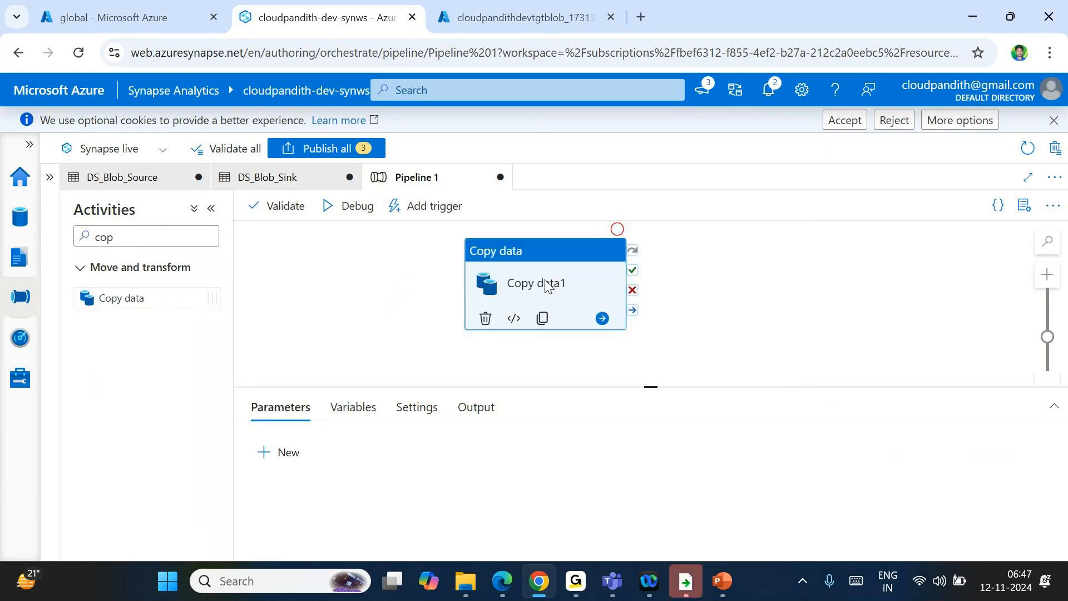
Step: Set the copy activity's source dataset to DS_Blob_Source and enlarge the activity's settings area
click(331, 408)
click(500, 448)
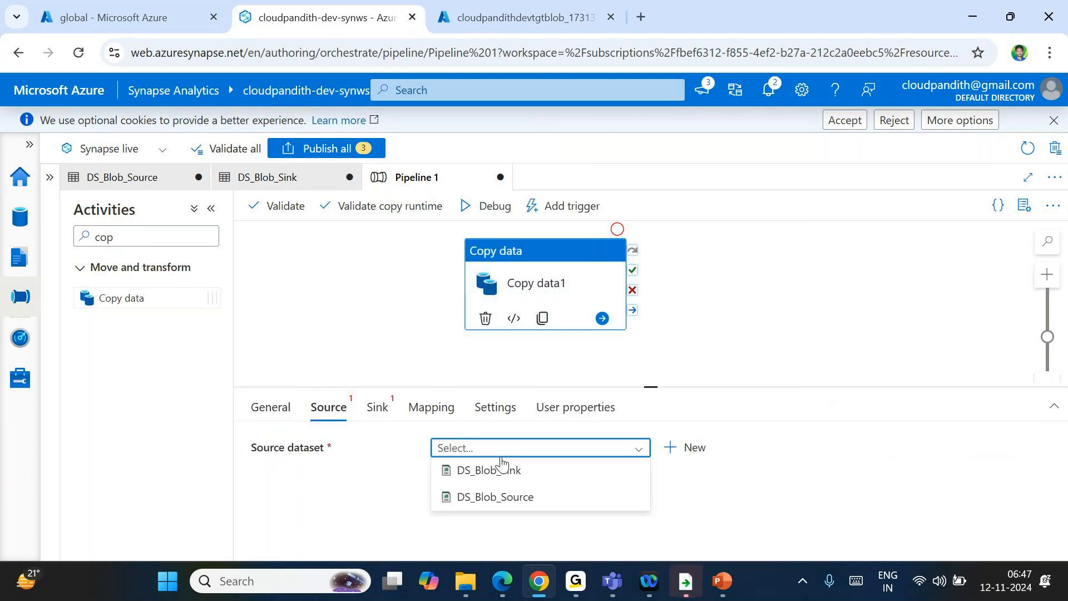
click(513, 497)
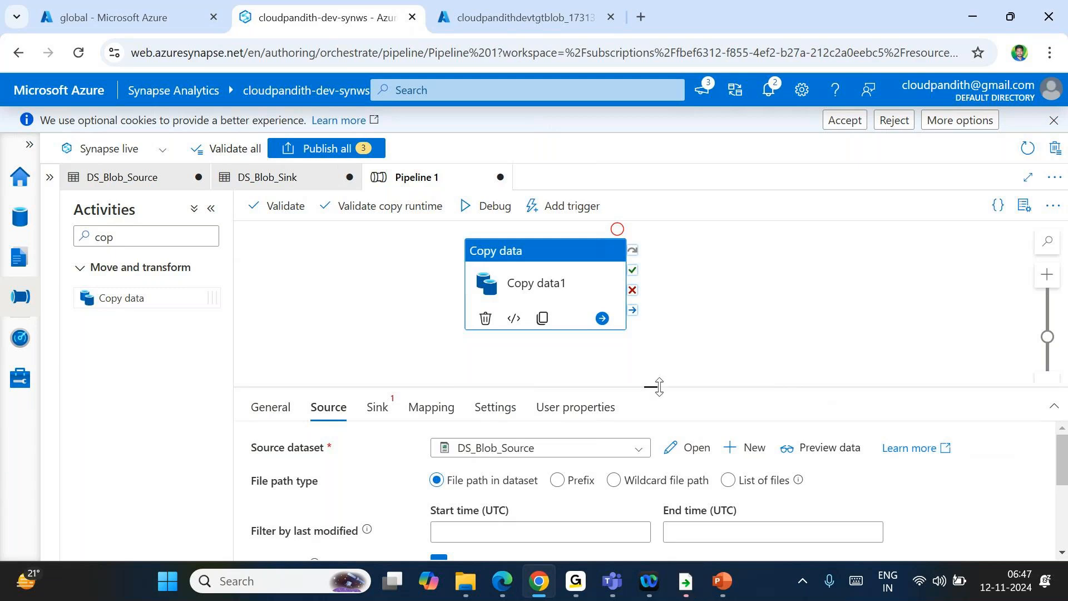
drag(656, 386, 602, 332)
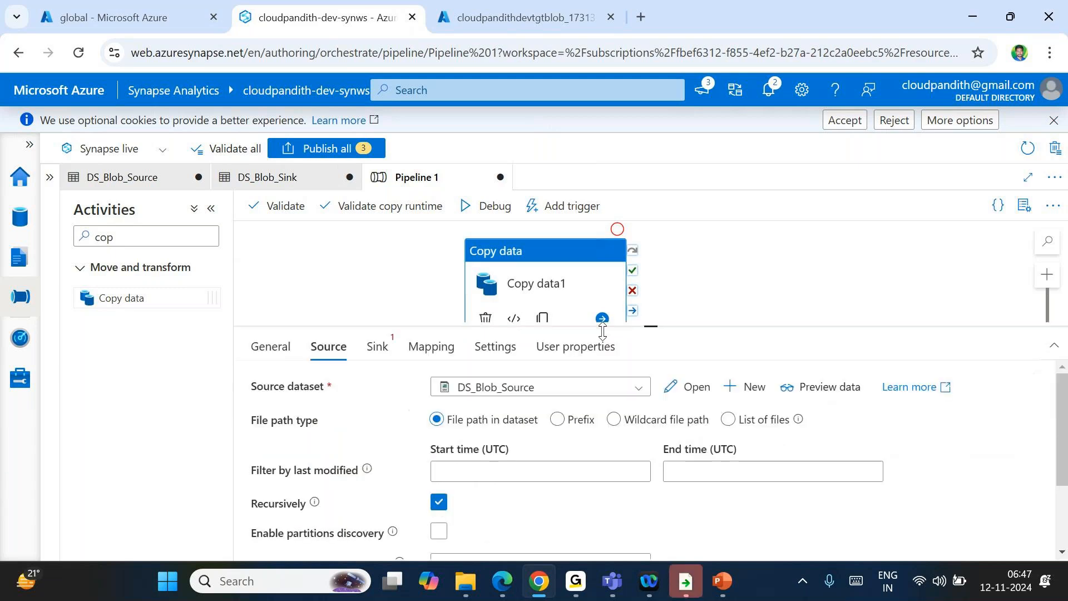
Step: Set the copy activity's sink dataset to DS_Blob_Sink
click(382, 347)
click(469, 384)
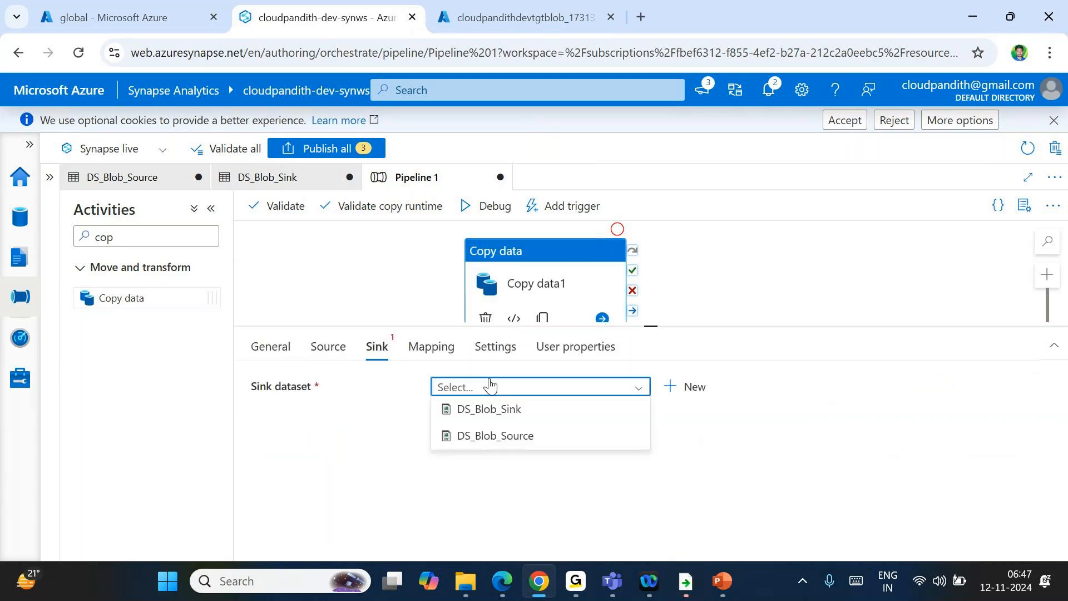
click(499, 420)
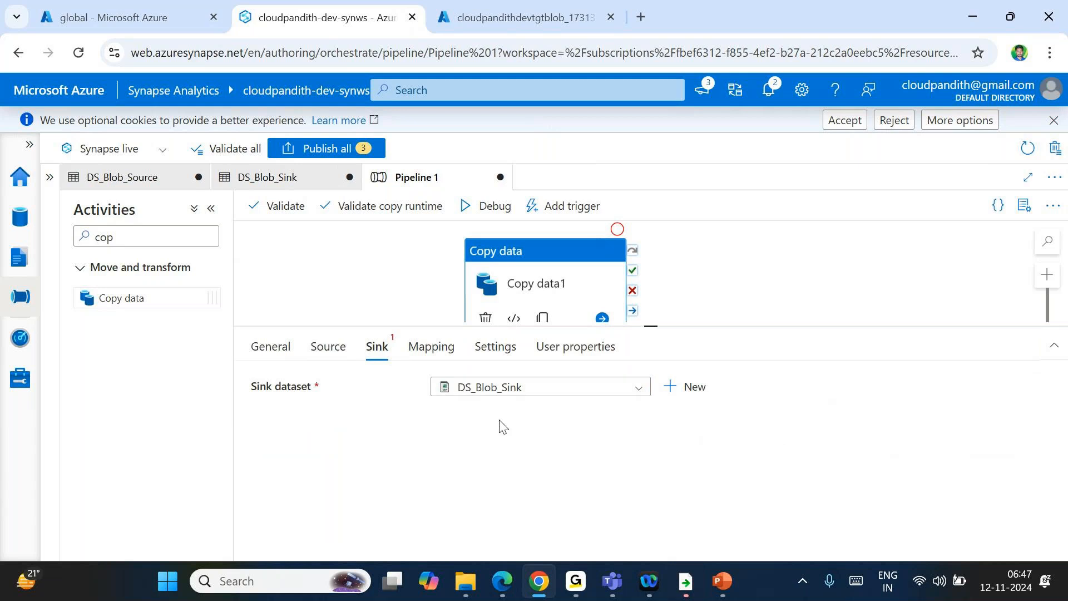
Step: Examine the copy activity's recursive option on the source and the copy behavior choices on the sink
click(331, 349)
scroll(250, 473, down, 1)
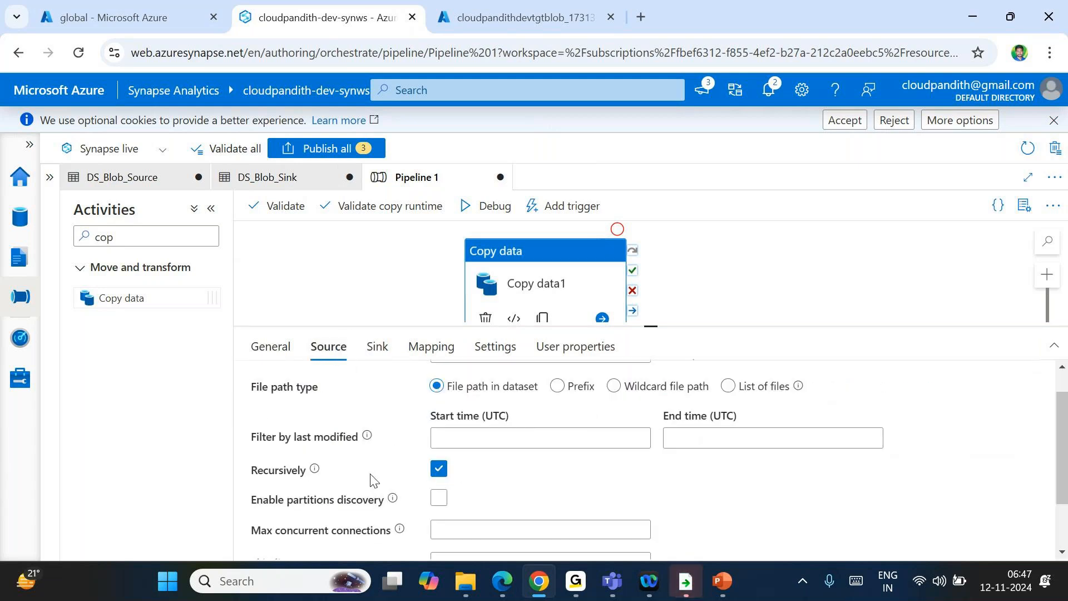
drag(249, 477, 310, 473)
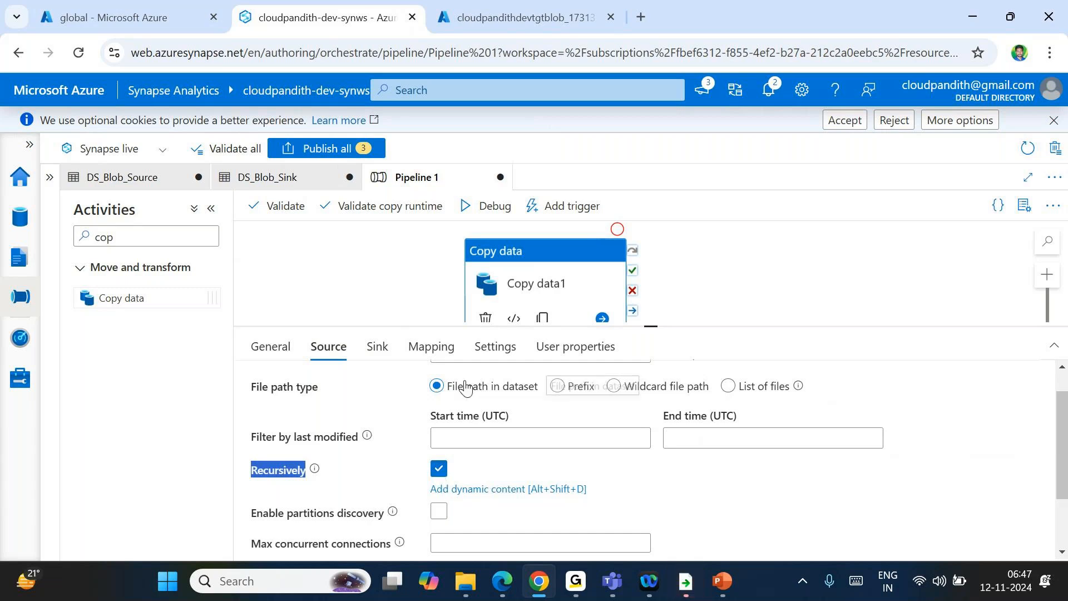
click(378, 346)
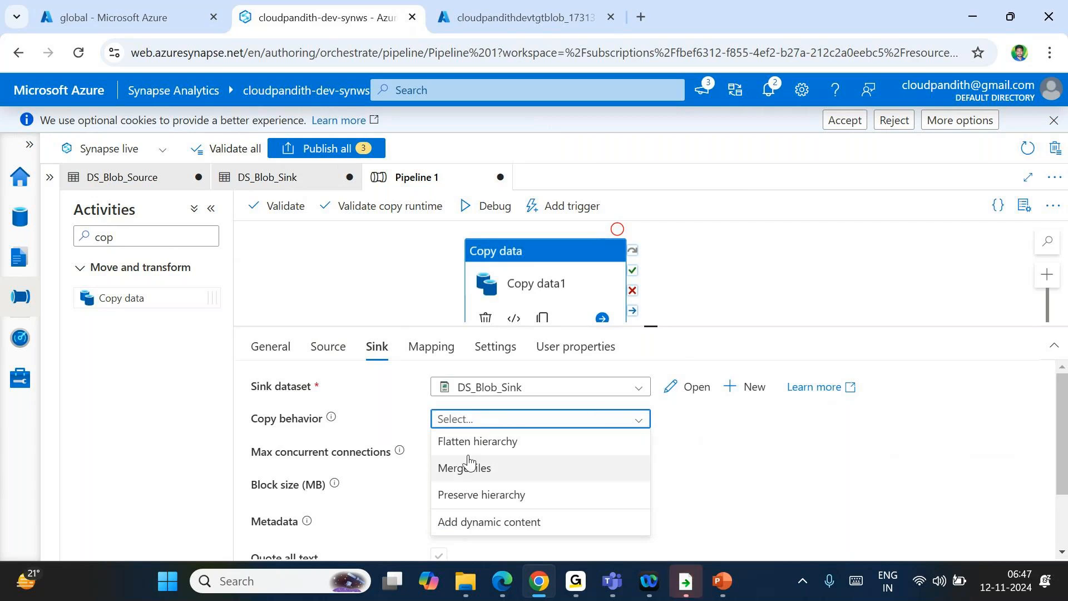
click(702, 421)
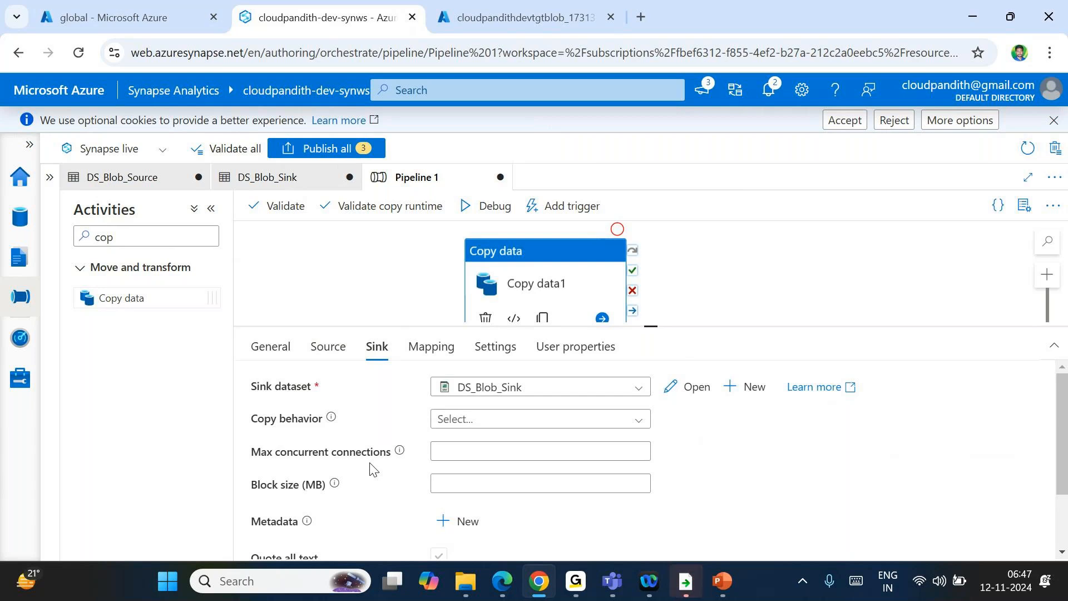
click(334, 345)
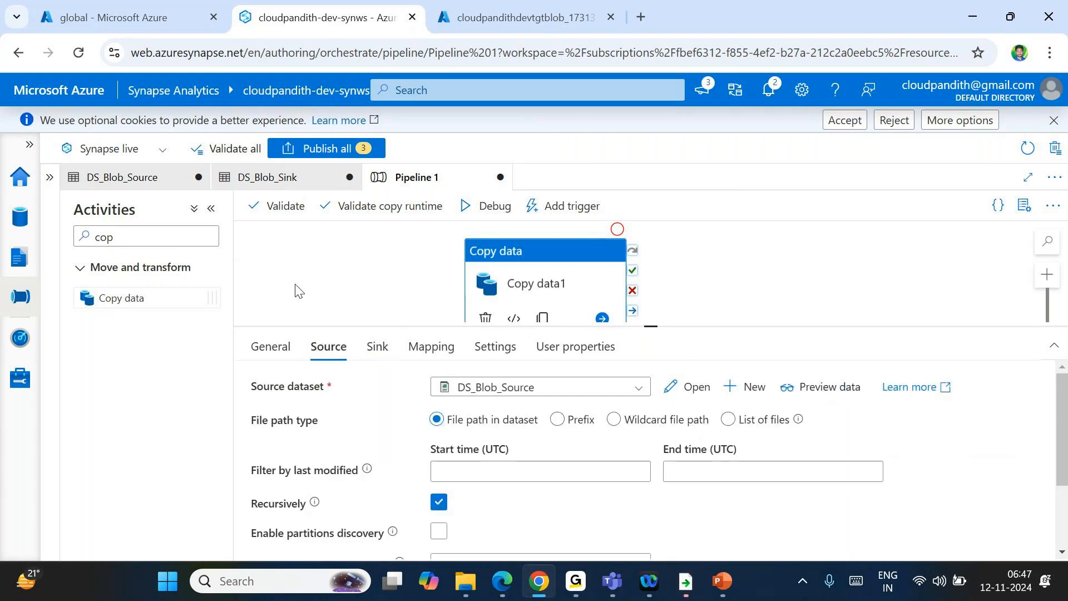
Step: Try to run the pipeline with the copy activity in debug mode
click(689, 27)
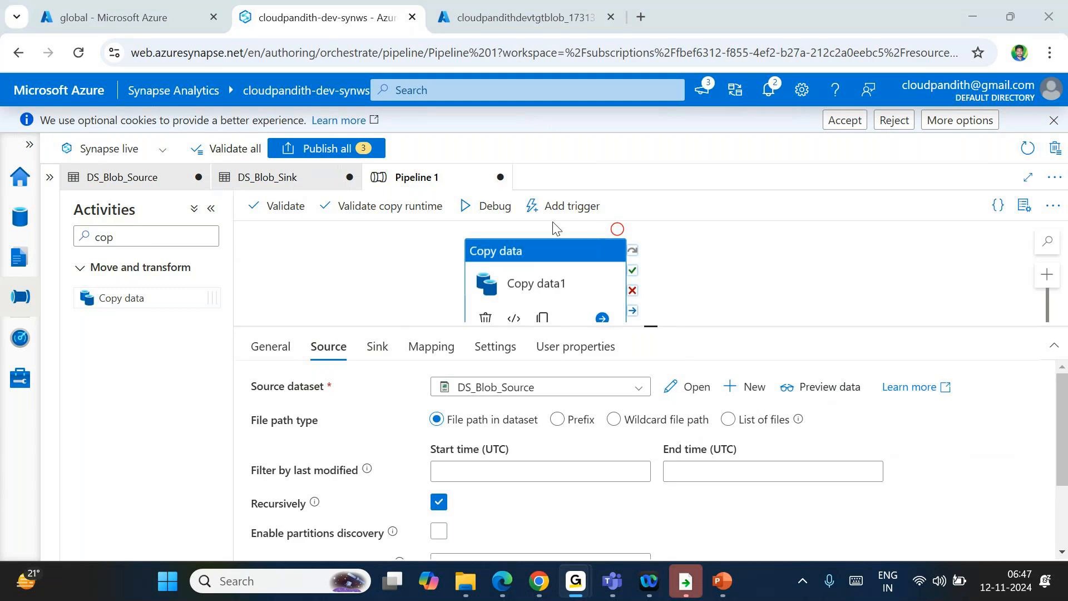
click(500, 214)
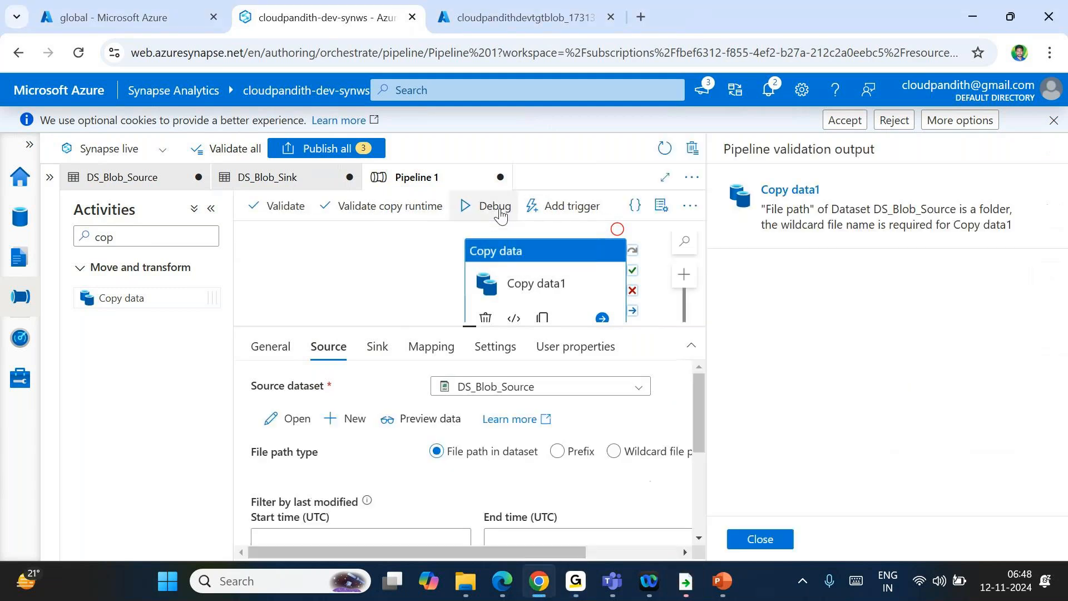
Step: Set the copy source's file path type to Wildcard file path, then debug the pipeline and refresh its run status
click(760, 539)
click(614, 420)
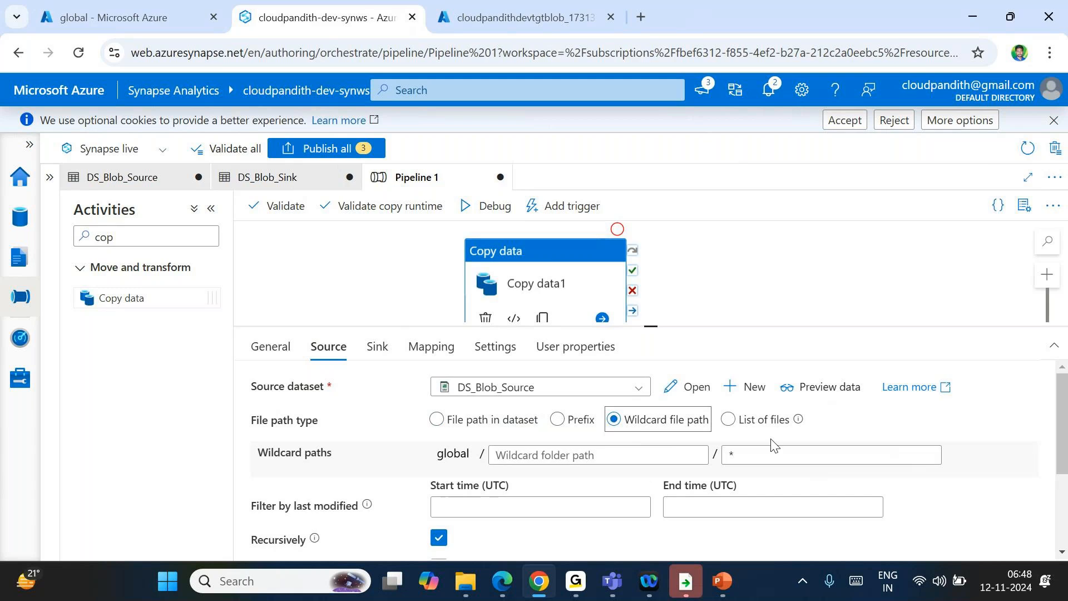
click(492, 205)
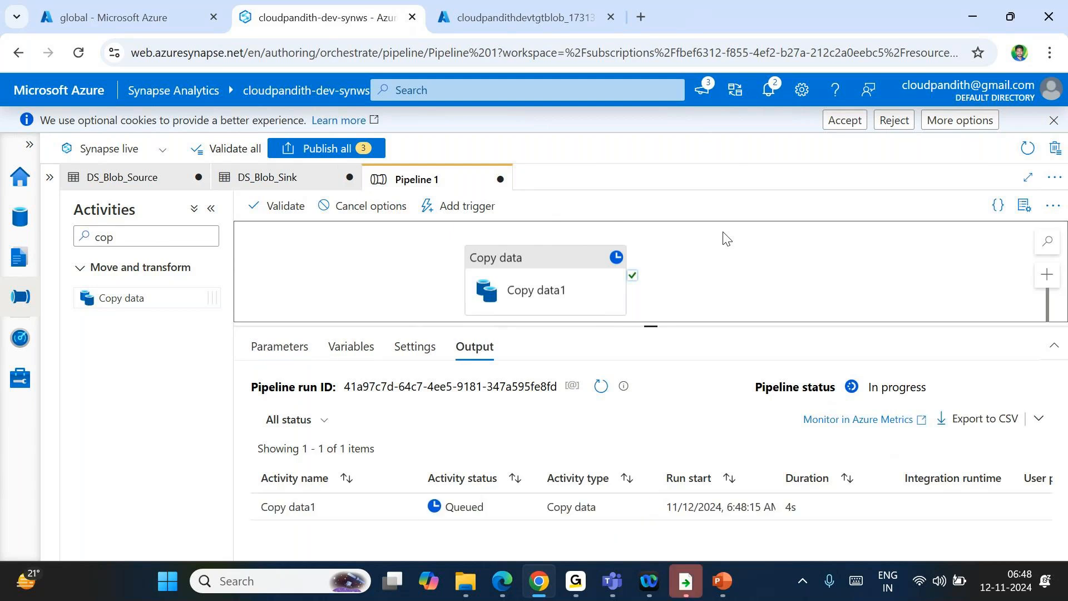
click(601, 388)
click(601, 387)
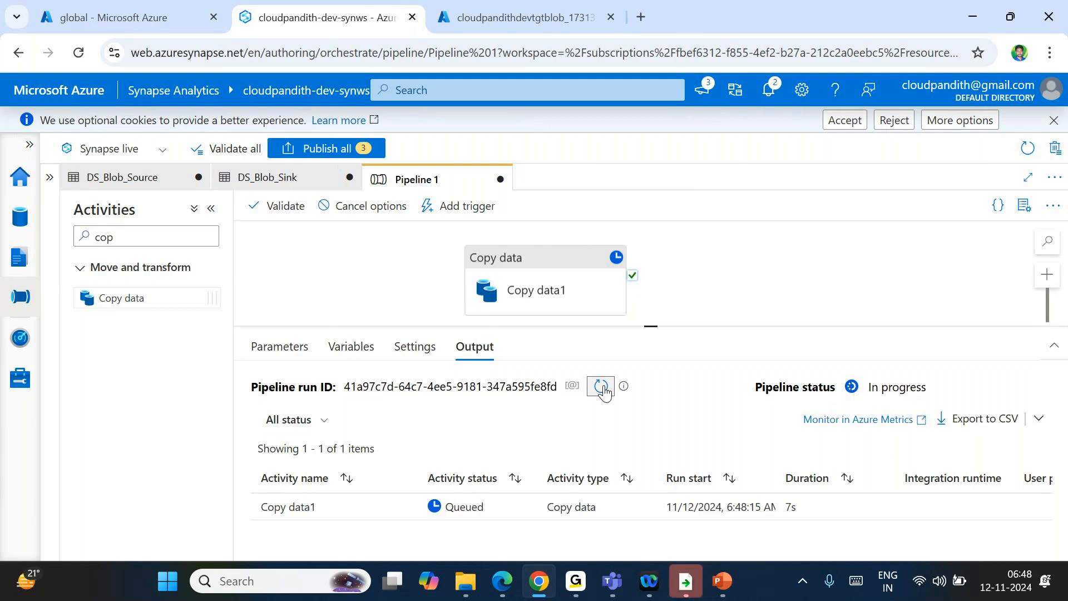
click(601, 386)
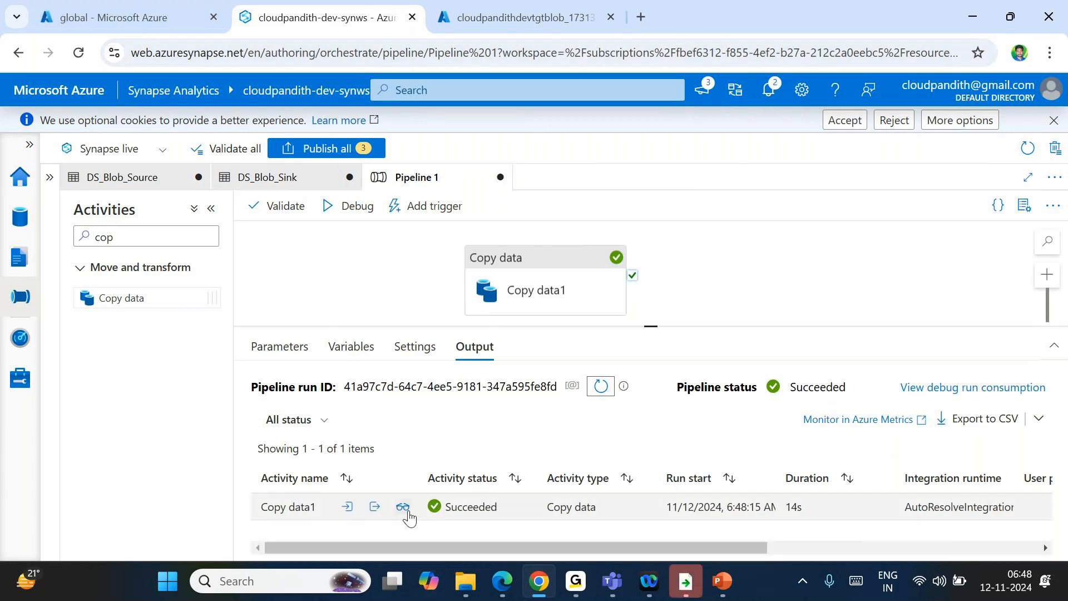
Step: Review the Copy data1 run details, checking the number of files read and written
click(402, 506)
double_click(294, 355)
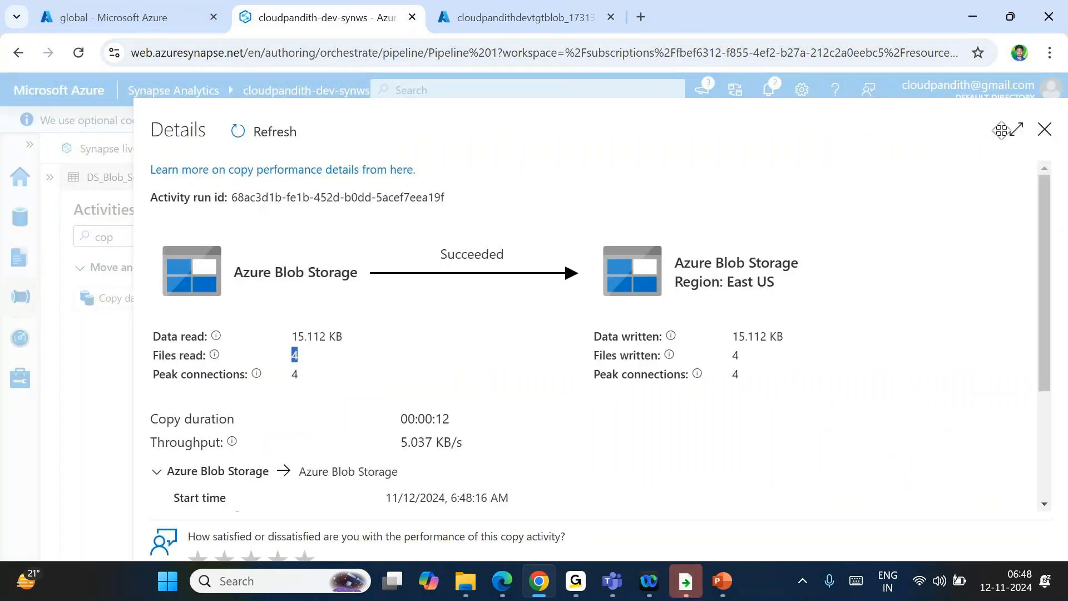
click(1044, 129)
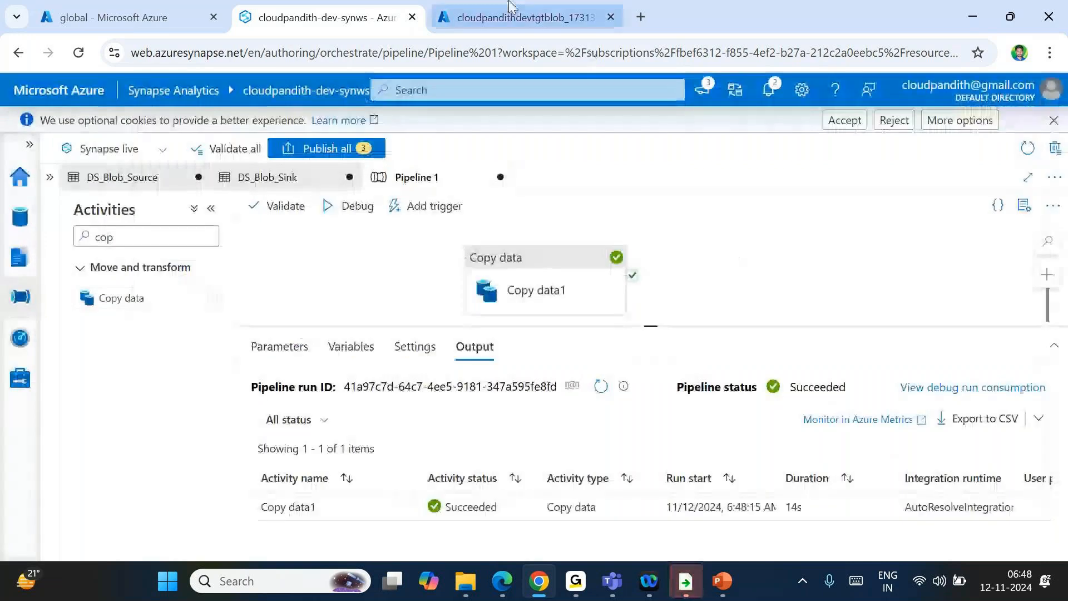
Step: Inspect the copied files and their modified times in the staging container of cloudpandithdevtgtblob, including the activeemp folder
click(510, 11)
click(321, 397)
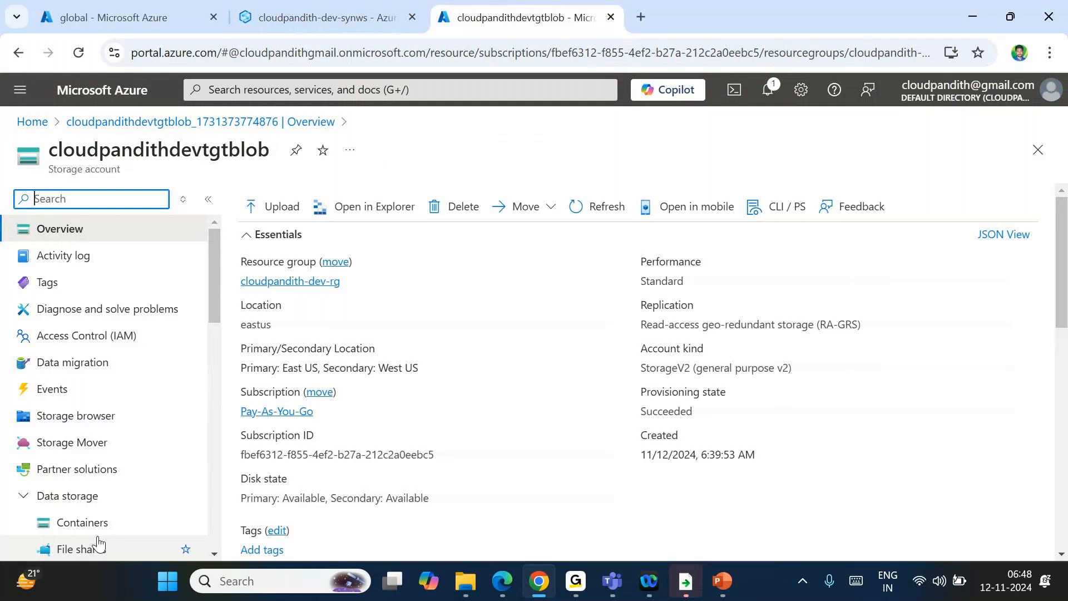
click(86, 526)
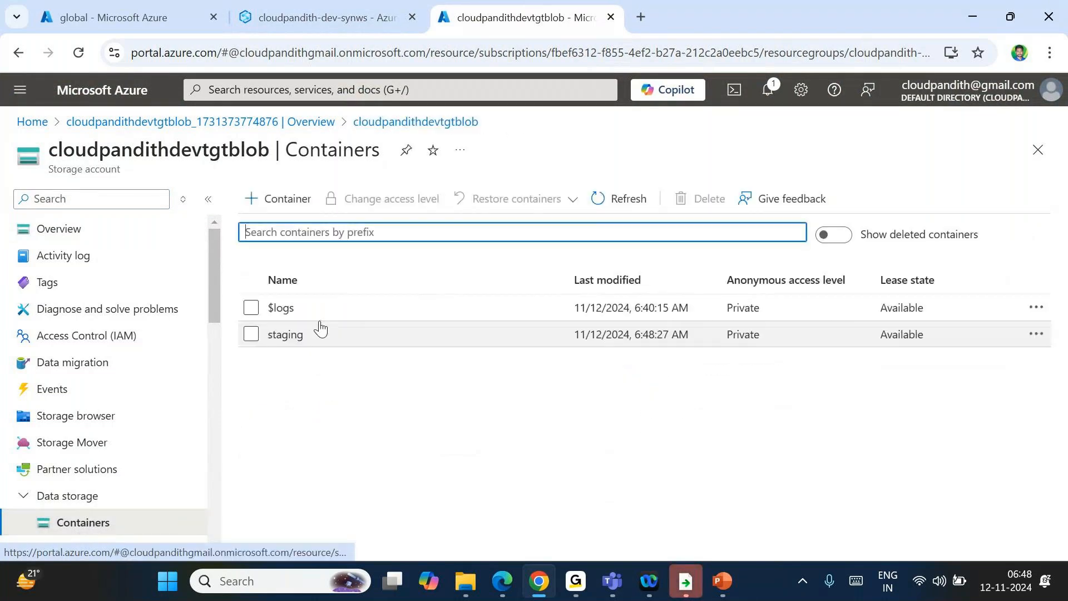
click(300, 334)
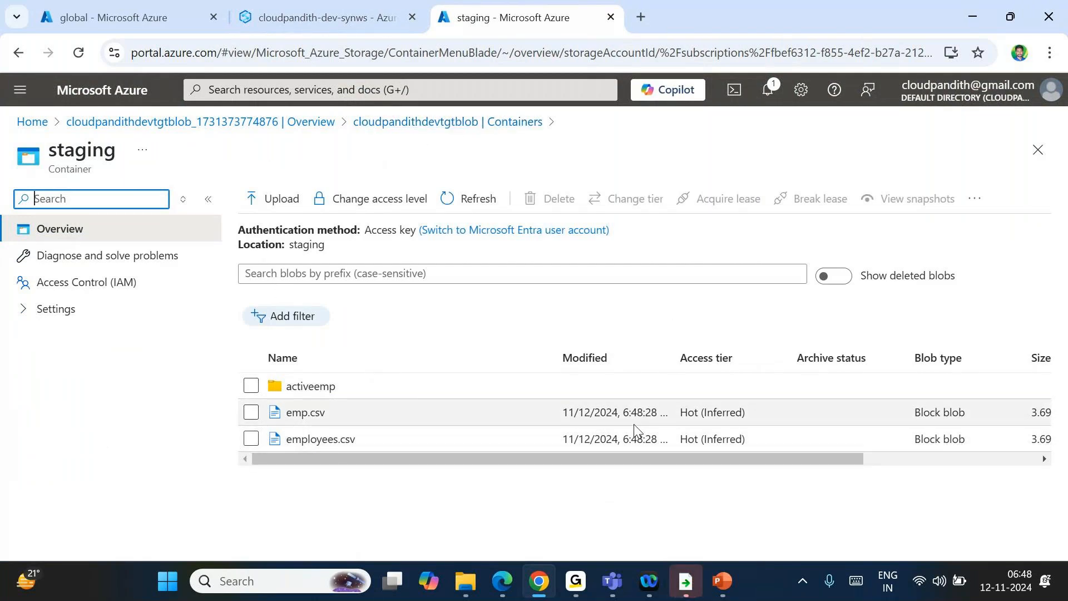
drag(621, 413, 660, 439)
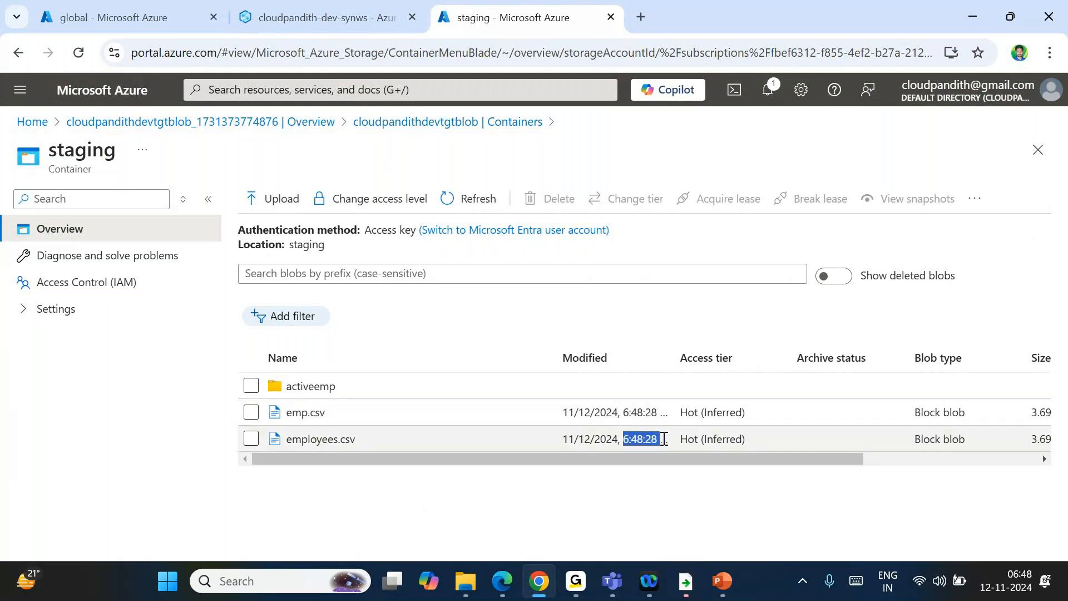
click(324, 391)
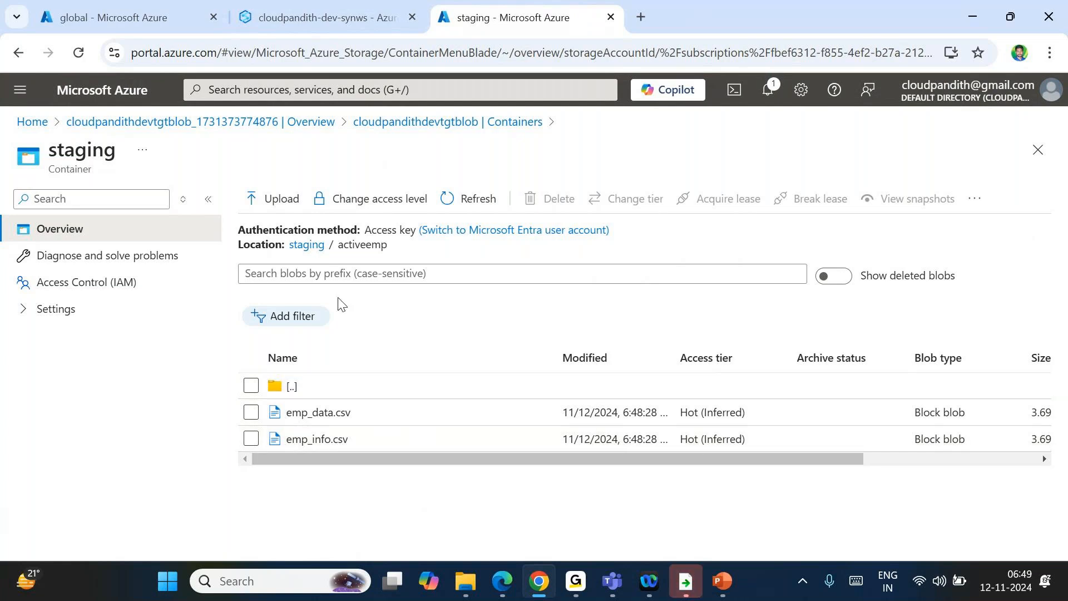
Step: Delete the staging container from the cloudpandithdevtgtblob storage account and refresh the container list
click(482, 124)
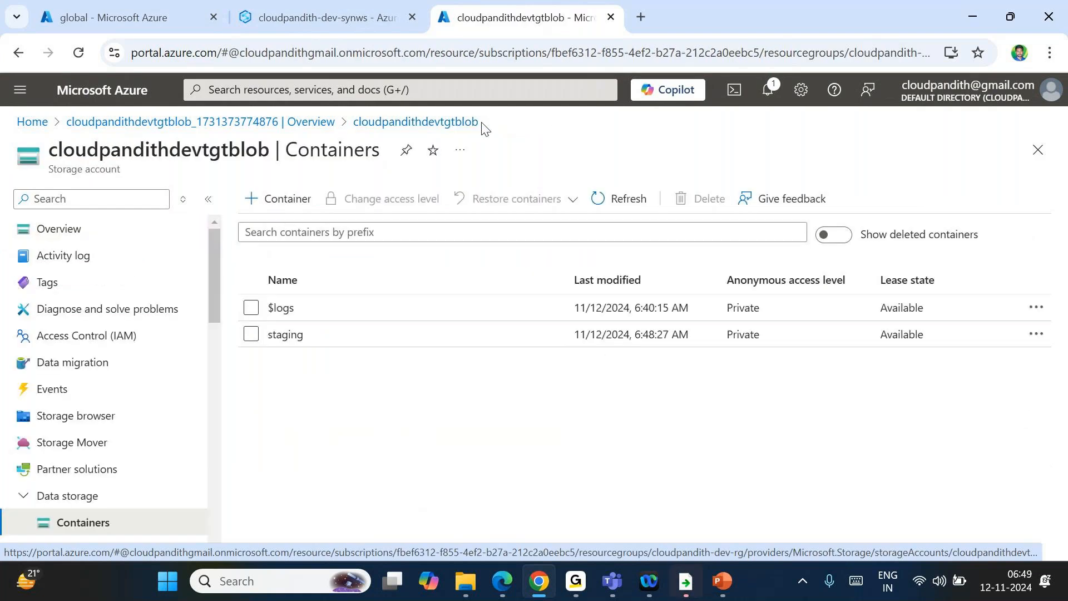
click(251, 334)
click(702, 210)
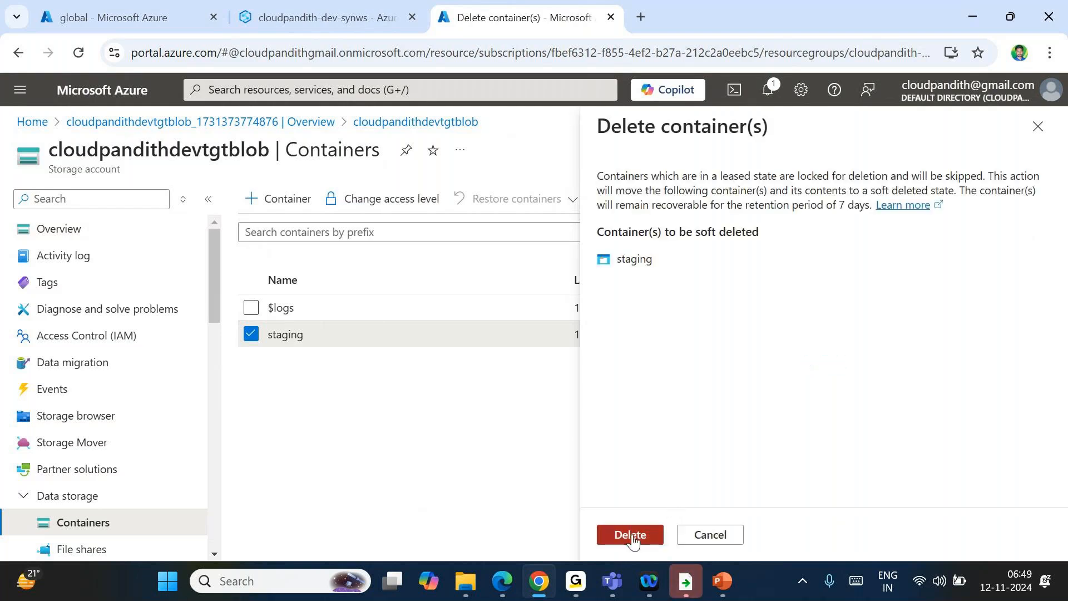
click(632, 534)
click(793, 398)
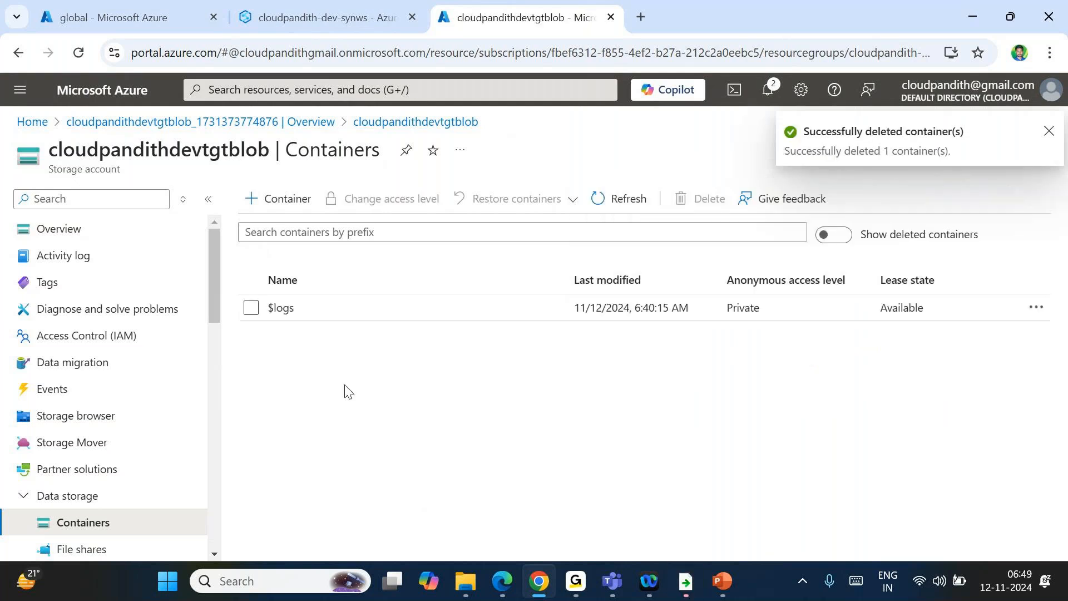
click(620, 206)
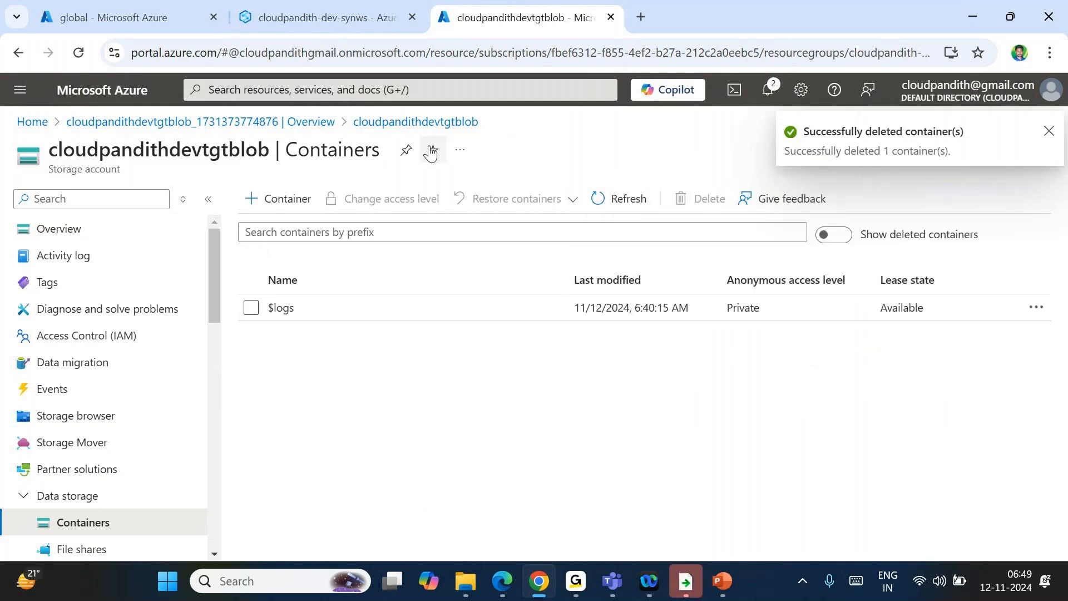
Step: In the Synapse pipeline, set the Copy data1 sink's copy behavior to Flatten hierarchy
click(316, 7)
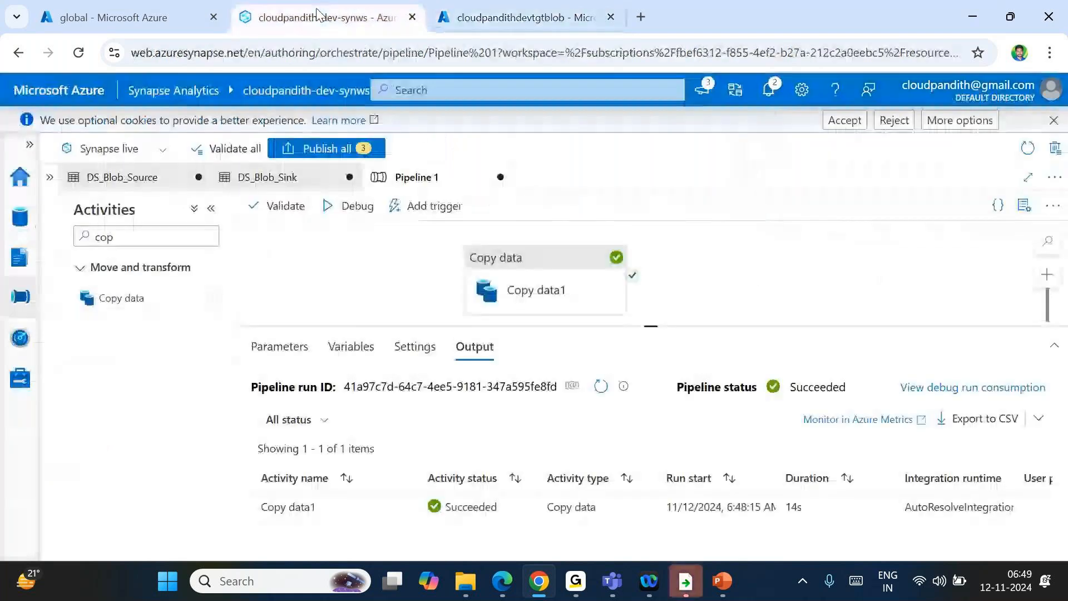
click(533, 278)
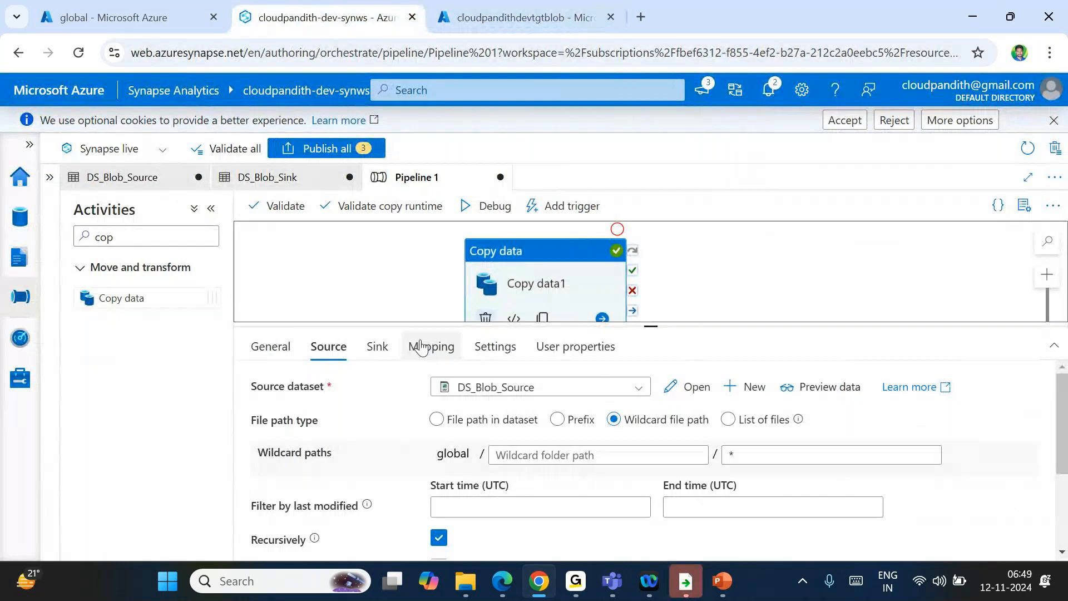
click(377, 351)
click(472, 423)
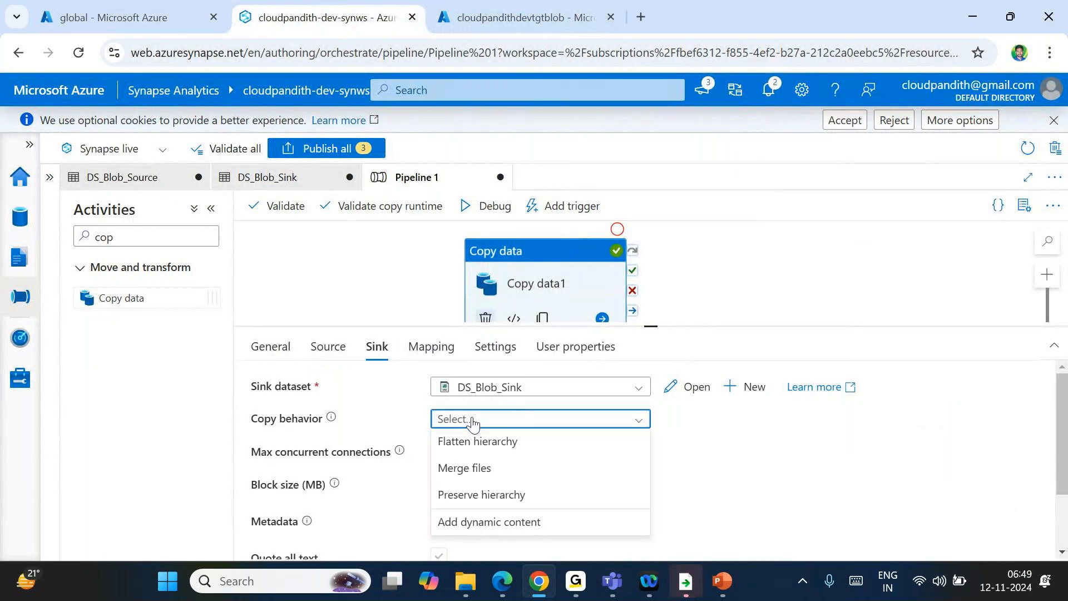
click(488, 443)
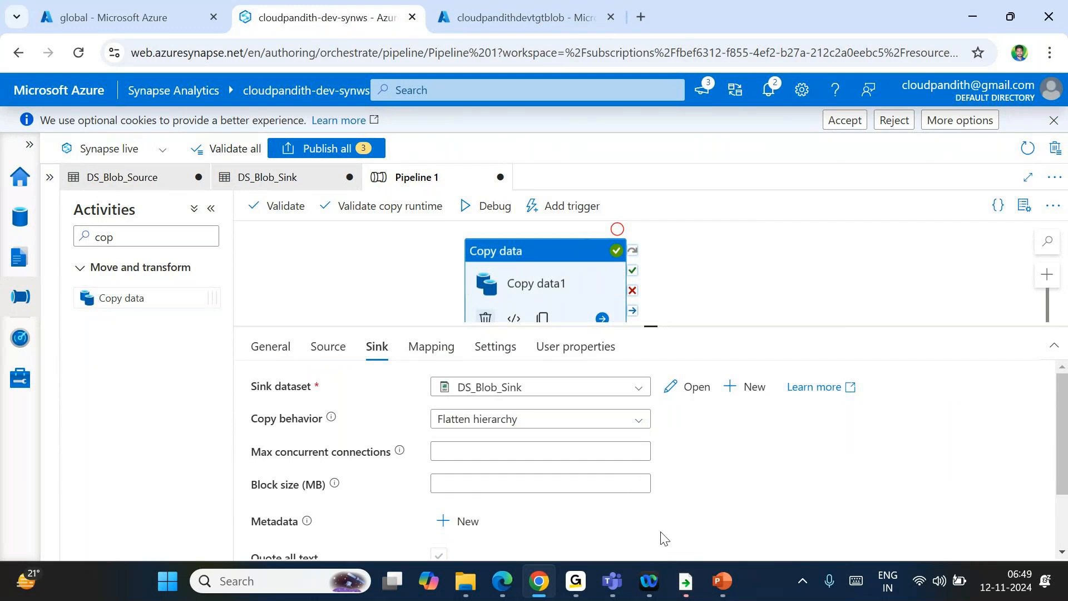
click(455, 425)
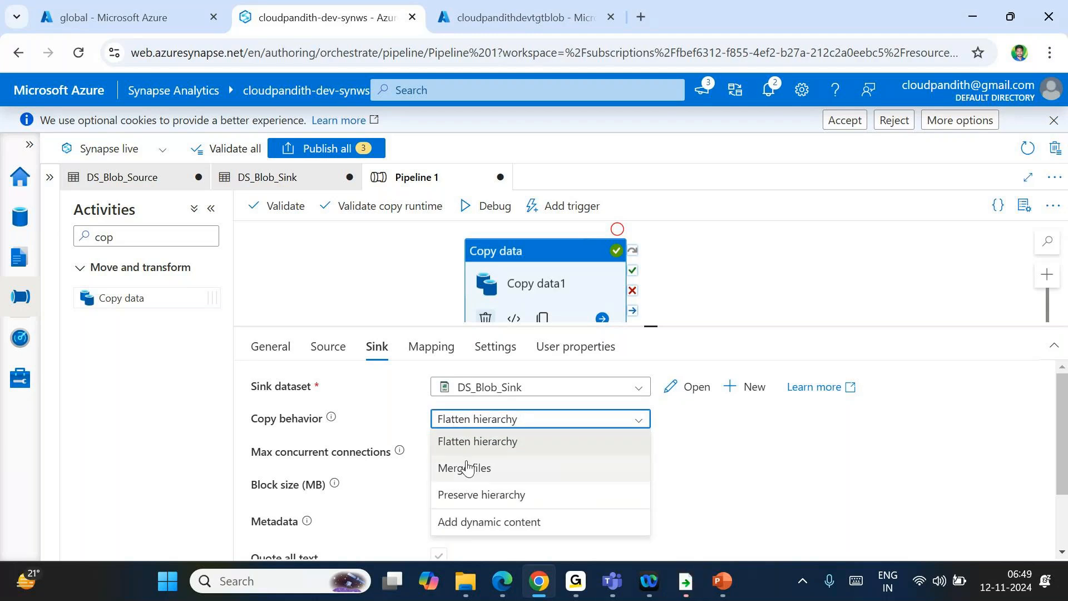
click(457, 444)
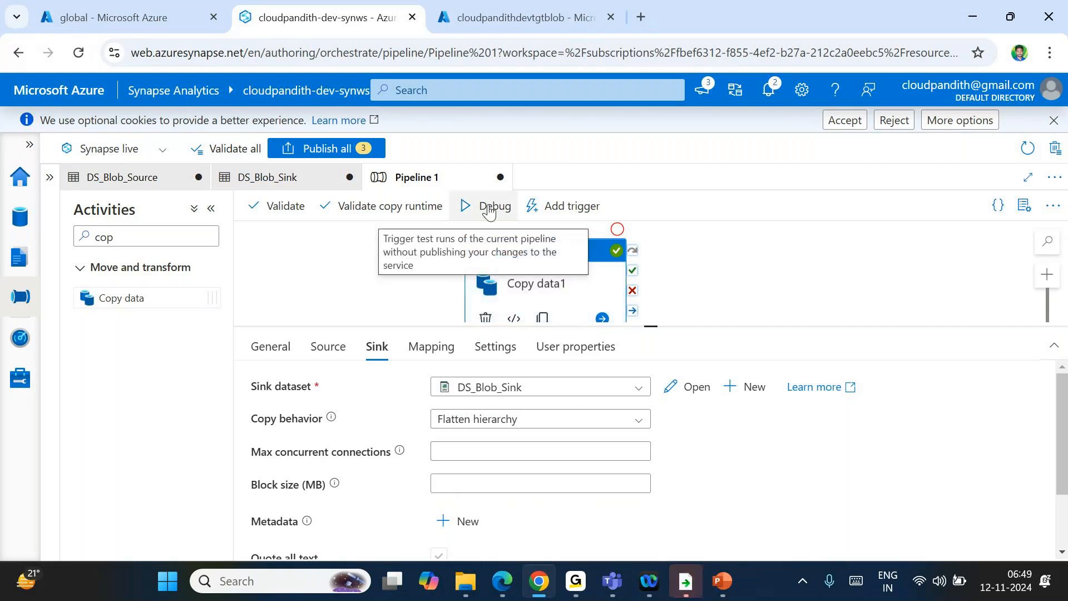
Step: Recheck the copy activity's source and sink settings, then debug the pipeline and refresh its run status
click(334, 350)
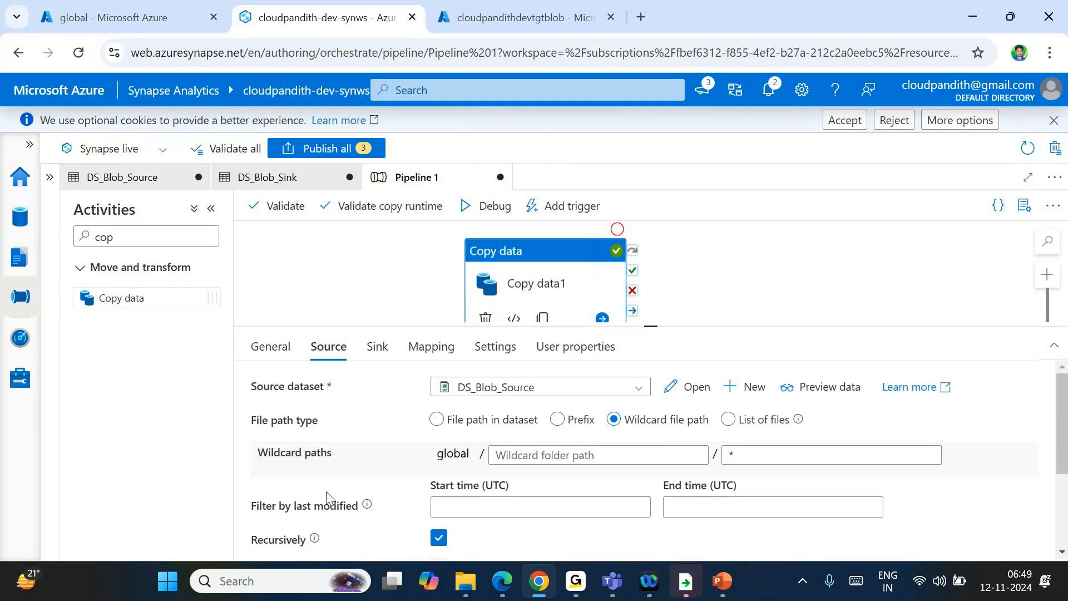
scroll(328, 495, down, 1)
scroll(403, 455, up, 1)
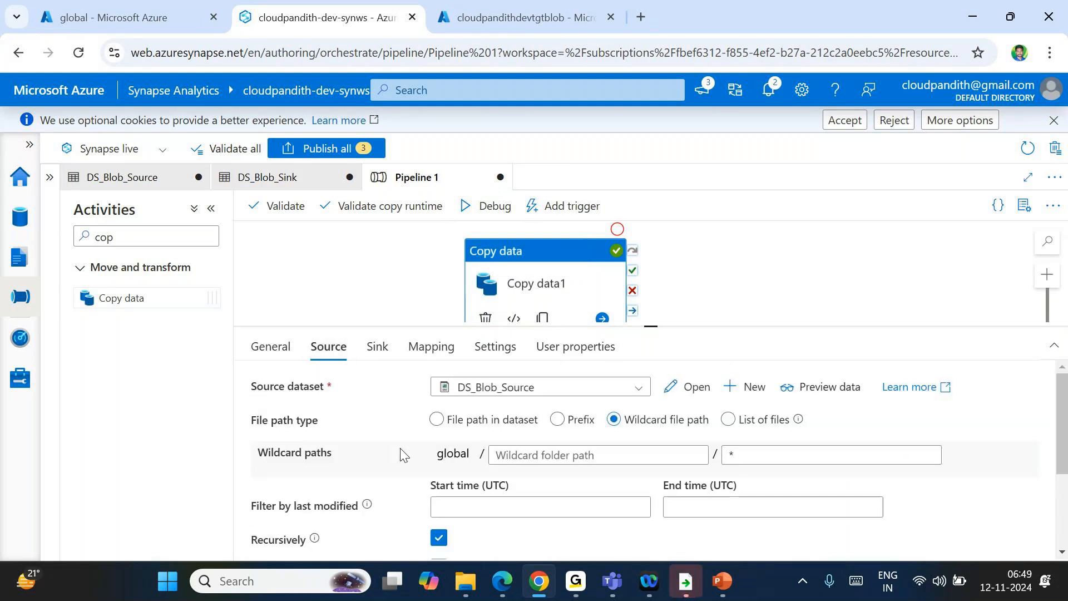
click(378, 350)
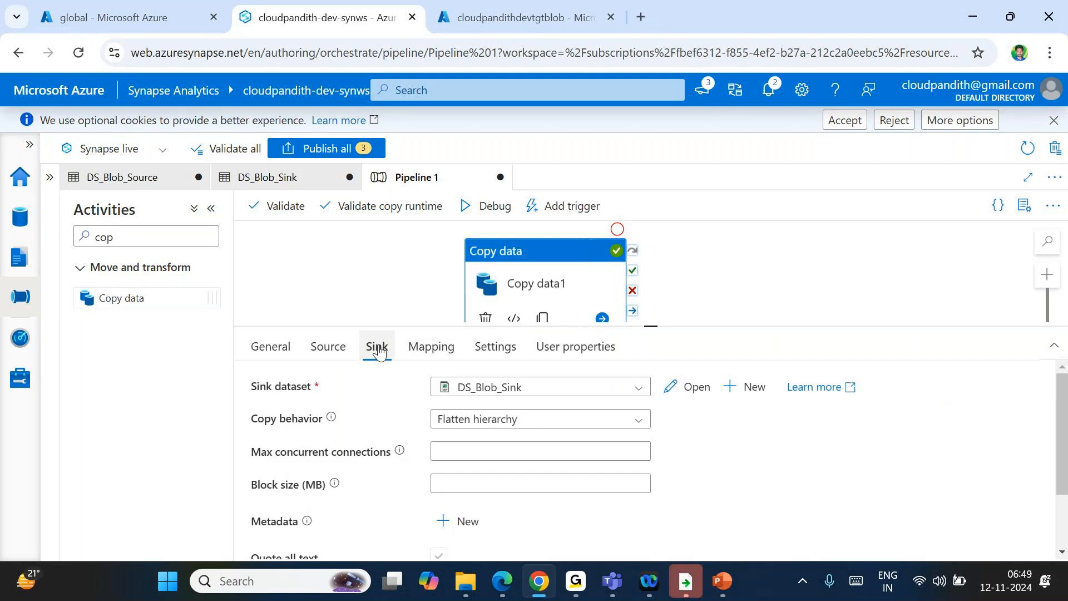
click(492, 210)
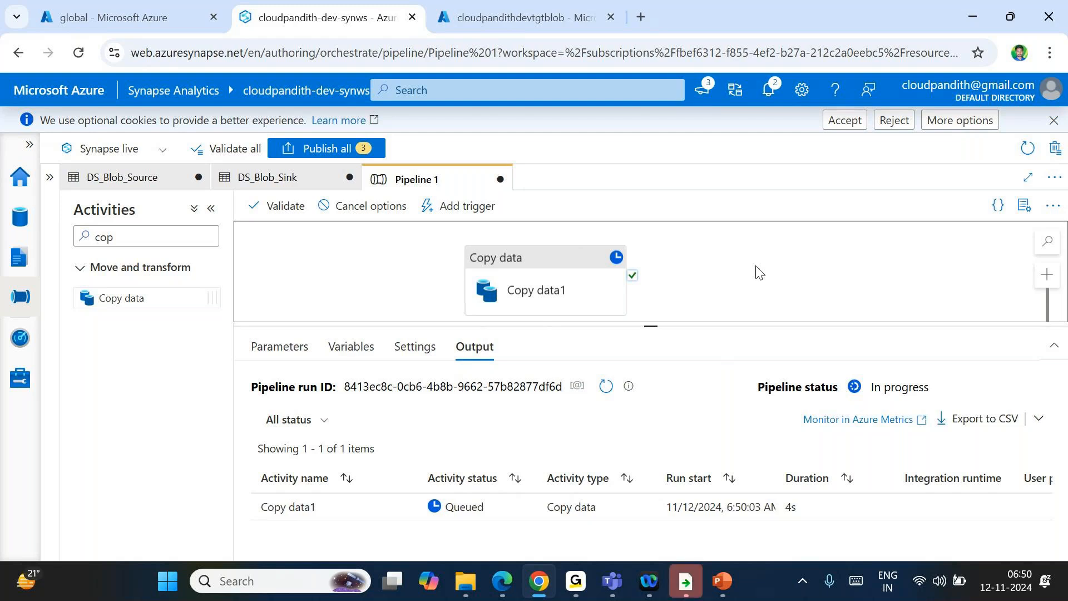
click(611, 387)
click(606, 386)
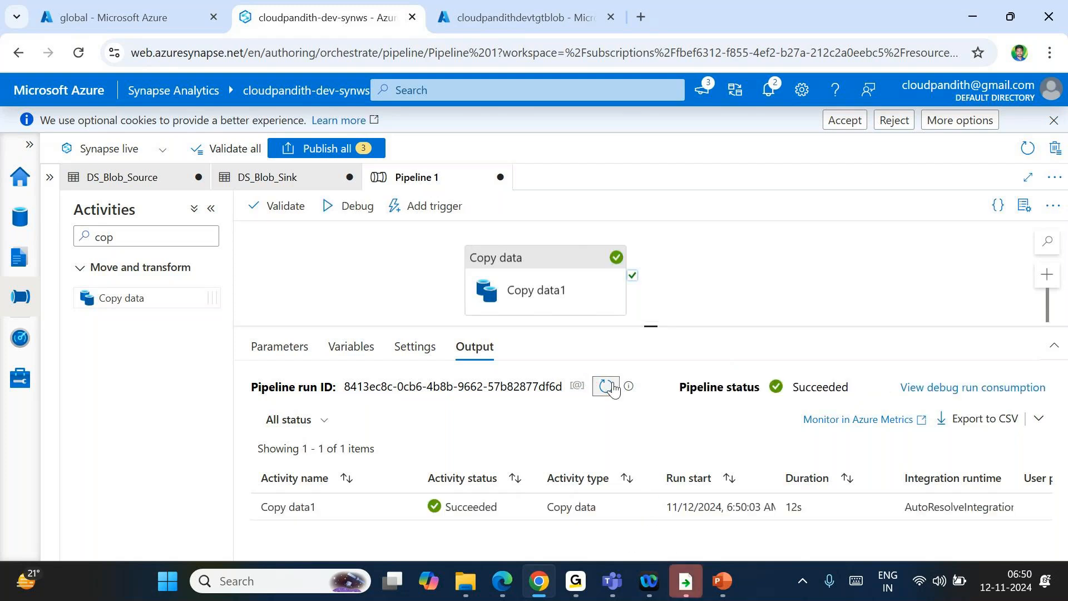
Step: Refresh the target storage account's containers and examine the names and sizes of the files in the staging container
click(464, 8)
click(604, 199)
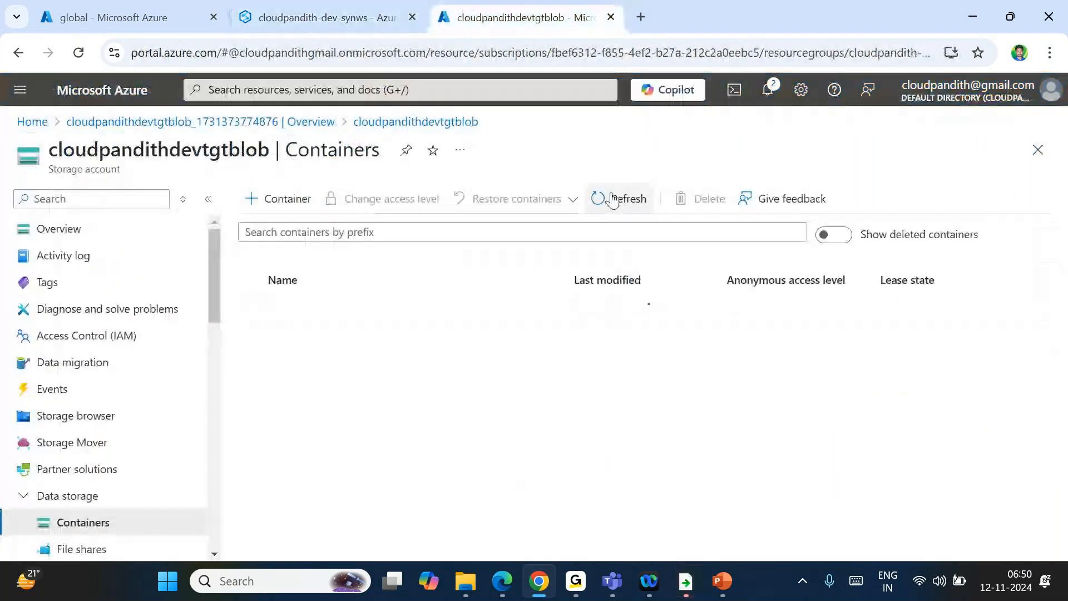
click(285, 334)
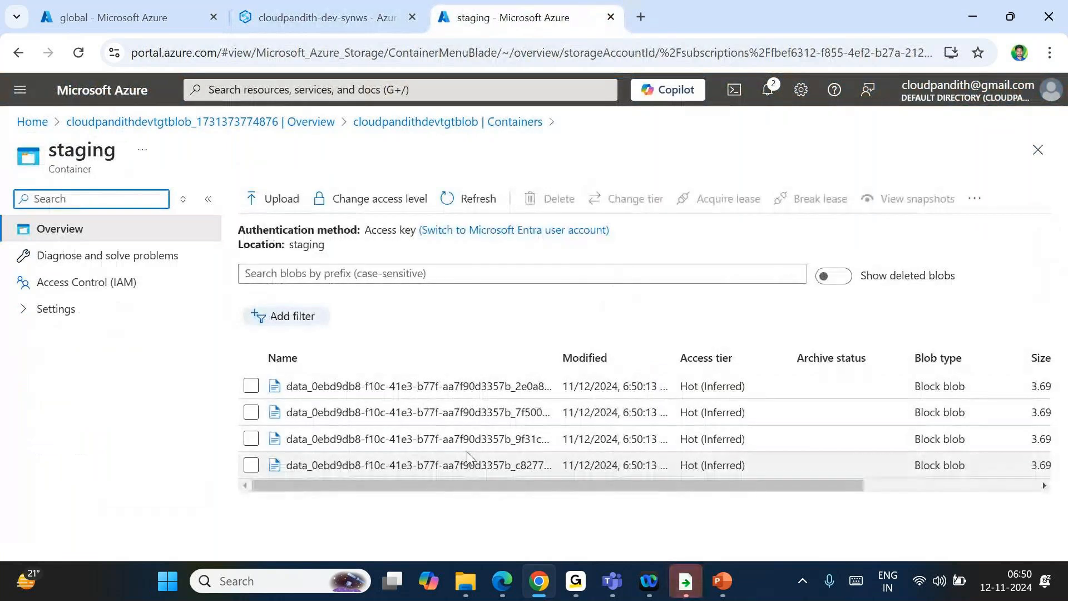
scroll(930, 468, right, 3)
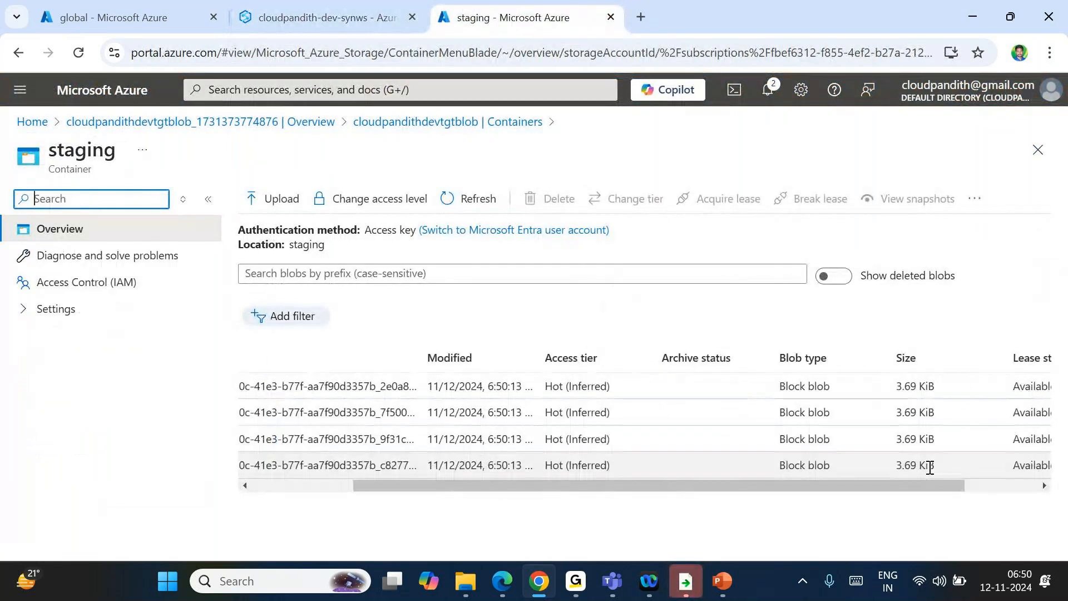
double_click(908, 407)
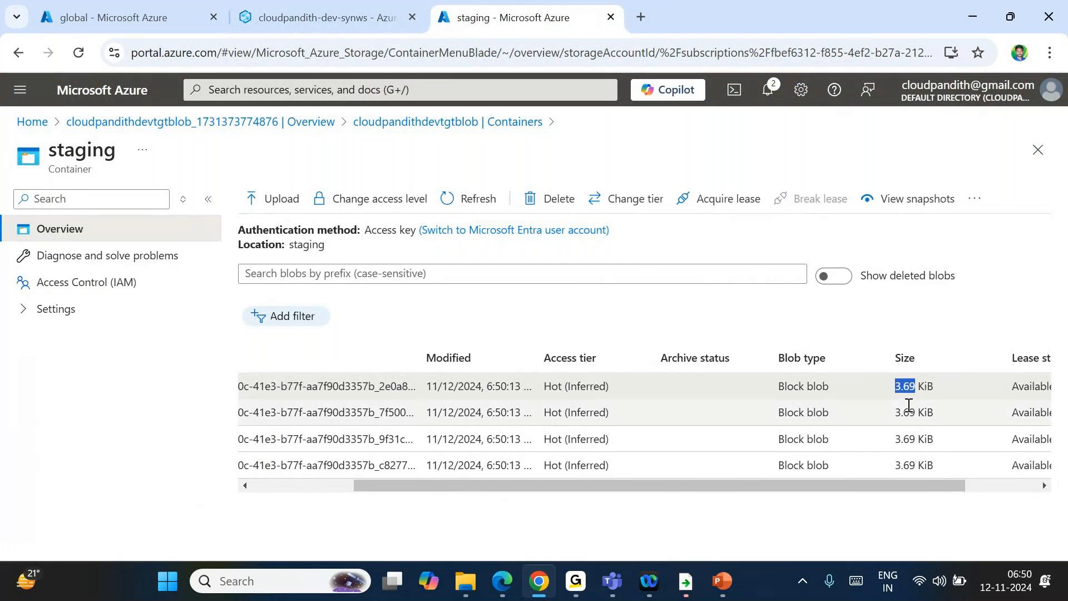
double_click(907, 438)
scroll(728, 465, left, 3)
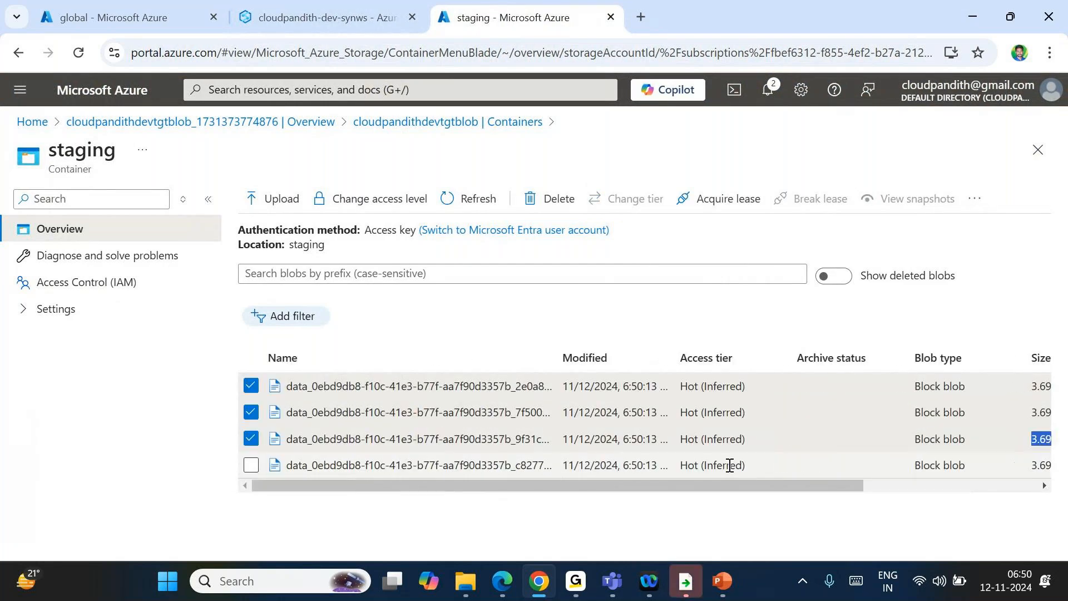
click(251, 465)
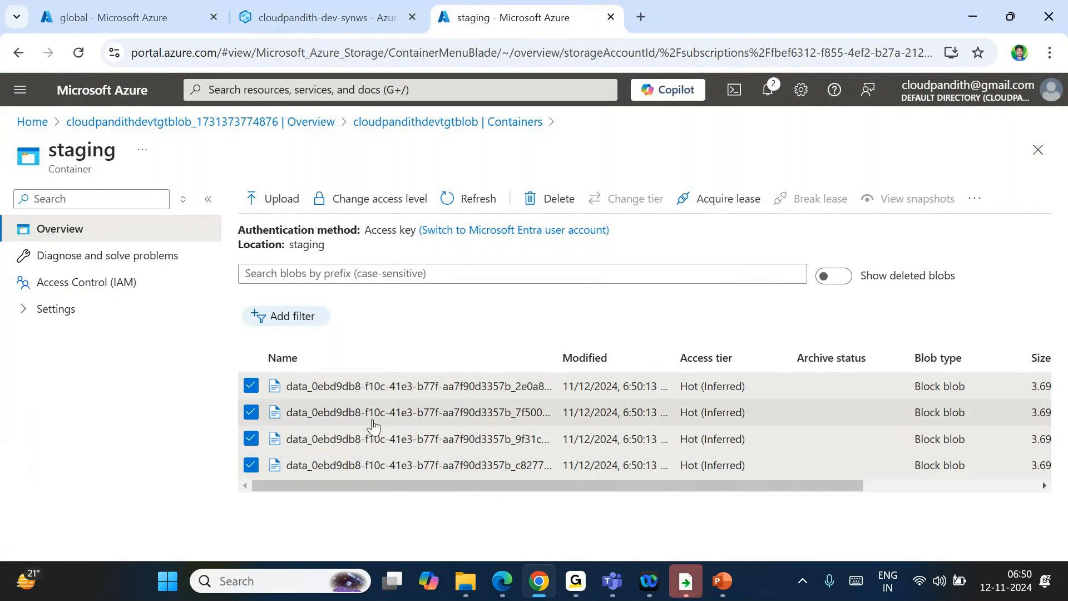
Step: Open the first data file in the staging container and preview its contents as a CSV table
click(352, 385)
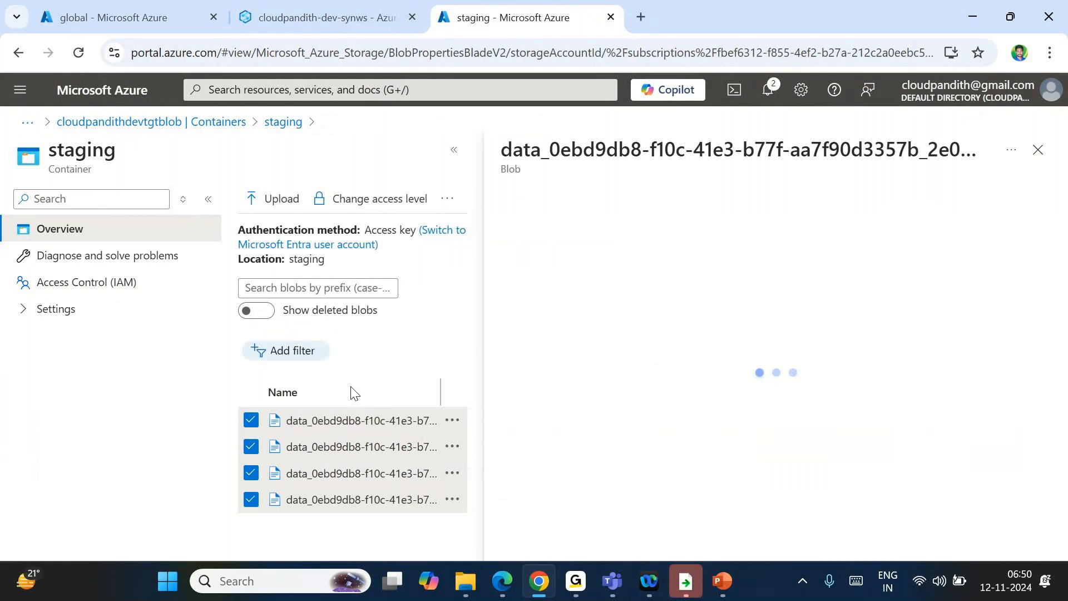
click(721, 238)
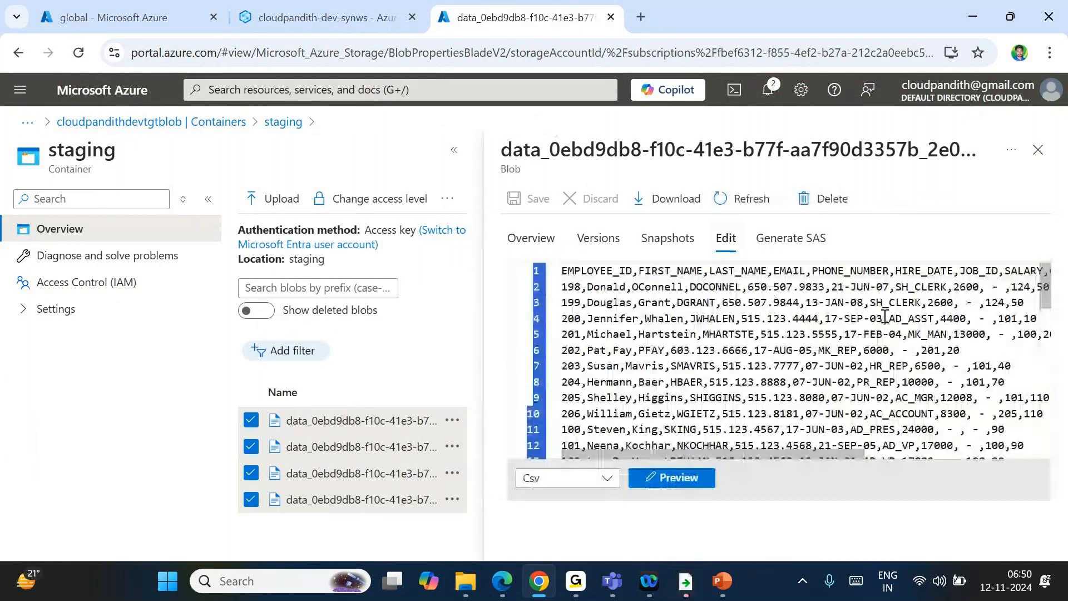
scroll(884, 316, right, 1)
click(672, 478)
scroll(874, 399, right, 8)
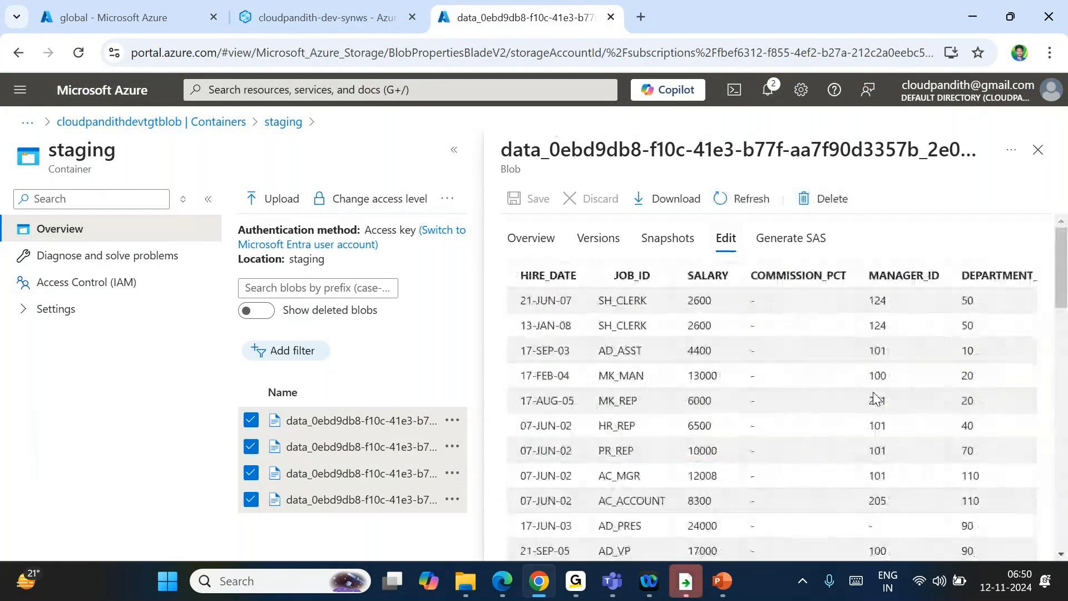
Step: Close the file preview and delete the four selected data files from the staging container
click(1037, 151)
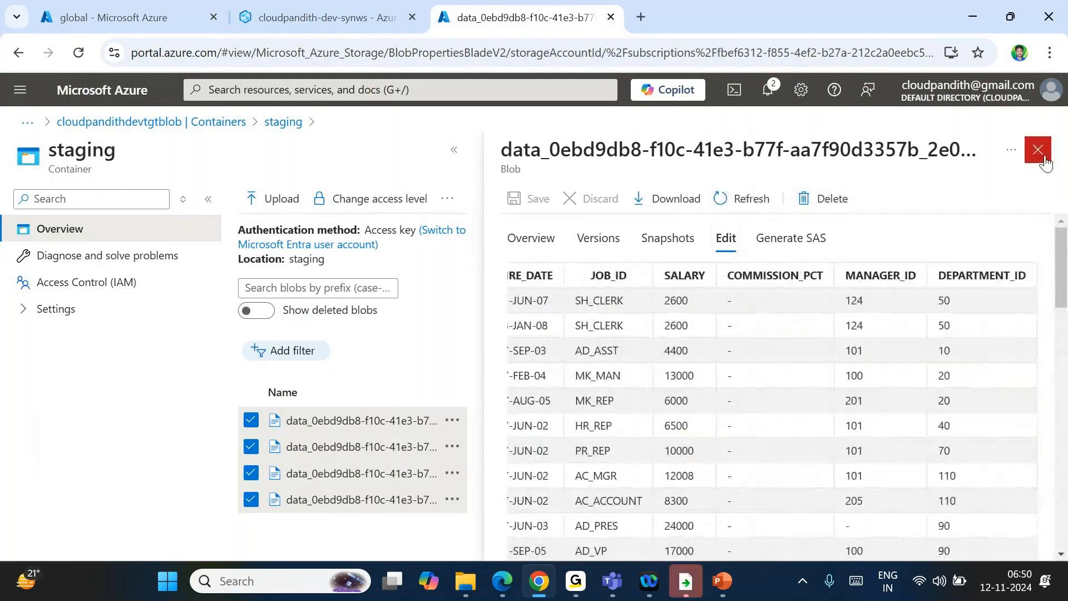
click(556, 199)
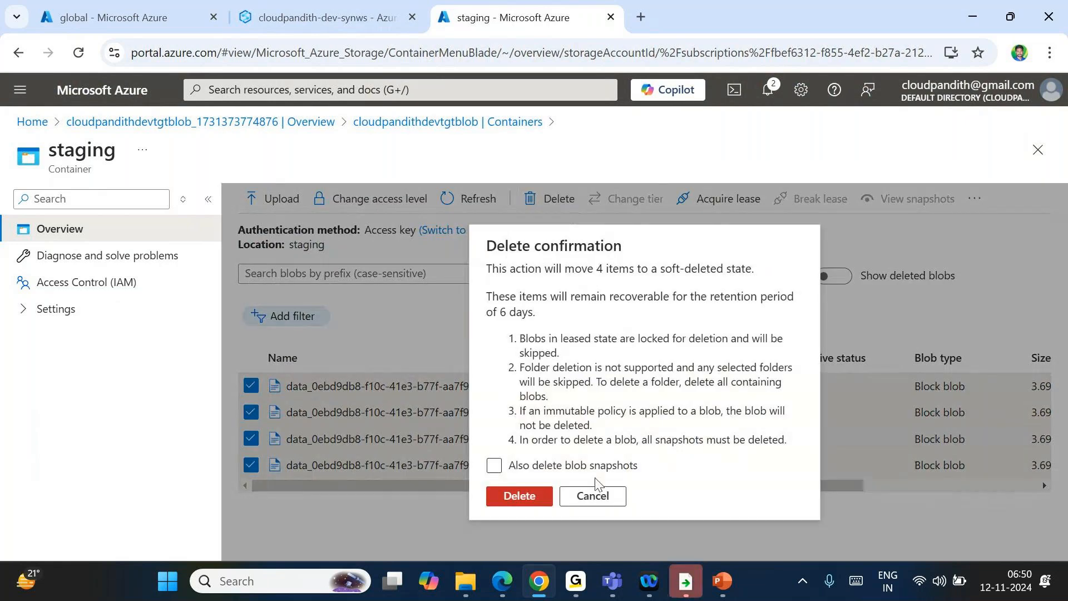
click(521, 497)
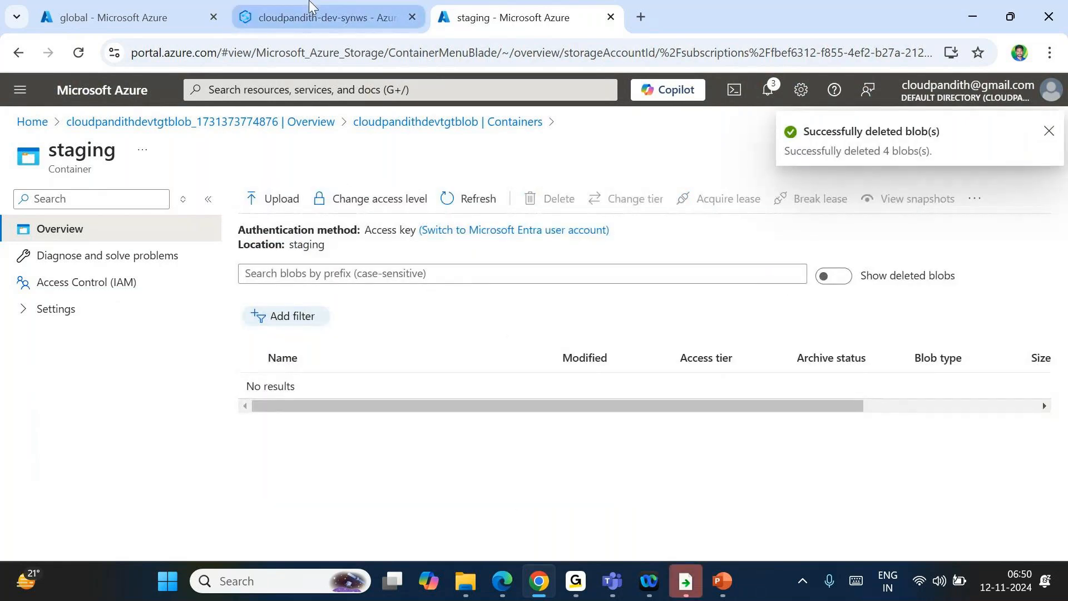
Step: In the Synapse pipeline, add an additional column named file_name with the value $$FILENAME to the Copy data1 source
click(310, 7)
click(549, 300)
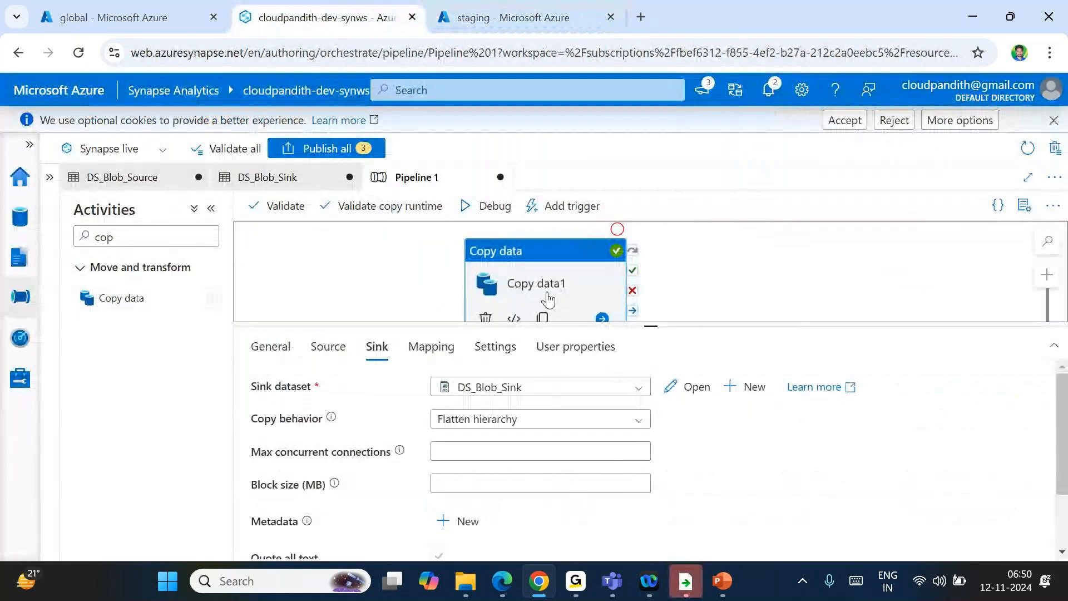
click(334, 348)
scroll(409, 500, down, 3)
click(457, 527)
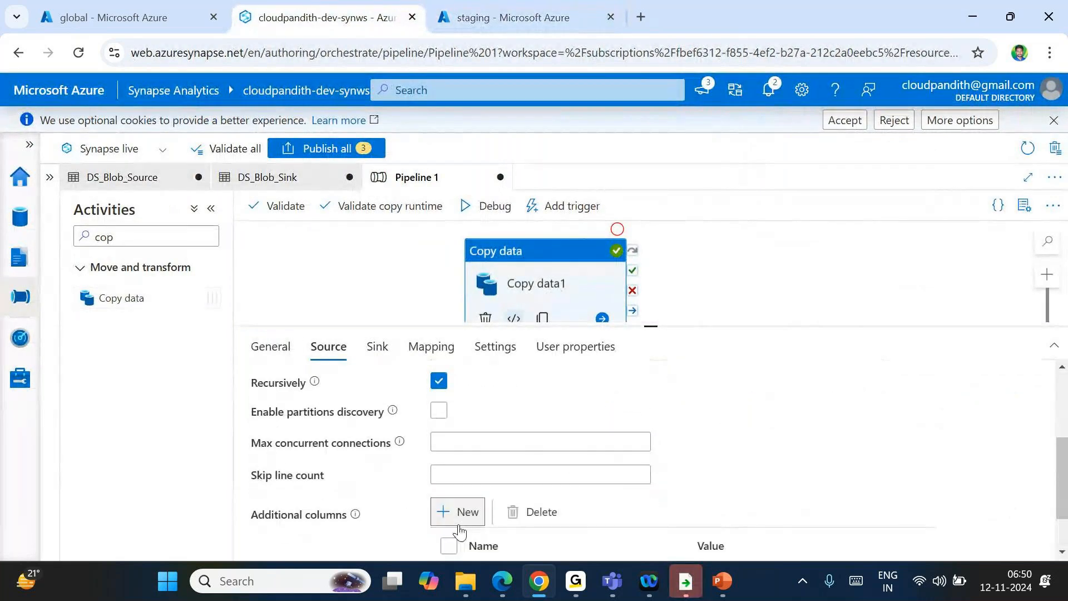
scroll(460, 529, down, 2)
click(500, 493)
text(file_name)
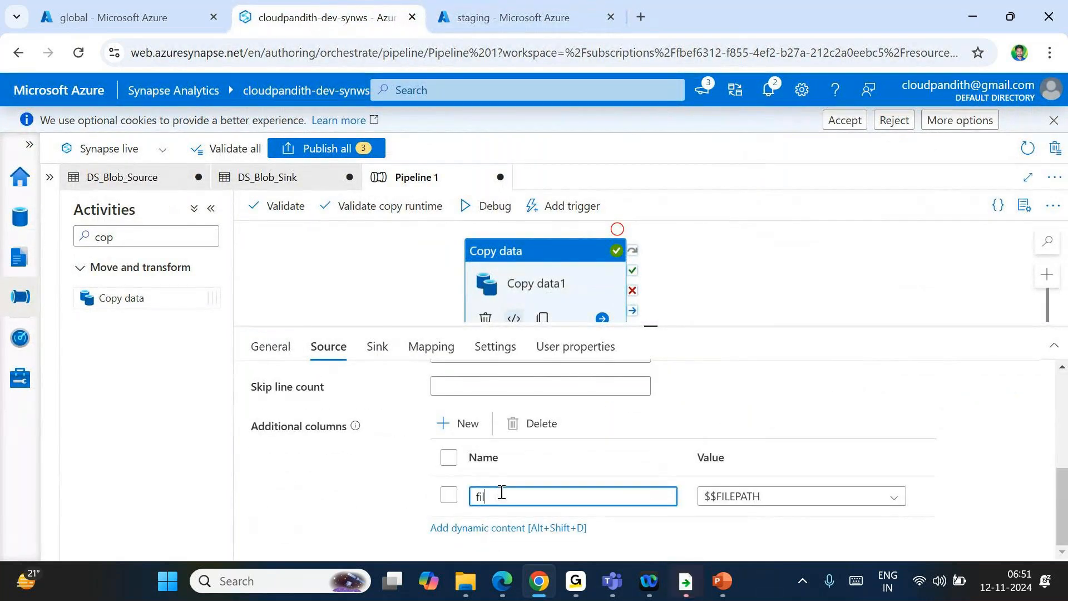
click(727, 502)
scroll(736, 525, down, 1)
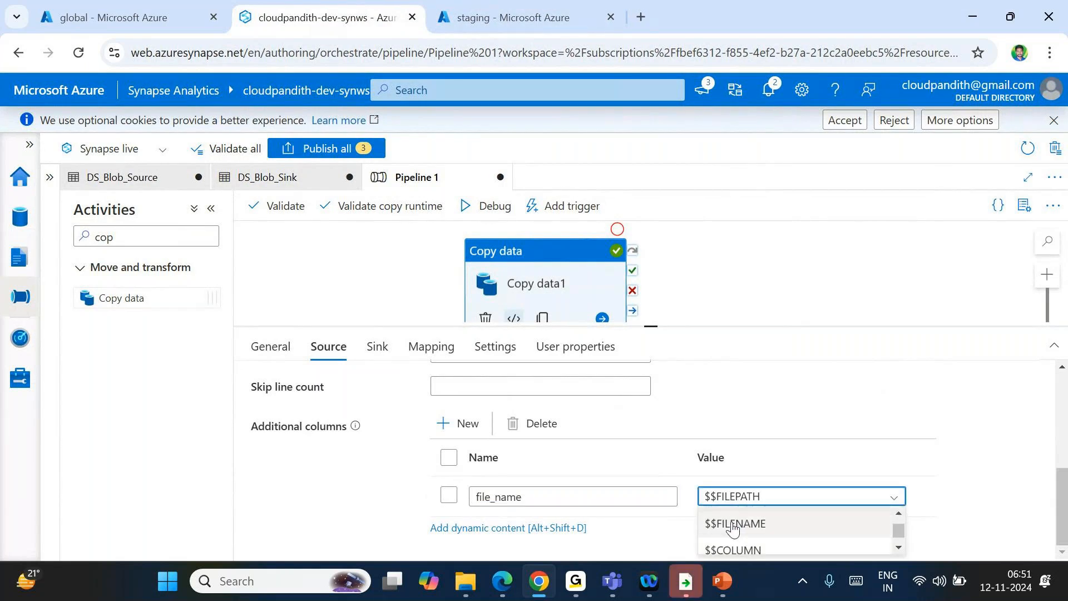
click(733, 524)
Step: Debug the pipeline and examine the Copy data1 run details for the files and rows copied
scroll(677, 493, up, 2)
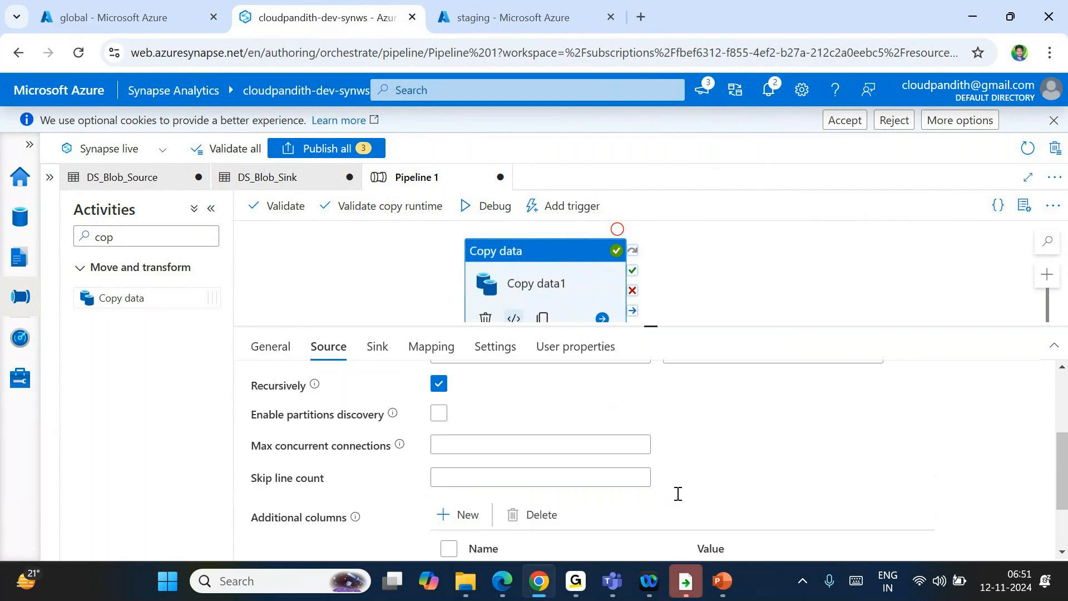
scroll(678, 494, up, 1)
click(492, 206)
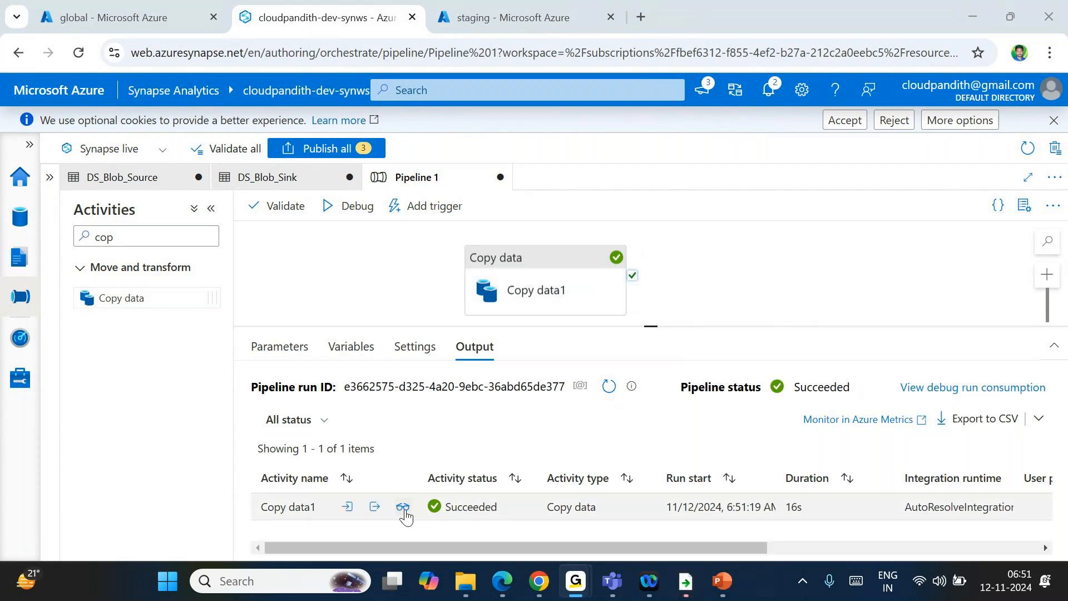
click(404, 511)
double_click(295, 355)
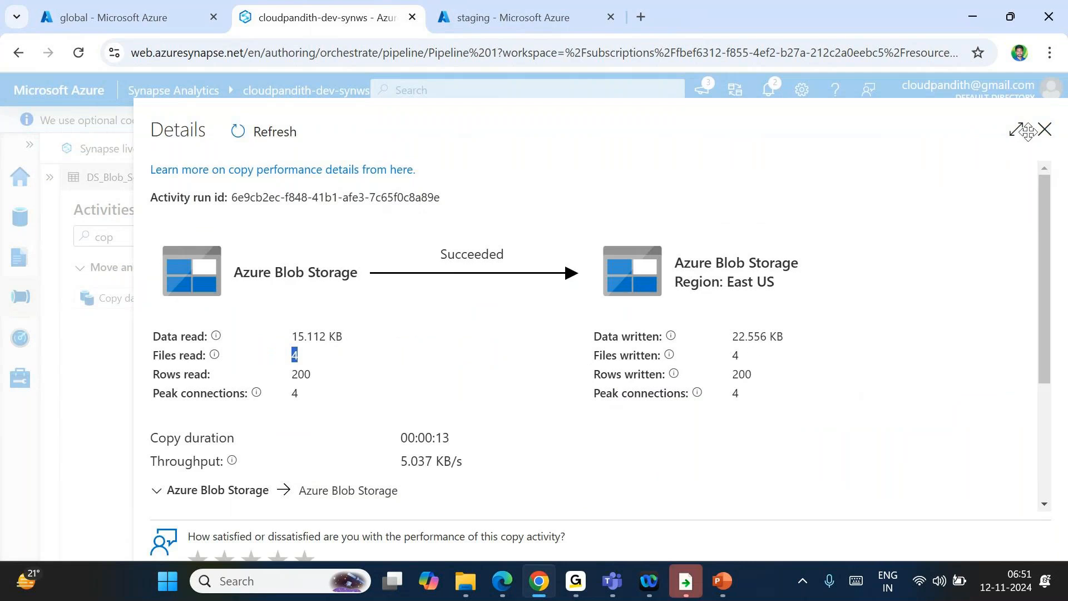
click(1044, 129)
Step: Refresh the target staging container and inspect the file_name column in the first data file's contents
click(501, 17)
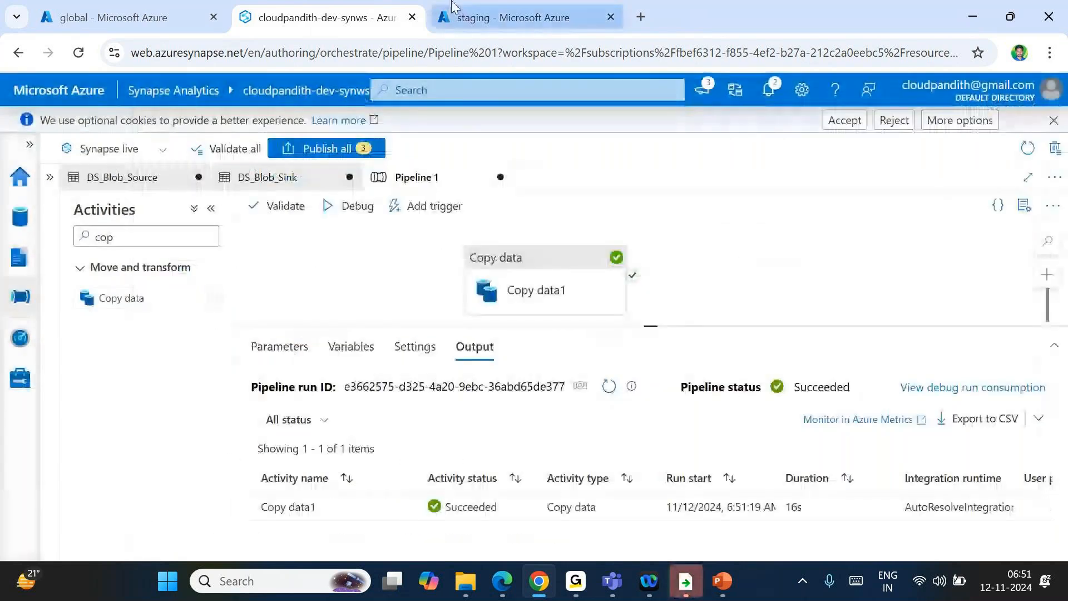
click(449, 210)
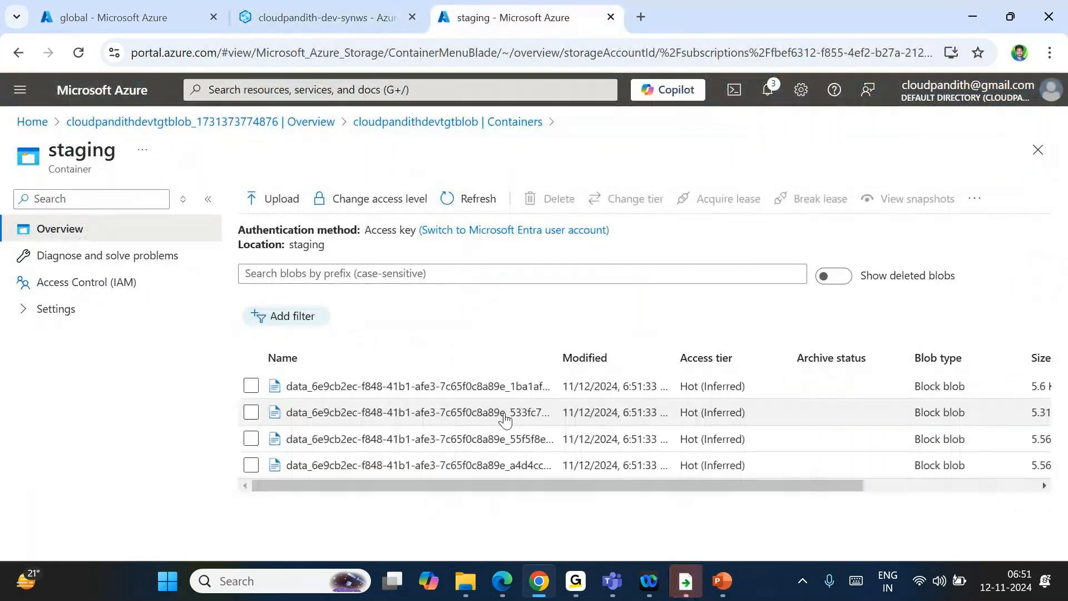
click(358, 387)
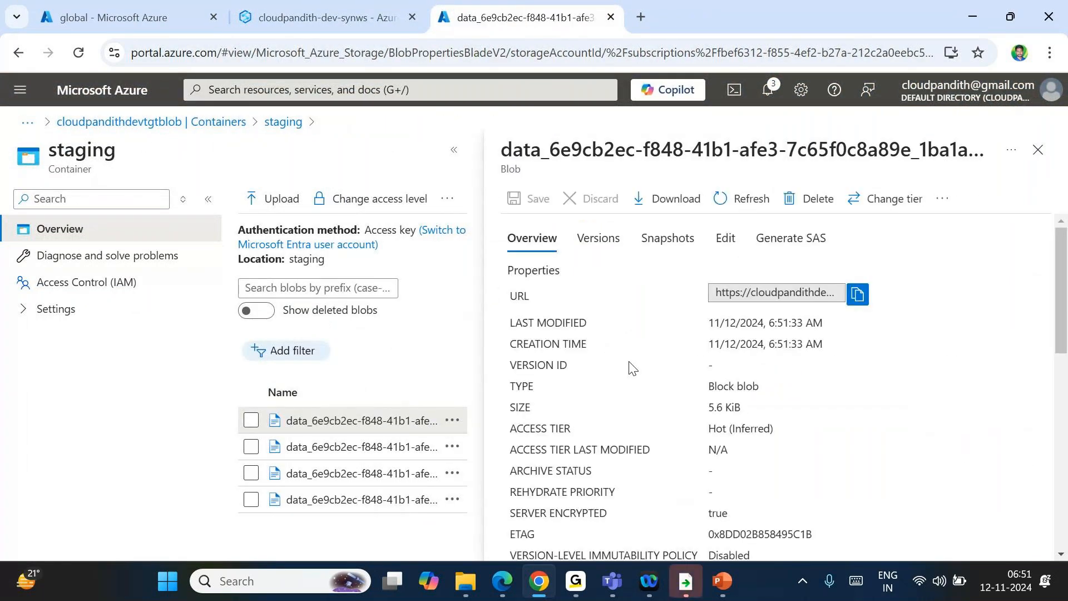
click(726, 239)
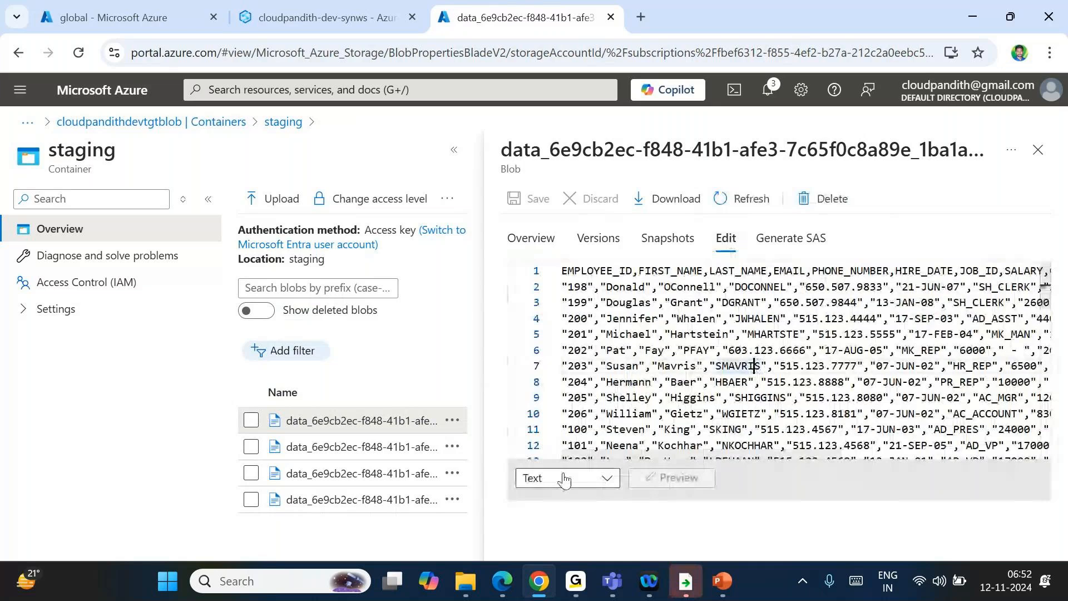
drag(622, 455, 845, 454)
drag(866, 287, 936, 287)
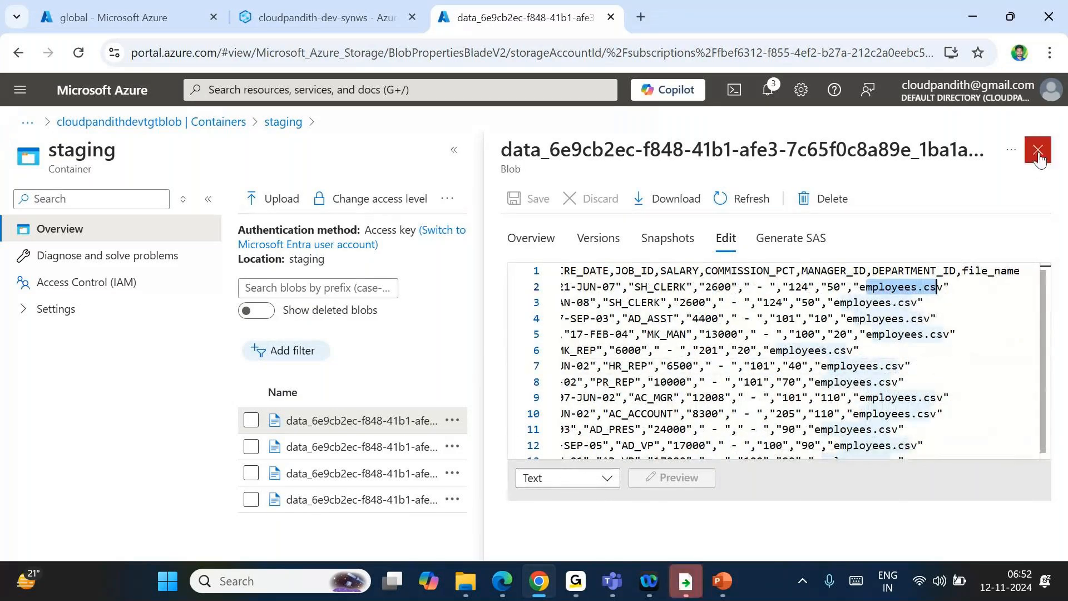
click(1039, 159)
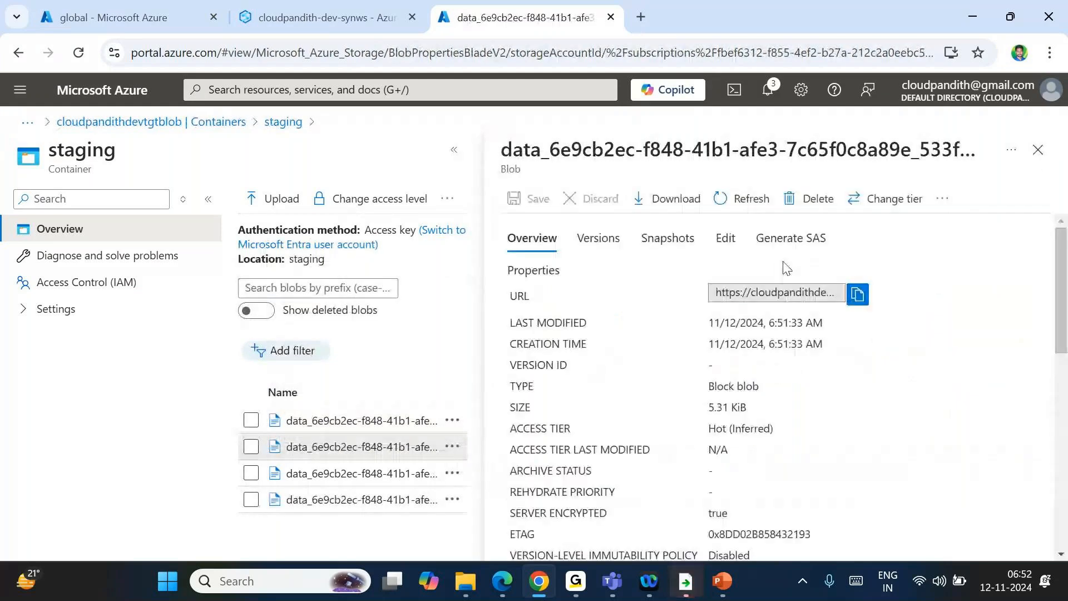
Step: Inspect the contents of the second and third data files for their file_name column values
click(725, 238)
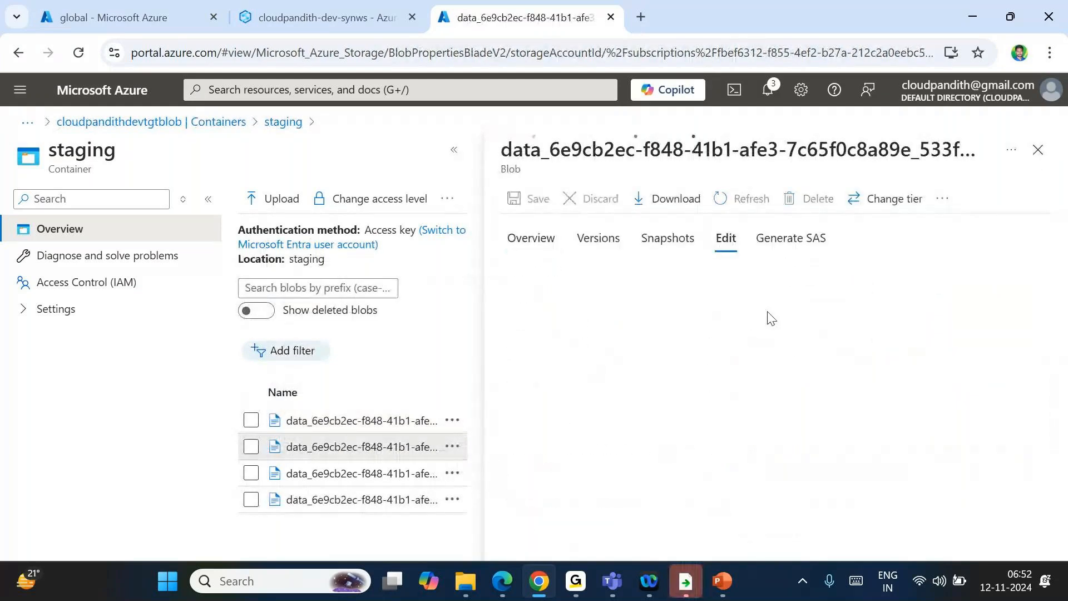
scroll(887, 304, right, 3)
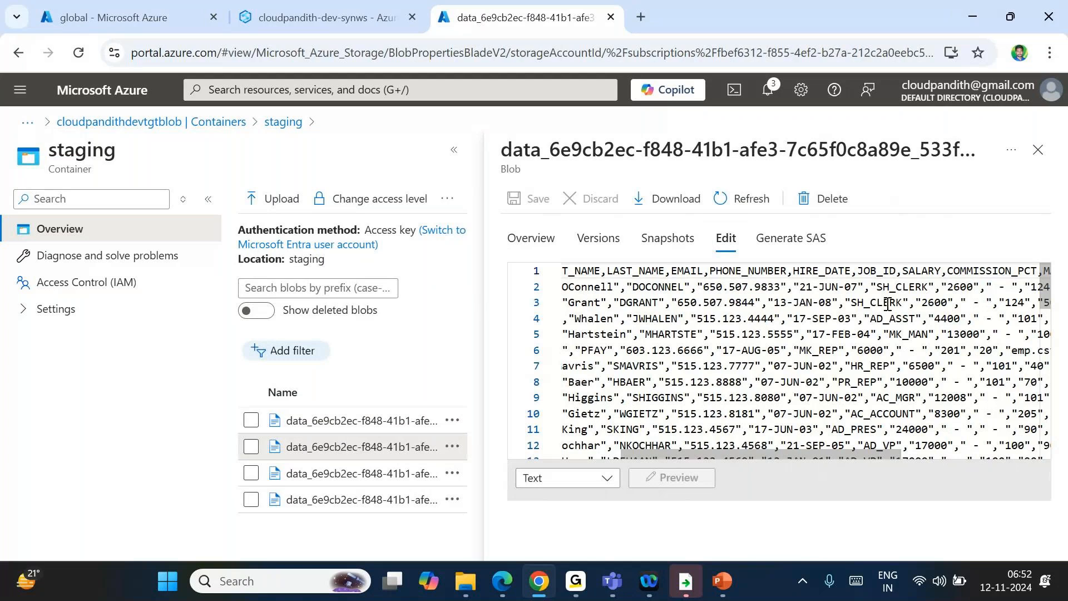
scroll(888, 304, right, 8)
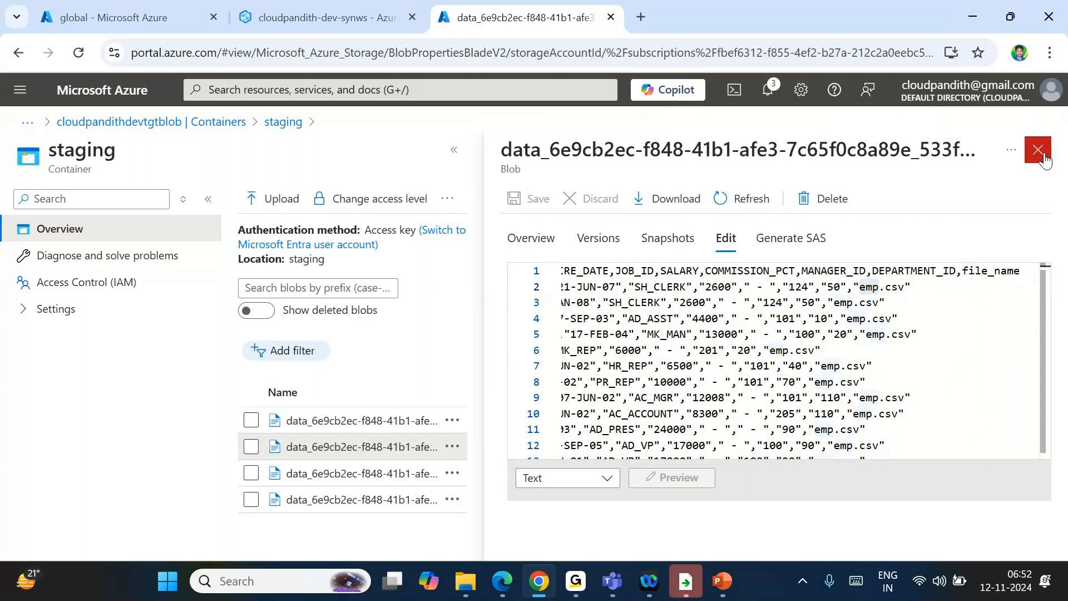
click(1038, 150)
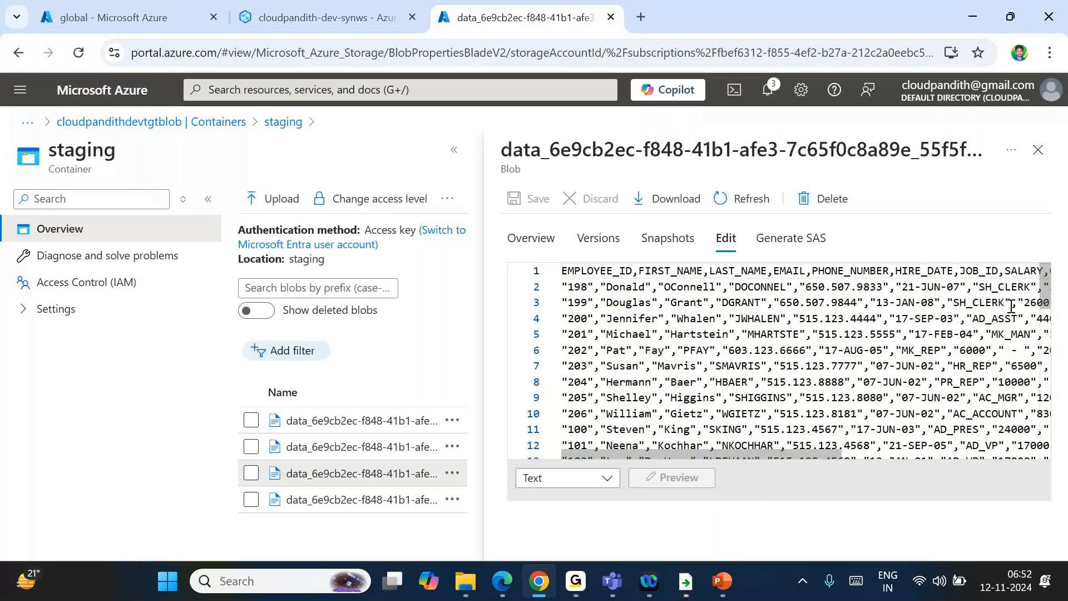
scroll(946, 300, right, 6)
double_click(897, 286)
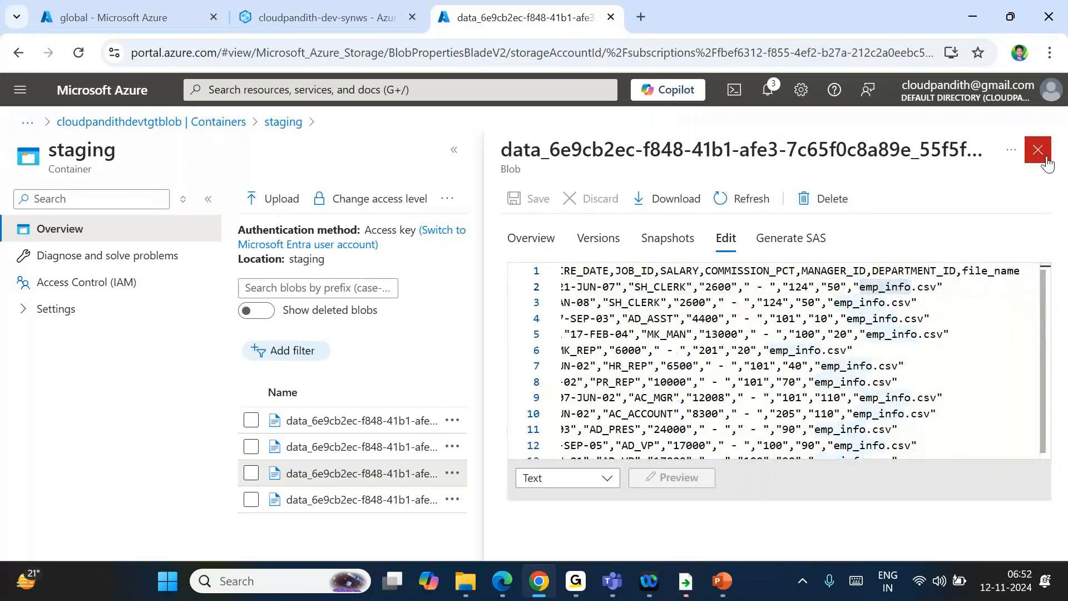
click(1037, 150)
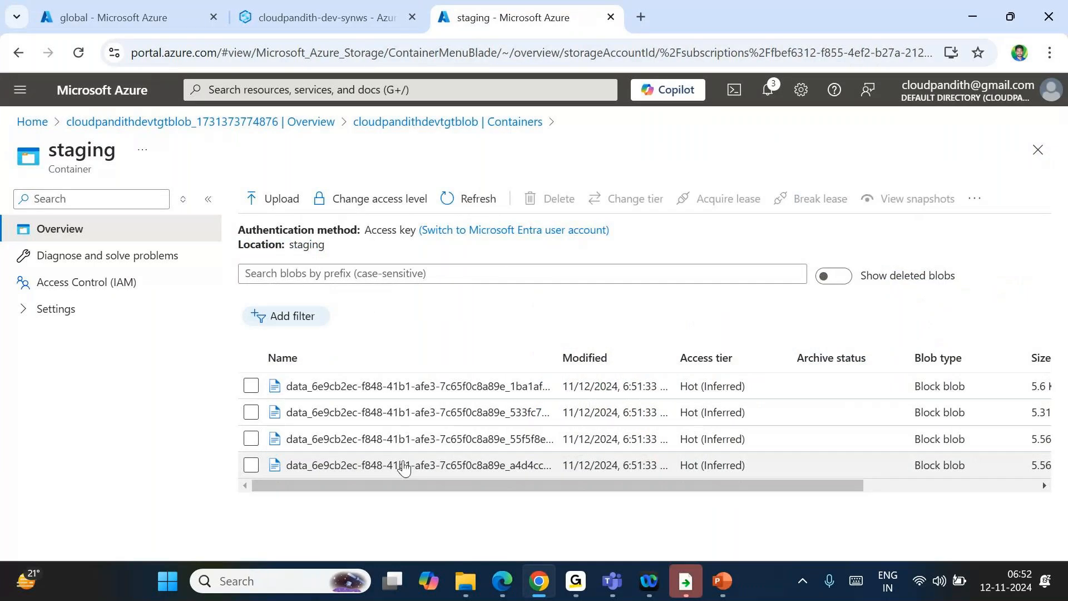
Step: Open the fourth data file in the staging container and check its file_name column values
click(403, 467)
click(726, 239)
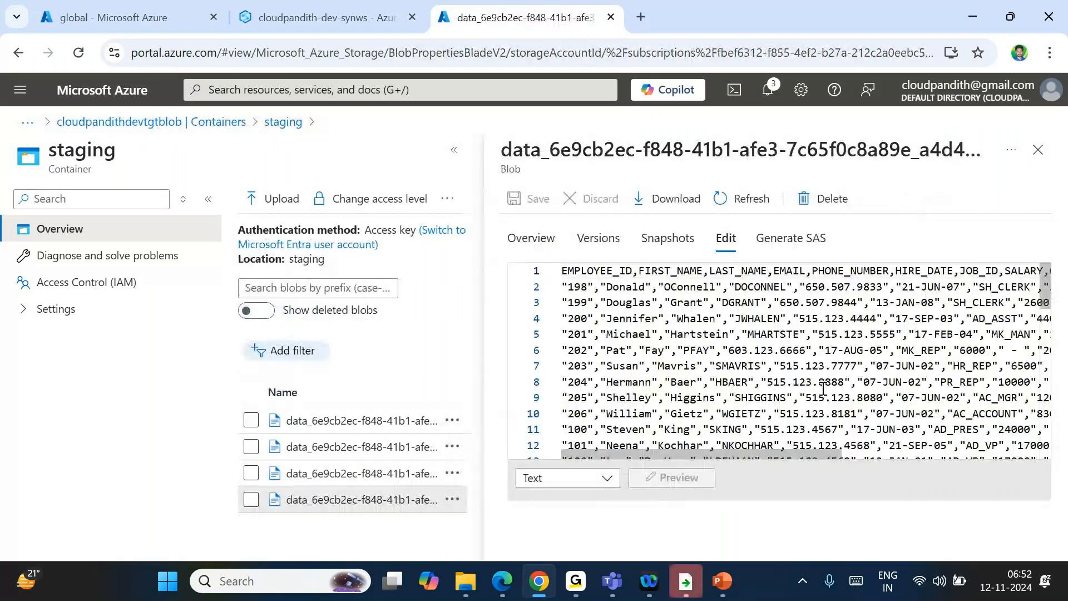
scroll(892, 356, right, 5)
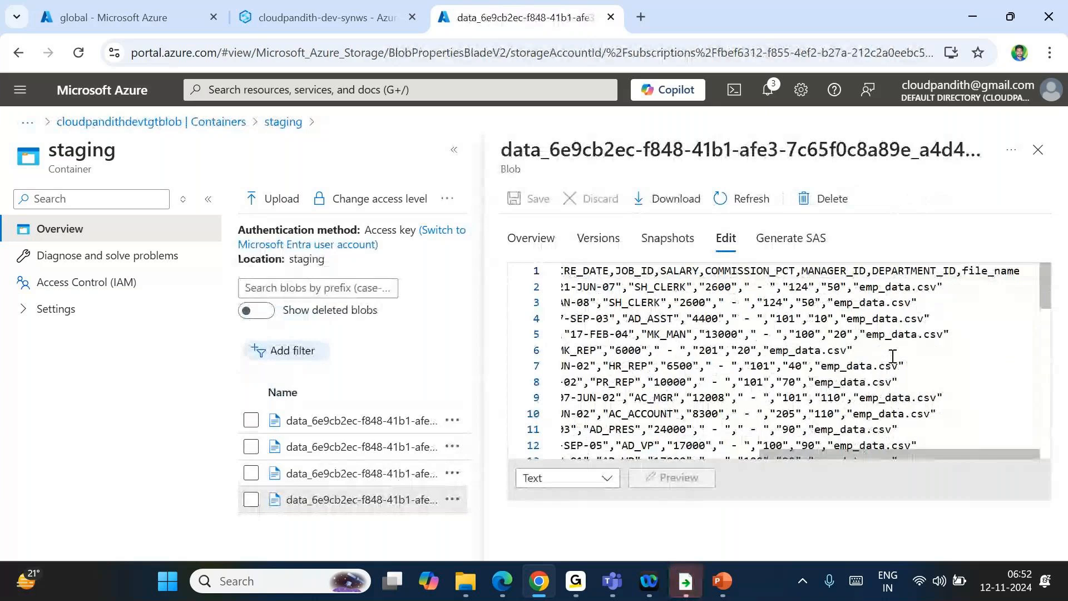
click(1038, 149)
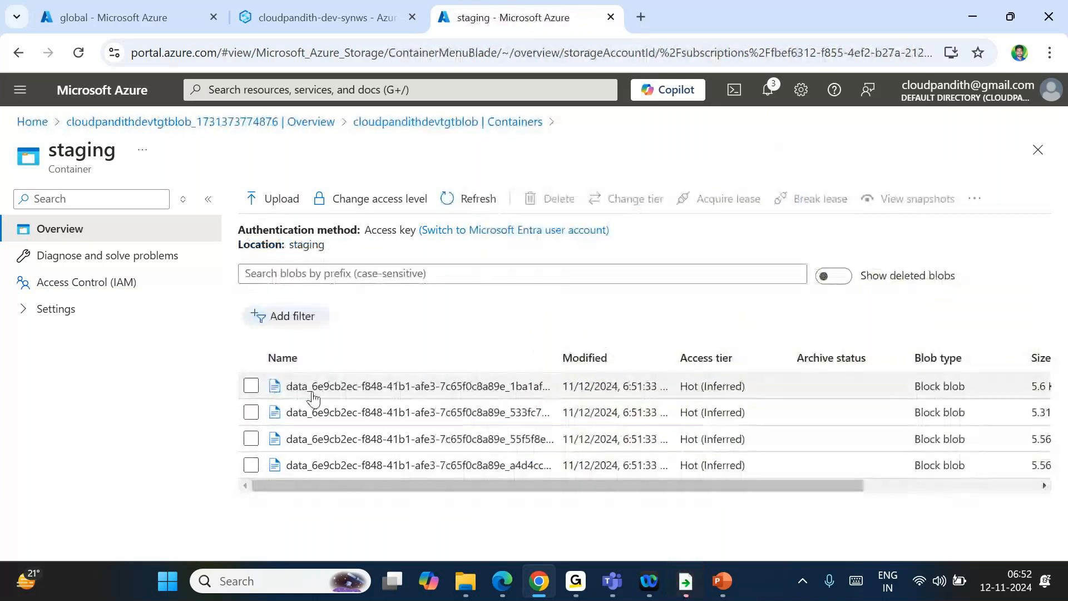
click(252, 385)
click(250, 412)
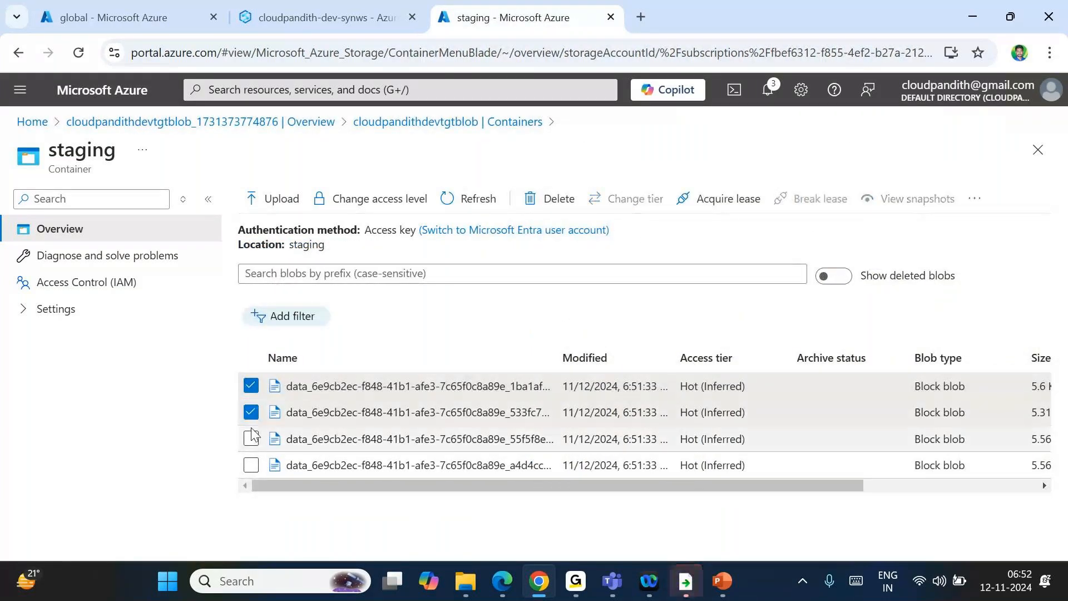
click(251, 414)
click(252, 386)
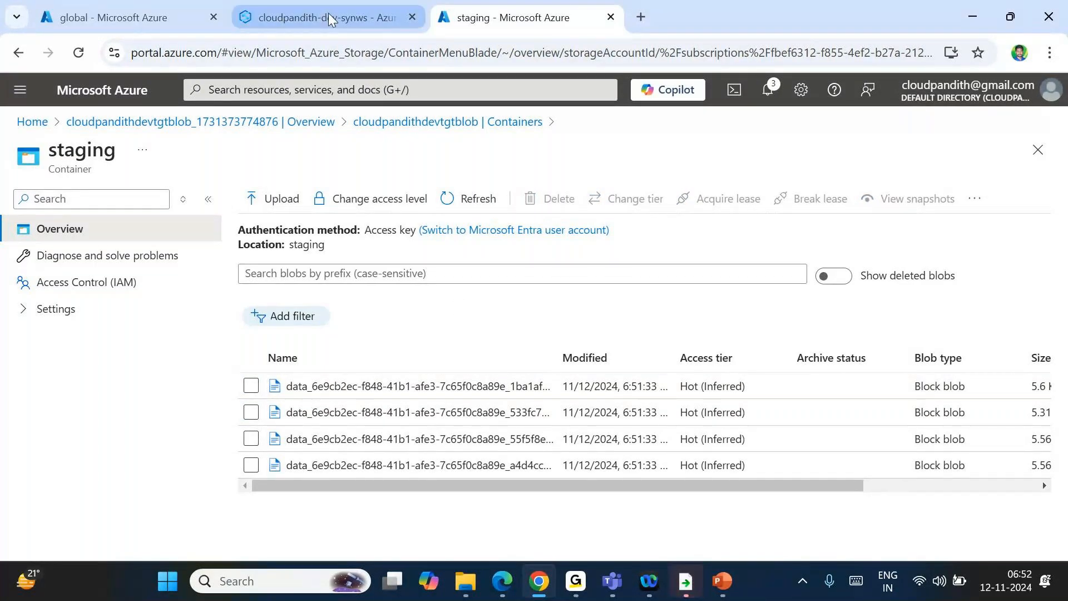
Step: Return to the Synapse pipeline and set the Copy data1 sink's copy behavior to Merge files
mouse_move(328, 12)
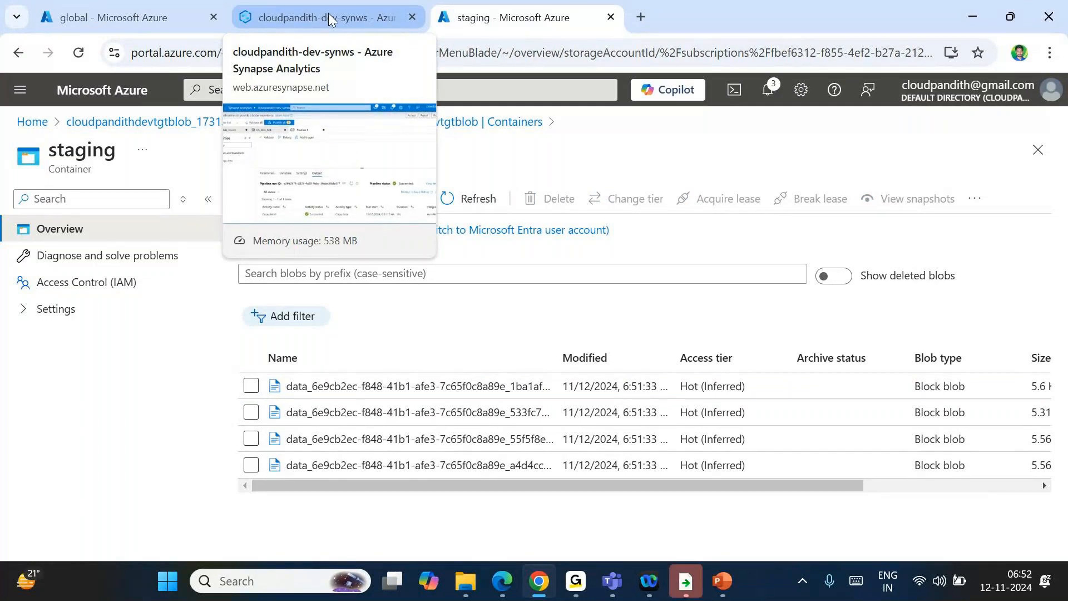
click(329, 14)
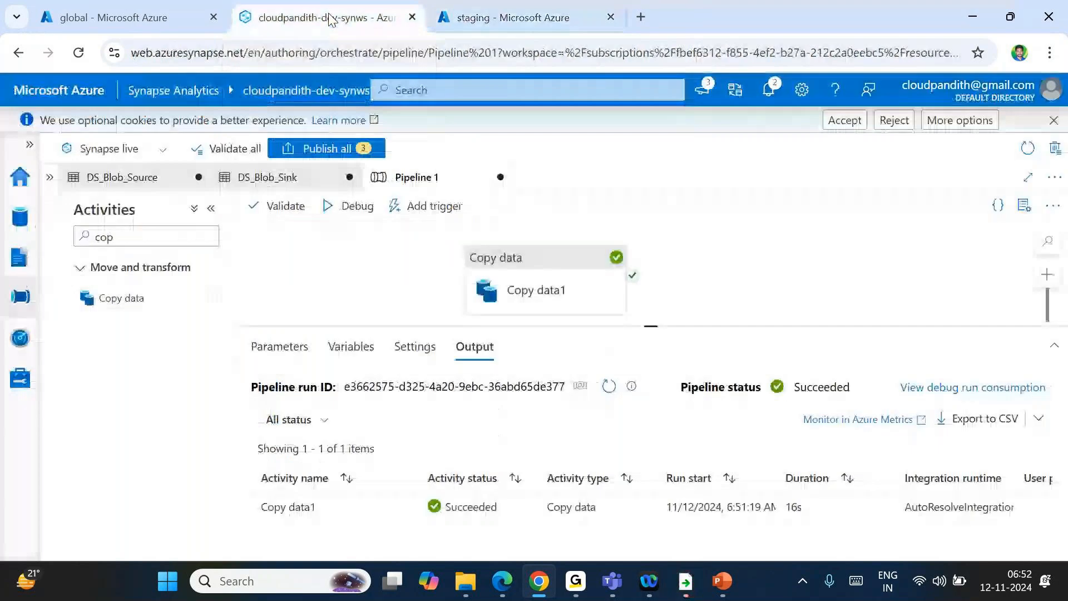
click(537, 272)
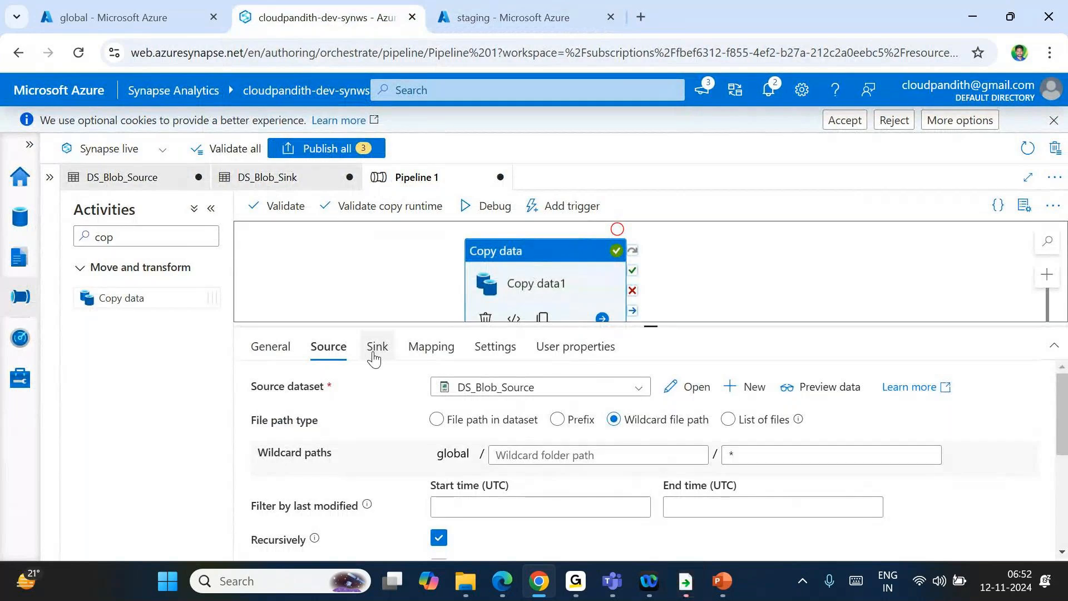
scroll(404, 456, down, 2)
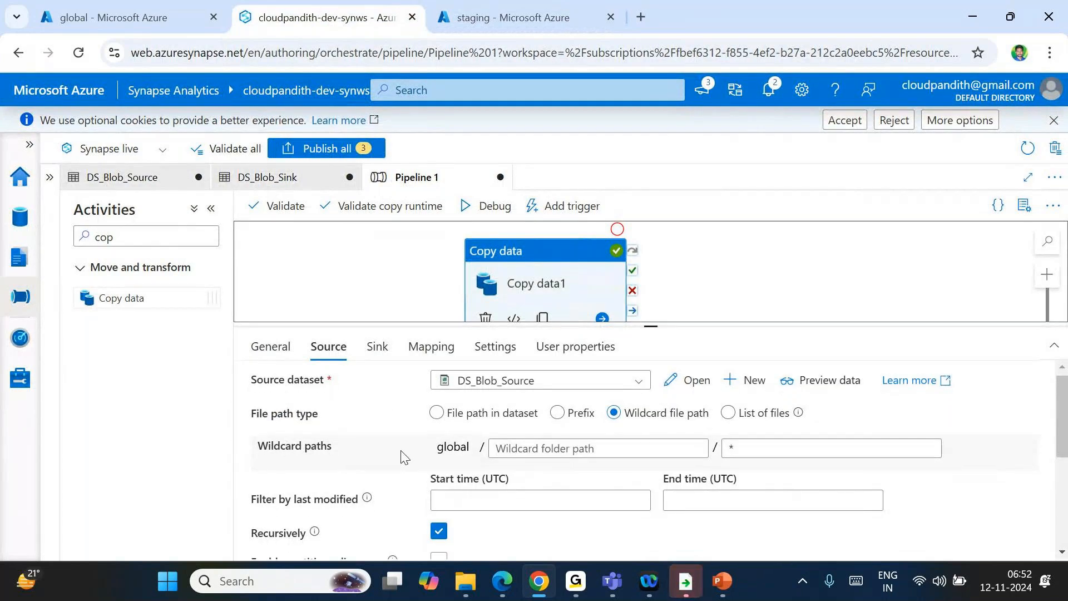
scroll(405, 456, up, 2)
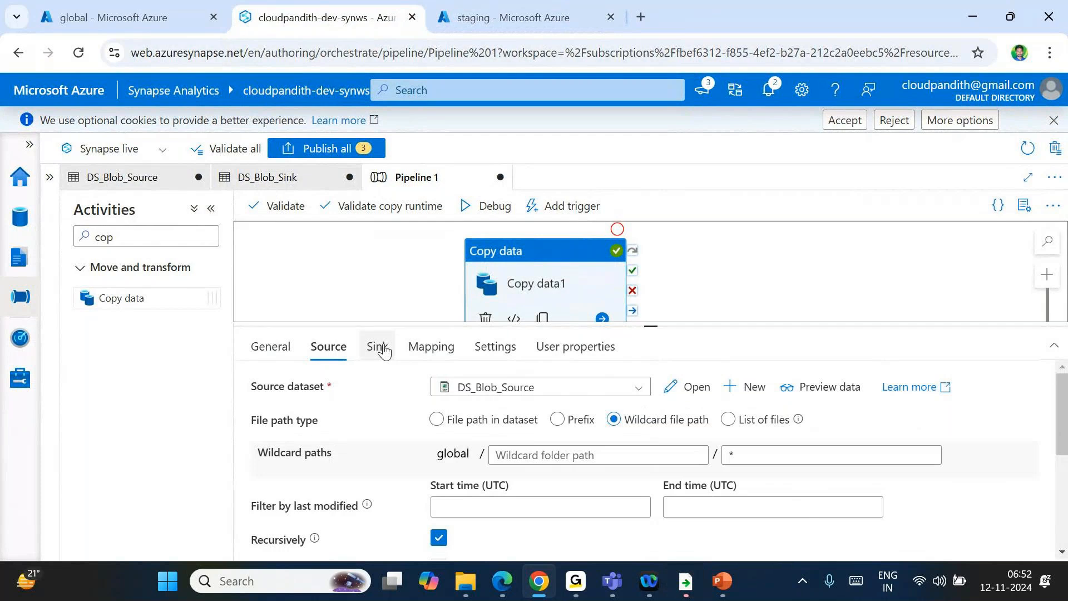
click(383, 349)
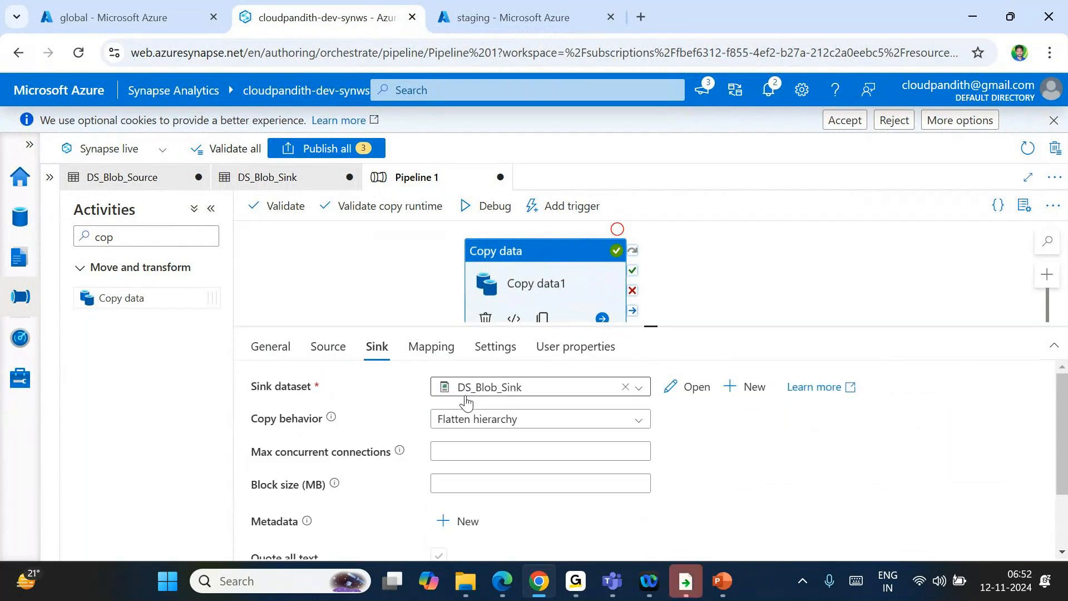
click(485, 420)
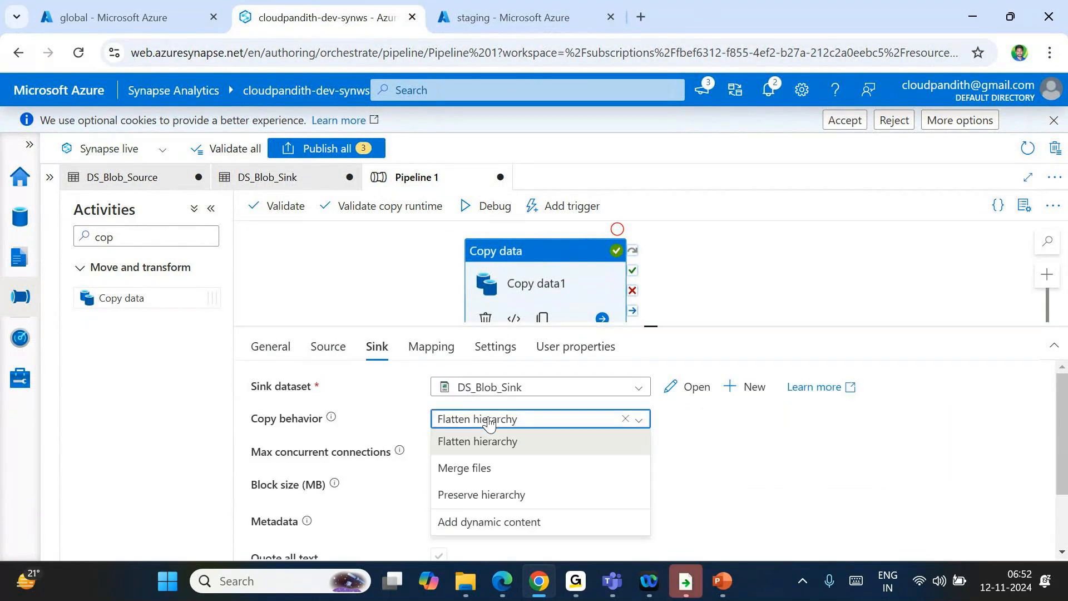
click(479, 469)
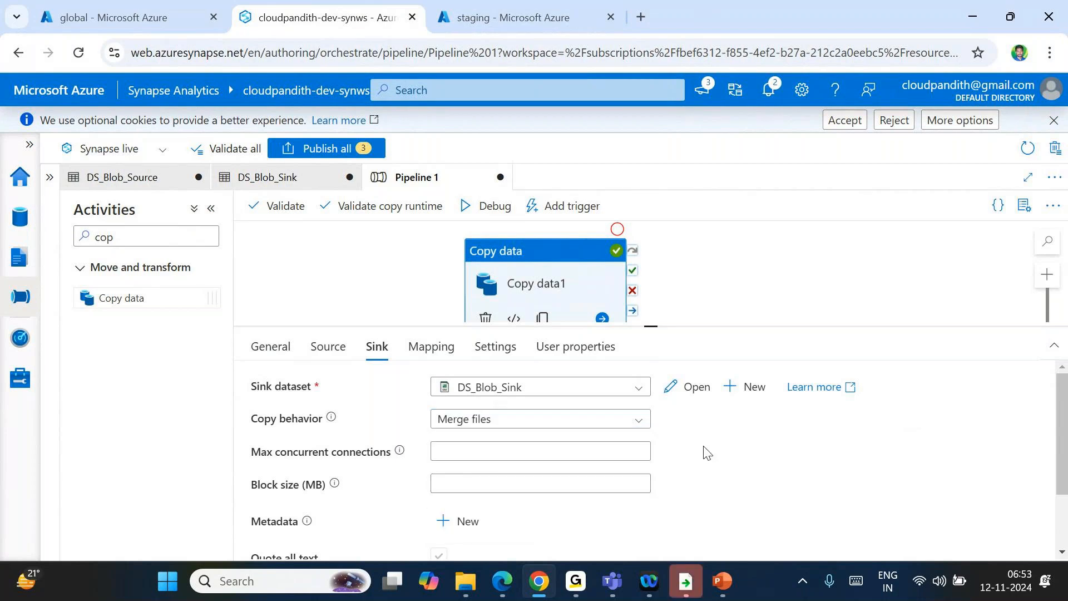
Step: Review the Copy data1 source settings, including the wildcard path and recursive option, and return to the sink settings
click(327, 346)
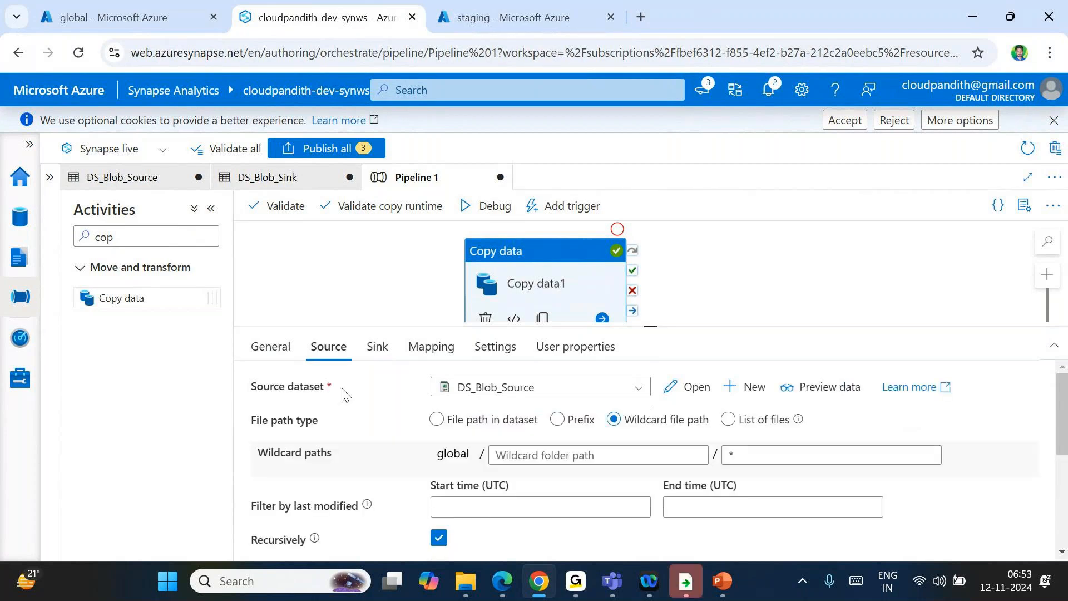
scroll(356, 439, down, 2)
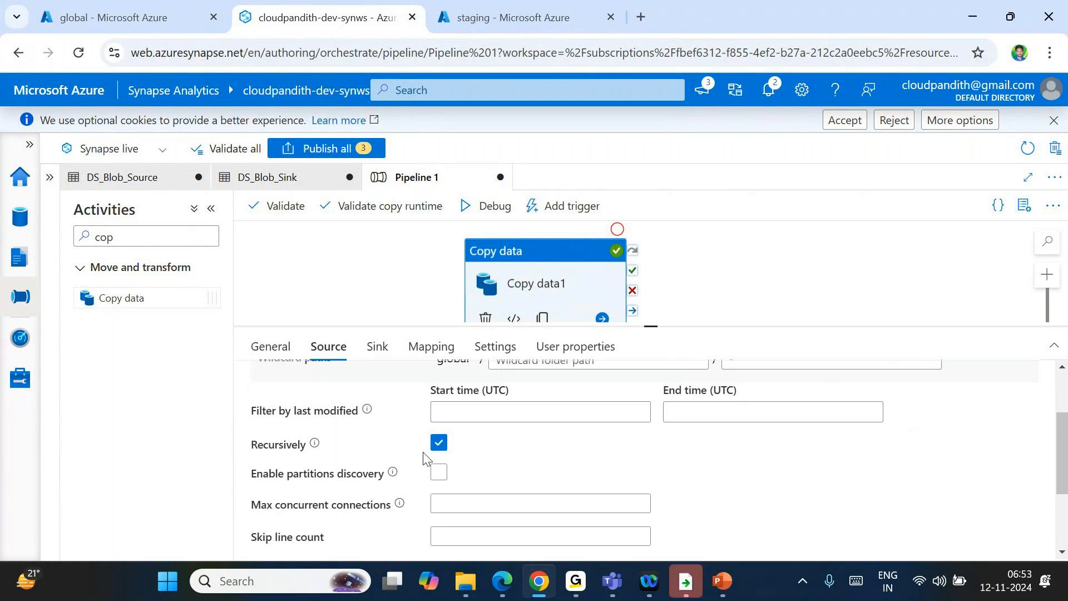
click(377, 346)
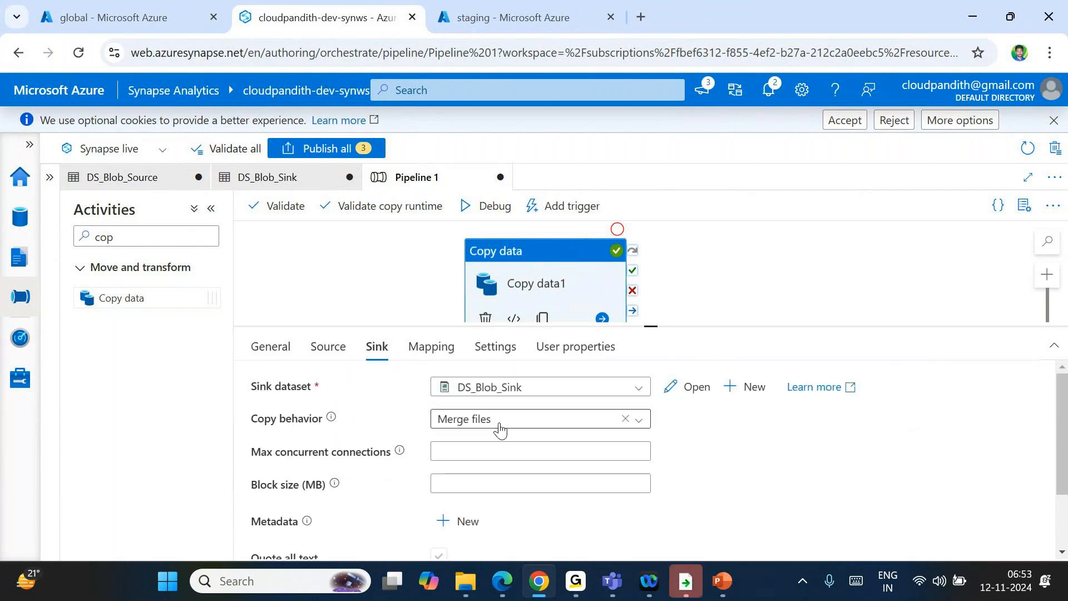
Step: Debug the pipeline with the Merge files copy behavior and refresh its activity runs until the run finishes
click(501, 216)
scroll(578, 489, down, 2)
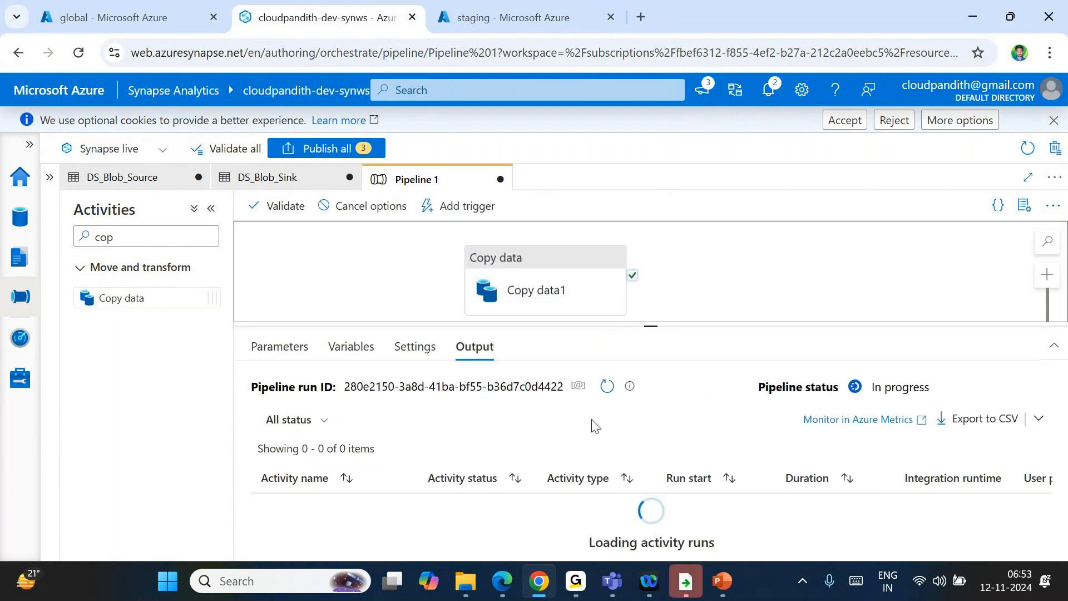
click(606, 389)
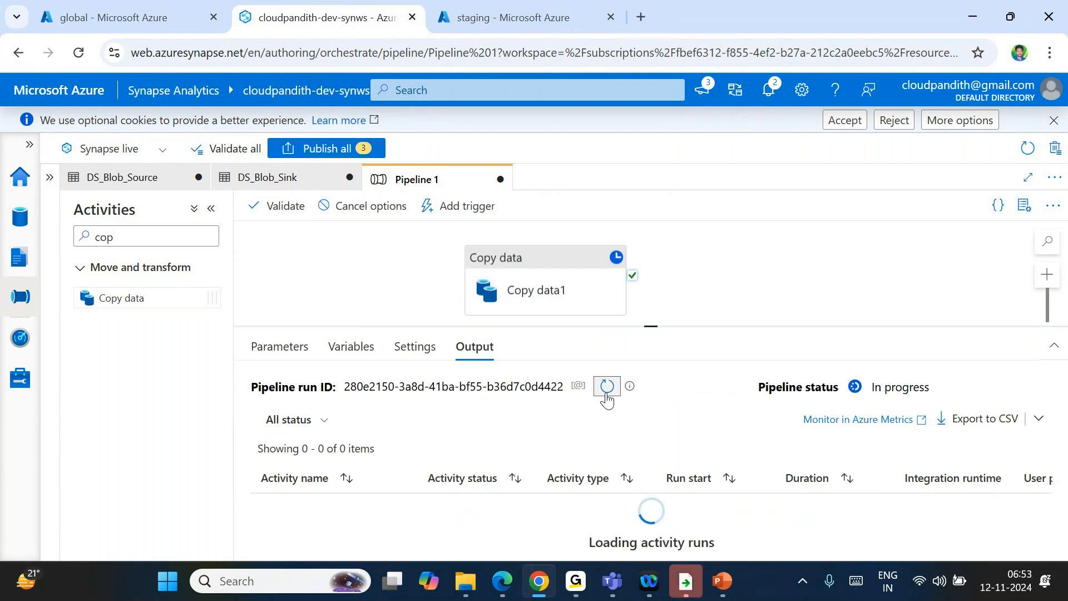
click(606, 395)
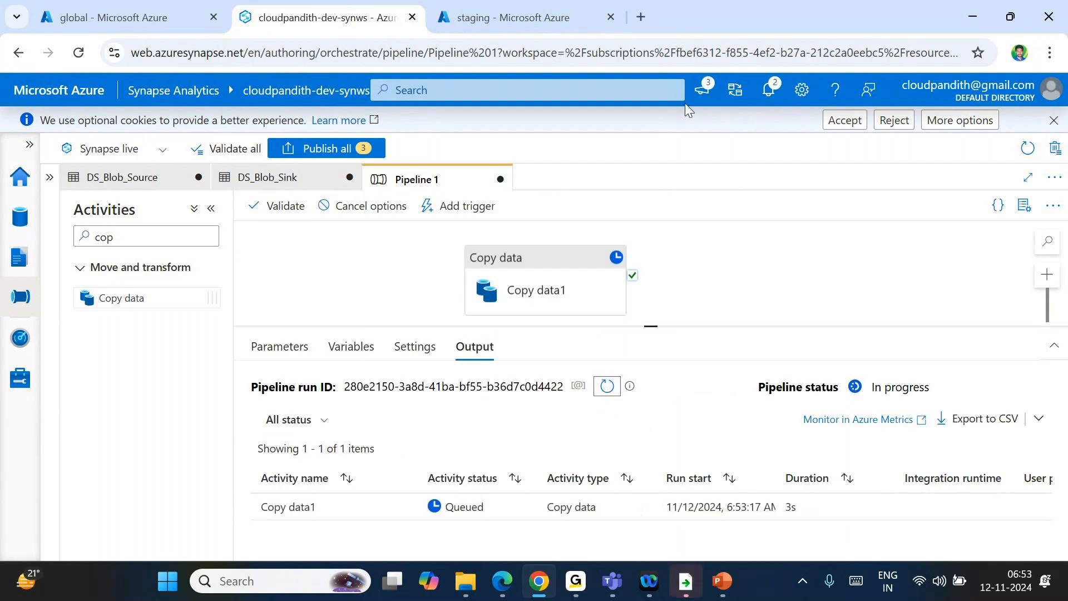
click(607, 384)
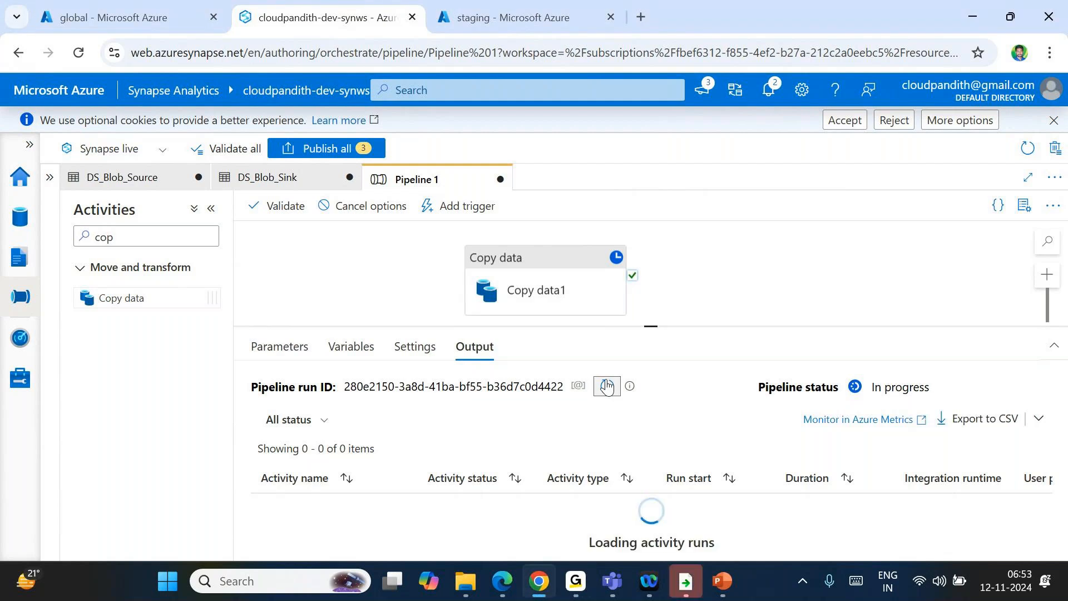
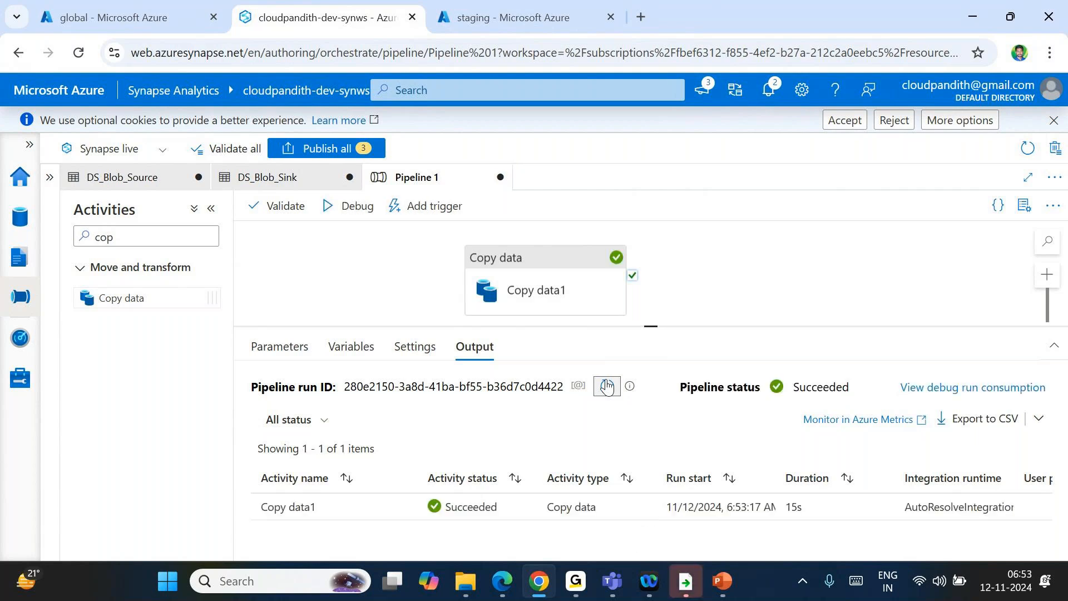
click(606, 385)
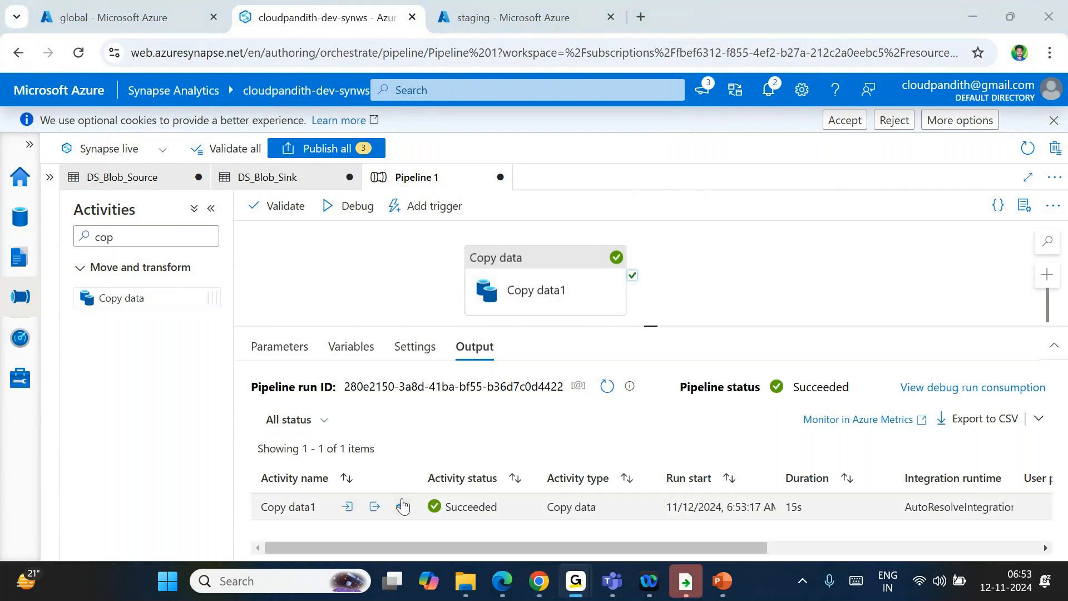
Step: Open the Copy data1 run details, compare the files read with the files written, and close the details
click(400, 508)
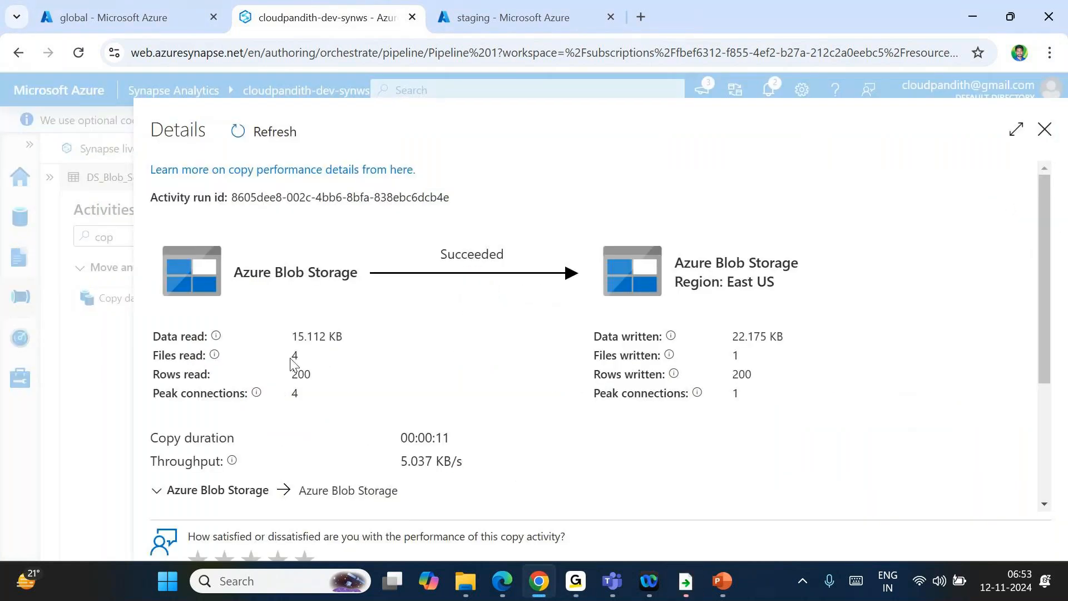
double_click(295, 356)
double_click(735, 356)
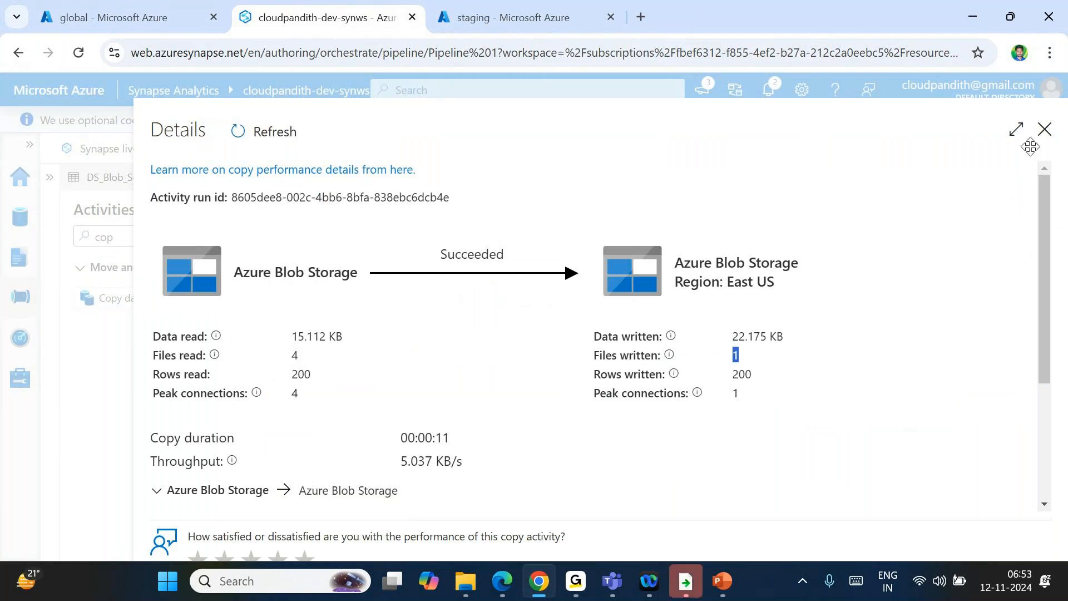
click(1044, 130)
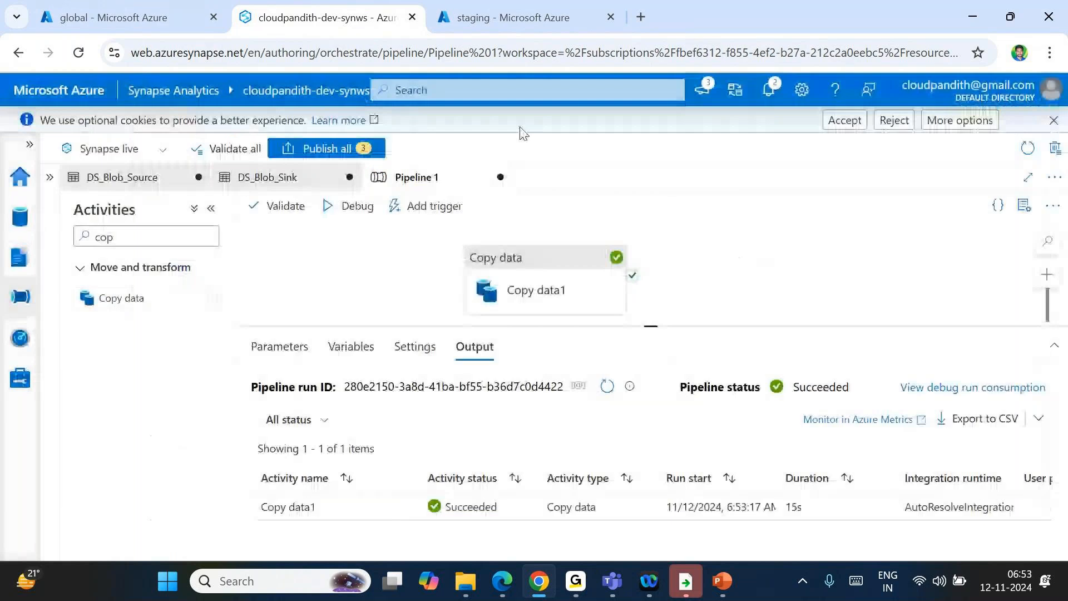
Step: Refresh the target staging container and compare the newest data file's size with the sizes of the four earlier files
click(486, 8)
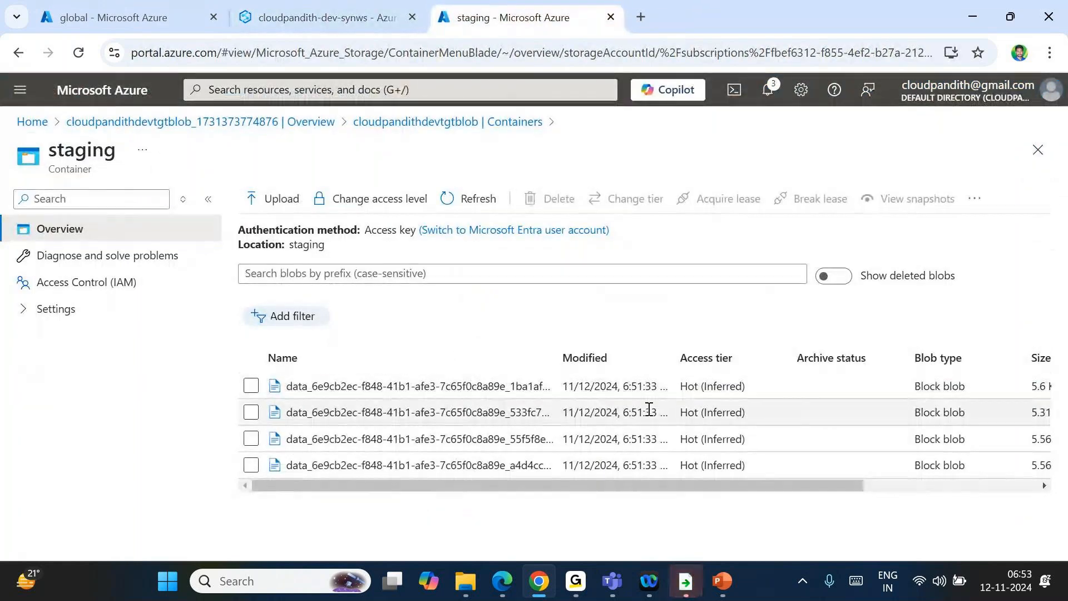
click(473, 201)
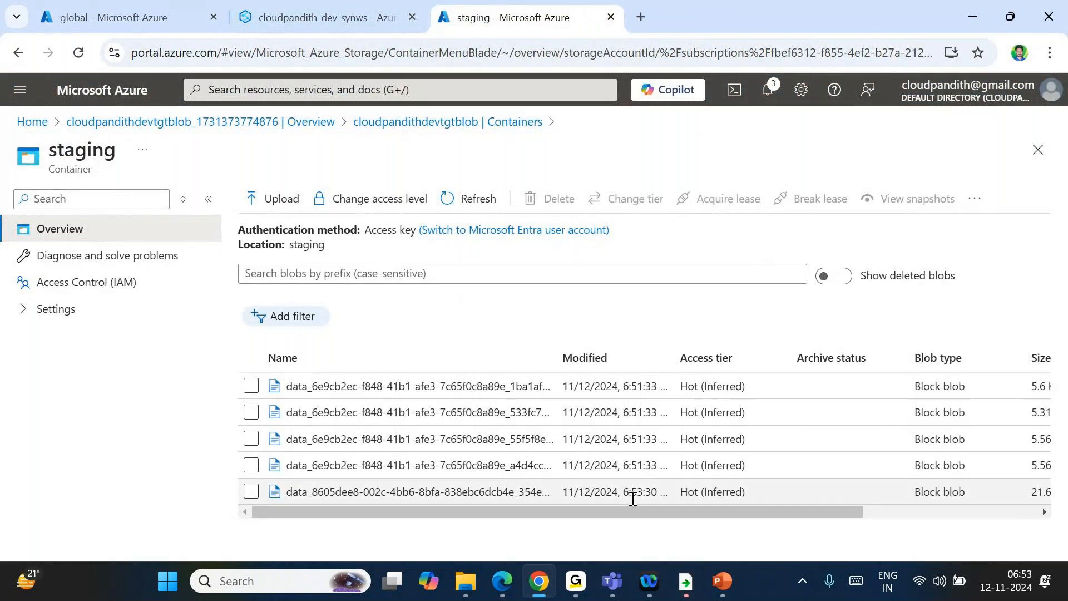
scroll(638, 492, right, 3)
scroll(848, 512, right, 2)
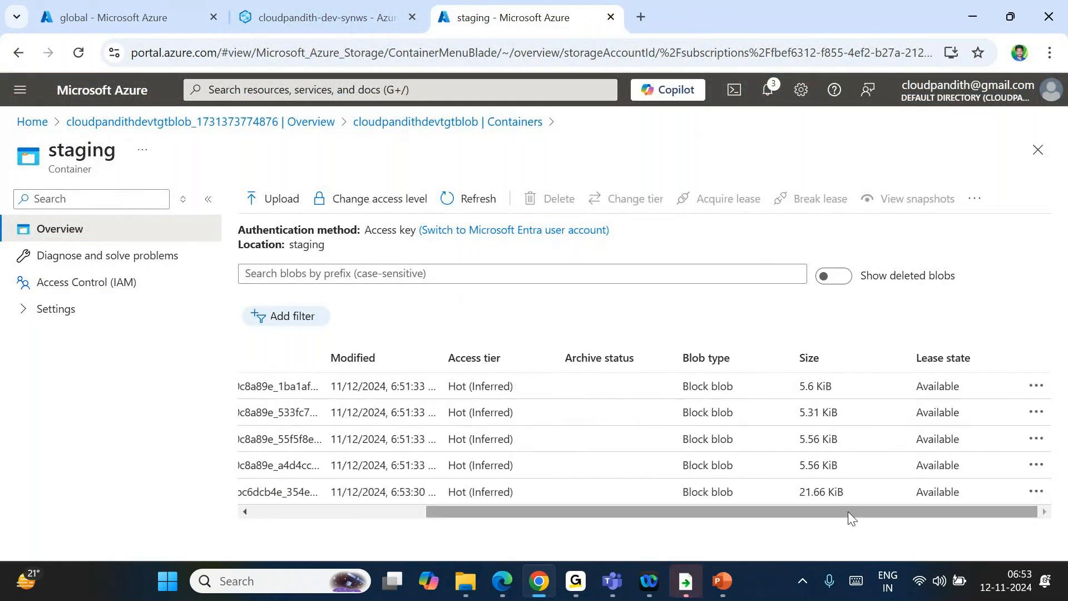
triple_click(812, 492)
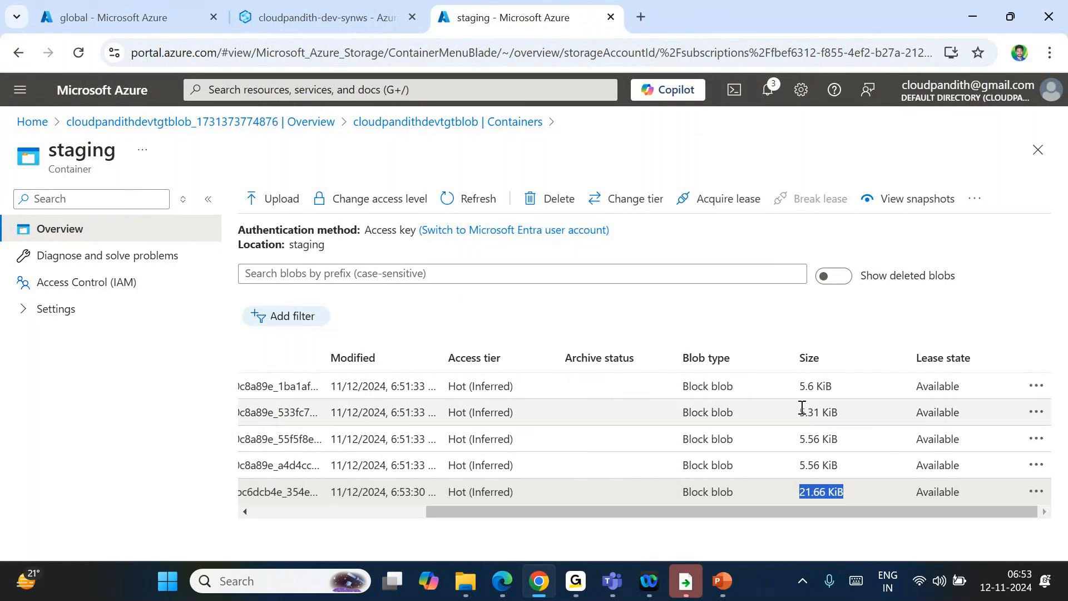
triple_click(829, 386)
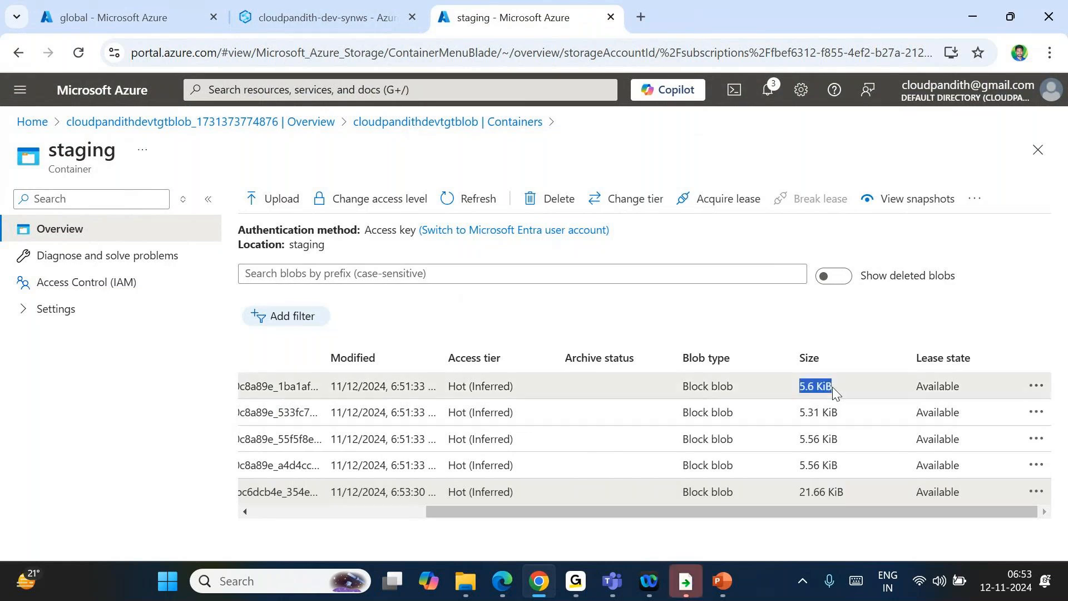
triple_click(801, 413)
triple_click(846, 441)
click(801, 466)
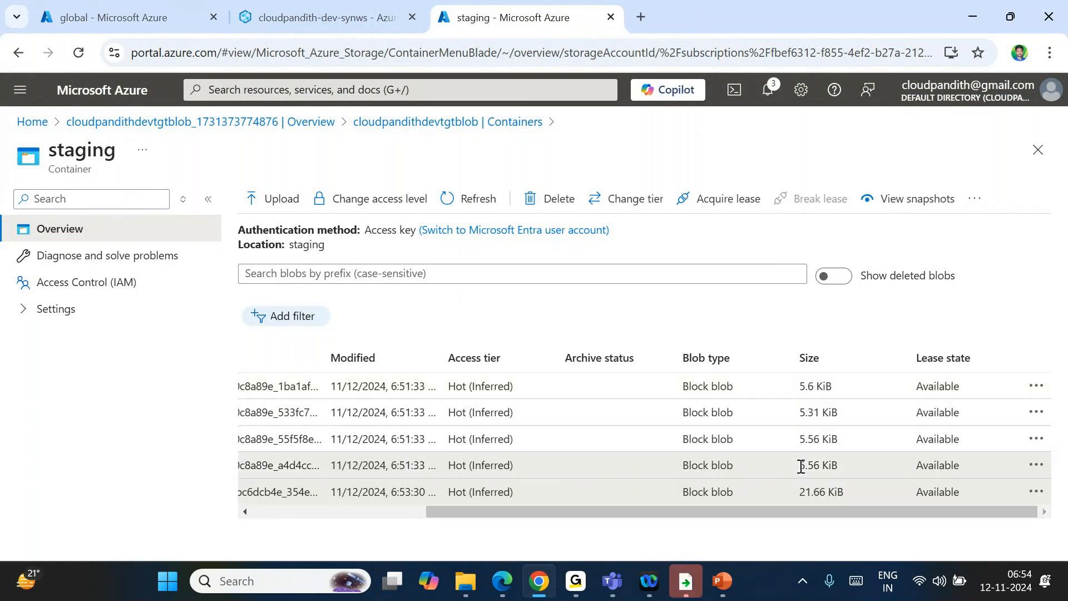
triple_click(801, 466)
double_click(828, 491)
click(829, 490)
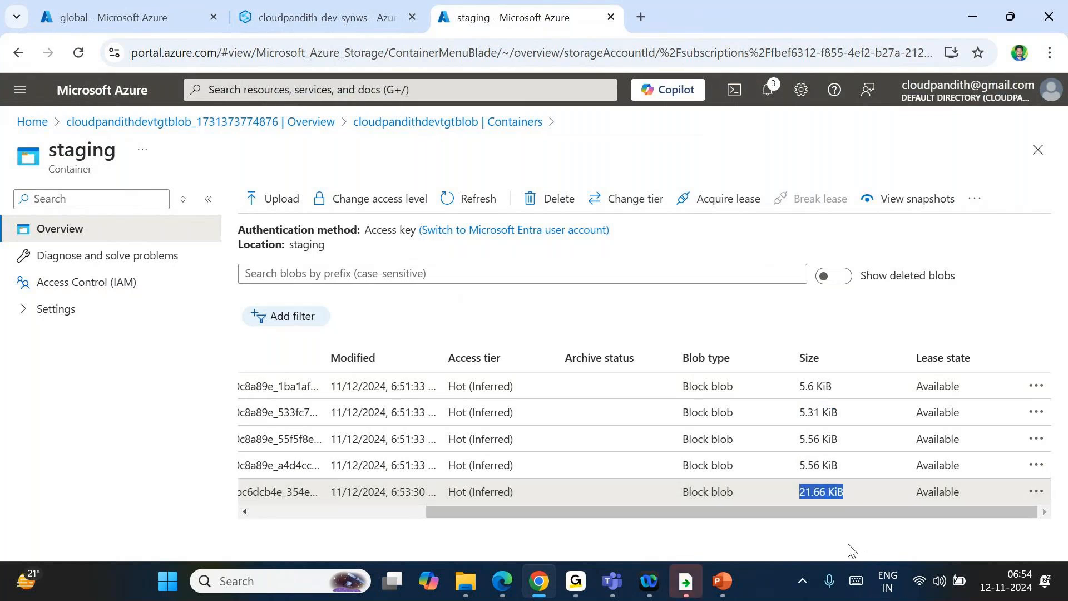
Step: Open the newest data file in the staging container and display its text contents
click(531, 497)
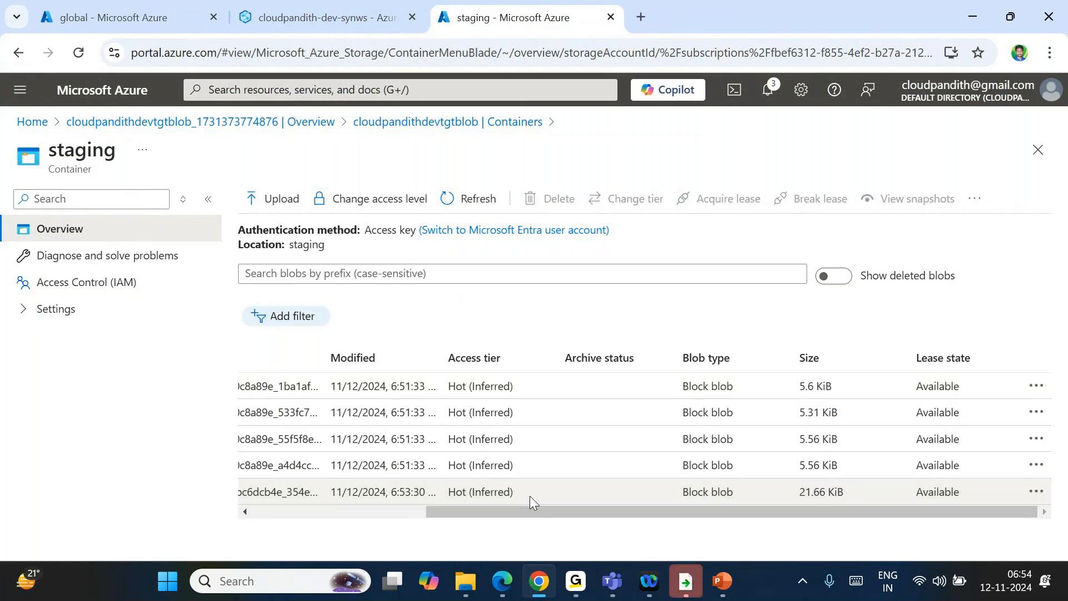
click(402, 495)
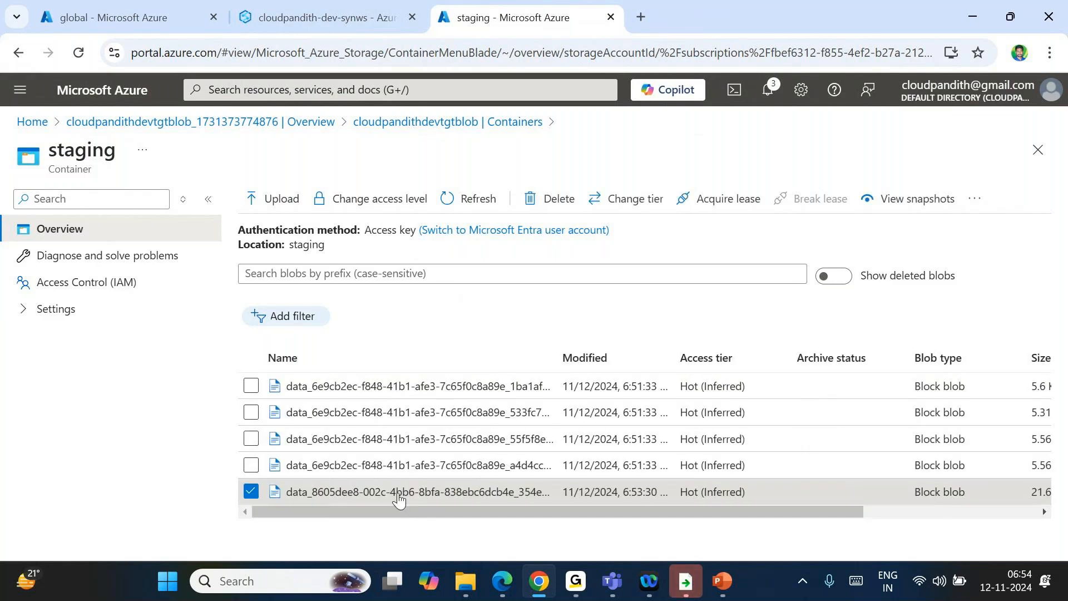
click(399, 493)
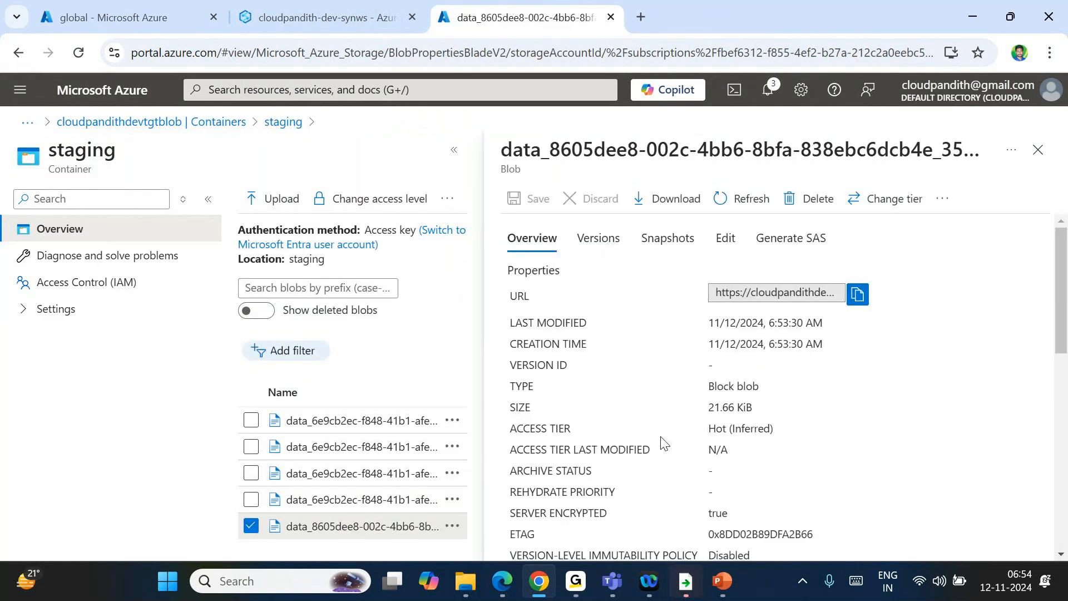
click(726, 240)
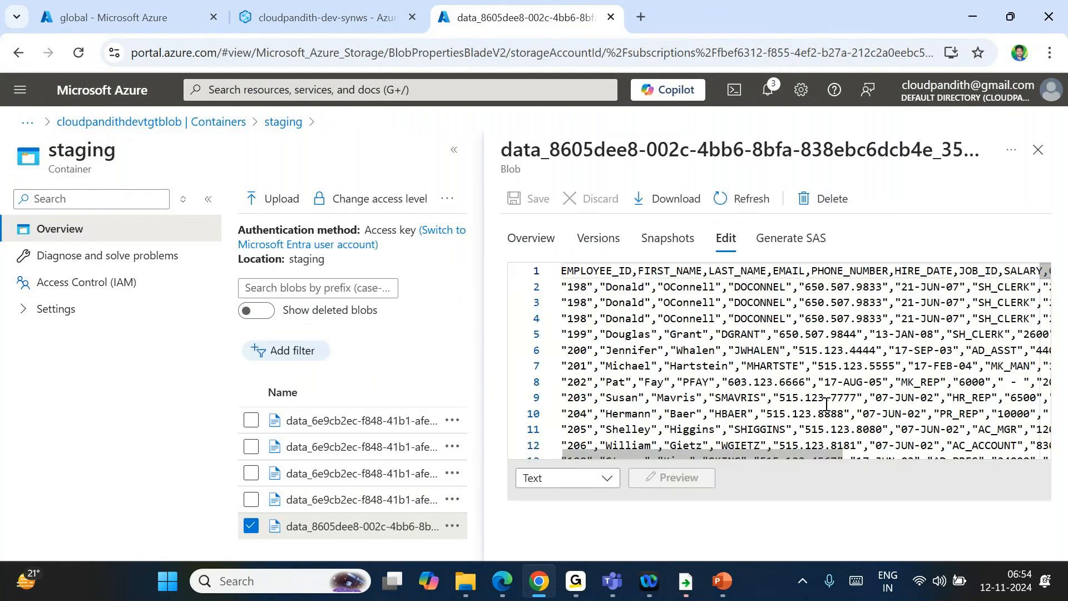
Step: Examine the file_name column in the opening rows of the merged file to compare the source file names
scroll(825, 405, right, 5)
mouse_move(878, 287)
mouse_down()
mouse_move(930, 287)
mouse_move(865, 303)
mouse_up()
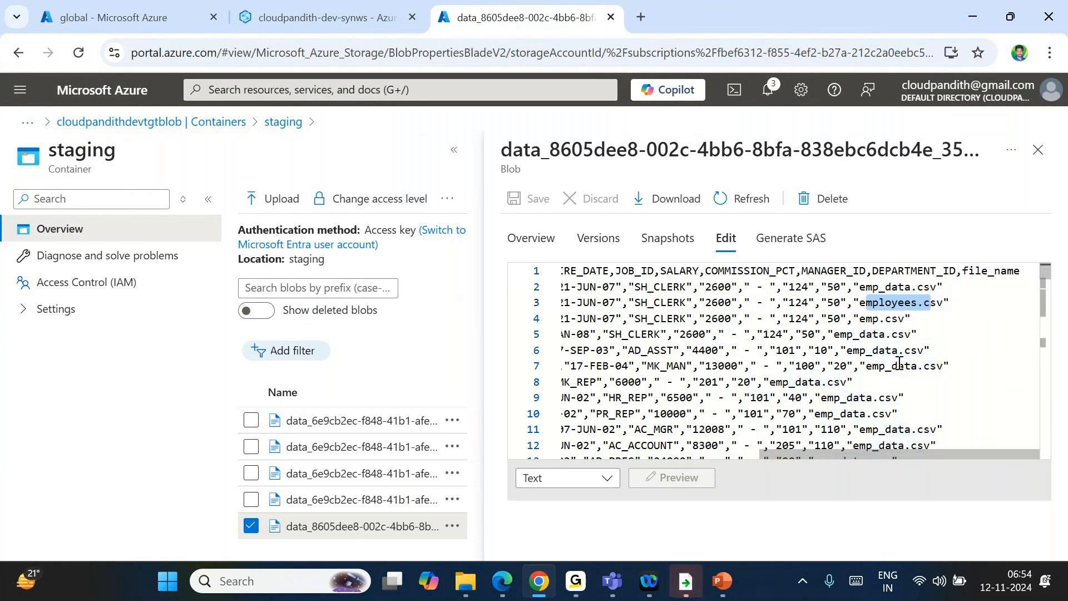
scroll(885, 389, down, 1)
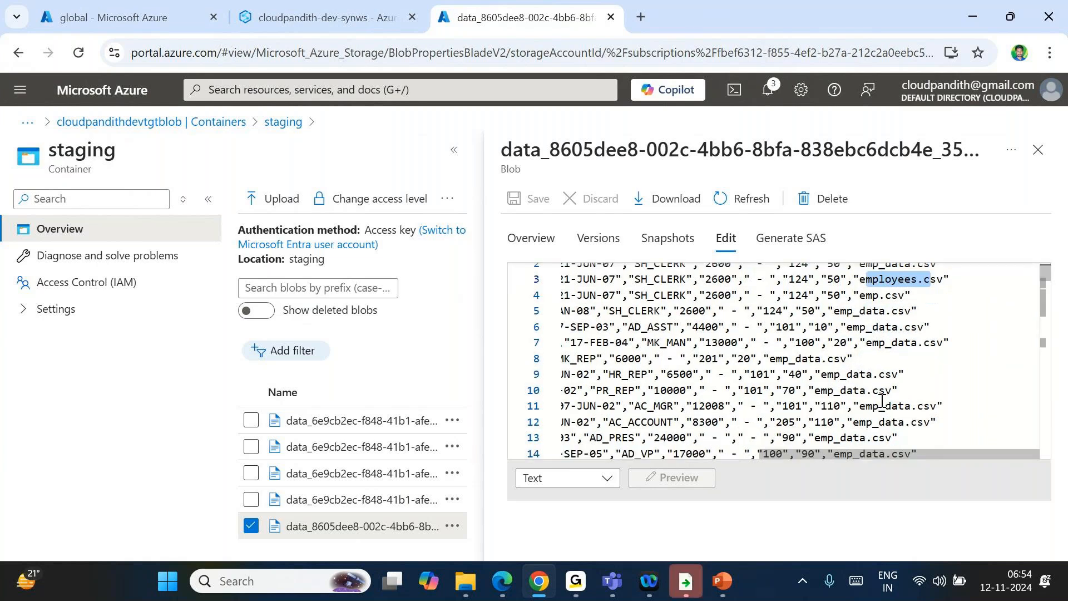
scroll(882, 400, down, 2)
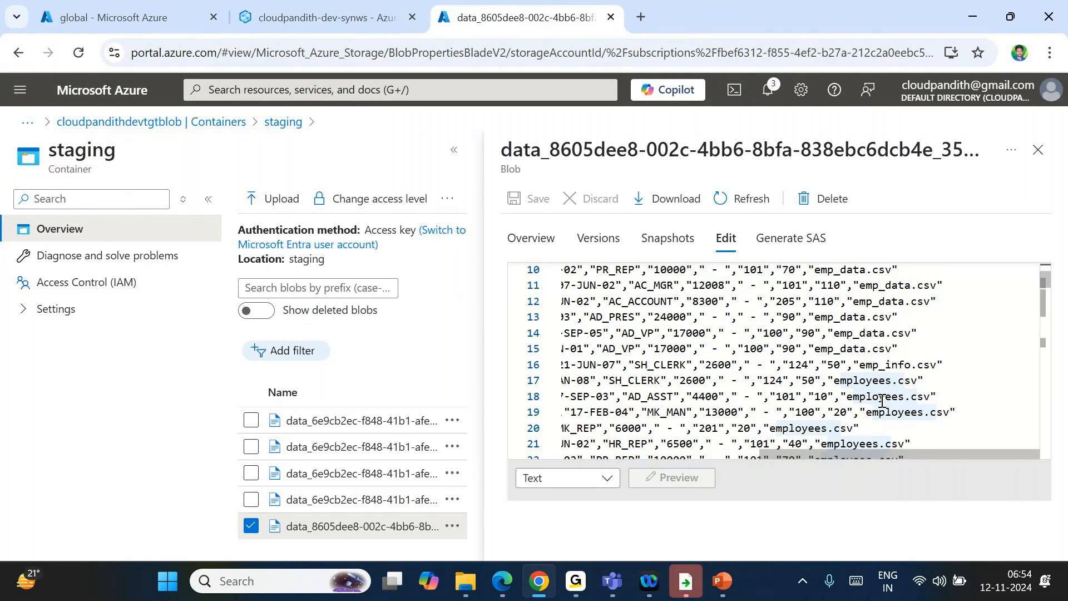
scroll(881, 400, down, 3)
scroll(882, 401, down, 1)
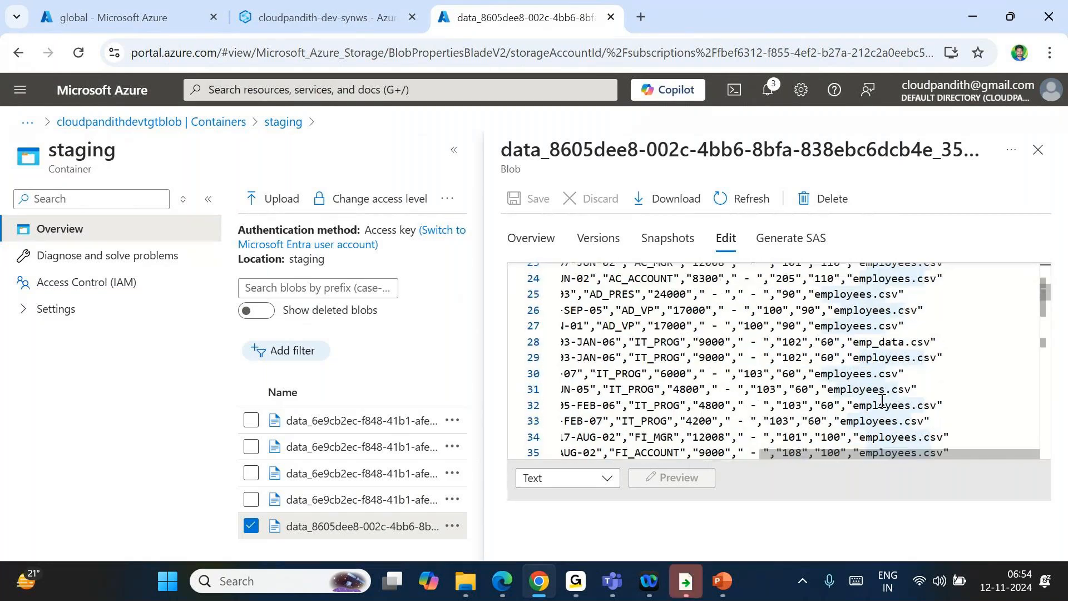
scroll(881, 401, up, 8)
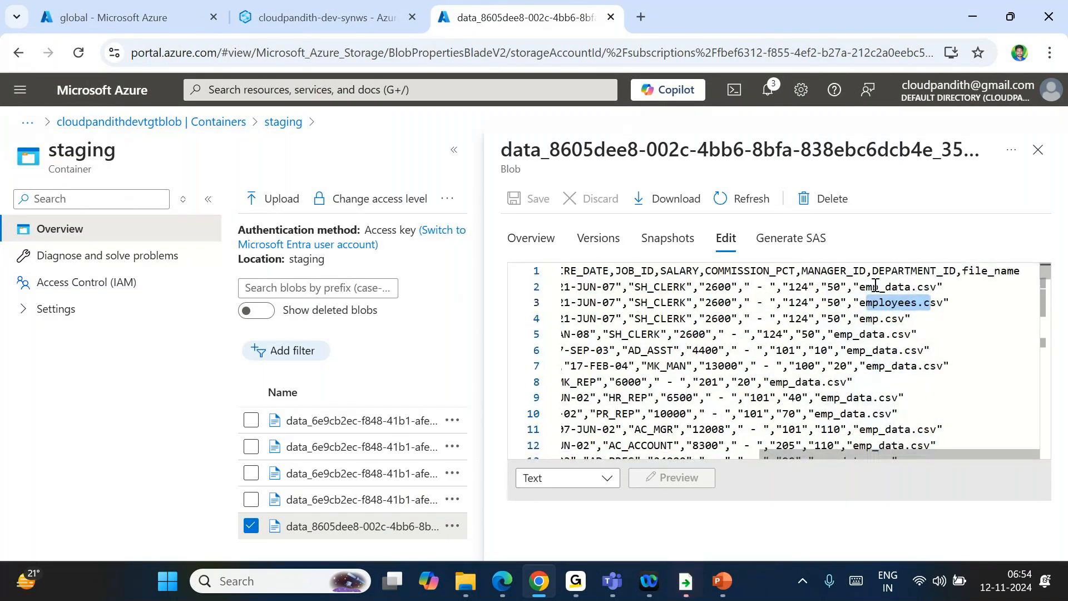
drag(872, 287, 910, 286)
drag(866, 318, 904, 318)
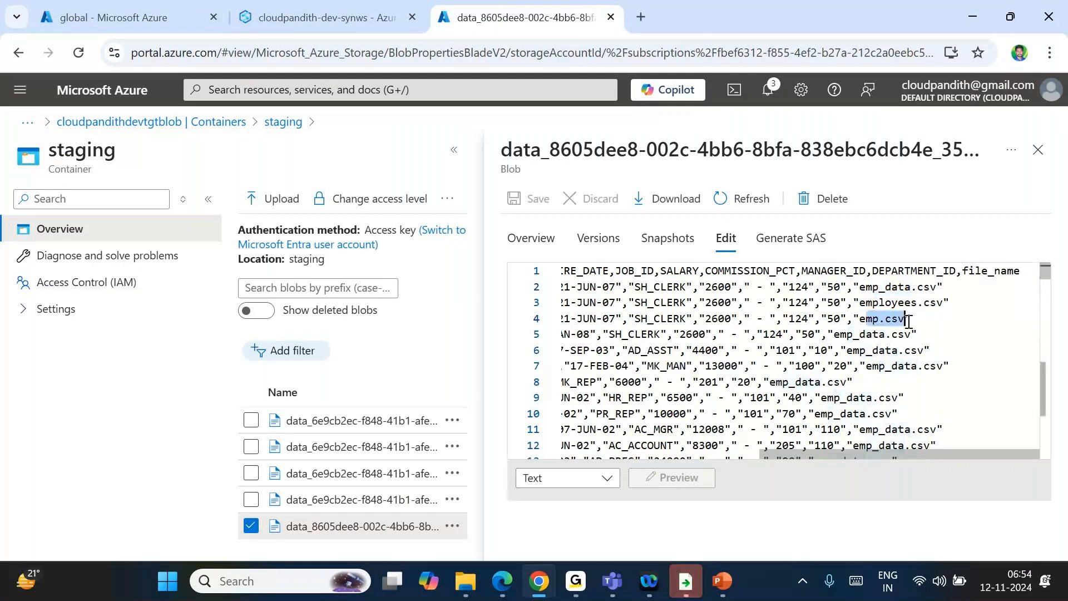
Step: Check the file_name values through the remaining rows of the merged file, down to the emp_info.csv rows
scroll(902, 400, down, 10)
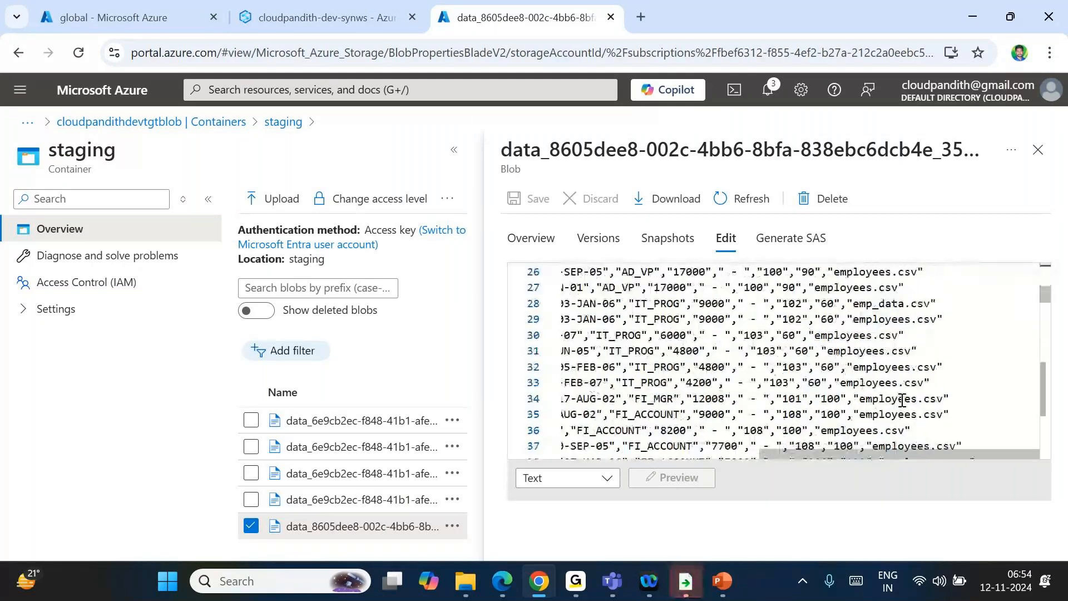
scroll(901, 400, down, 10)
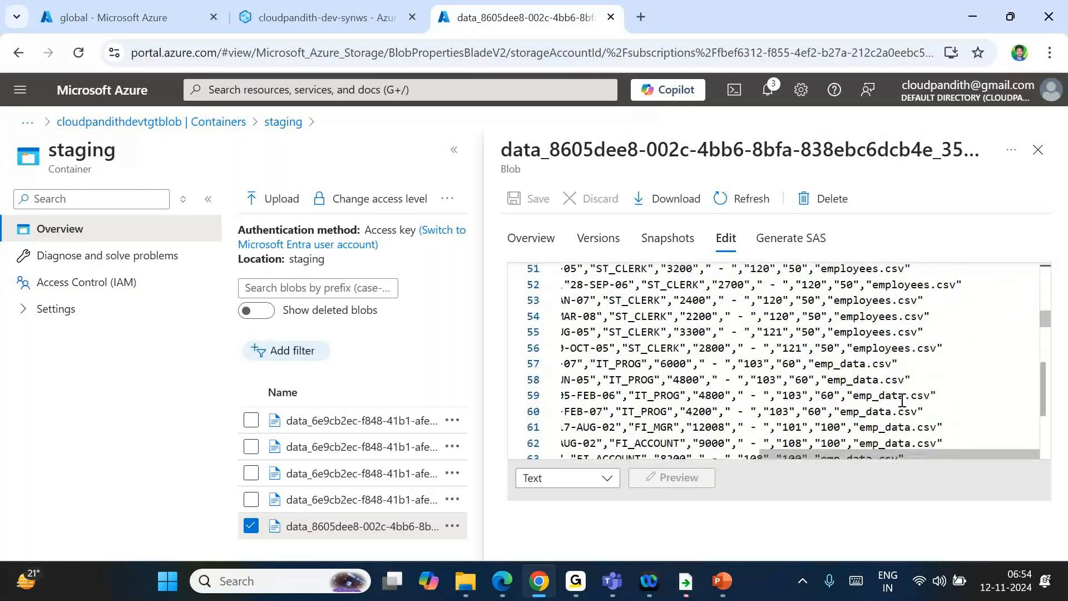
scroll(901, 400, down, 1)
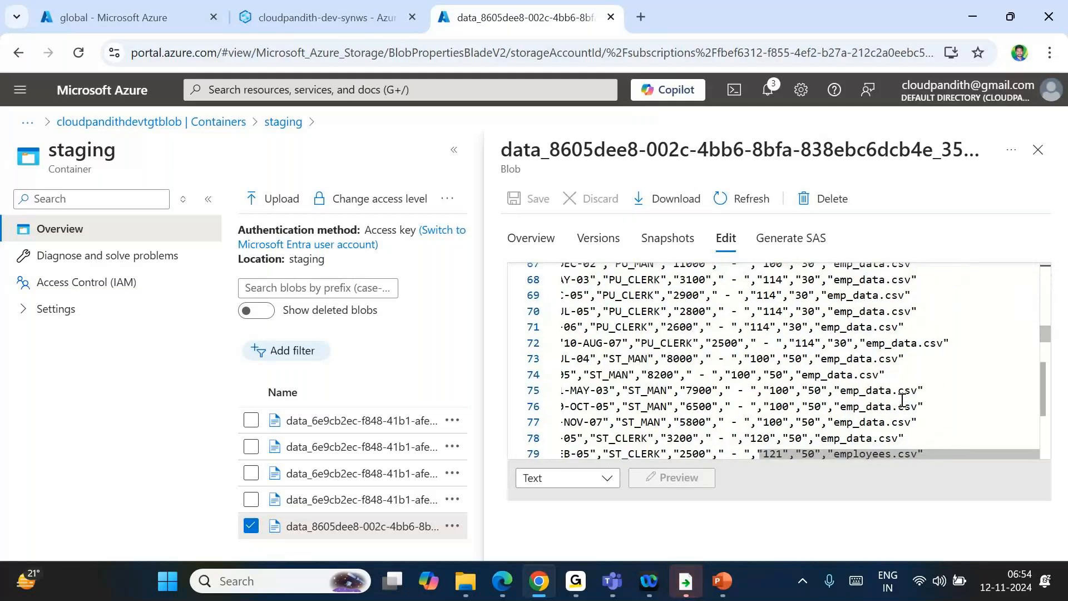
scroll(901, 400, down, 9)
scroll(901, 401, down, 8)
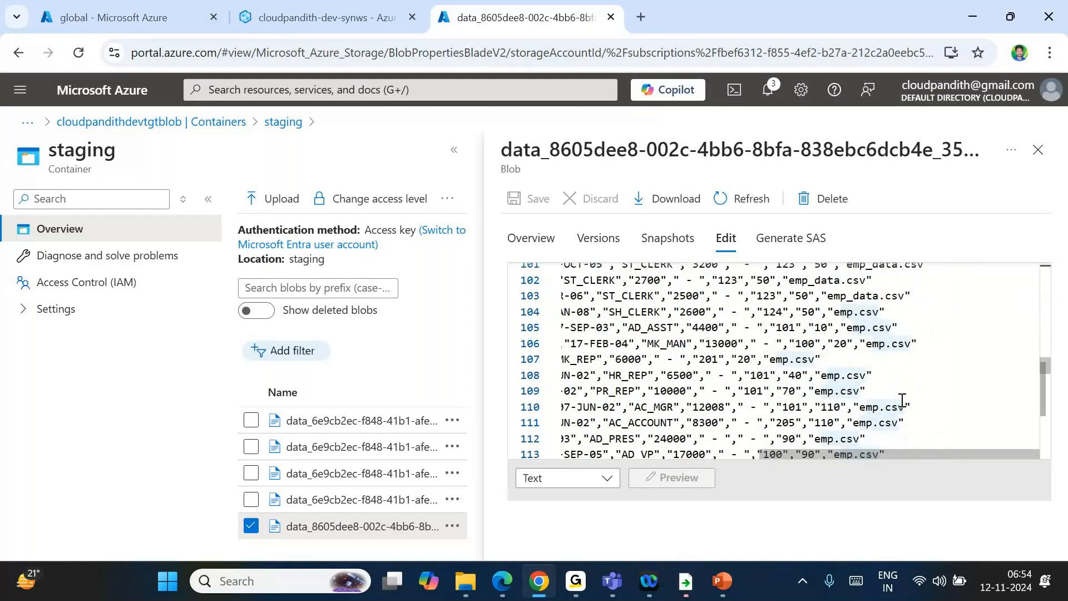
scroll(901, 400, down, 5)
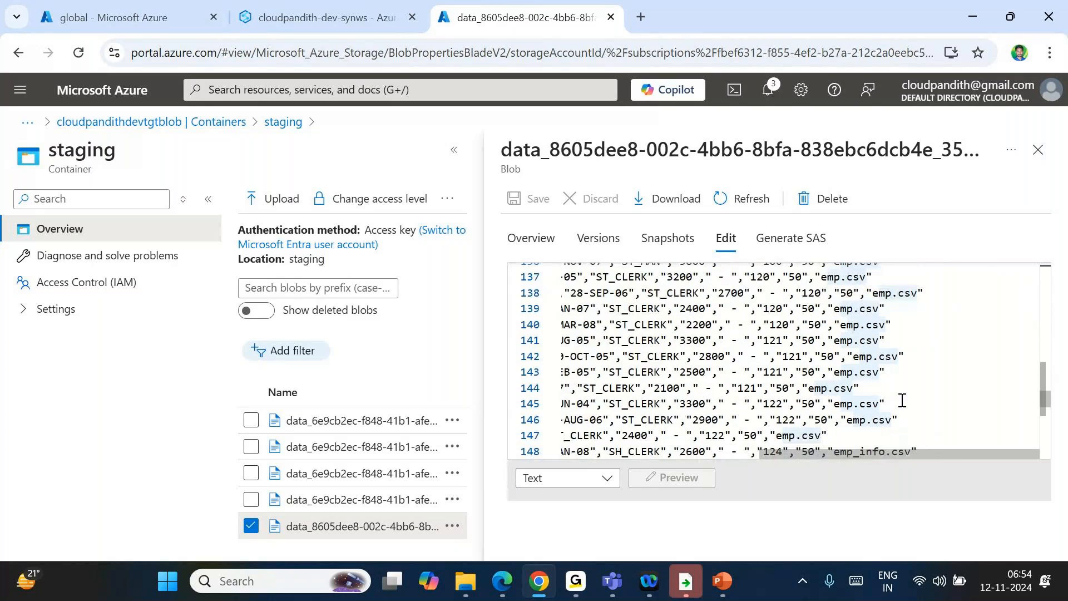
scroll(901, 400, down, 4)
triple_click(835, 353)
click(885, 401)
double_click(885, 400)
scroll(869, 332, down, 2)
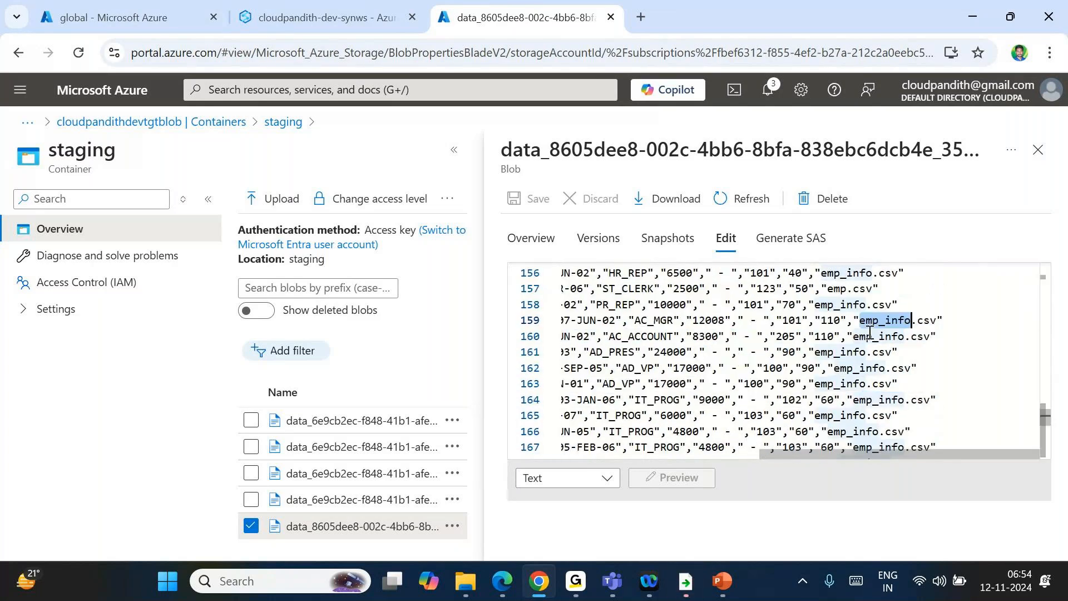
Step: Check the file_name values down to the last row of the merged file and close the file
scroll(869, 332, down, 9)
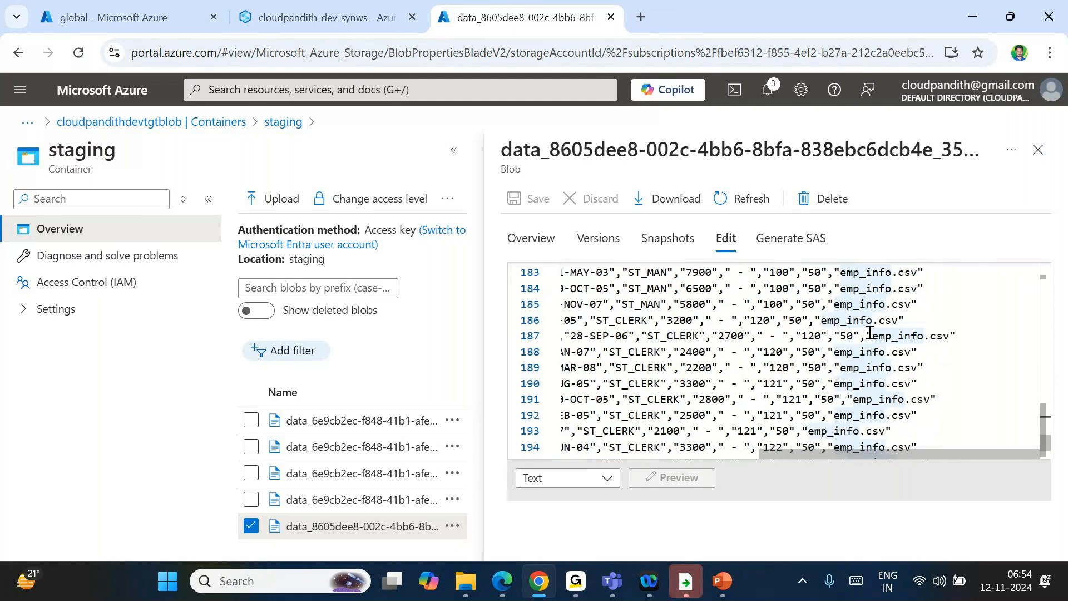
scroll(869, 332, down, 3)
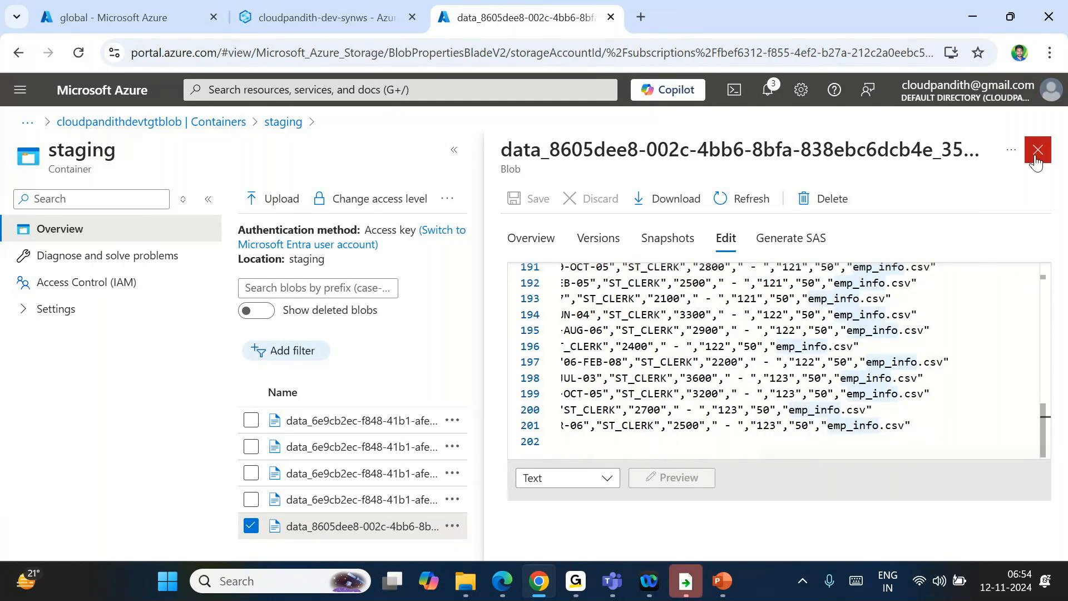
click(1036, 151)
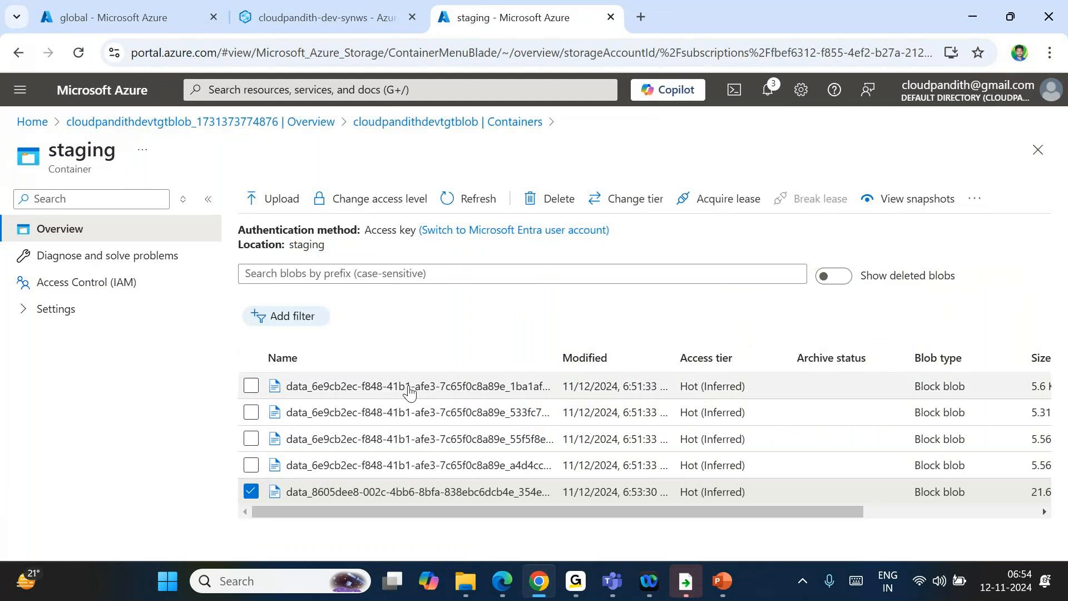
Step: Delete all five data files from the target staging container, including the four earlier ones and the merged file
click(251, 386)
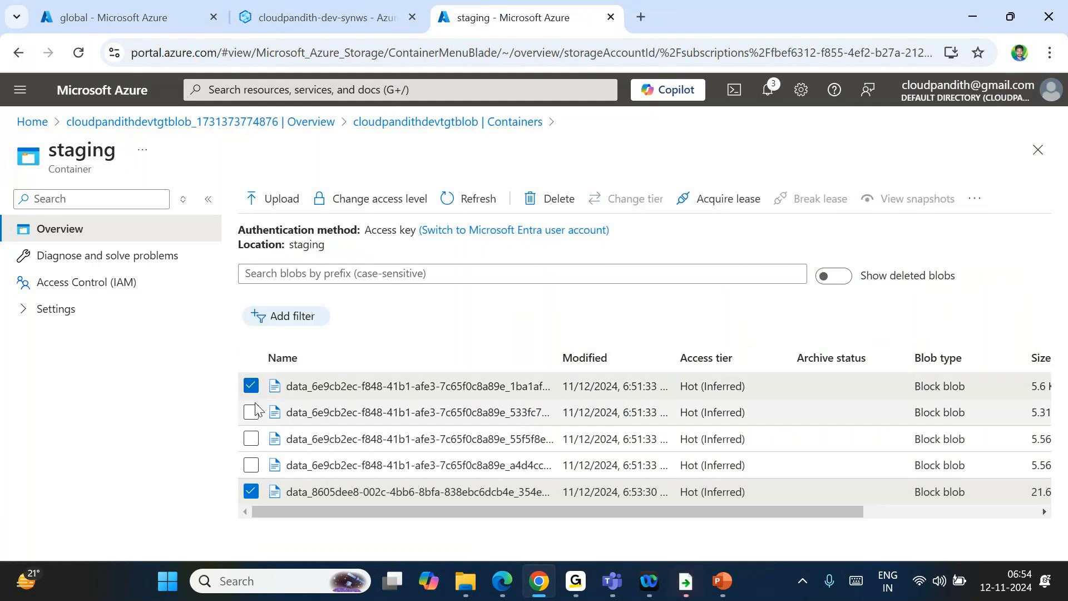
click(250, 412)
click(250, 439)
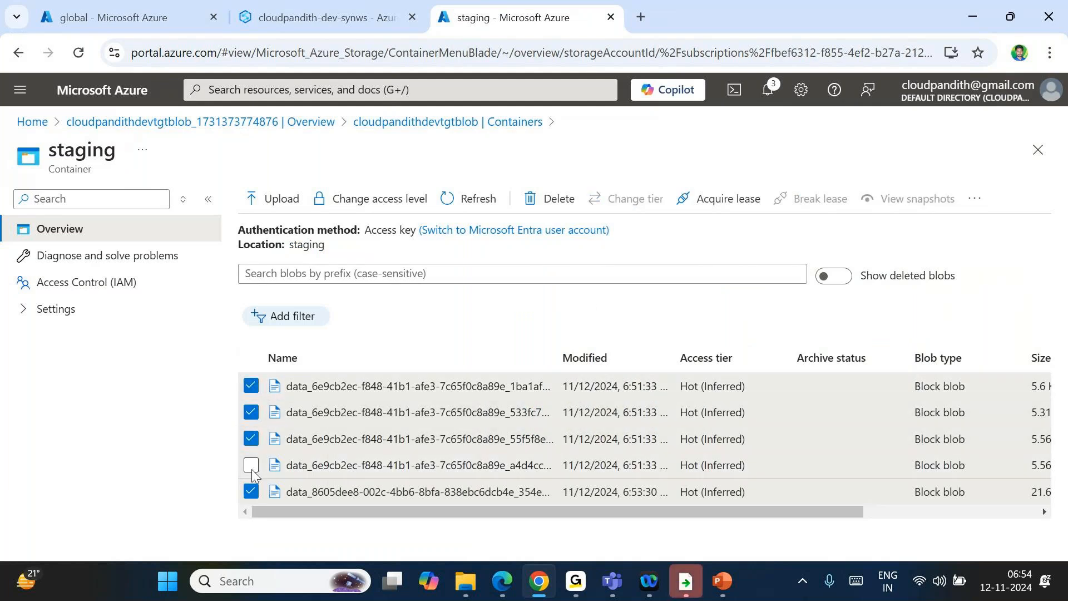
click(250, 465)
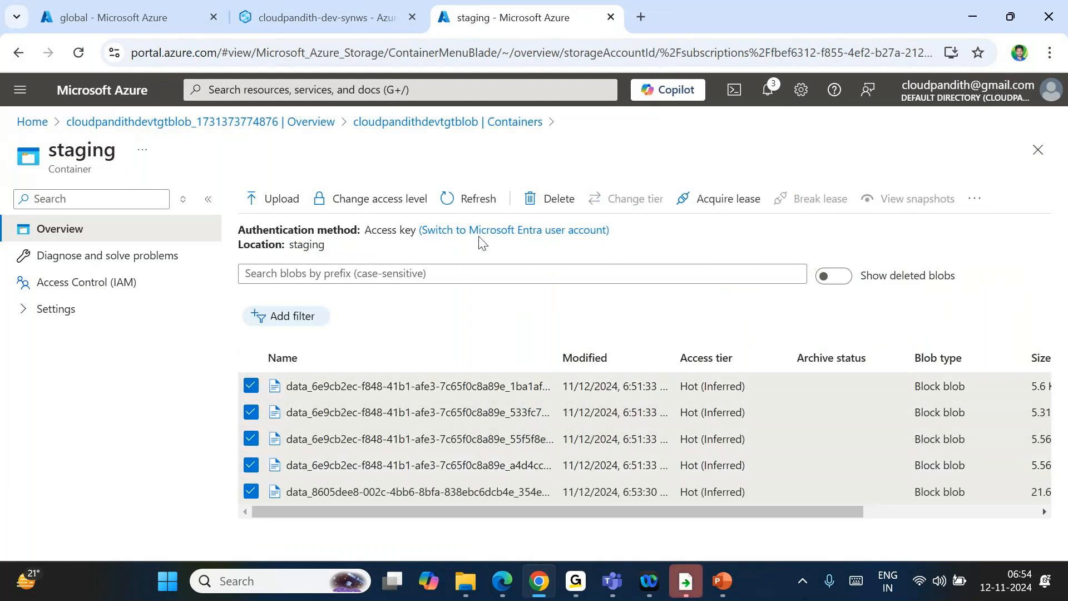
click(553, 200)
click(519, 495)
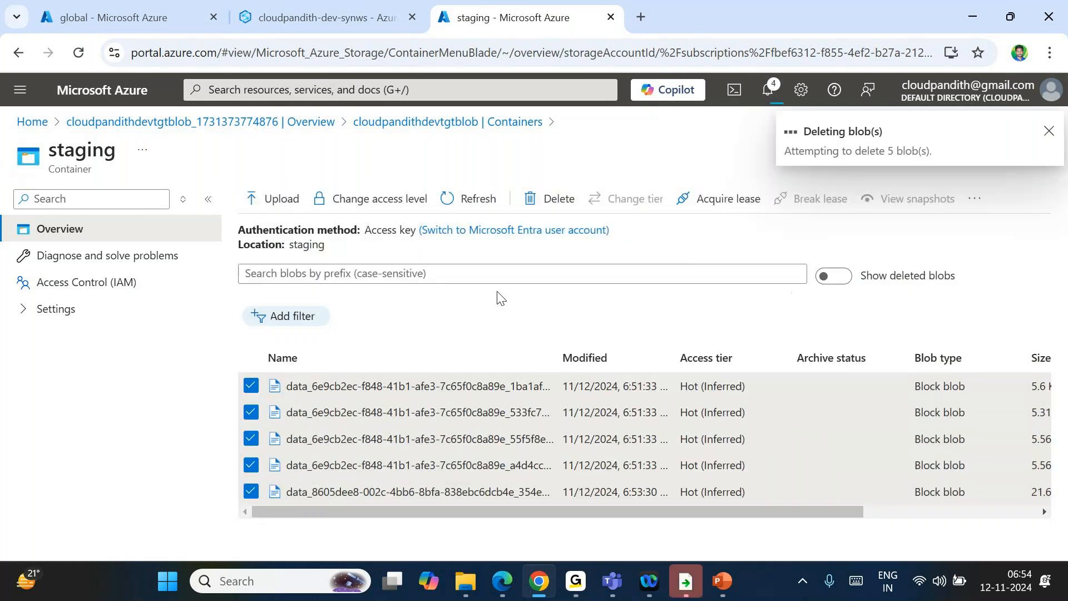
Step: Switch to the Synapse pipeline and show the Copy data1 activity's source options down to the additional columns
click(344, 22)
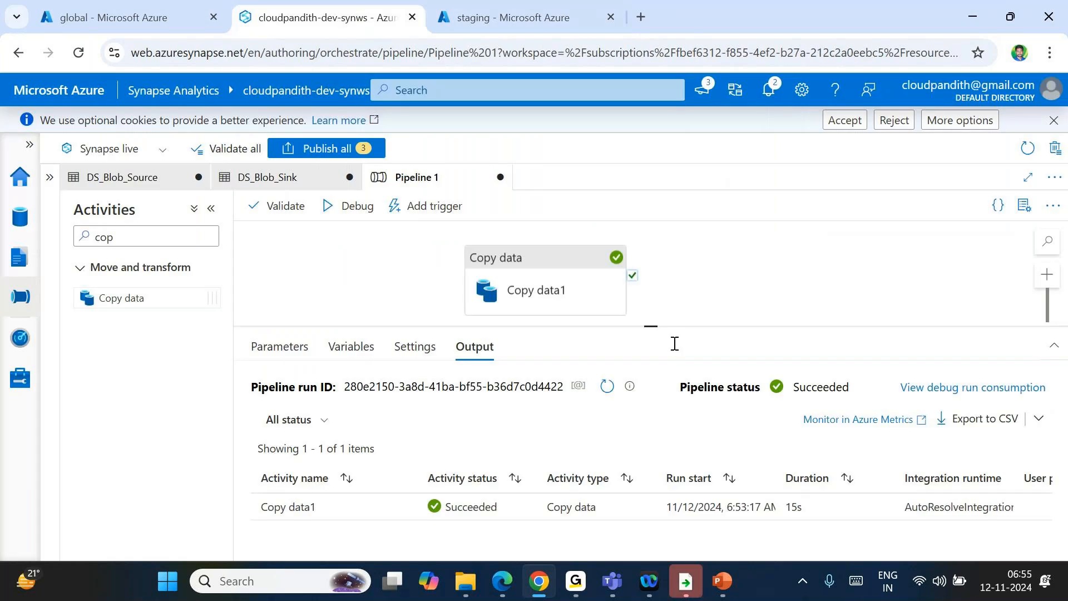
click(529, 295)
click(331, 347)
scroll(373, 471, down, 3)
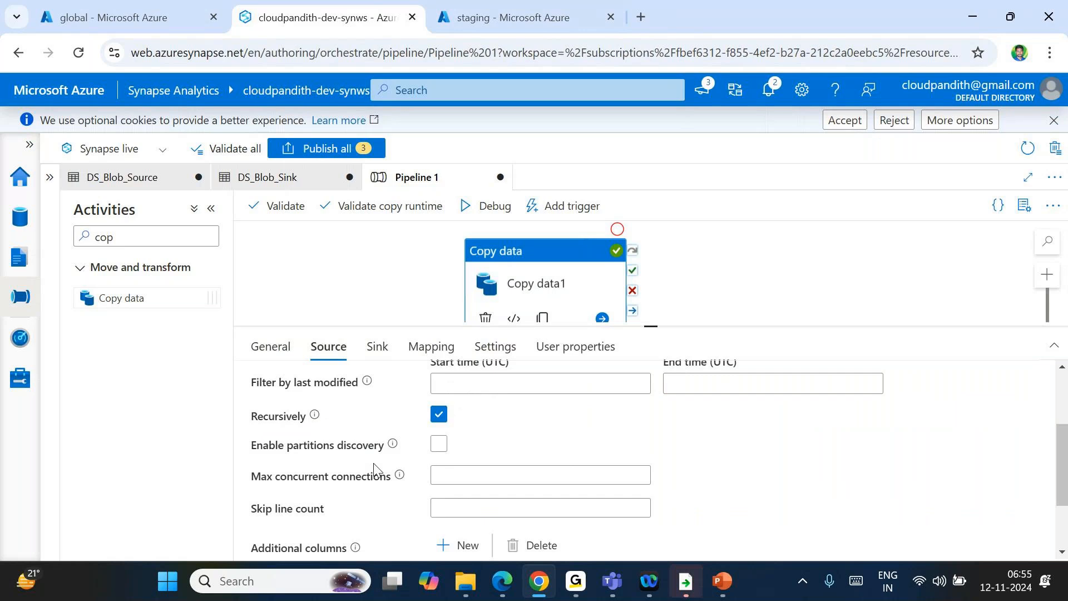
Step: Turn off recursive reading on the copy activity's source and clear the copy behavior on its sink
click(439, 412)
scroll(456, 415, up, 3)
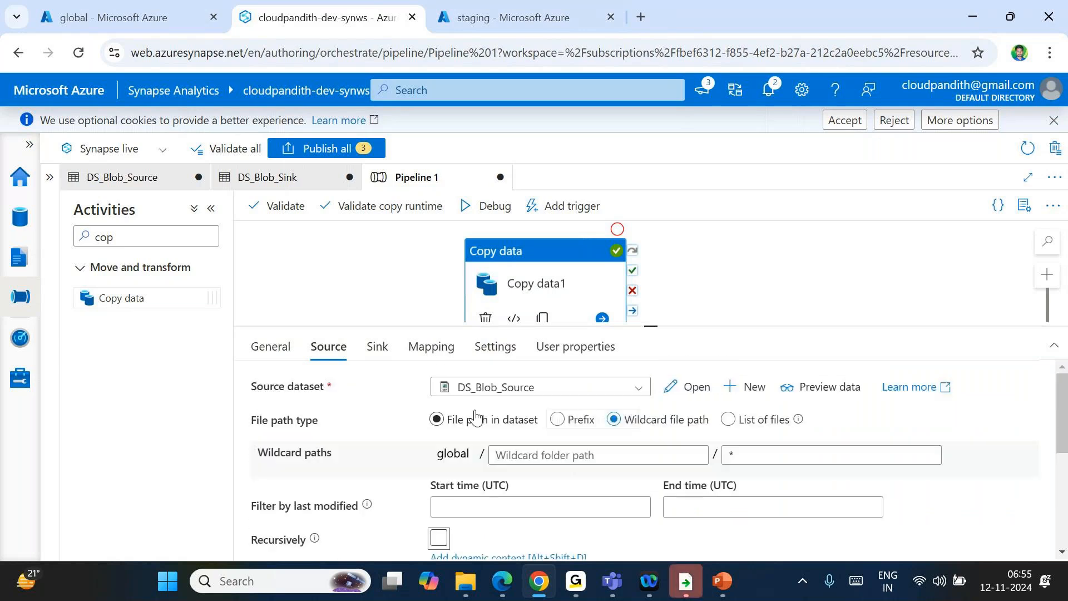
click(379, 349)
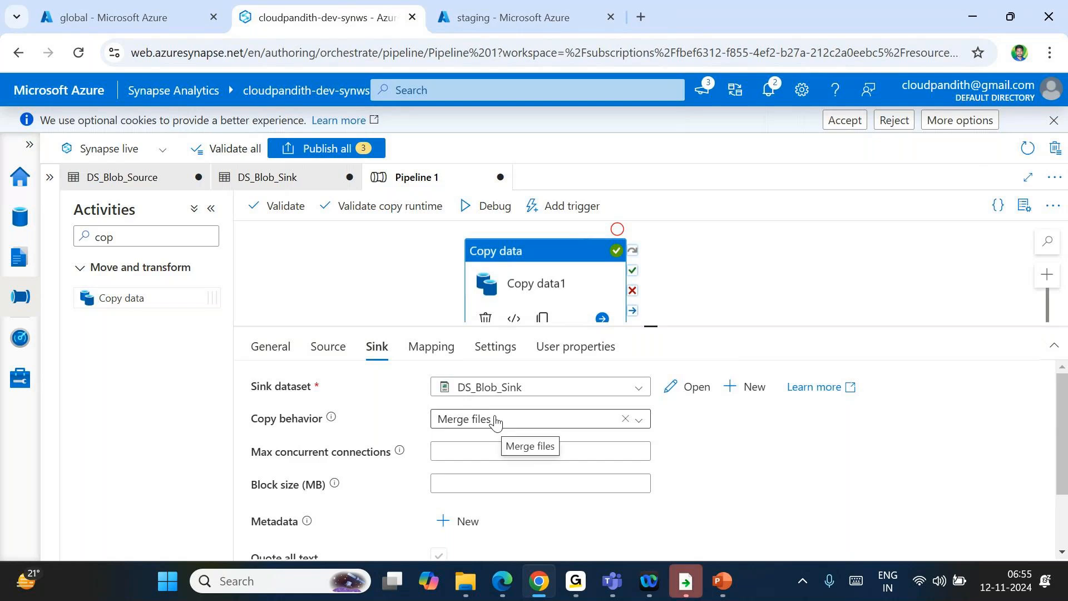
click(578, 419)
click(625, 419)
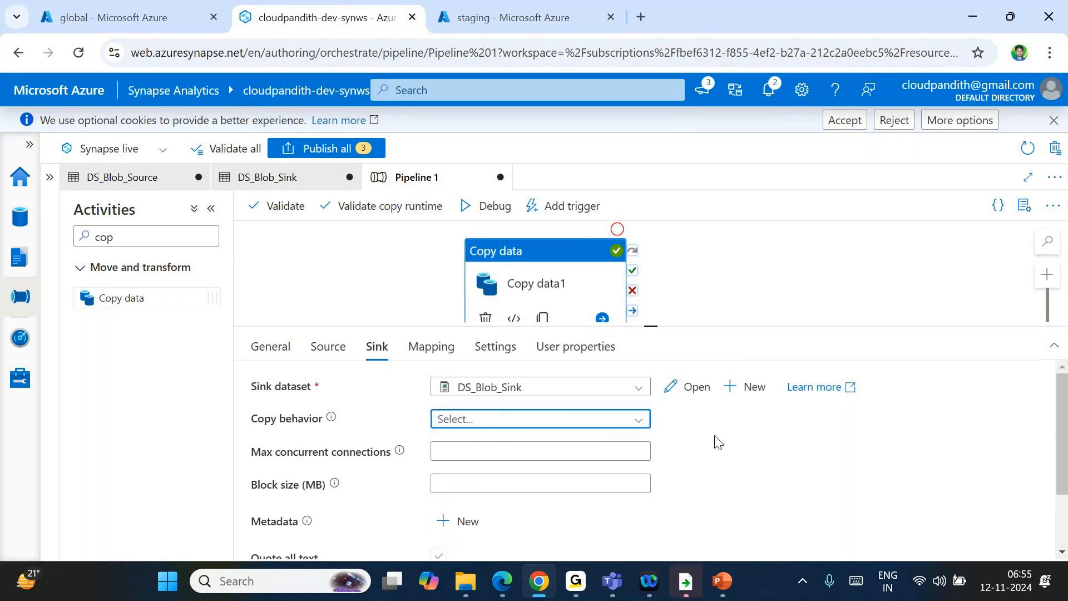
Step: Run the pipeline in debug mode and keep refreshing the activity status until the copy run finishes
click(485, 205)
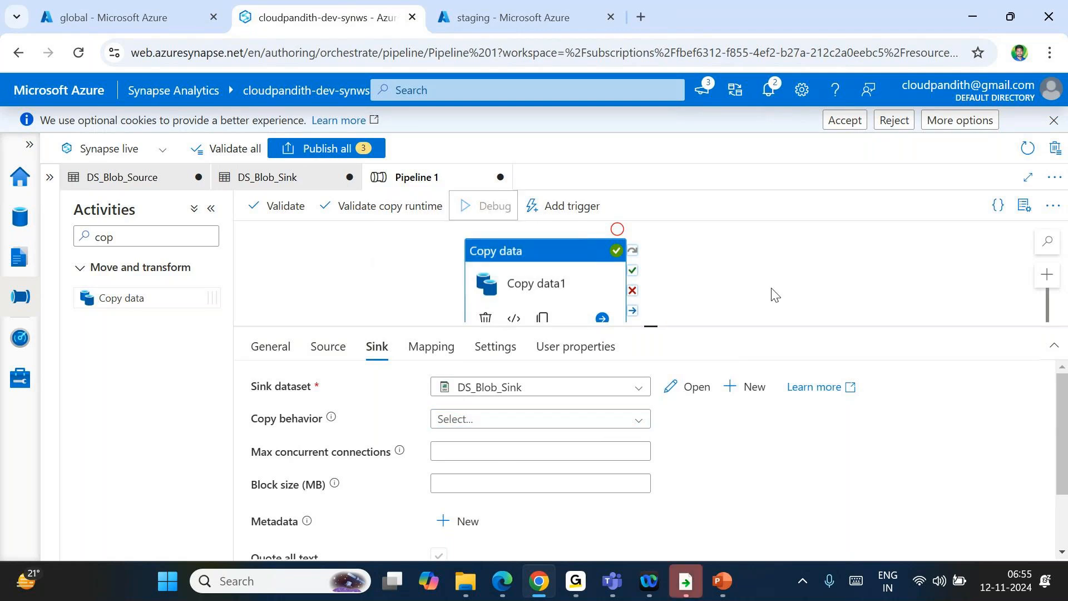
right_click(704, 499)
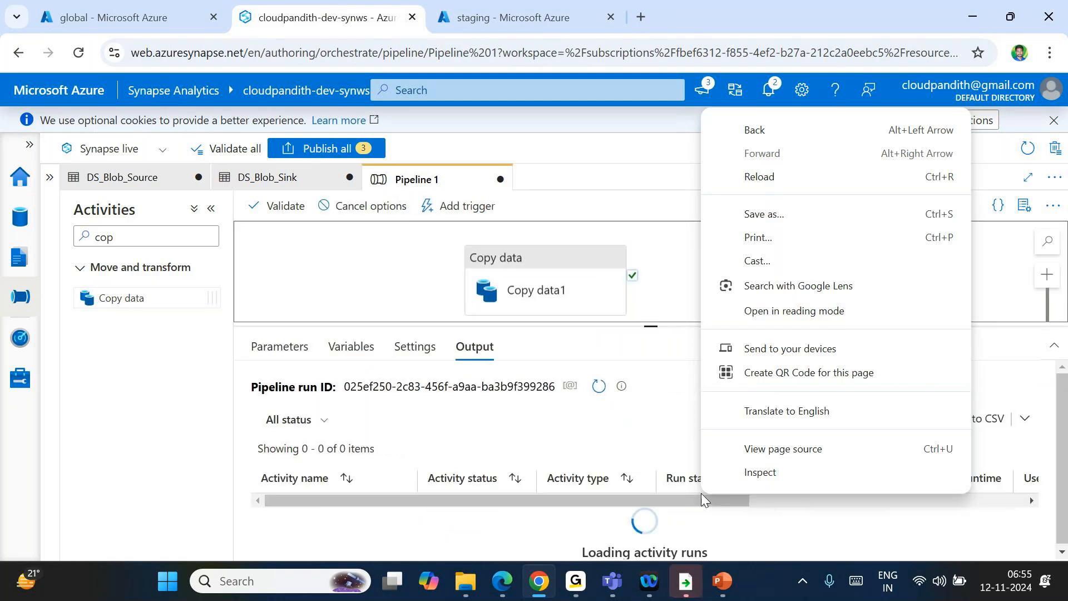
click(590, 392)
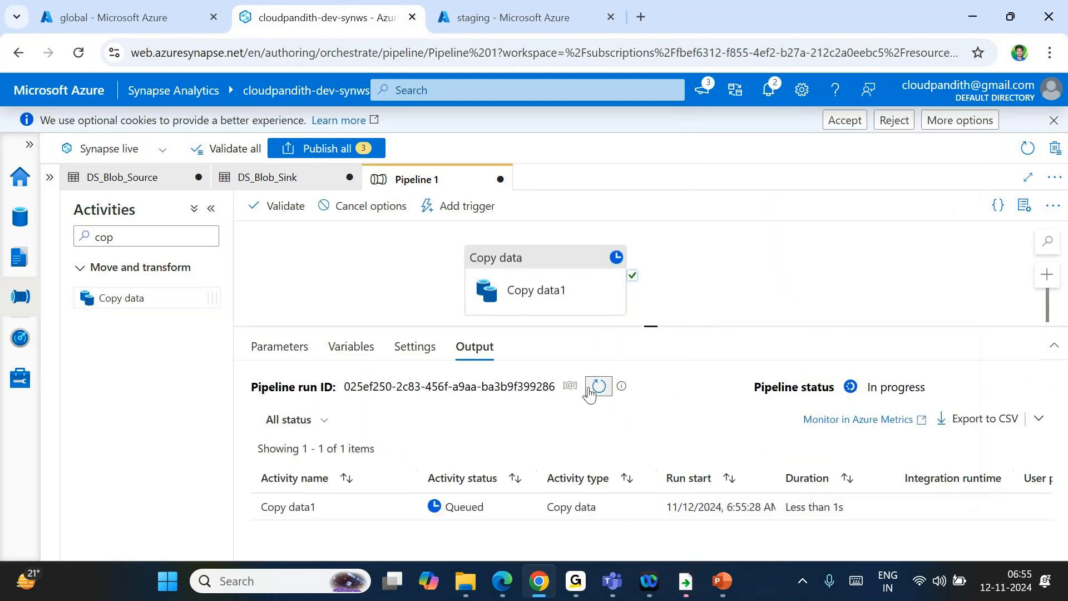
click(591, 392)
click(590, 392)
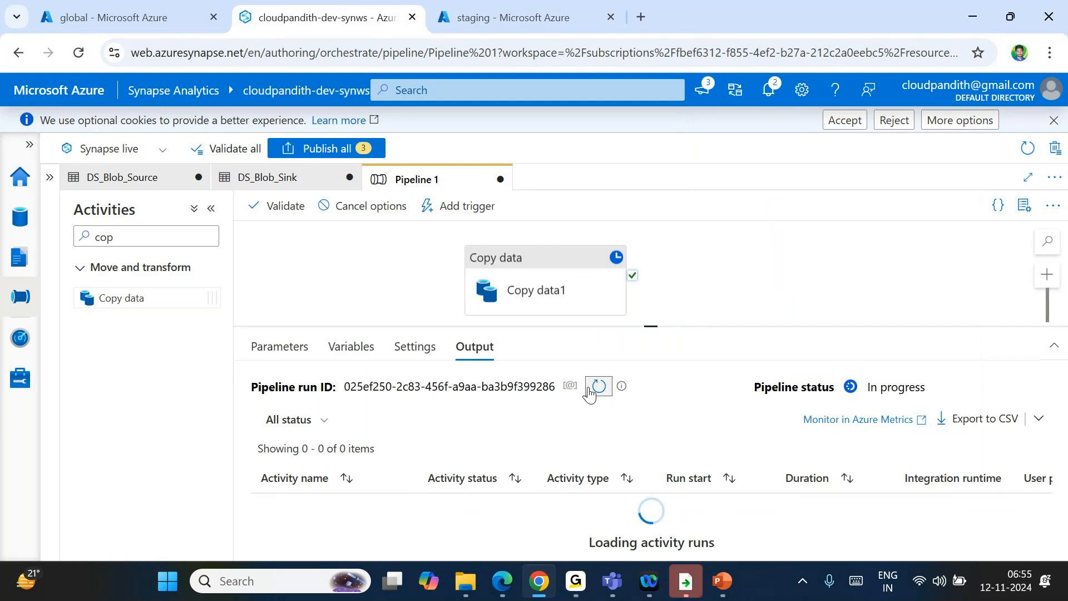
click(590, 392)
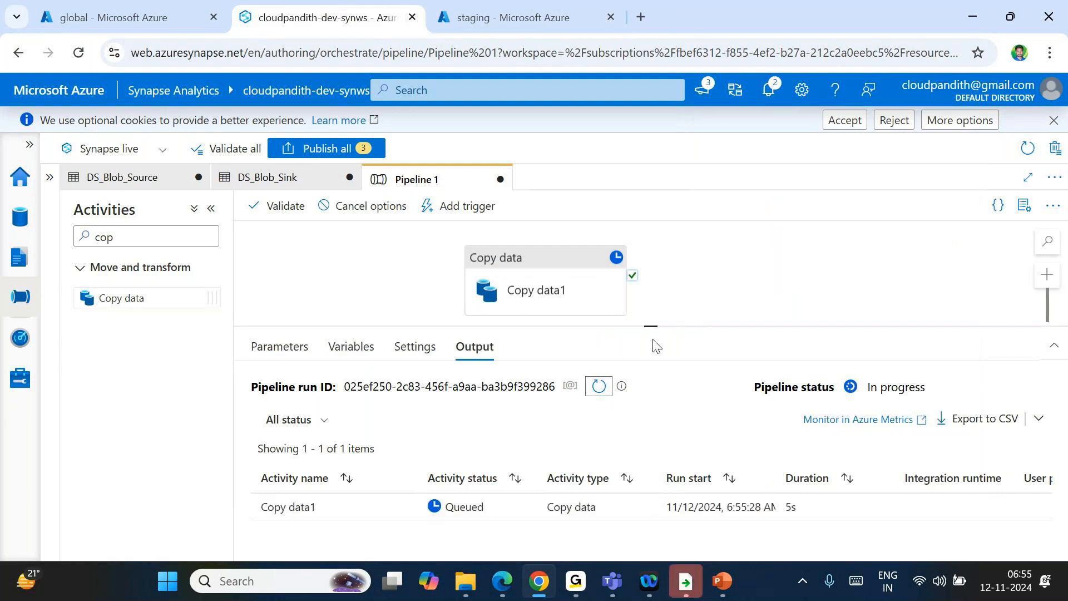
drag(648, 326, 633, 297)
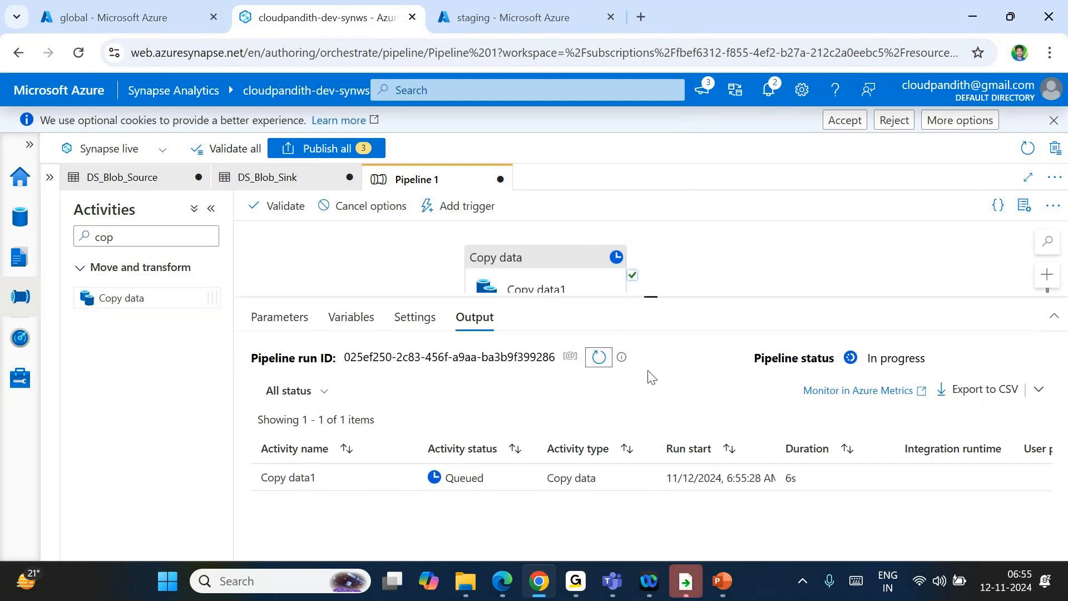
click(603, 362)
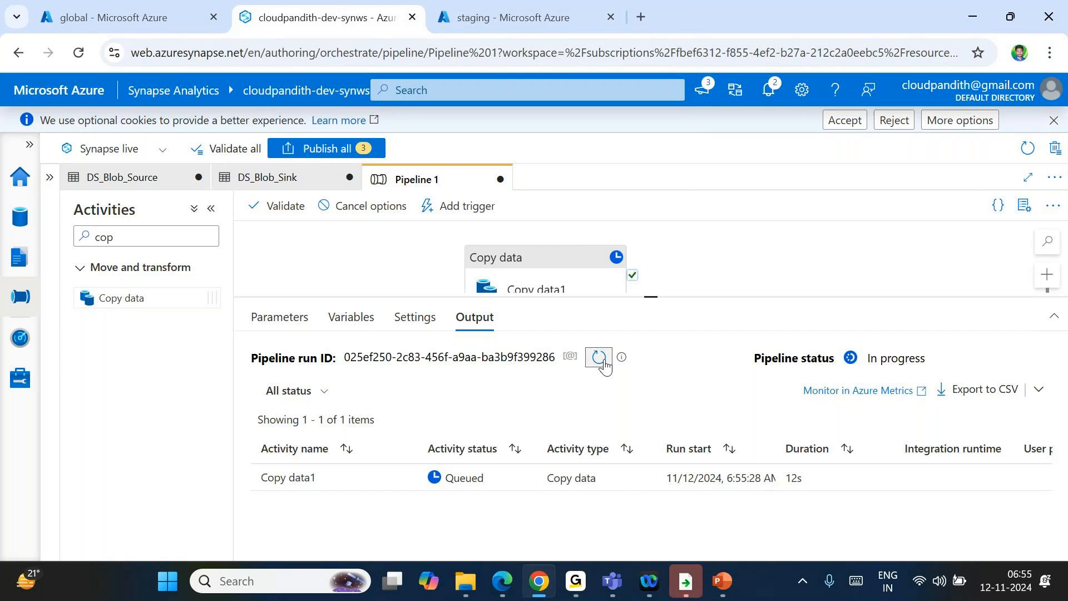
click(603, 362)
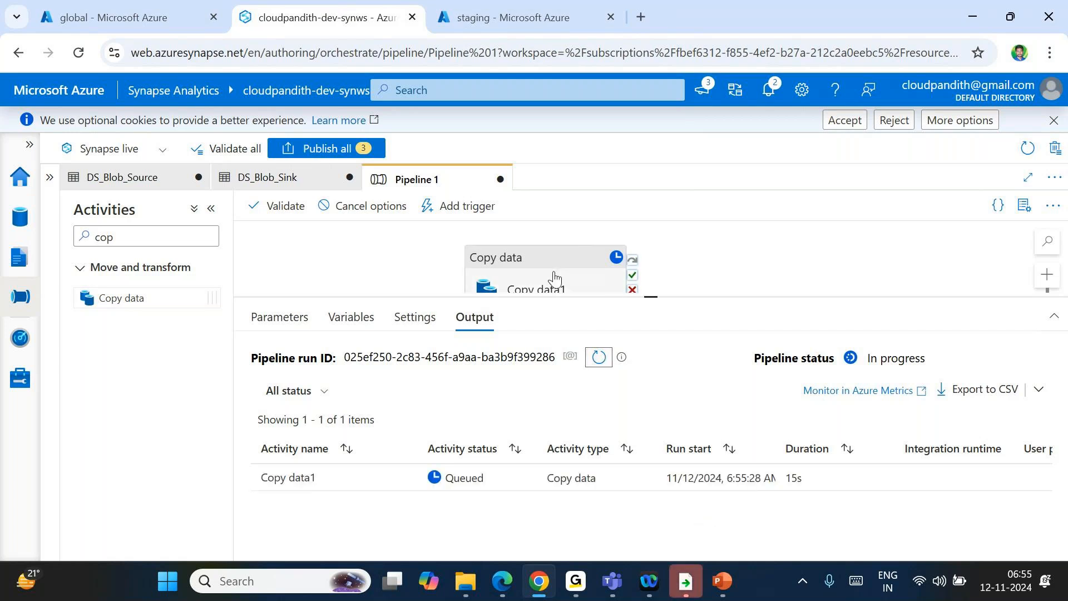
click(604, 359)
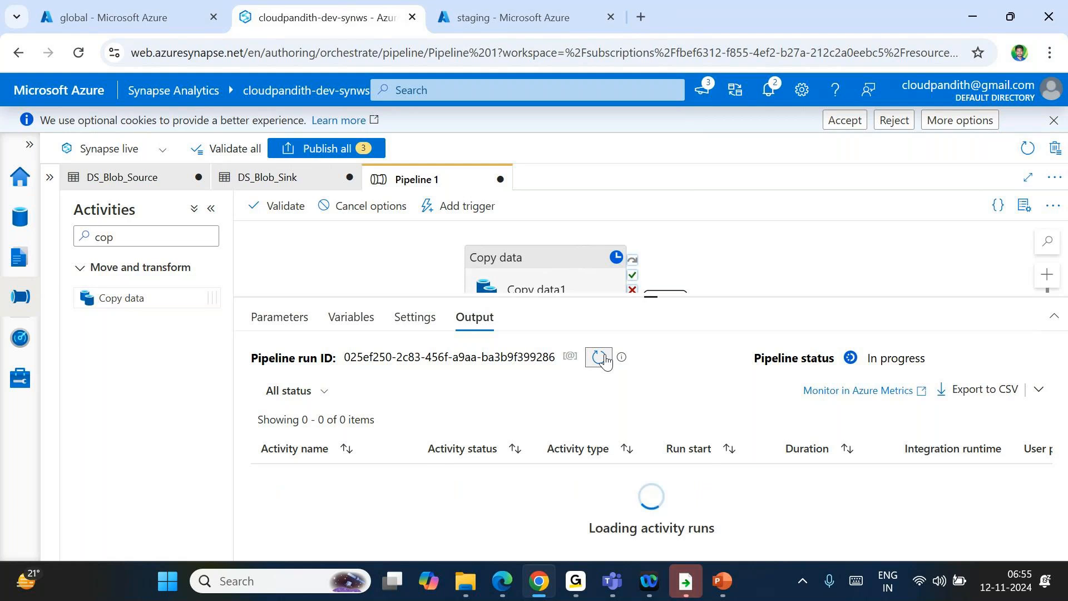
click(603, 359)
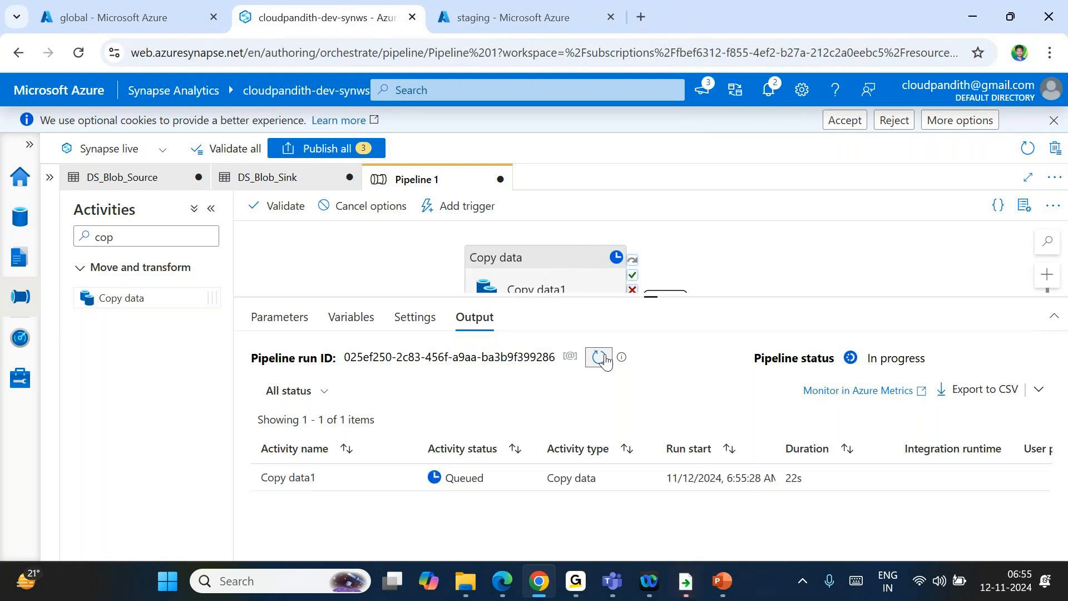
click(604, 359)
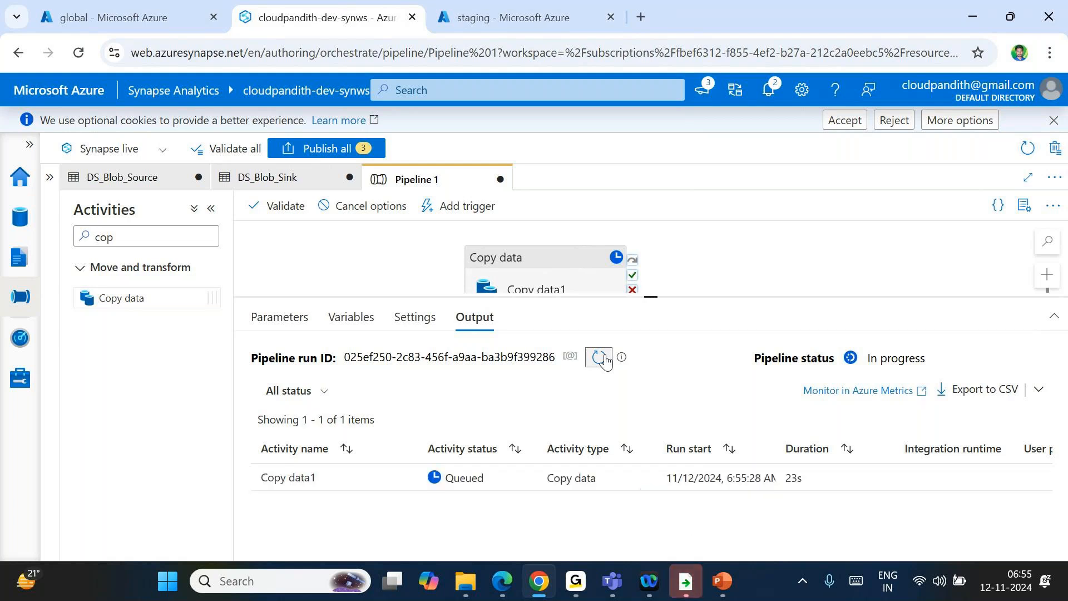
click(604, 359)
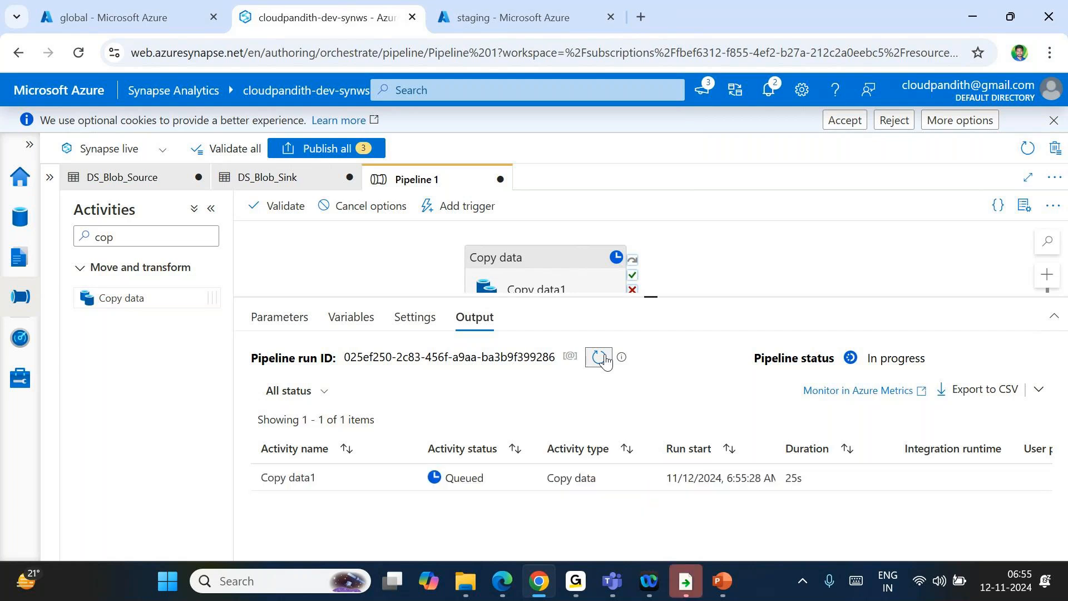
click(604, 359)
click(604, 359)
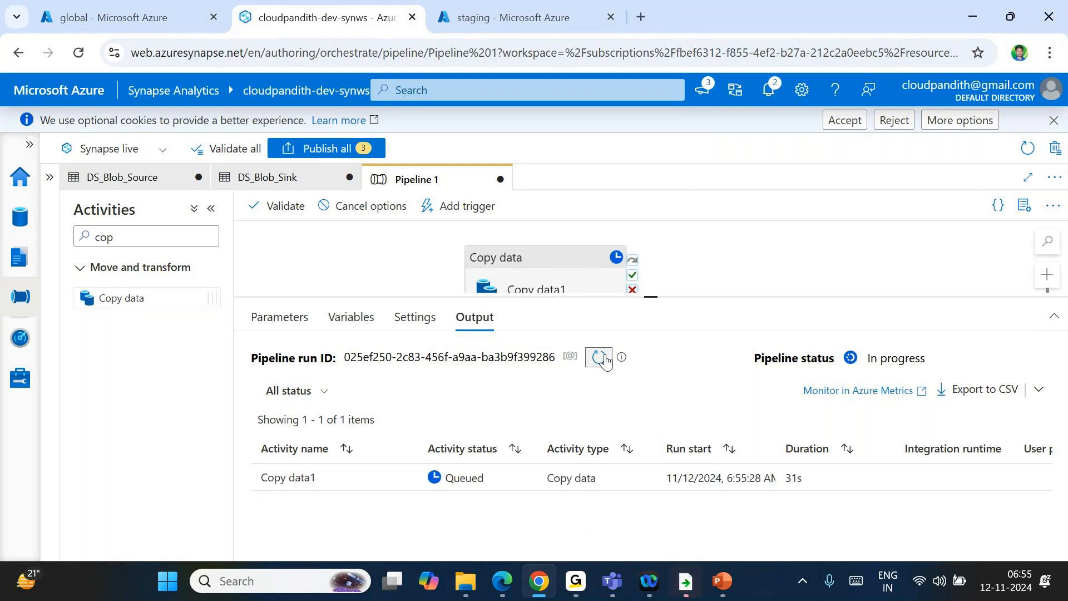
click(604, 358)
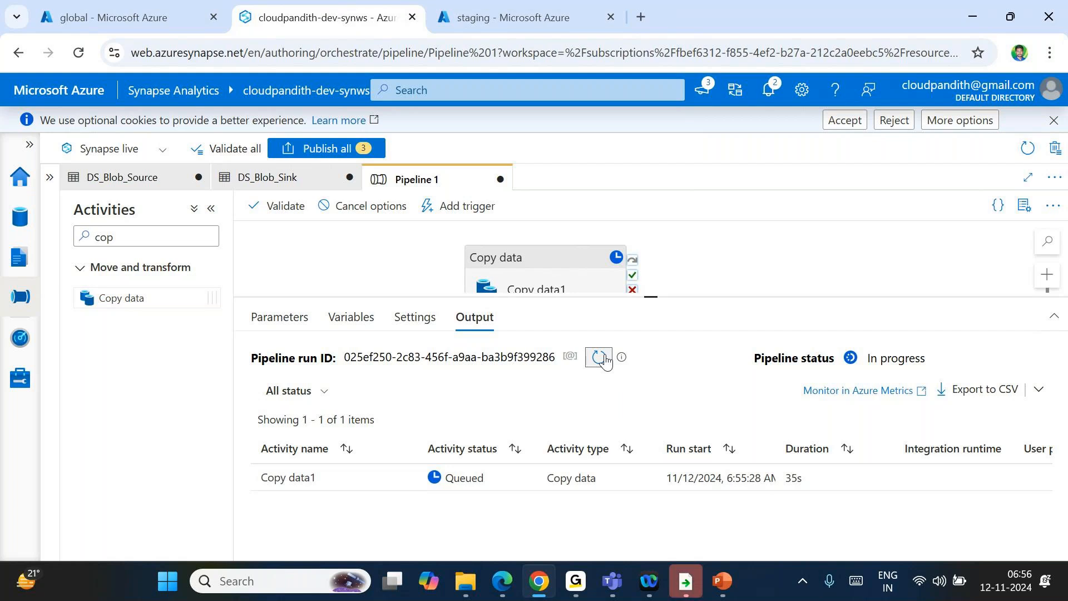
click(604, 359)
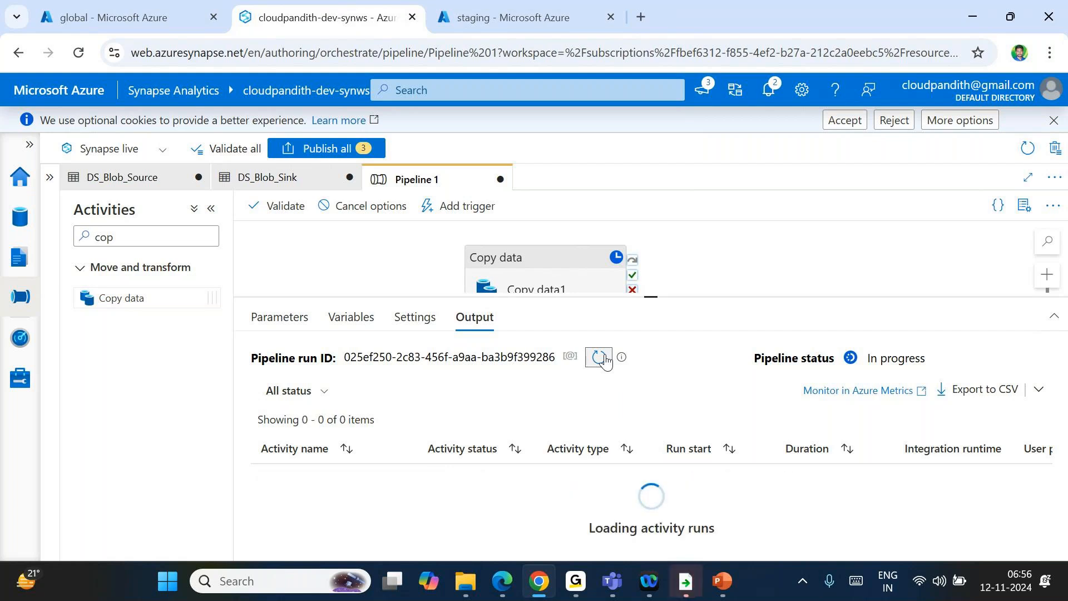
click(604, 358)
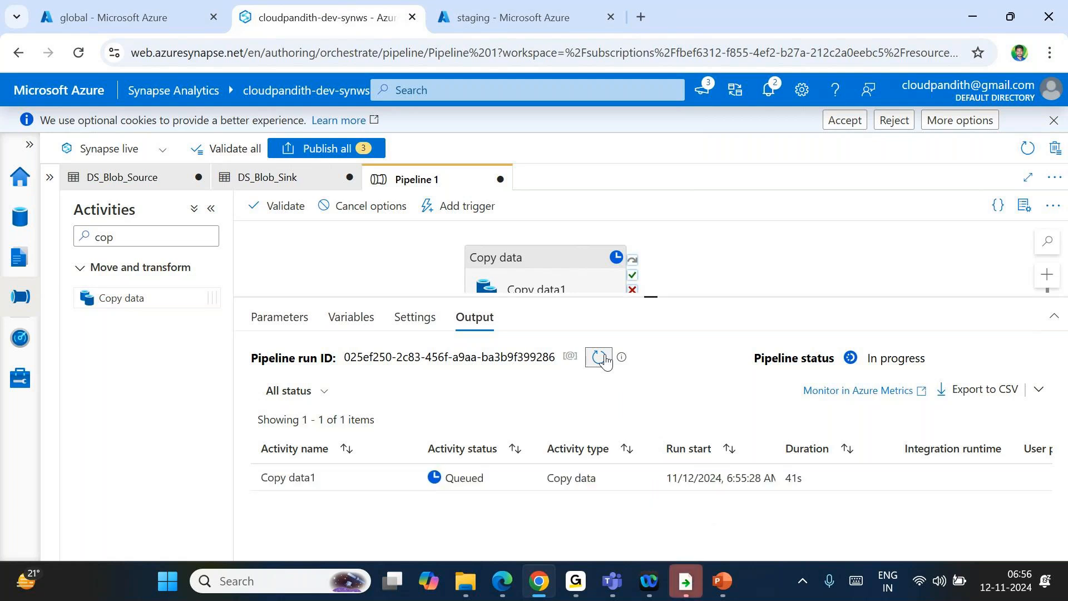
click(604, 358)
click(604, 358)
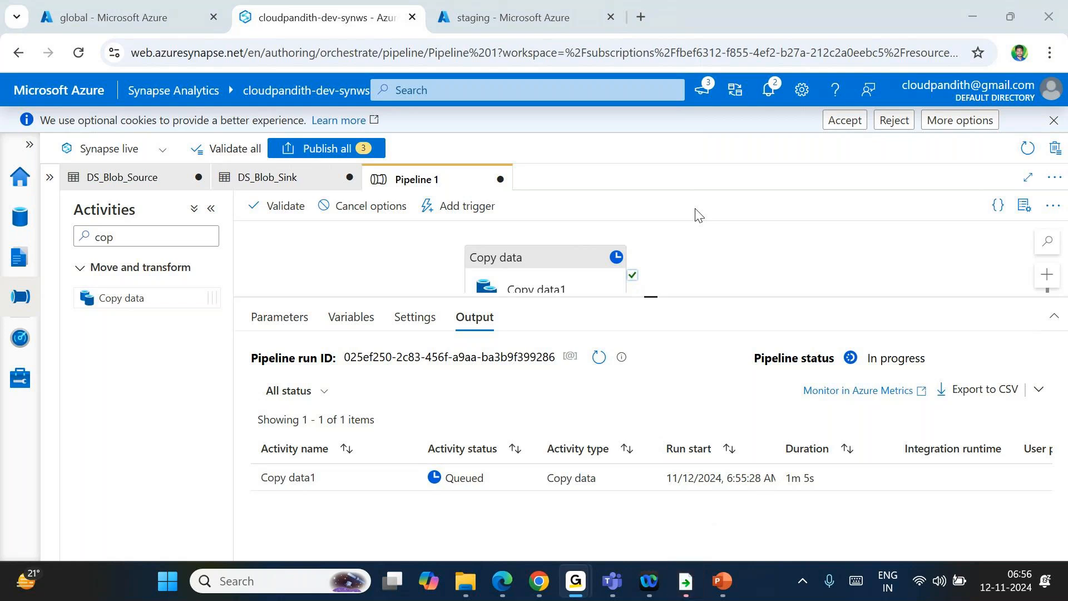
click(596, 357)
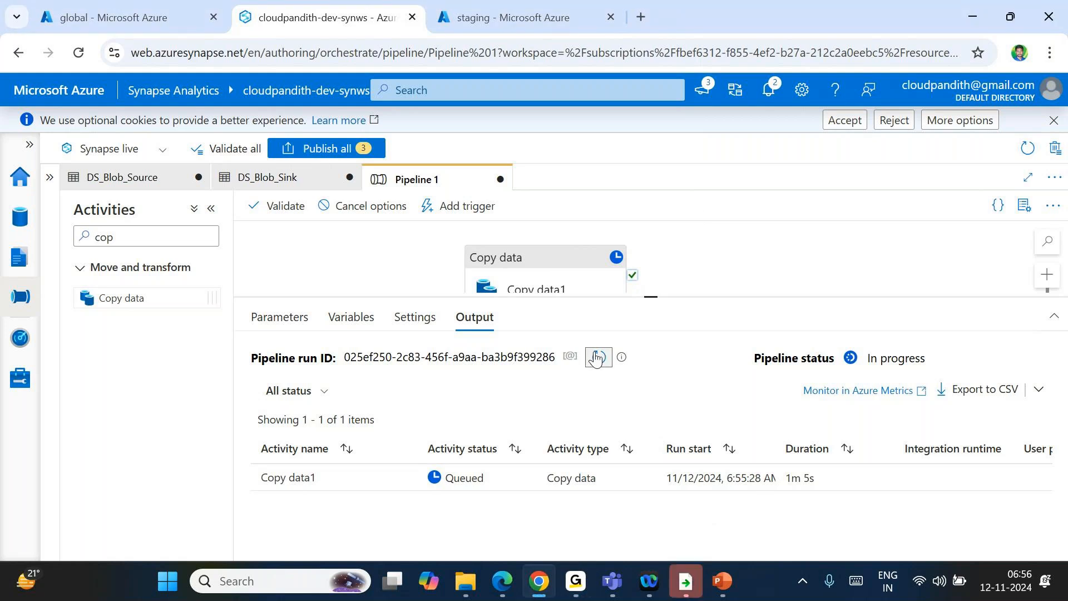
click(595, 359)
click(595, 357)
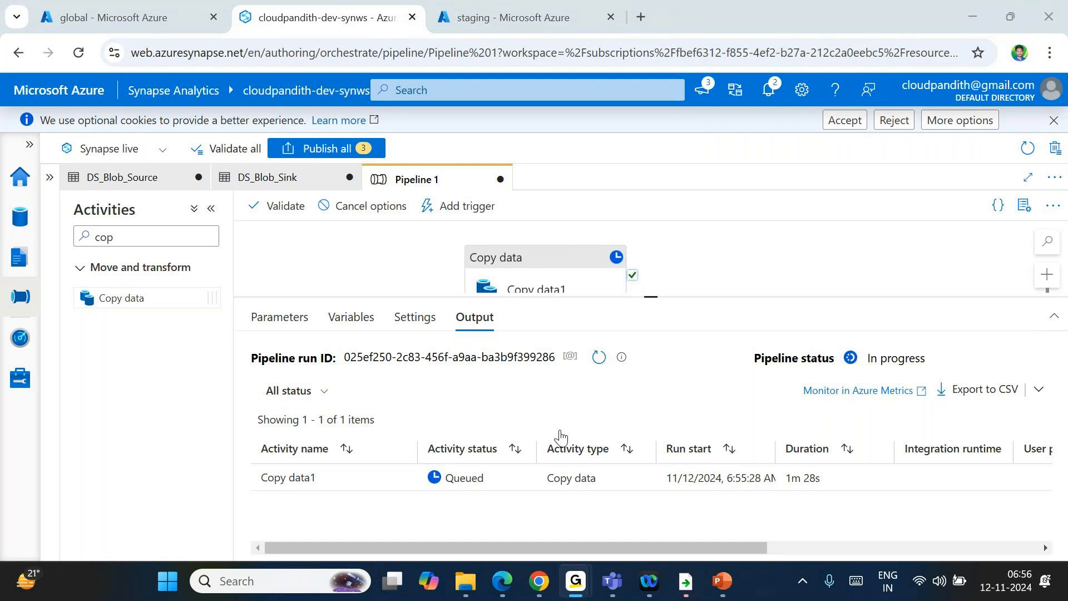
click(600, 358)
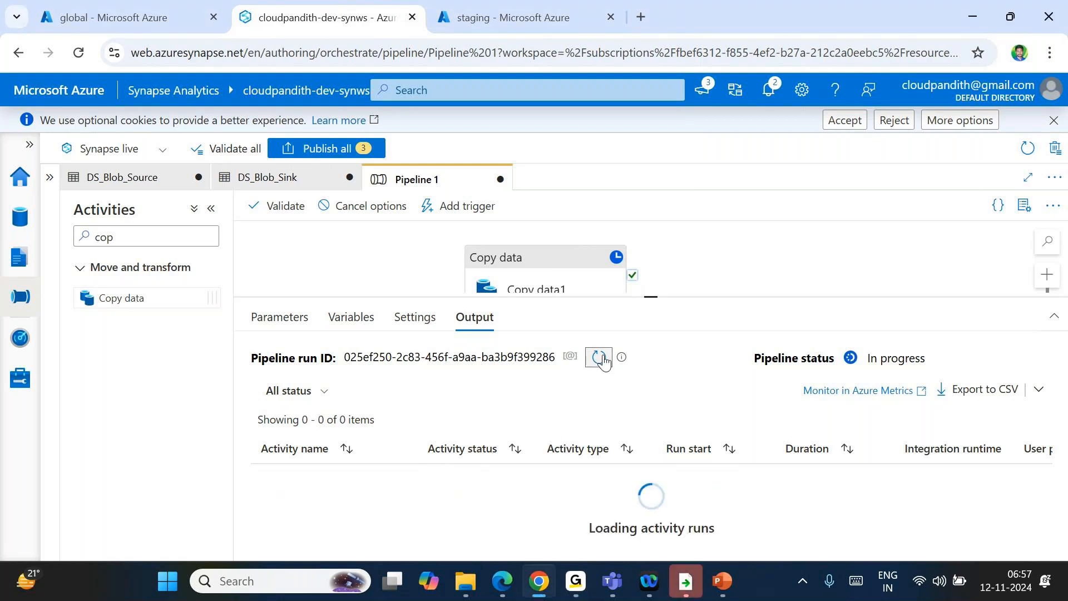
click(599, 357)
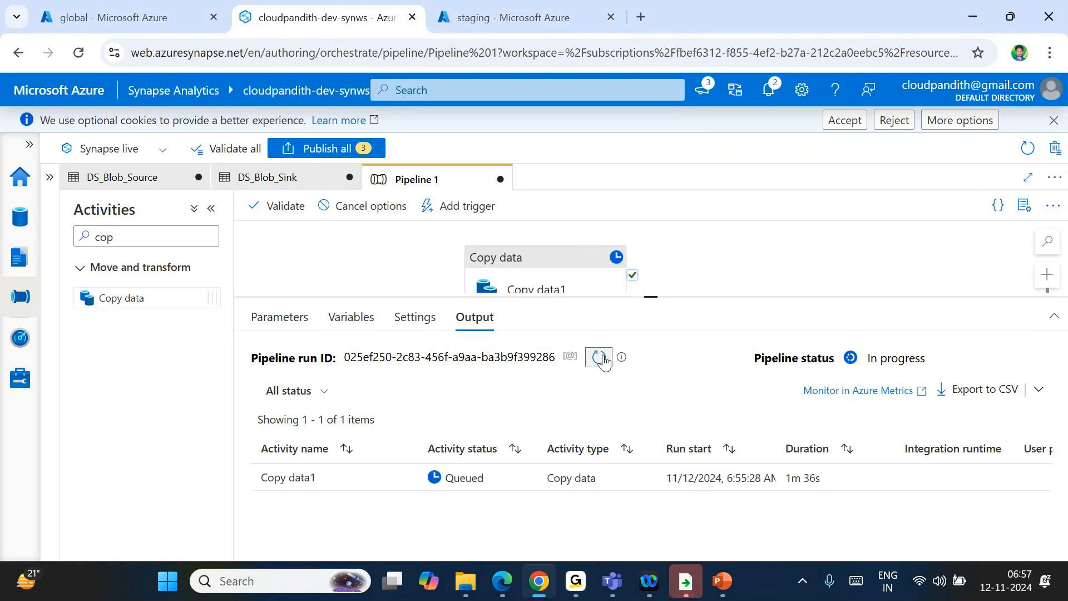
click(603, 358)
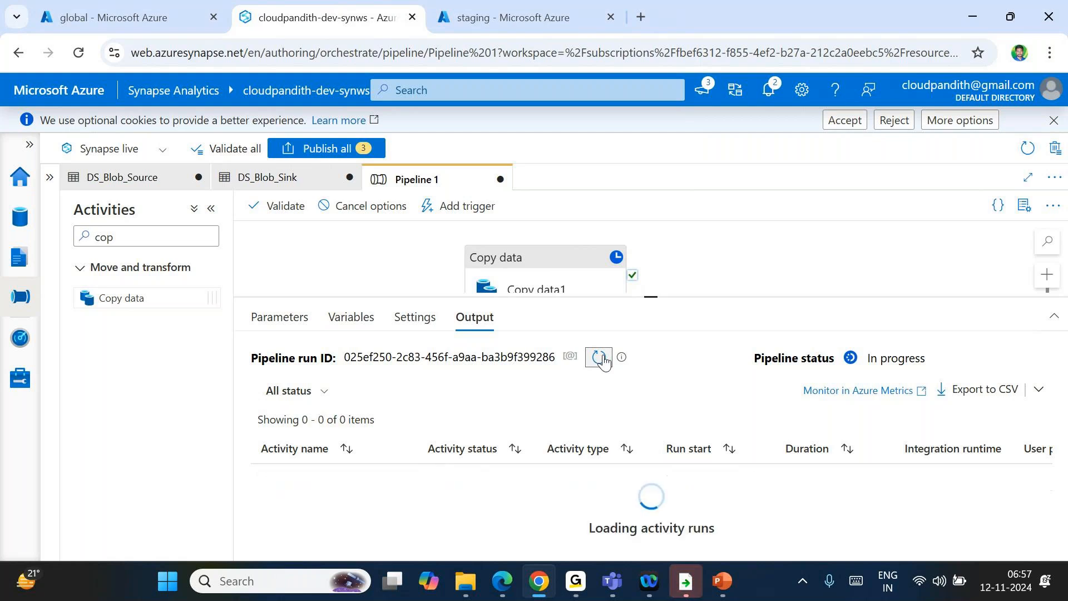
click(603, 359)
click(599, 357)
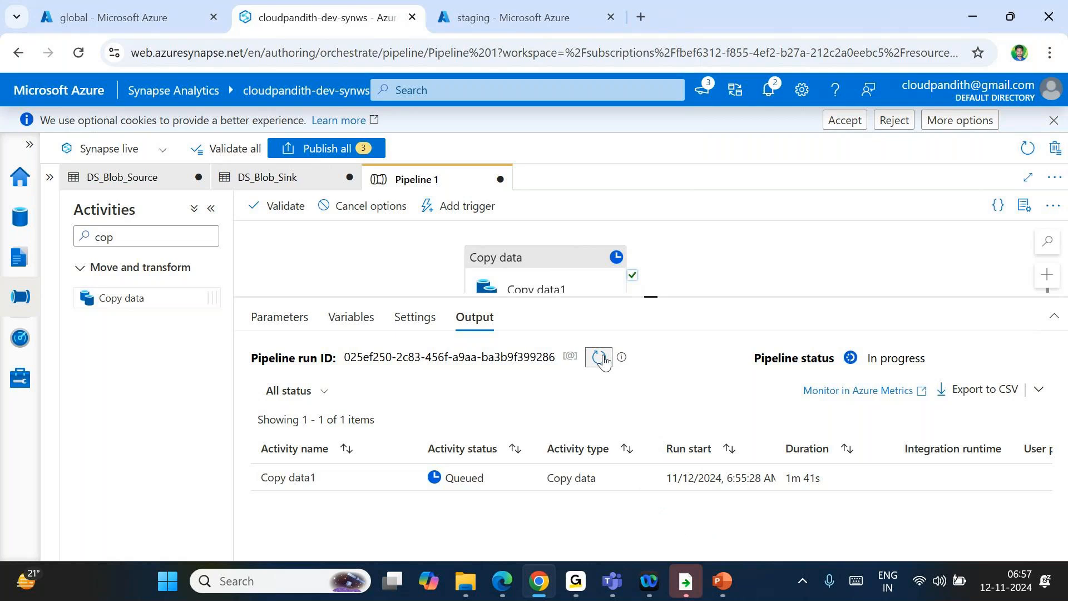
click(603, 359)
click(602, 358)
click(604, 359)
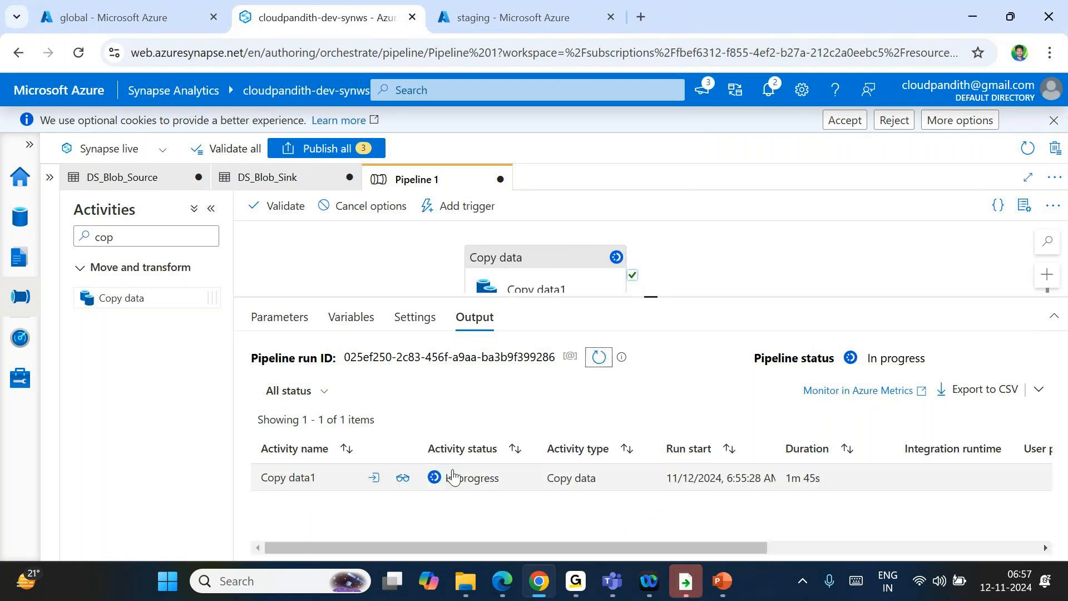
click(598, 365)
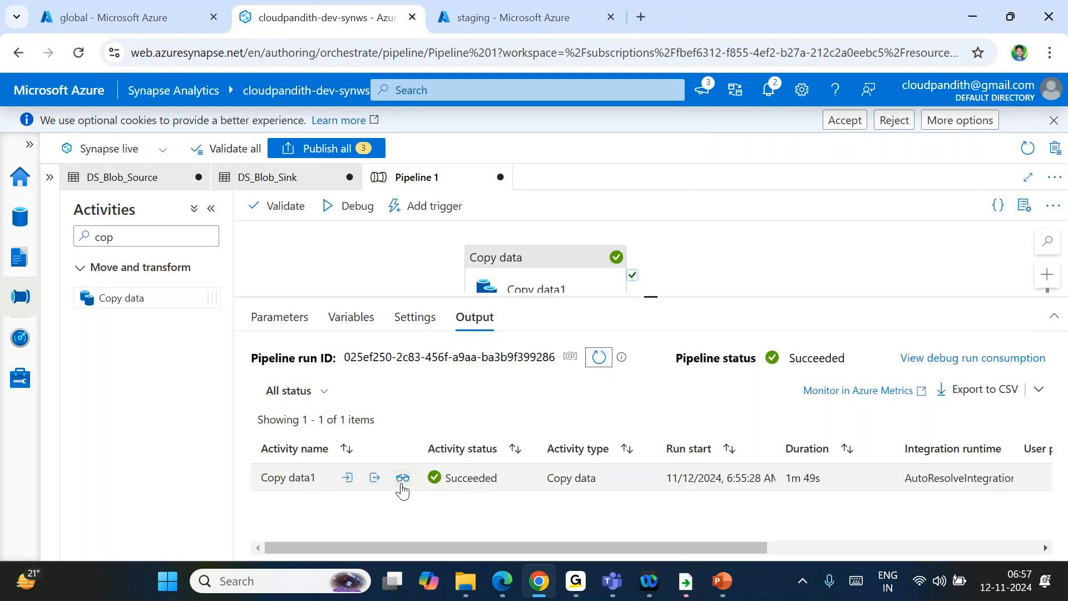
Step: Examine the copy run's details for the numbers of files read and written, and close them
click(402, 479)
double_click(300, 355)
double_click(735, 355)
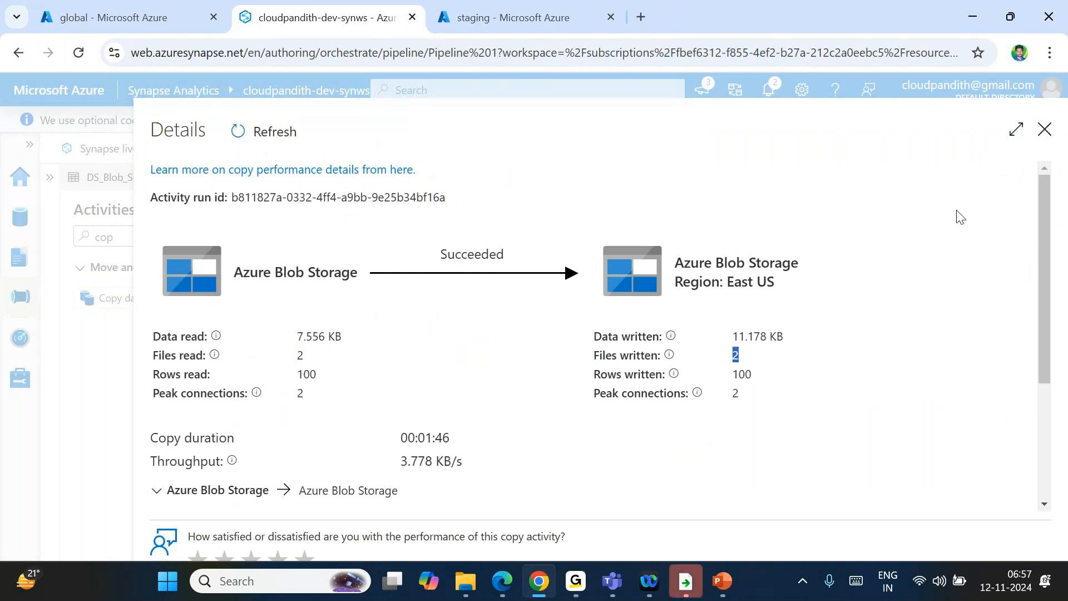
click(1043, 130)
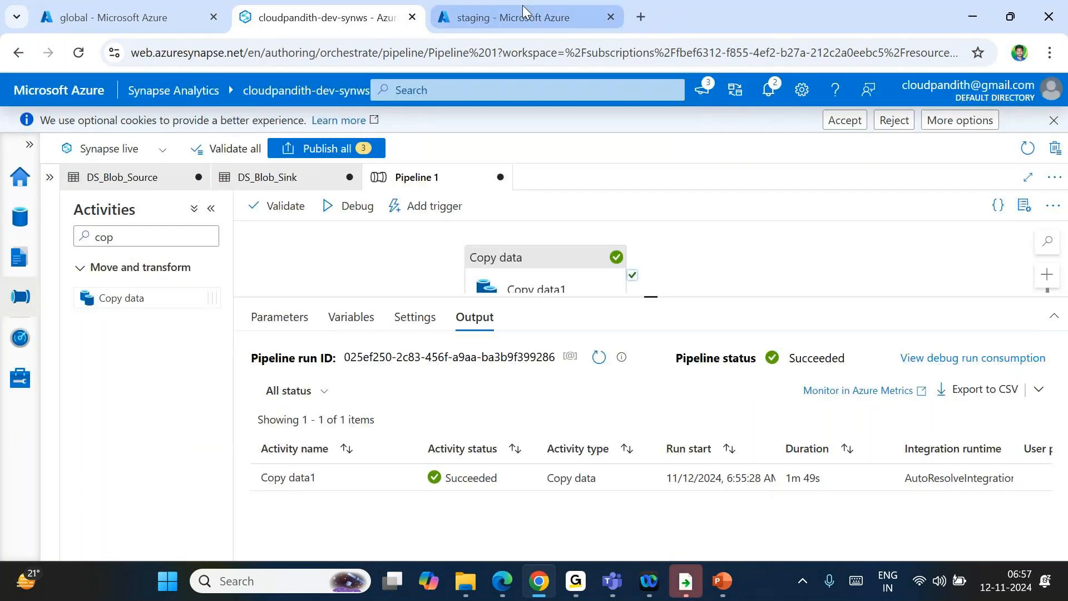
Step: Inspect the rows and columns of emp.txt in the staging container
click(478, 6)
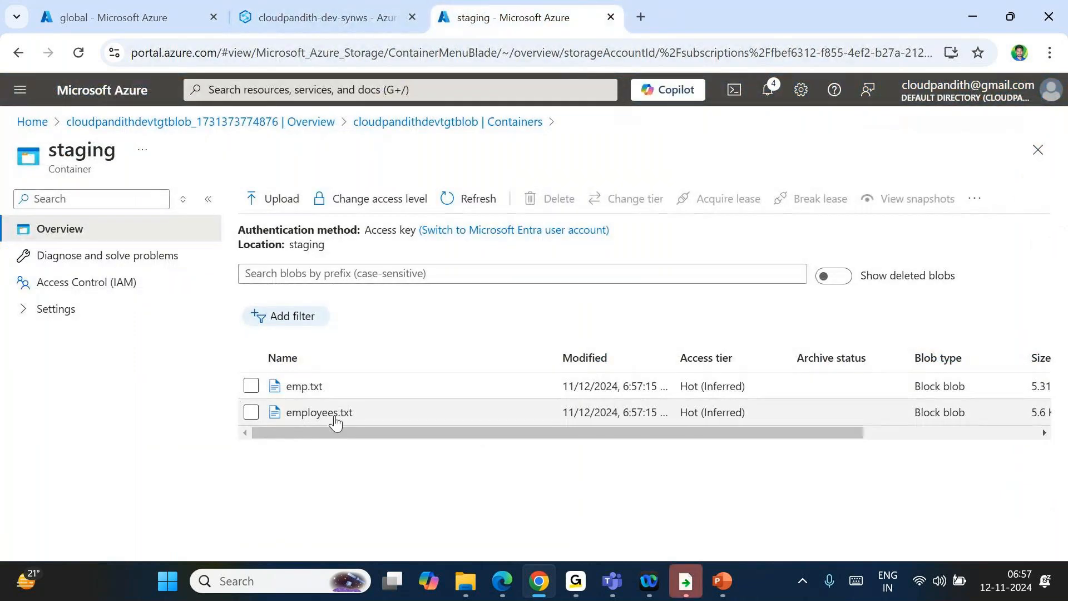
click(309, 388)
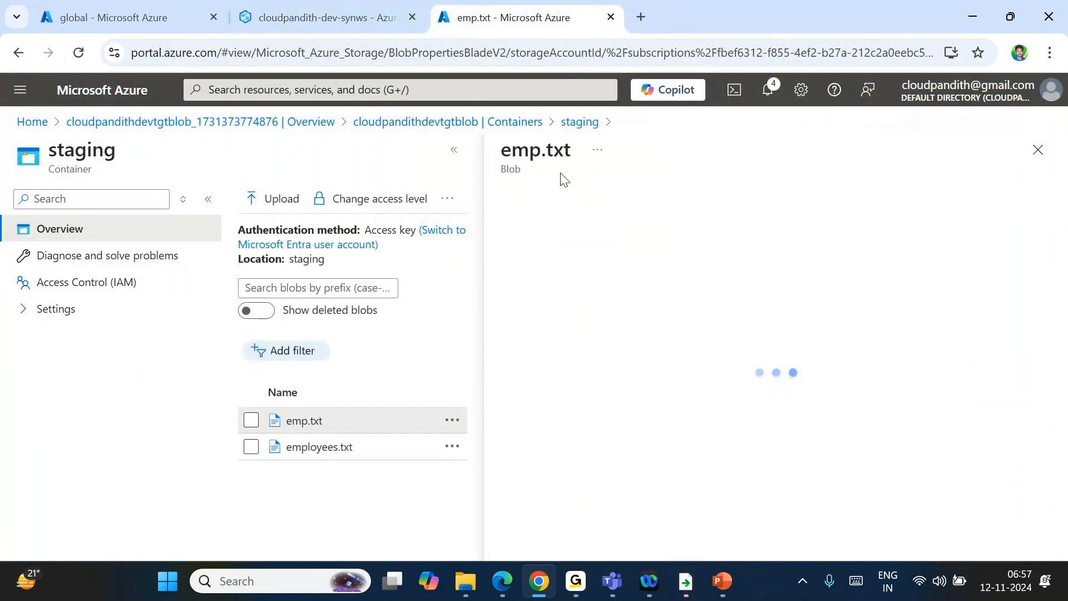
click(726, 238)
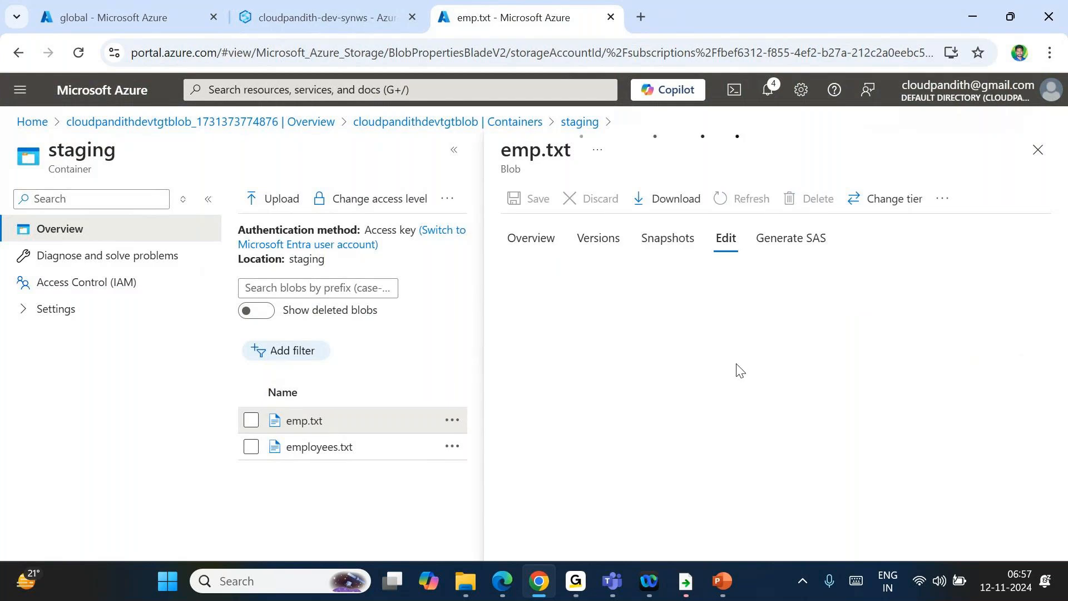
drag(605, 286, 722, 367)
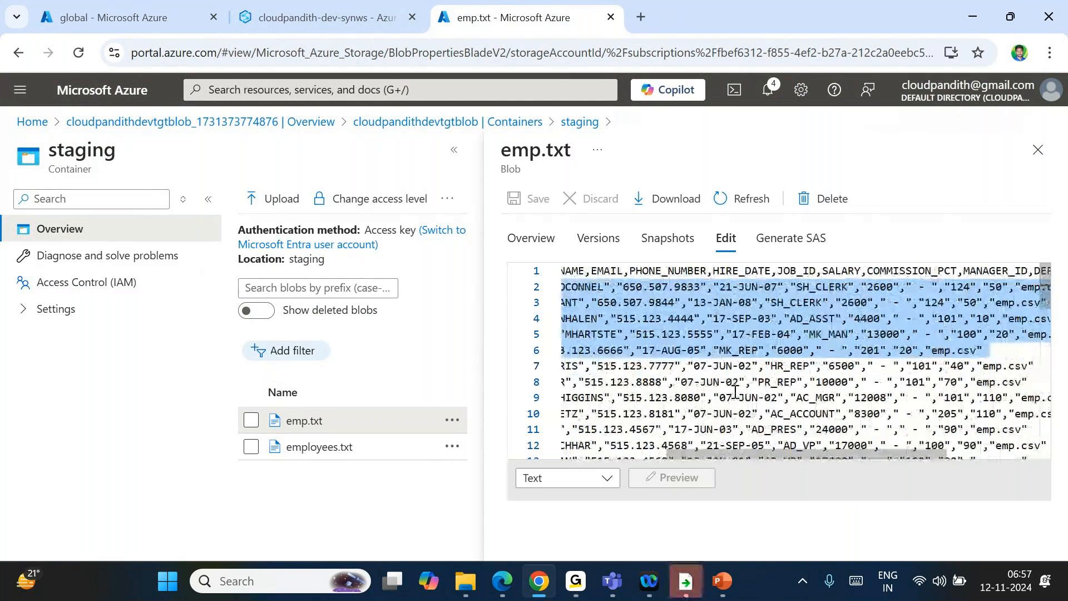
drag(734, 391, 284, 427)
Step: Check the source files in the global container, then delete emp.txt and employees.txt from the staging container
click(105, 8)
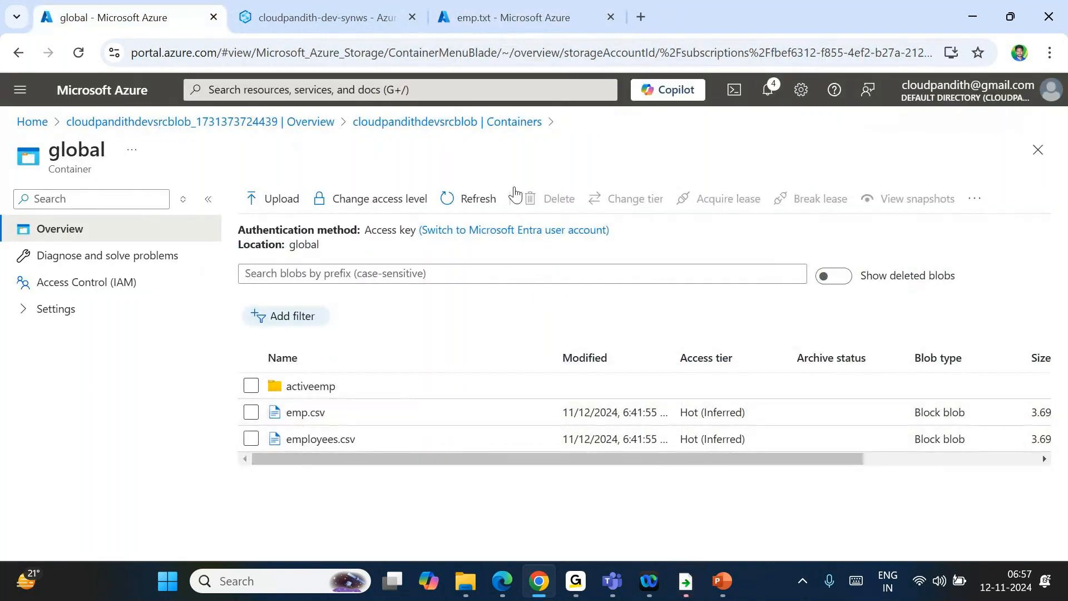
click(517, 6)
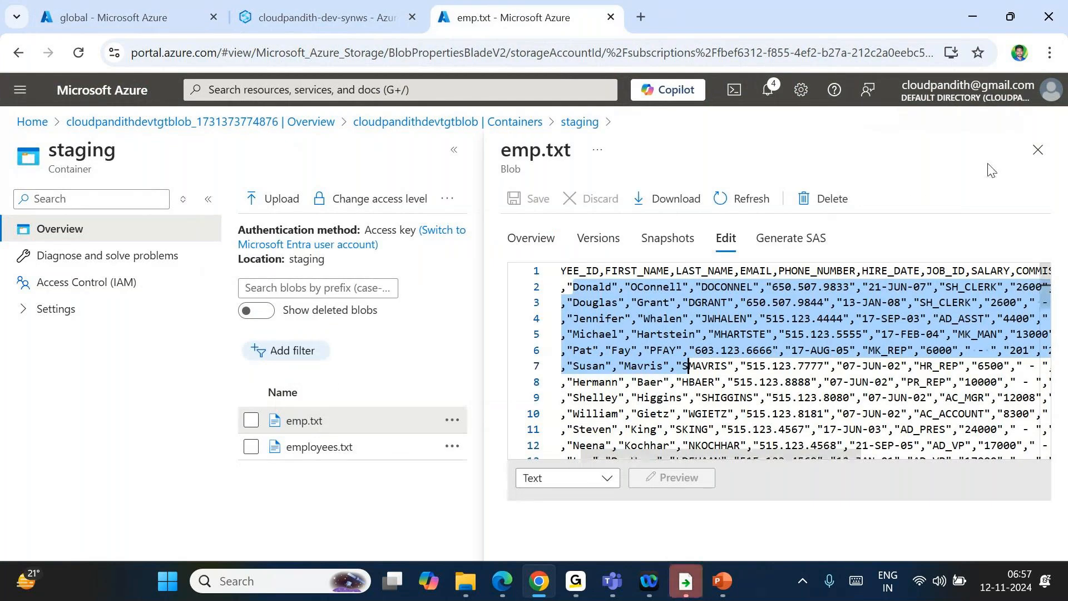
click(1038, 150)
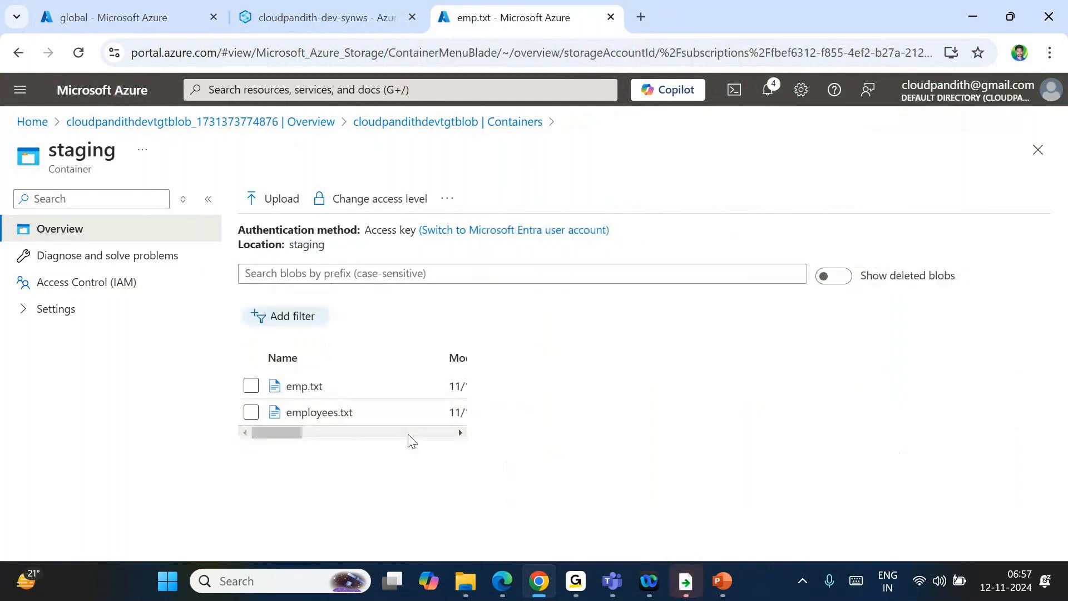
click(251, 385)
click(251, 414)
click(556, 202)
click(527, 500)
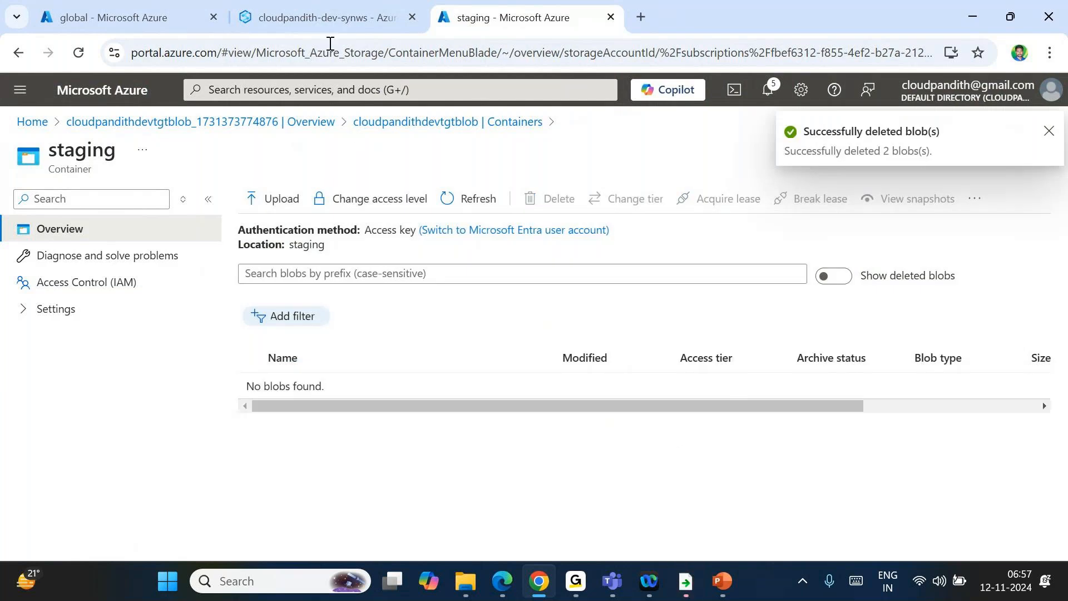
Step: Set the file extension on the copy activity's sink to .csv
click(326, 17)
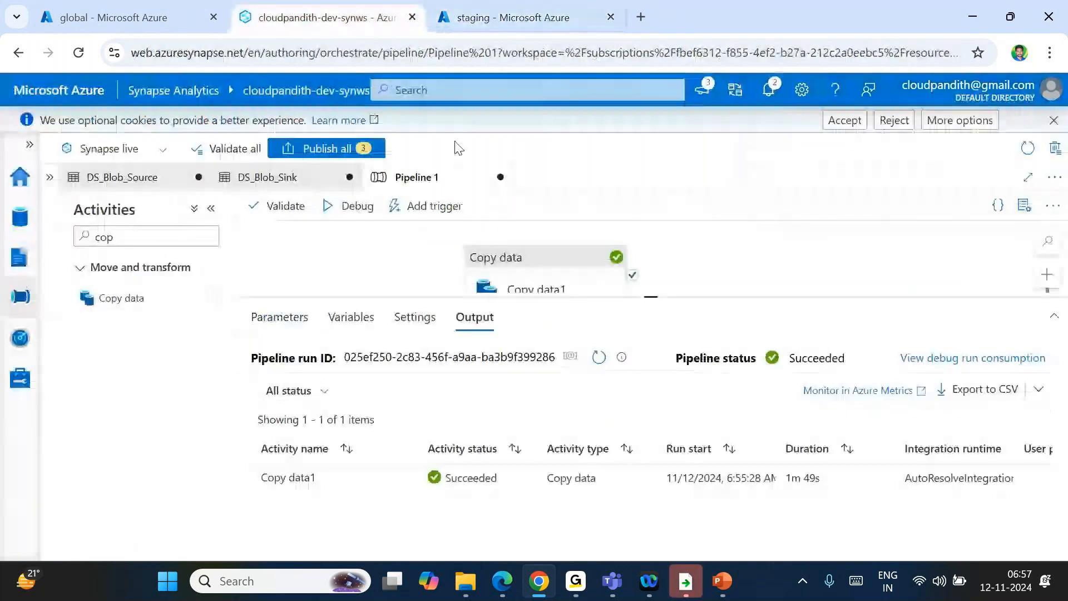
click(517, 282)
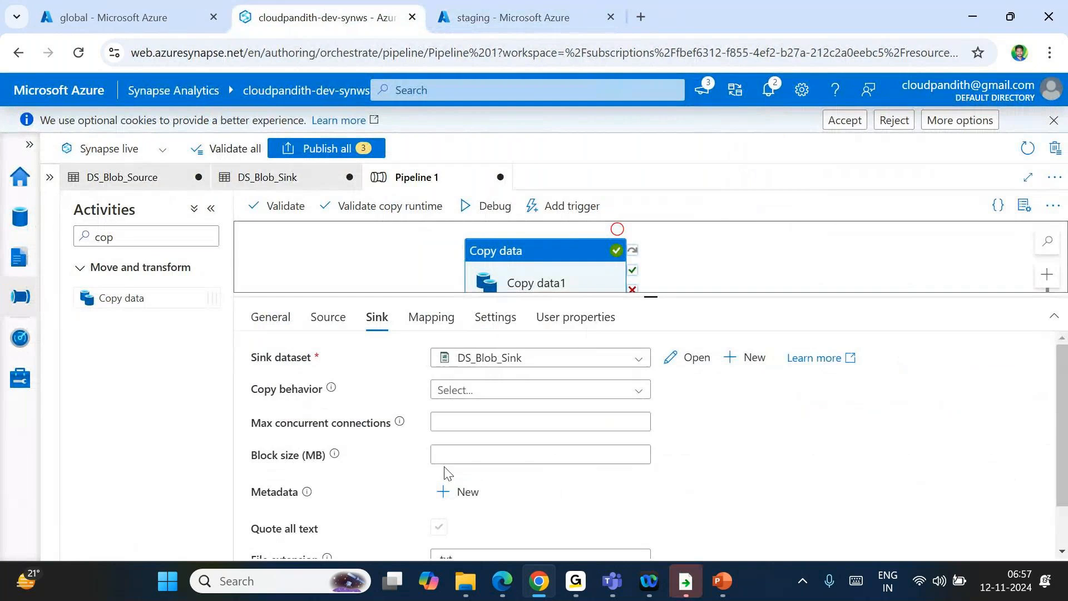
scroll(477, 505, down, 1)
click(477, 505)
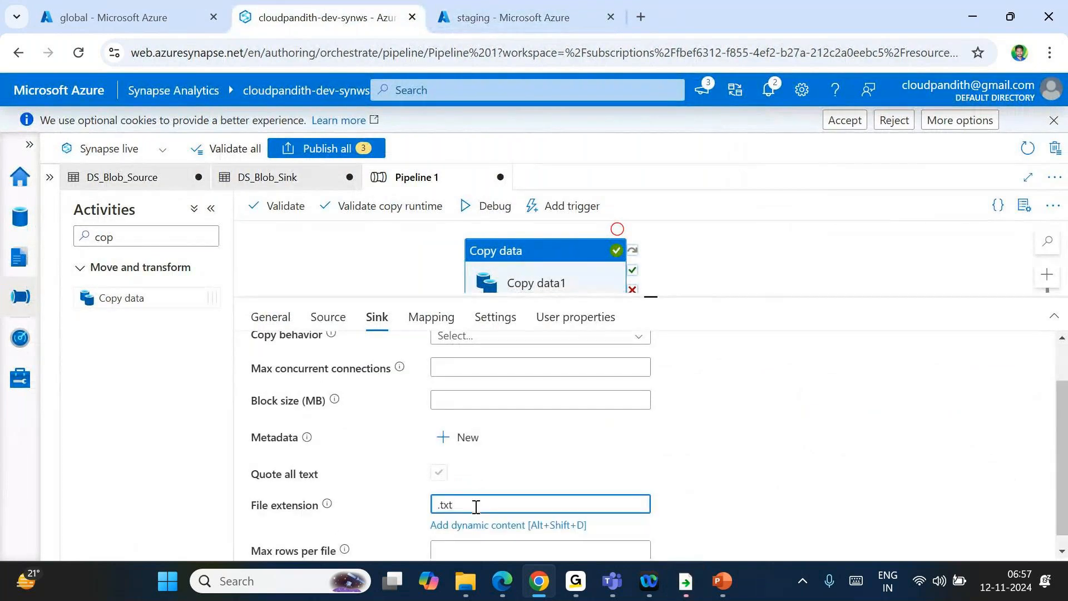
key(BackSpace)
key(BackSpace)
key(BackSpace)
text(csv)
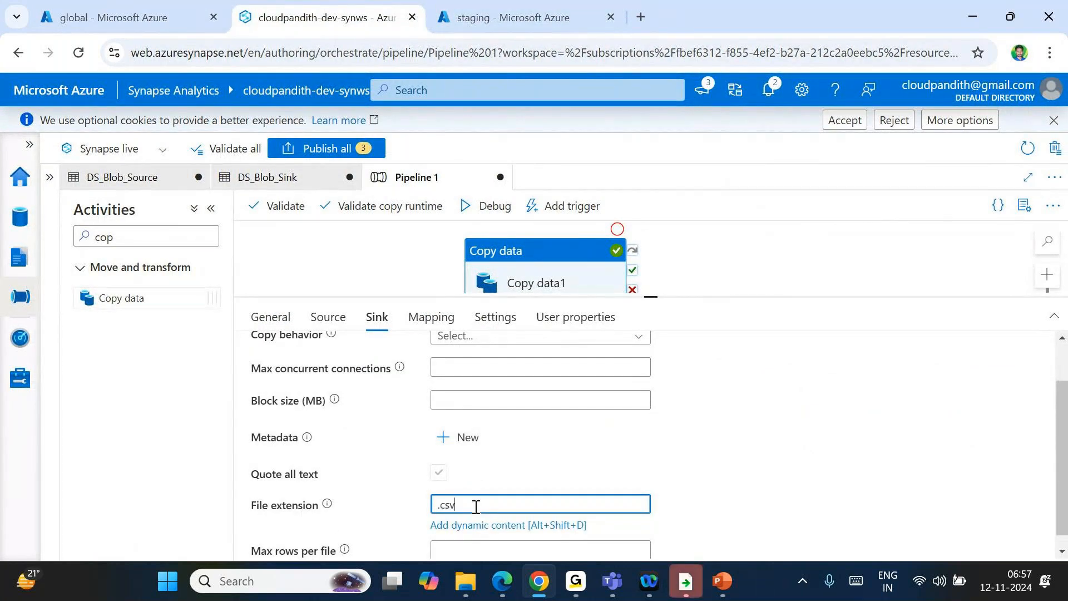
click(748, 470)
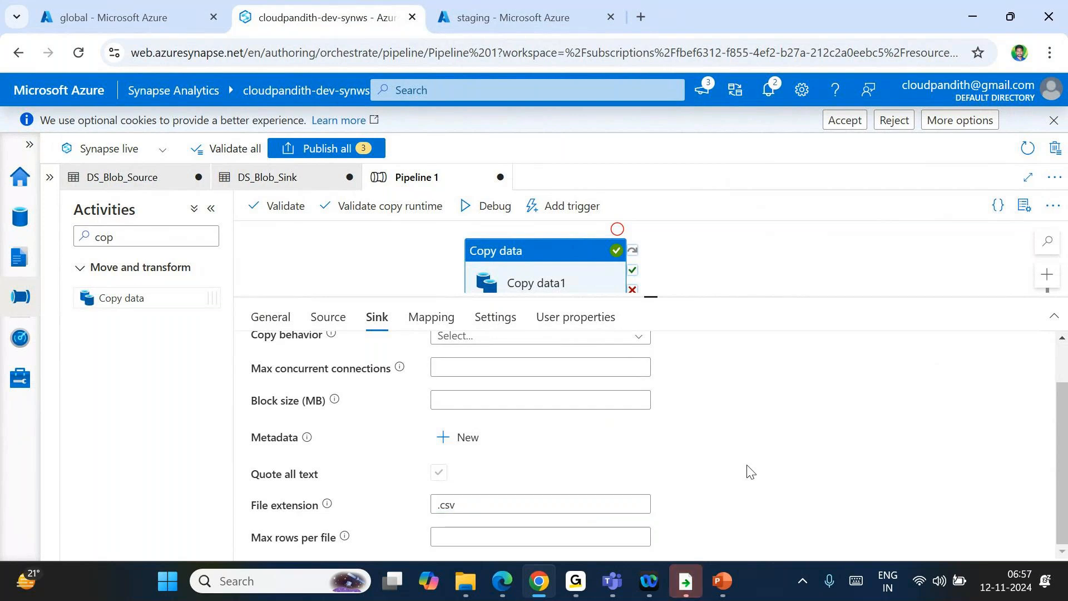
scroll(615, 348, up, 1)
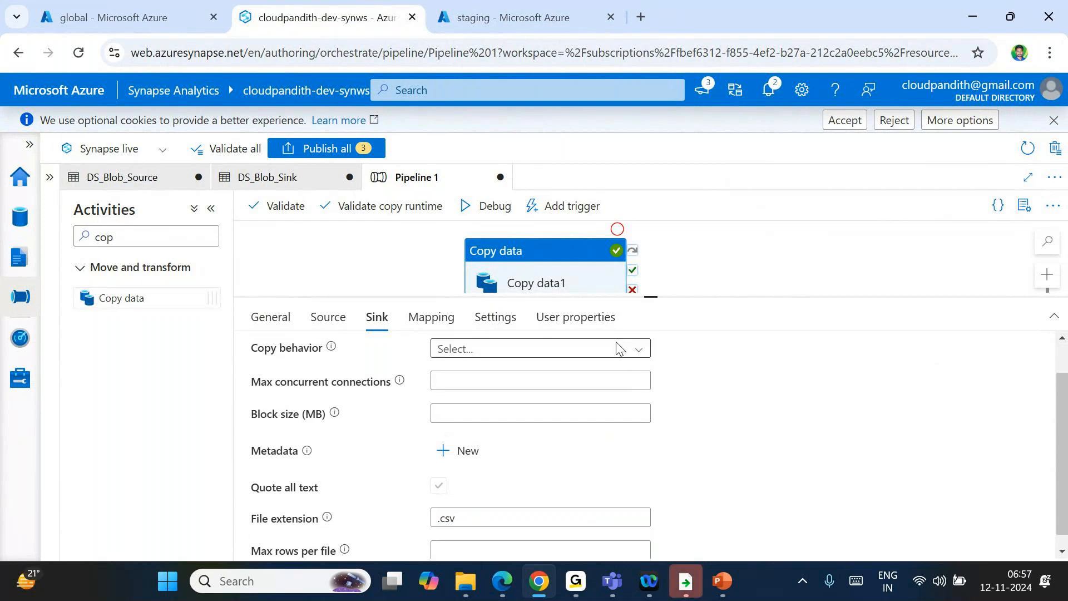
Step: Run the pipeline in debug mode, refresh the status until the copy finishes, and review the copy run's details
click(491, 206)
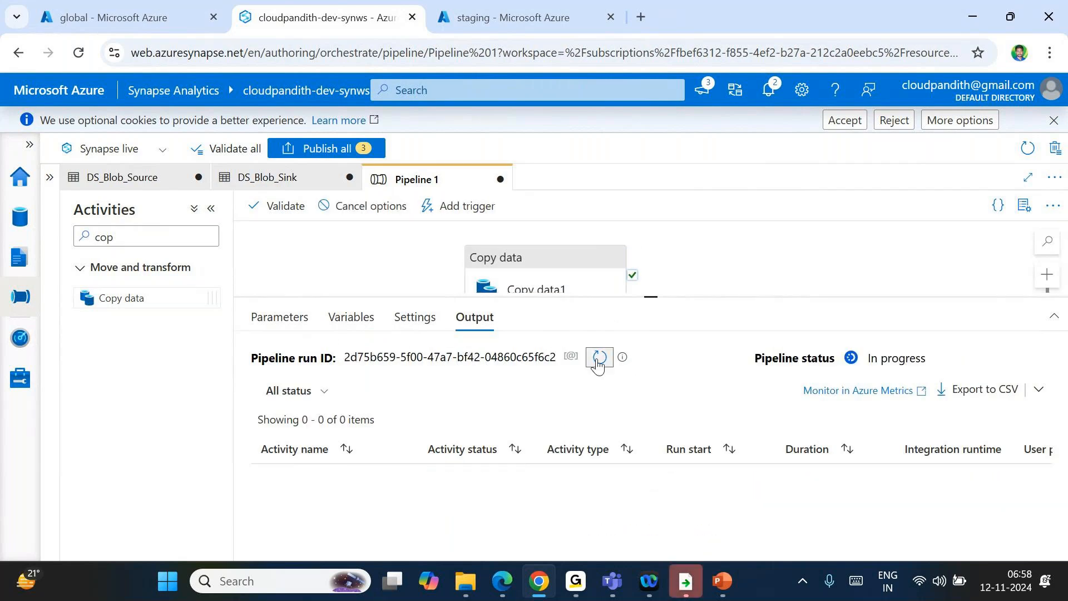
click(598, 363)
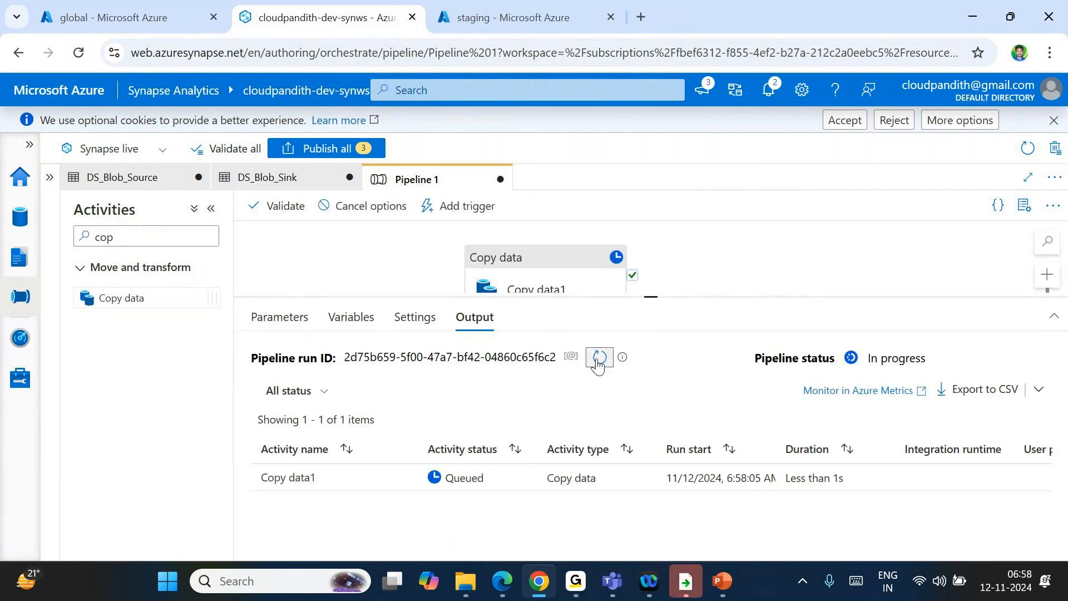
click(598, 363)
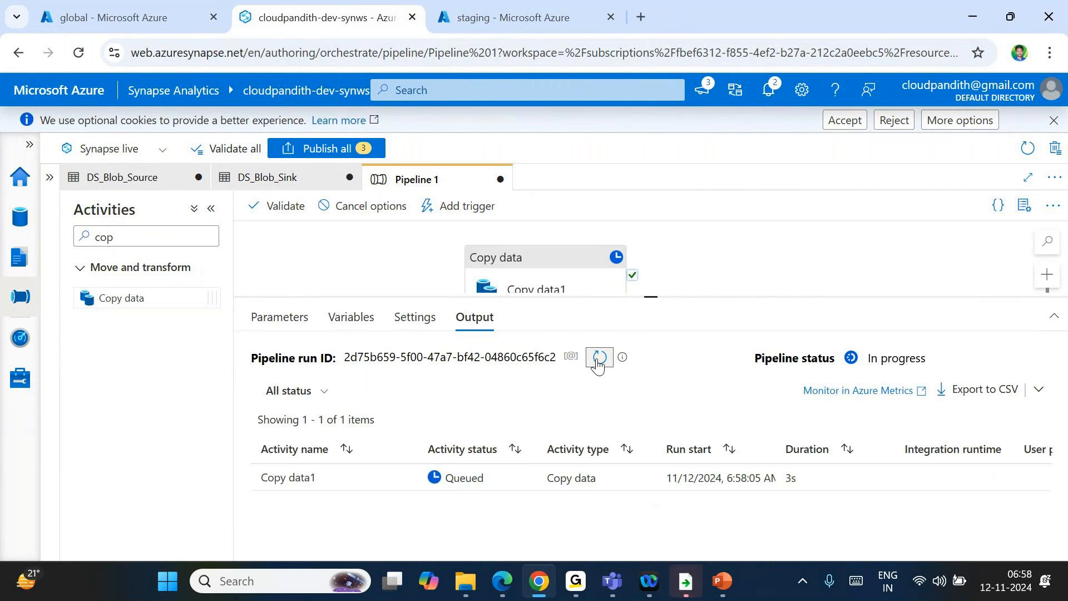
click(598, 362)
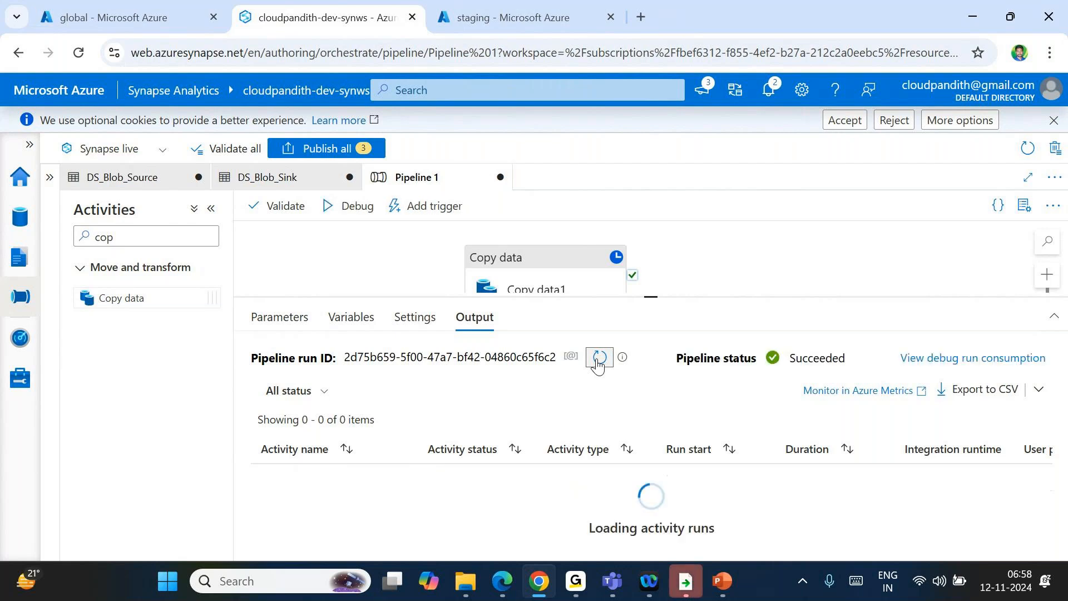
click(407, 482)
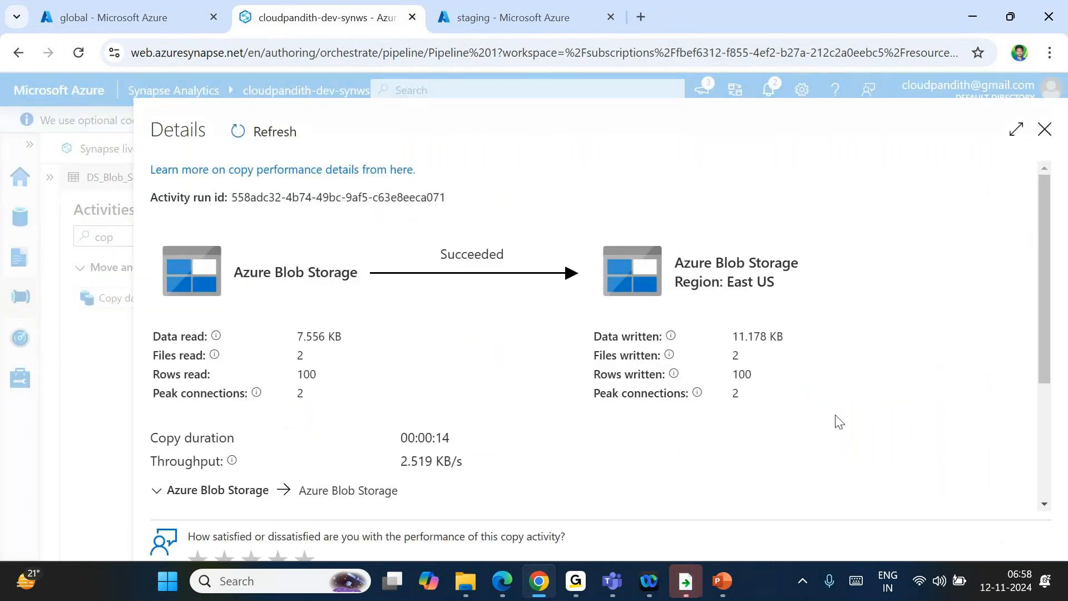
click(1044, 129)
Step: Refresh the staging container and inspect emp.csv as a table preview and as raw text
click(500, 17)
click(476, 199)
click(350, 384)
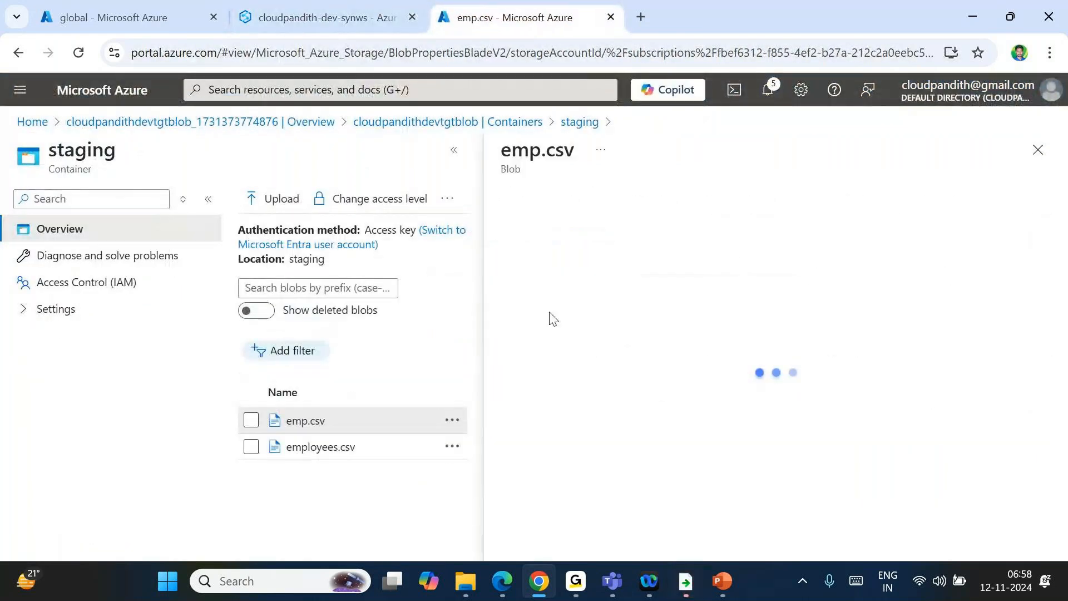
click(724, 238)
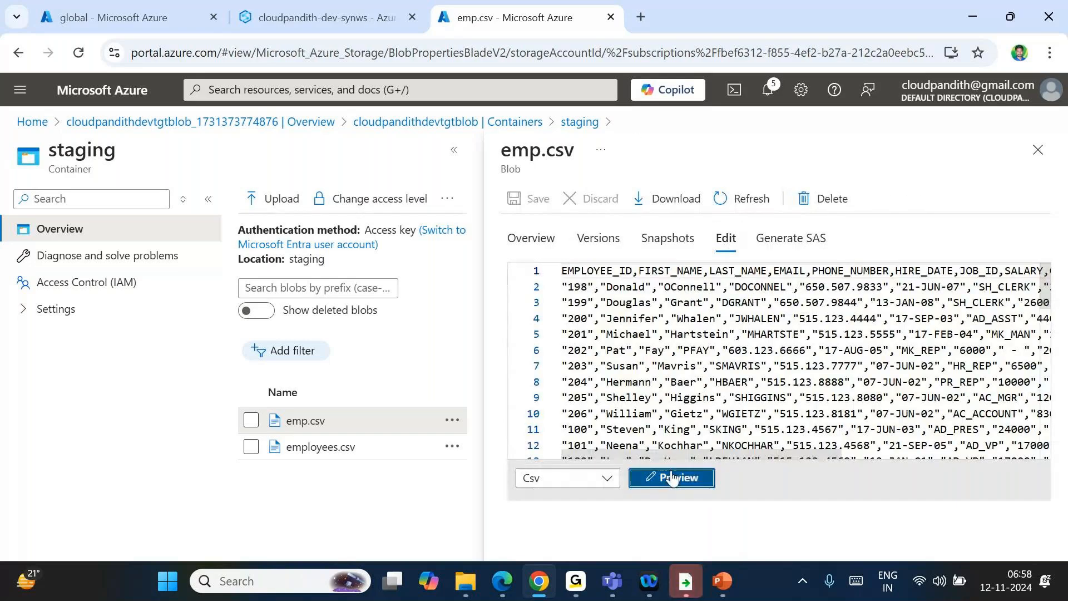
click(672, 477)
scroll(782, 417, down, 5)
scroll(781, 417, up, 5)
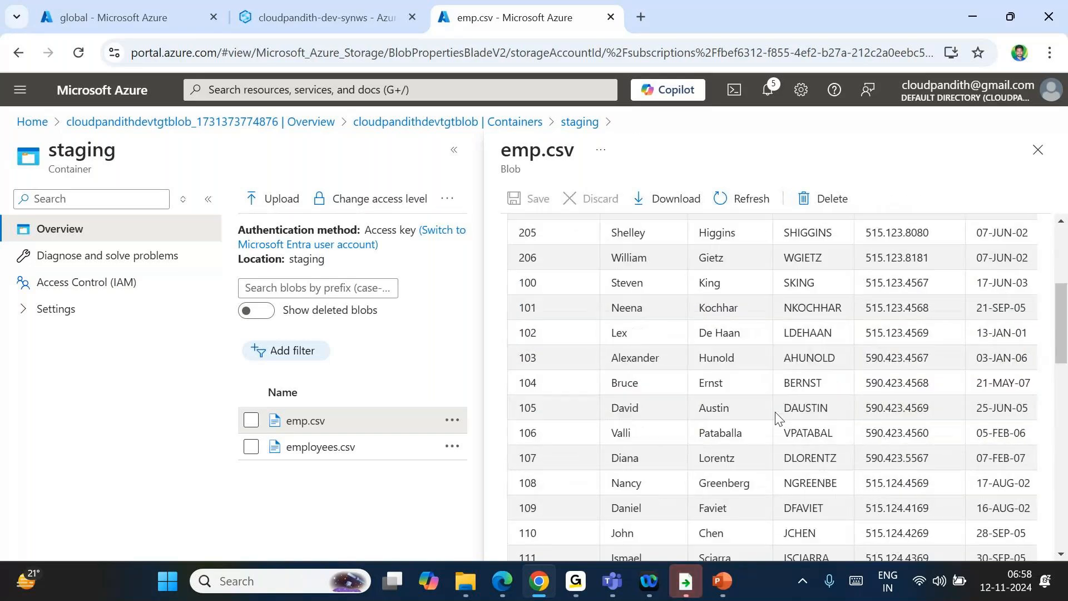
scroll(968, 222, down, 10)
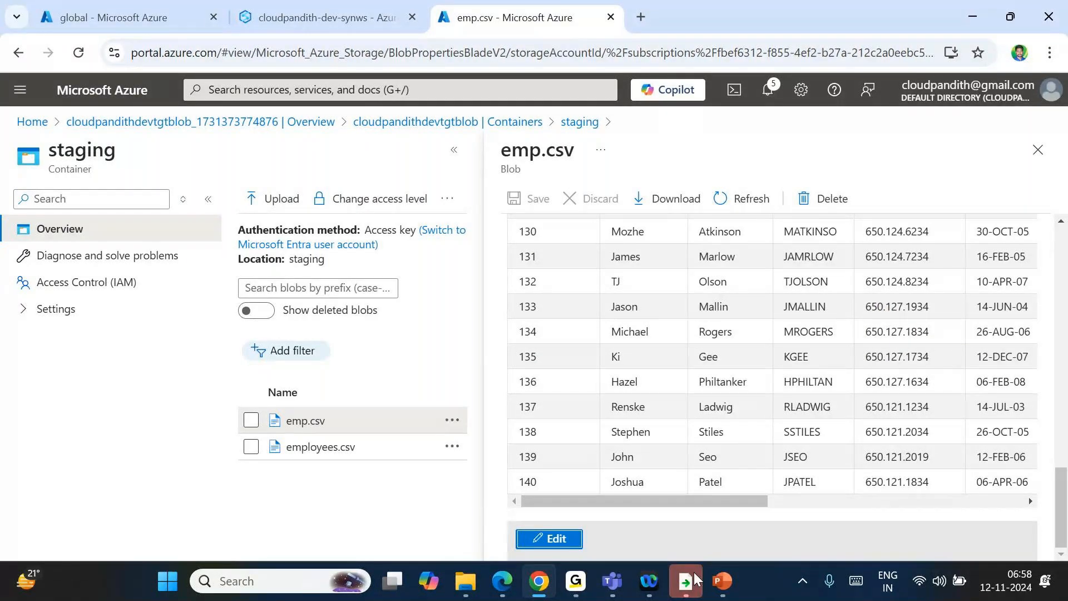
click(553, 540)
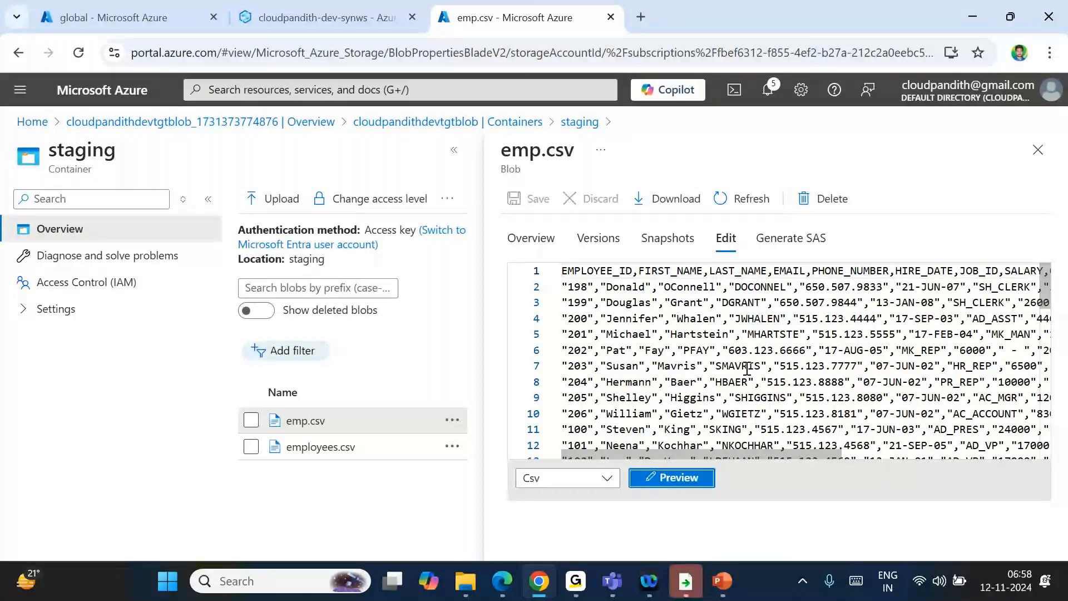
Step: Delete emp.csv and employees.csv from the staging container
click(1038, 150)
click(251, 386)
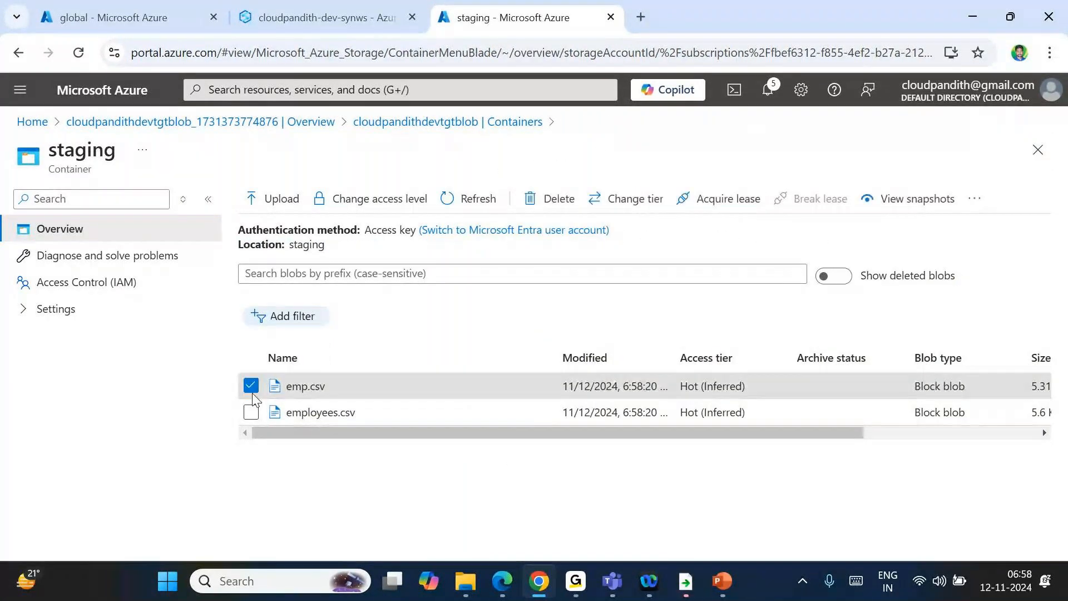
click(250, 412)
click(551, 199)
click(514, 496)
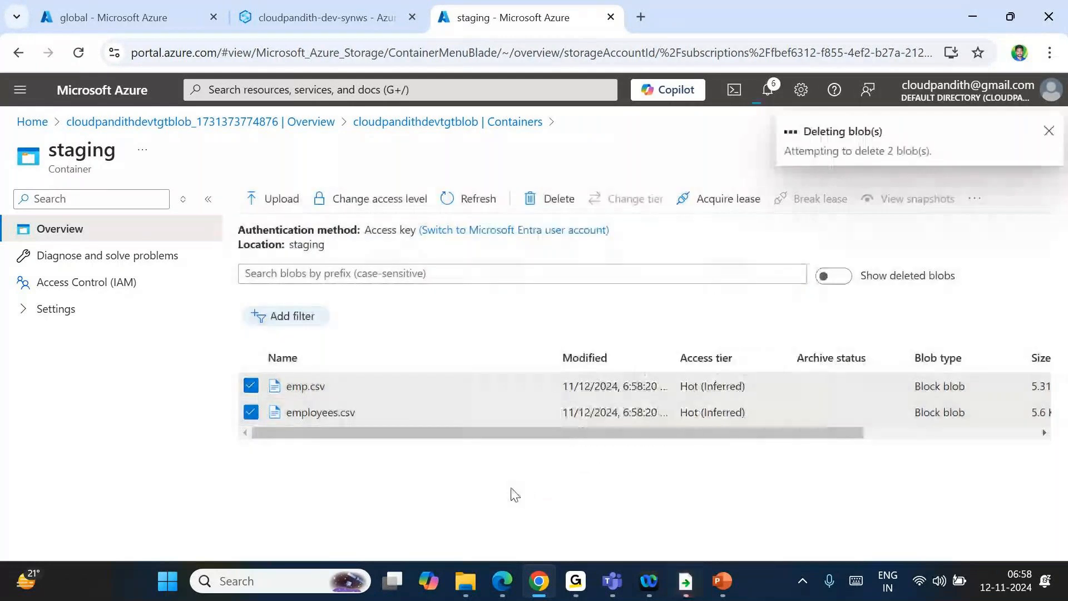
Step: Set the column delimiter of the DS_Blob_Sink dataset to Pipe (|)
click(329, 8)
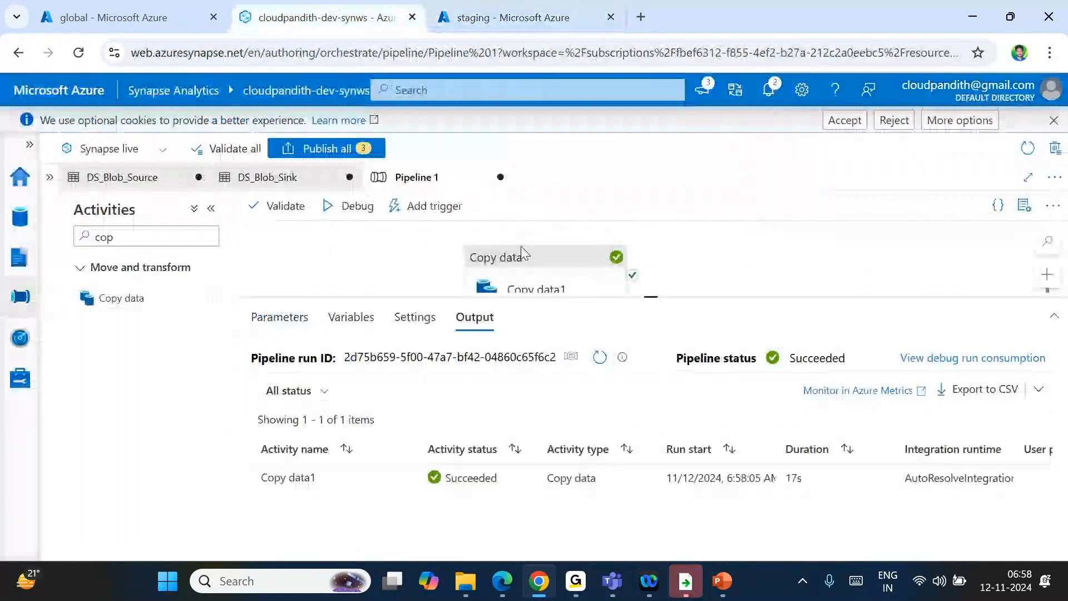
click(517, 278)
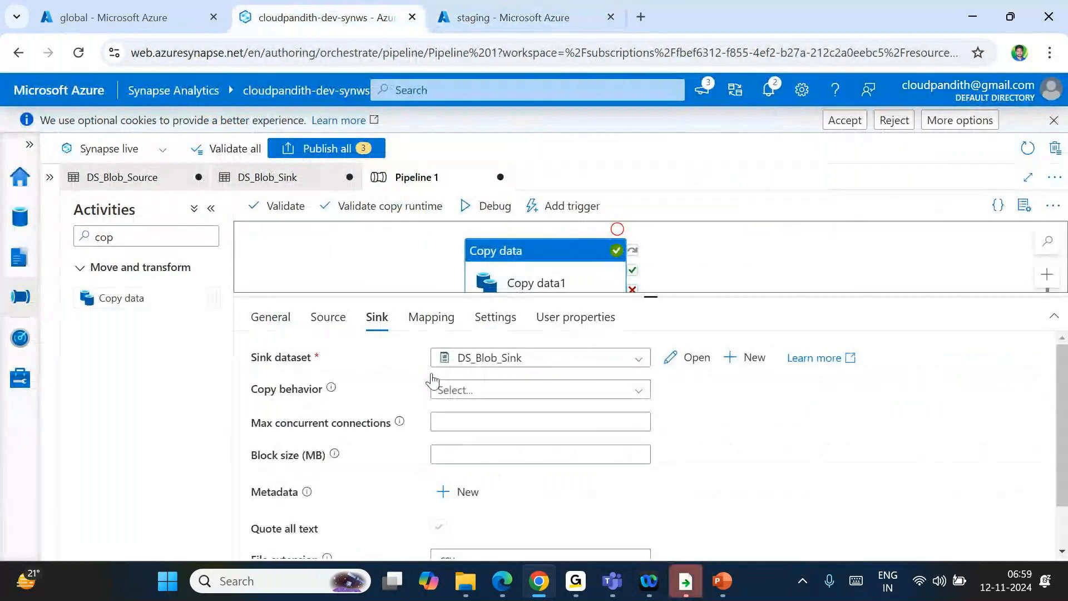
click(692, 359)
scroll(384, 445, down, 1)
scroll(377, 451, down, 2)
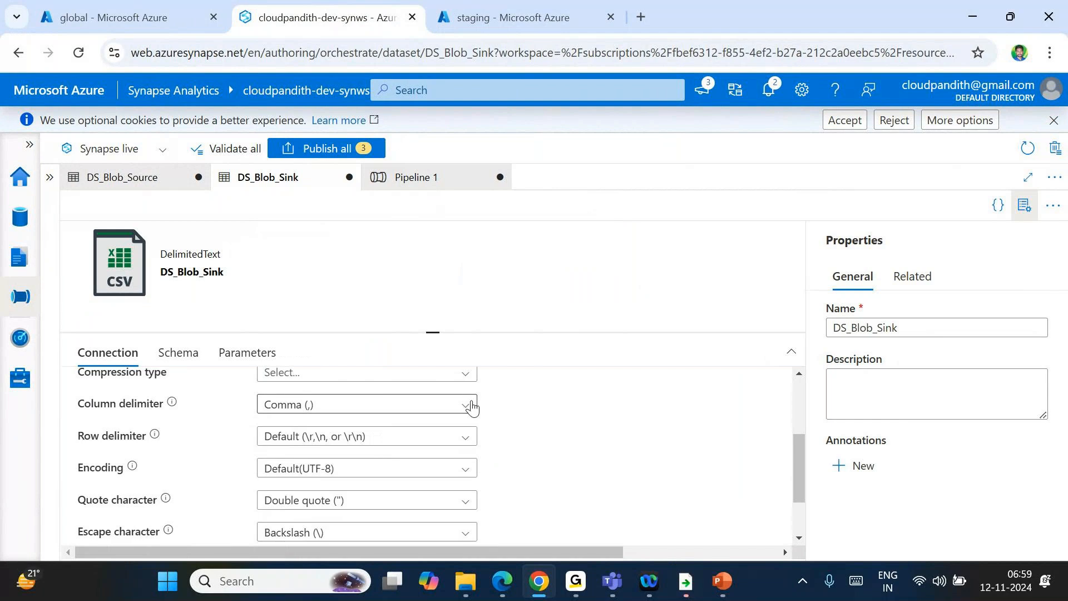
click(466, 405)
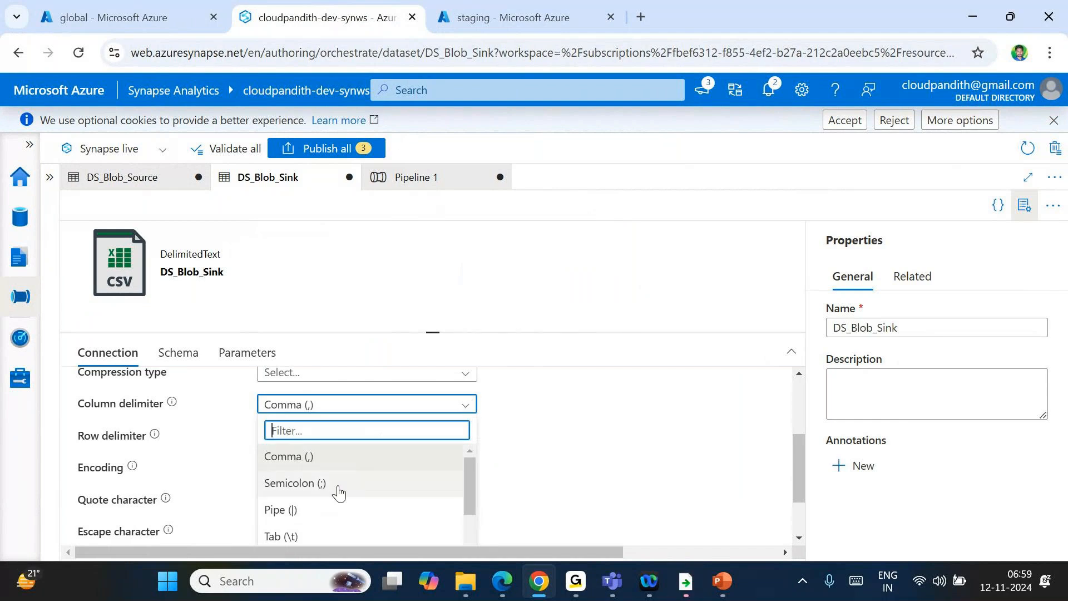
click(293, 509)
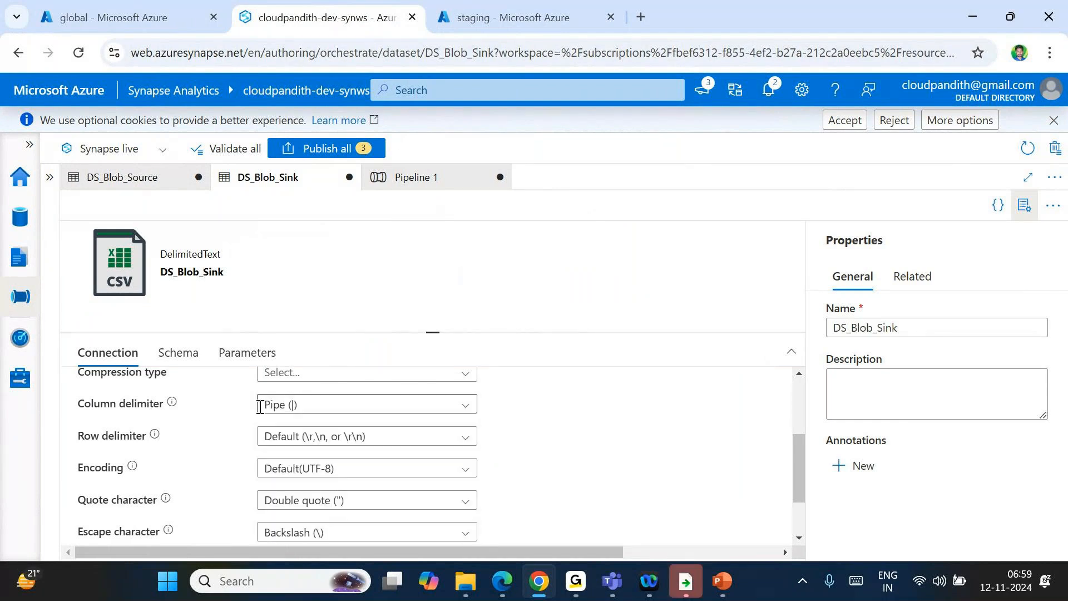
click(260, 407)
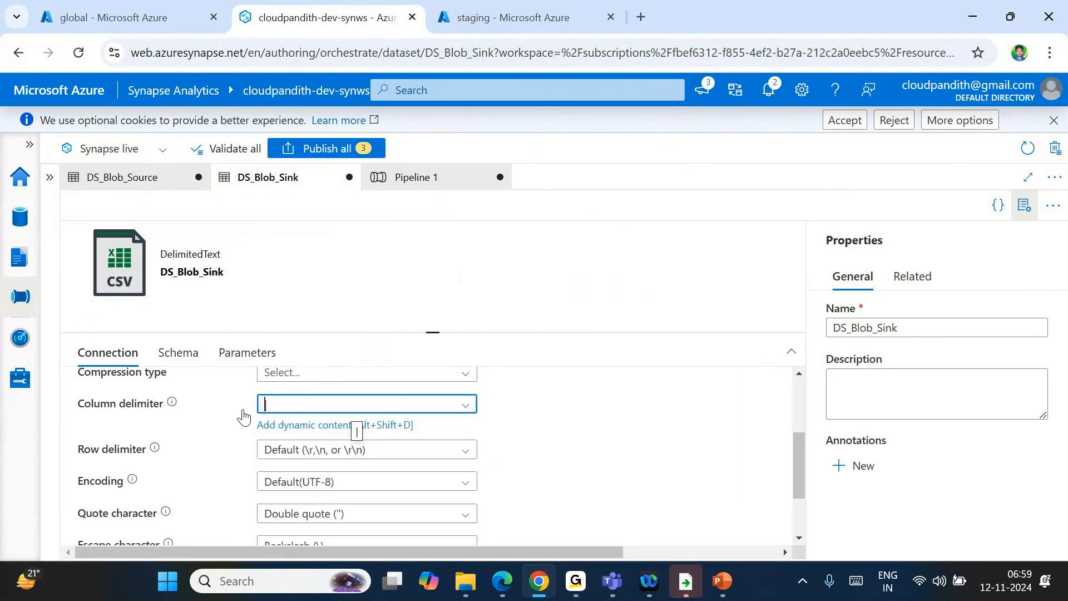
click(548, 438)
click(467, 406)
click(588, 455)
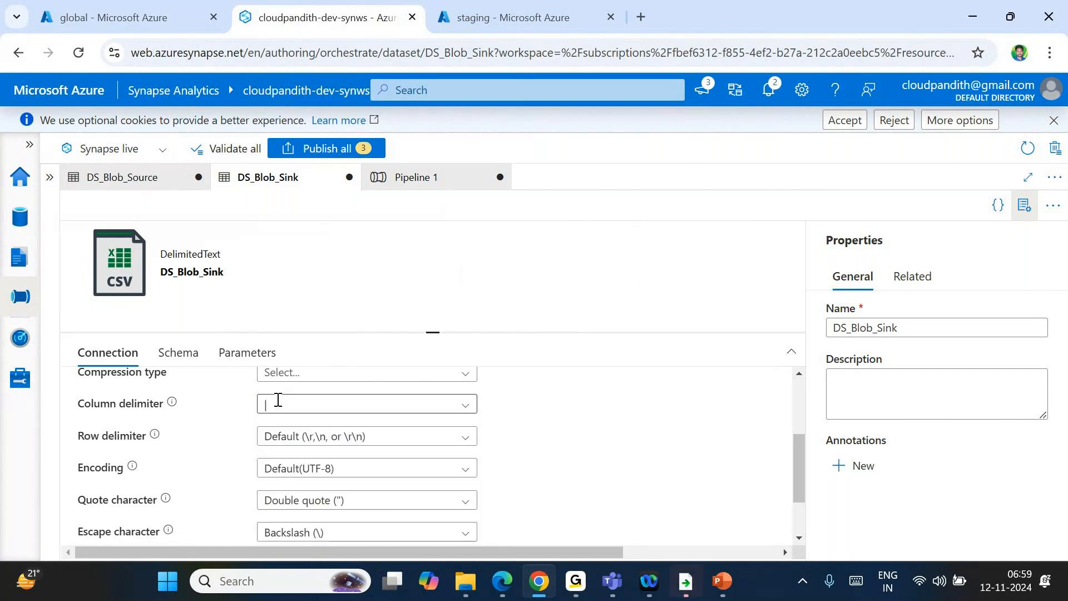
Step: Run Pipeline 1 in debug mode, refresh the status until the copy finishes, and view the copy run's details
click(417, 179)
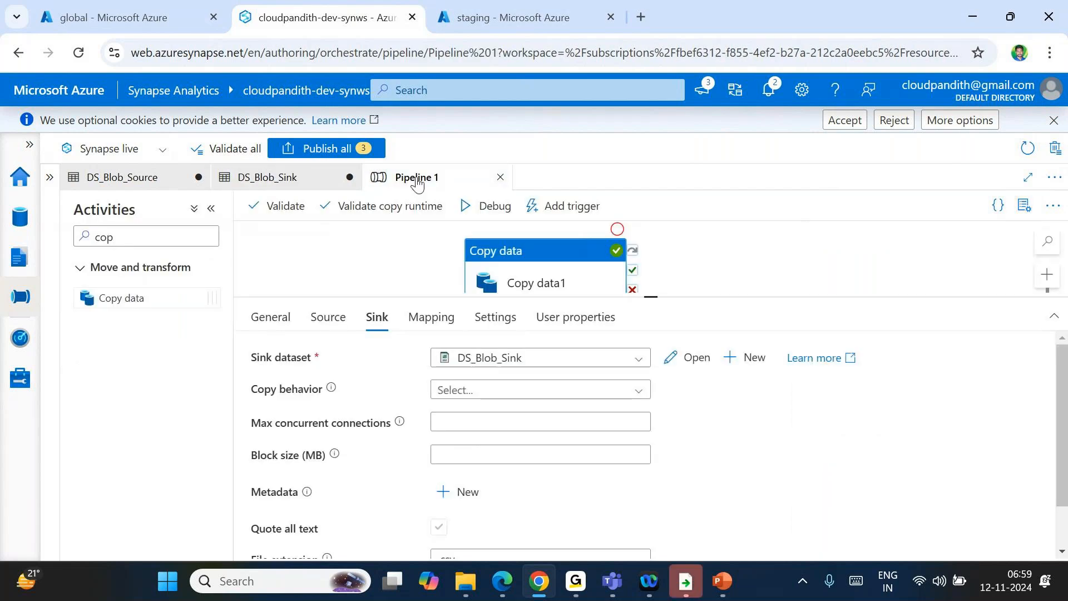
click(723, 283)
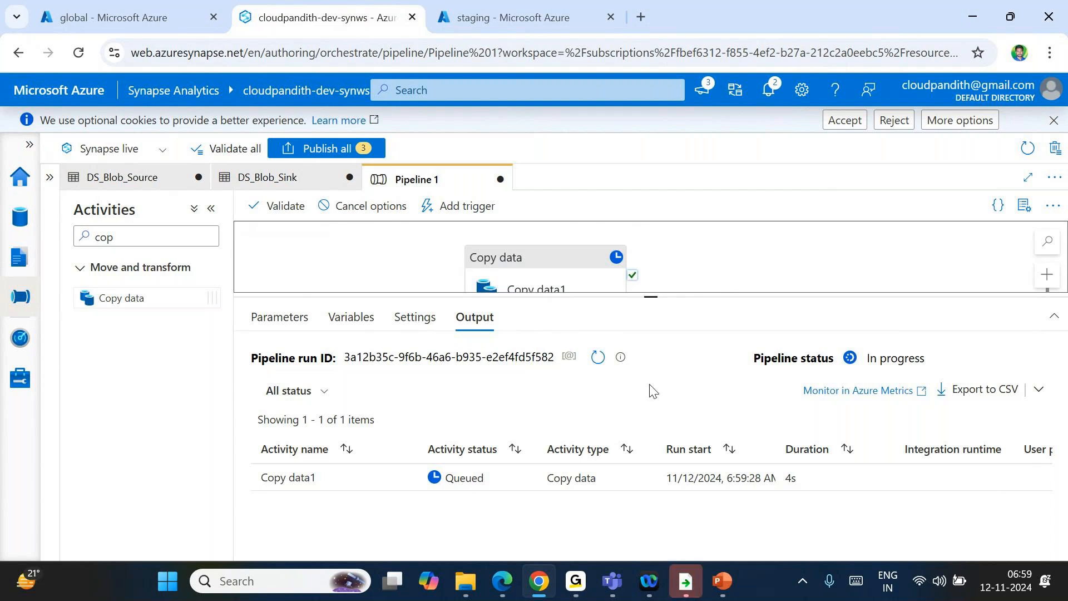
click(604, 365)
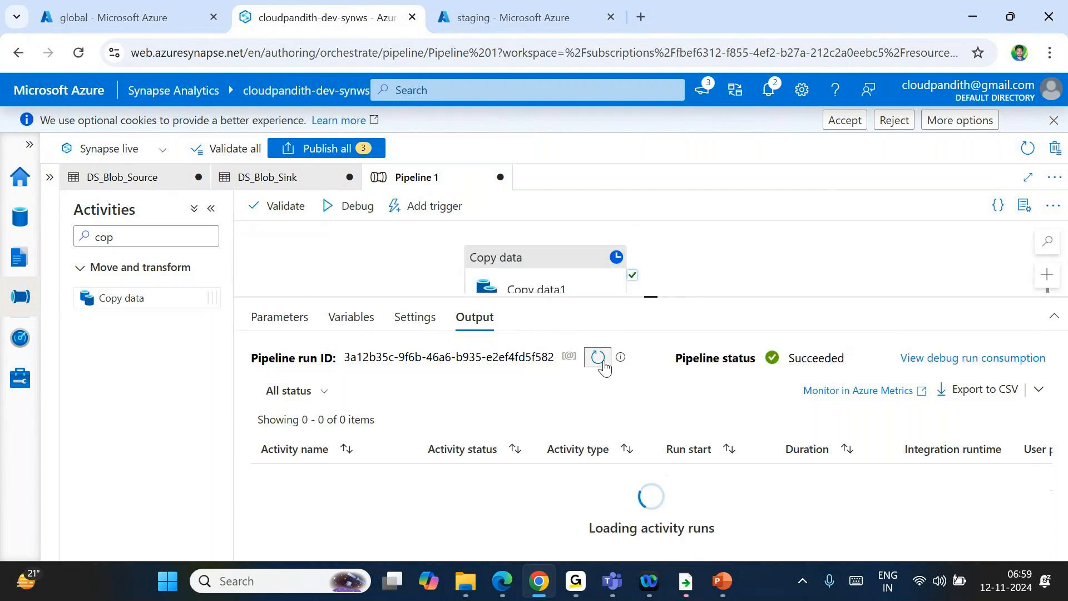
mouse_move(411, 487)
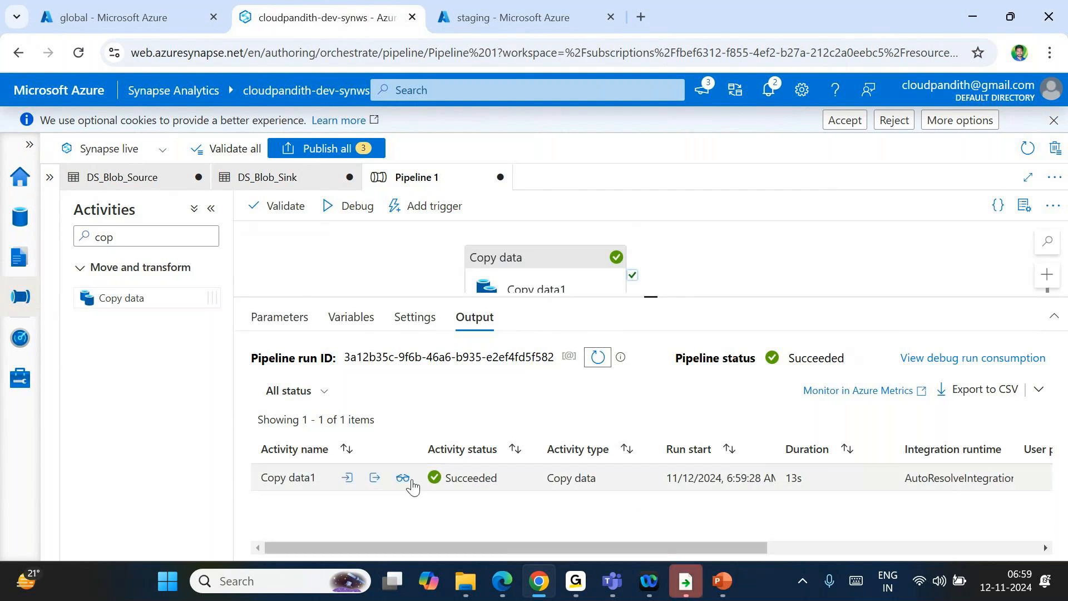
click(403, 478)
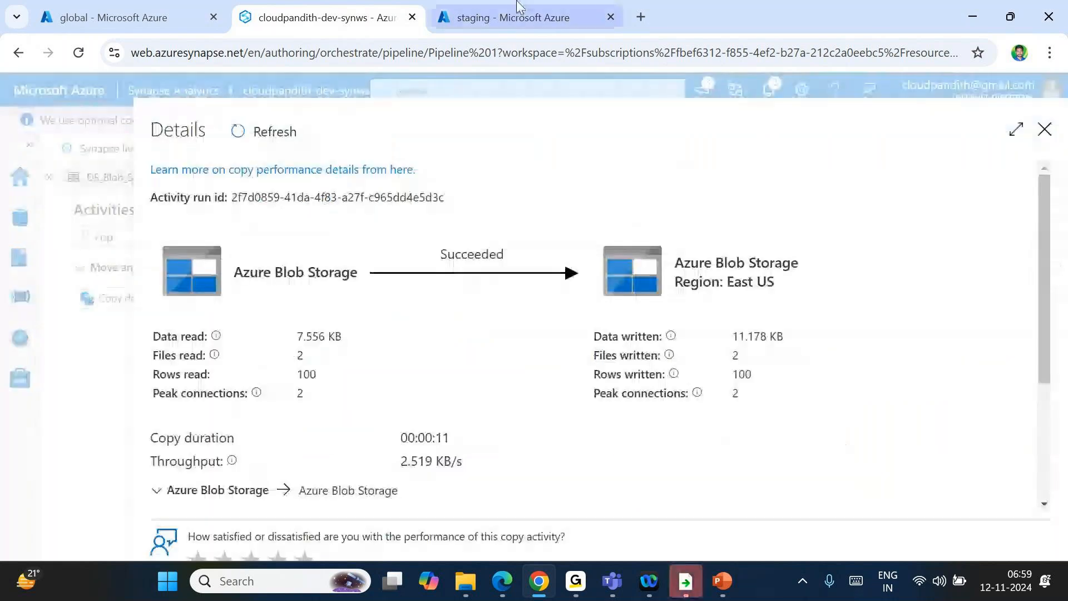
Step: Refresh the staging container and inspect the new emp.csv as raw text and as a table preview
click(520, 8)
click(477, 201)
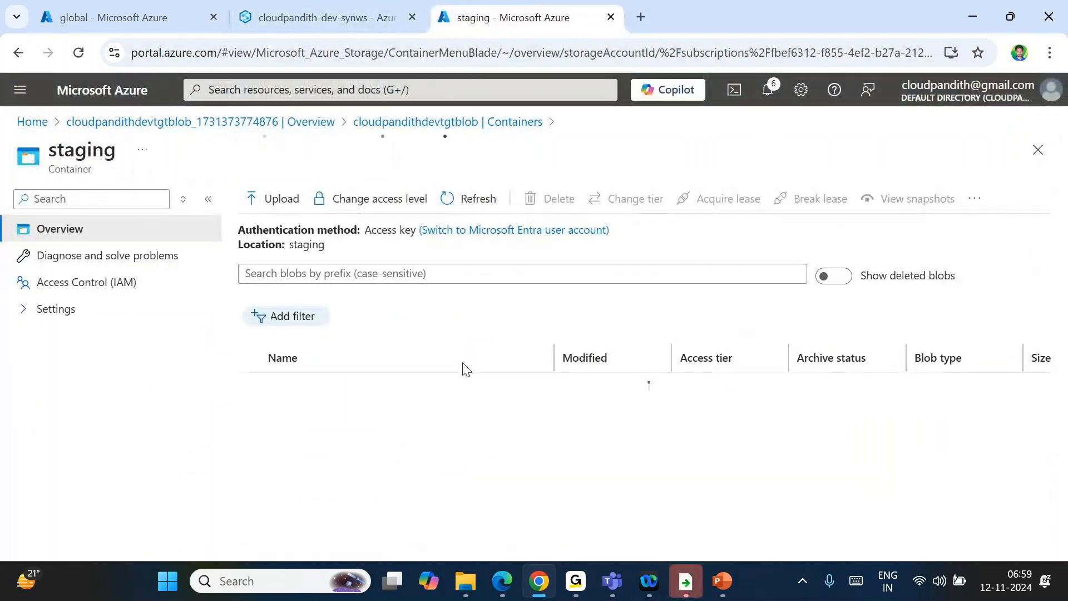
click(342, 383)
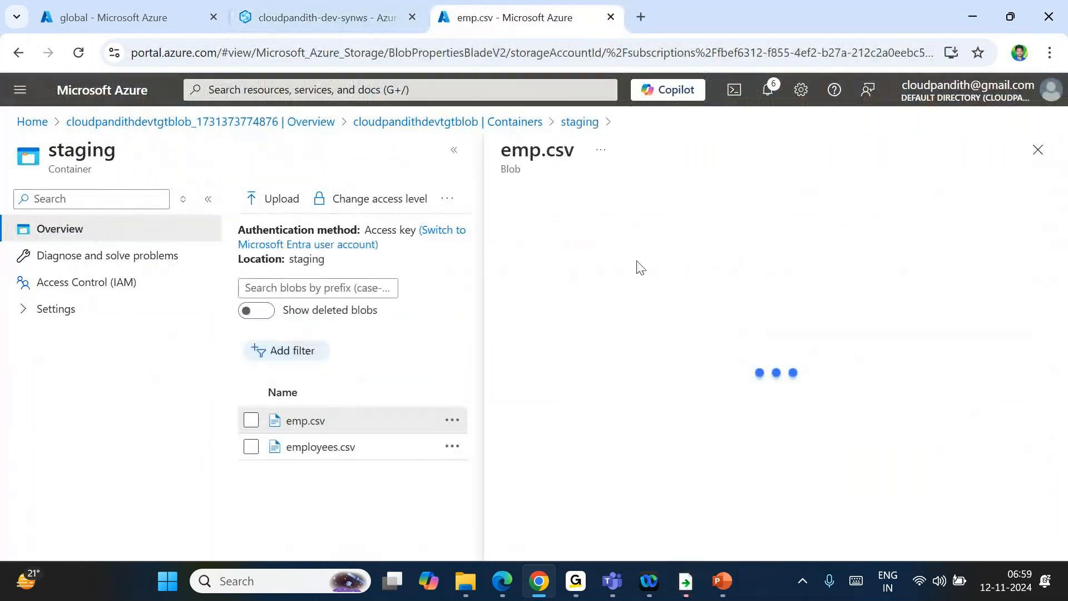
click(723, 239)
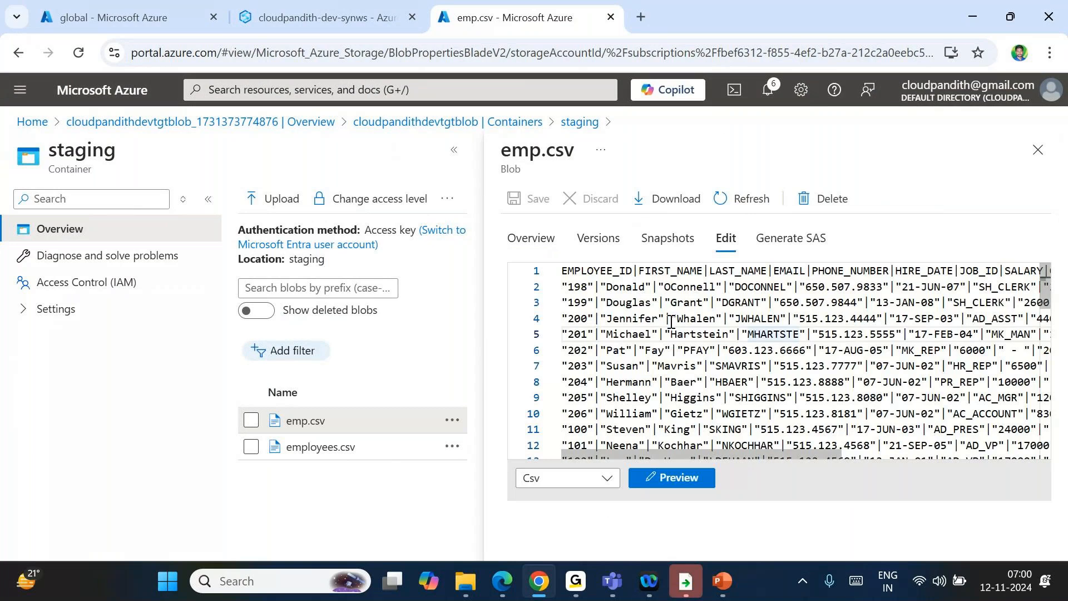
click(687, 485)
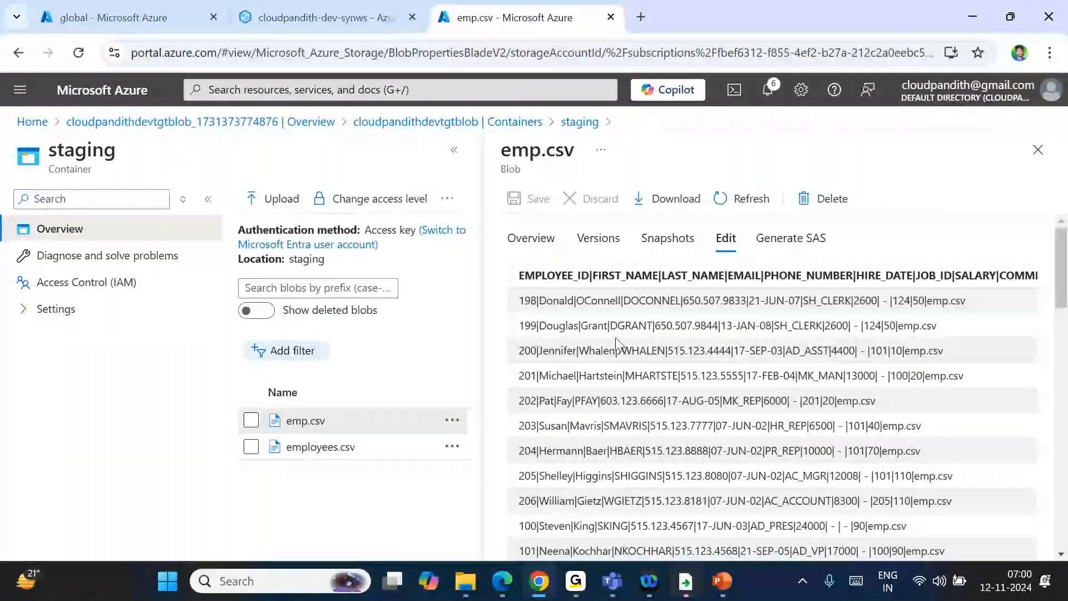
triple_click(538, 298)
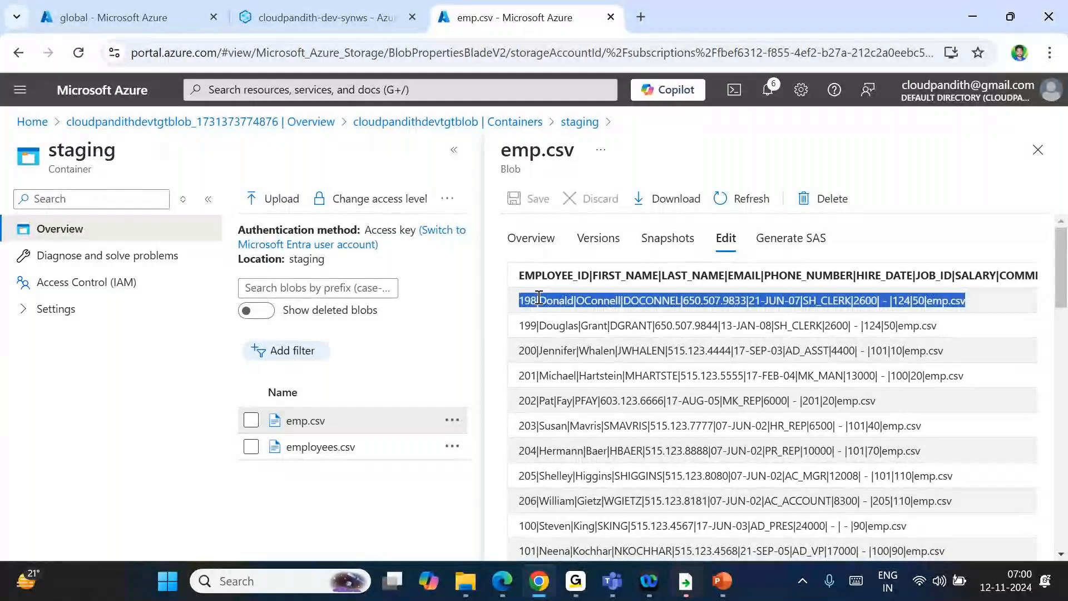
double_click(594, 300)
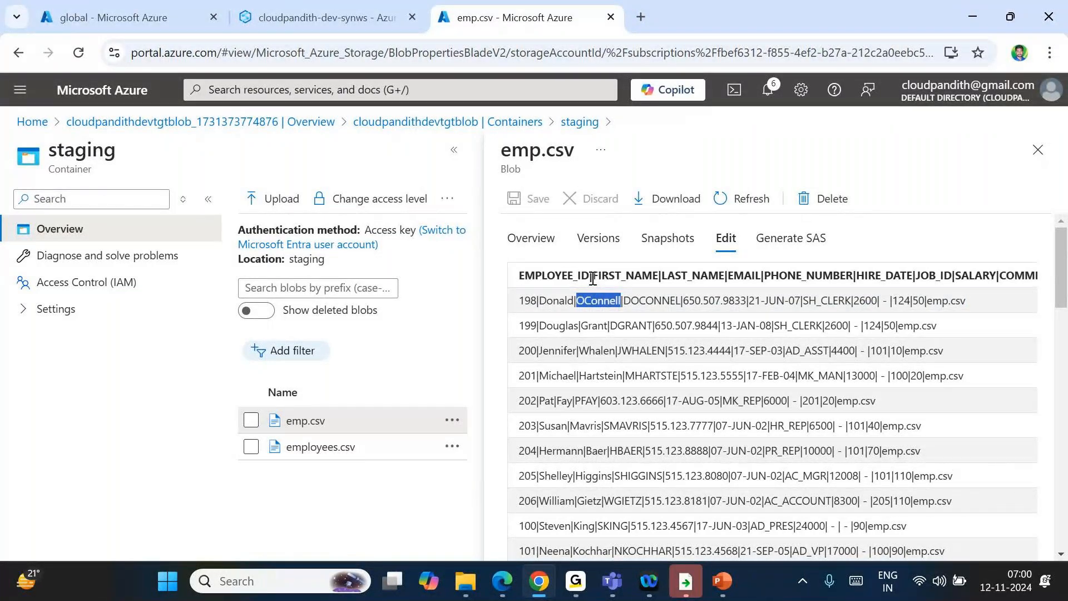
click(592, 278)
scroll(694, 393, right, 1)
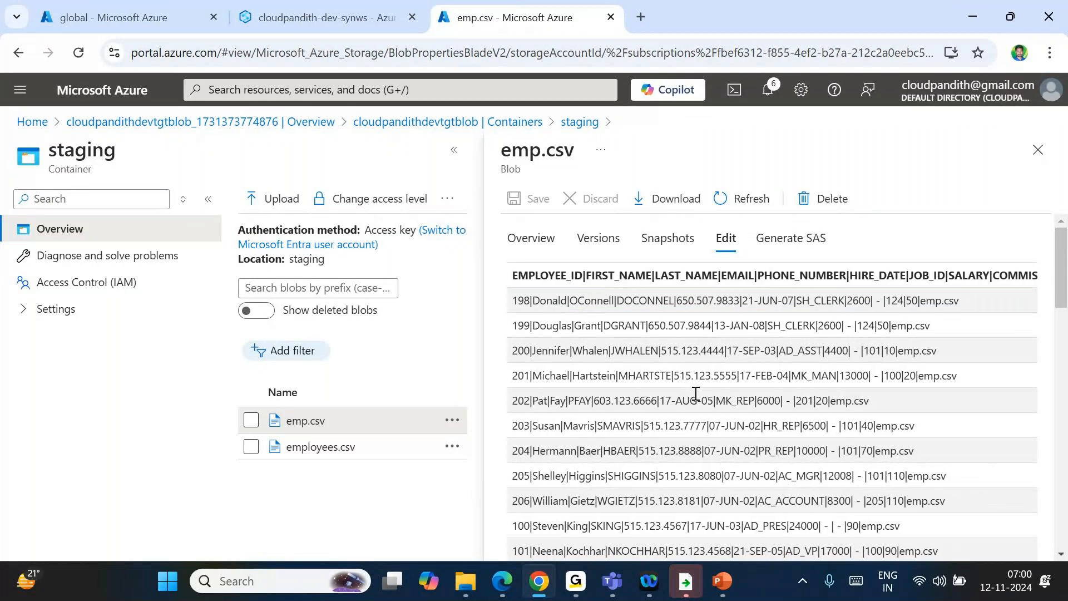
scroll(870, 331, left, 1)
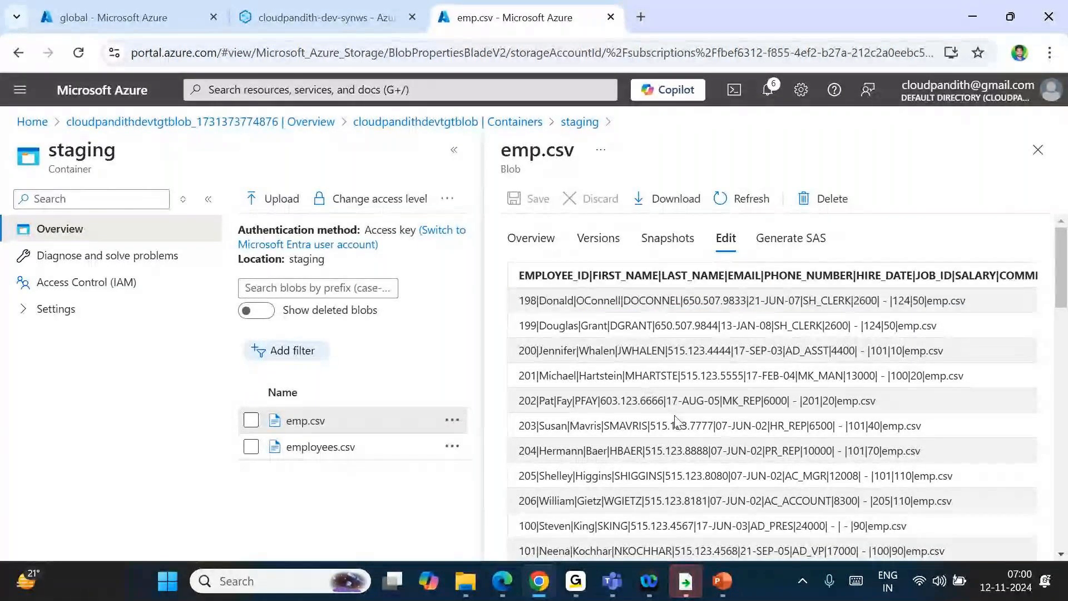
scroll(676, 422, down, 3)
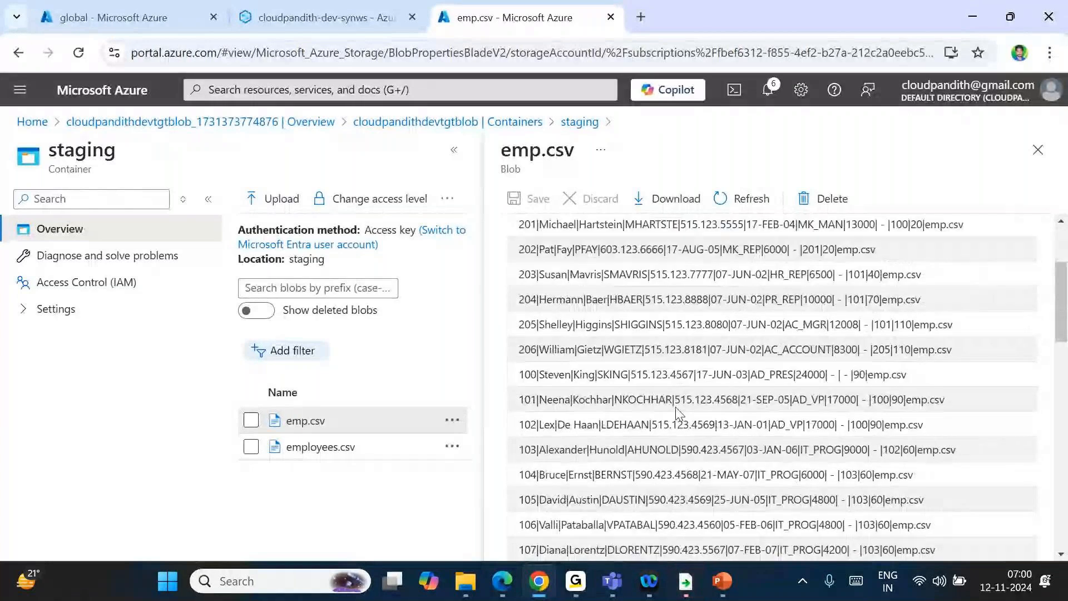
scroll(677, 413, down, 6)
scroll(656, 398, up, 10)
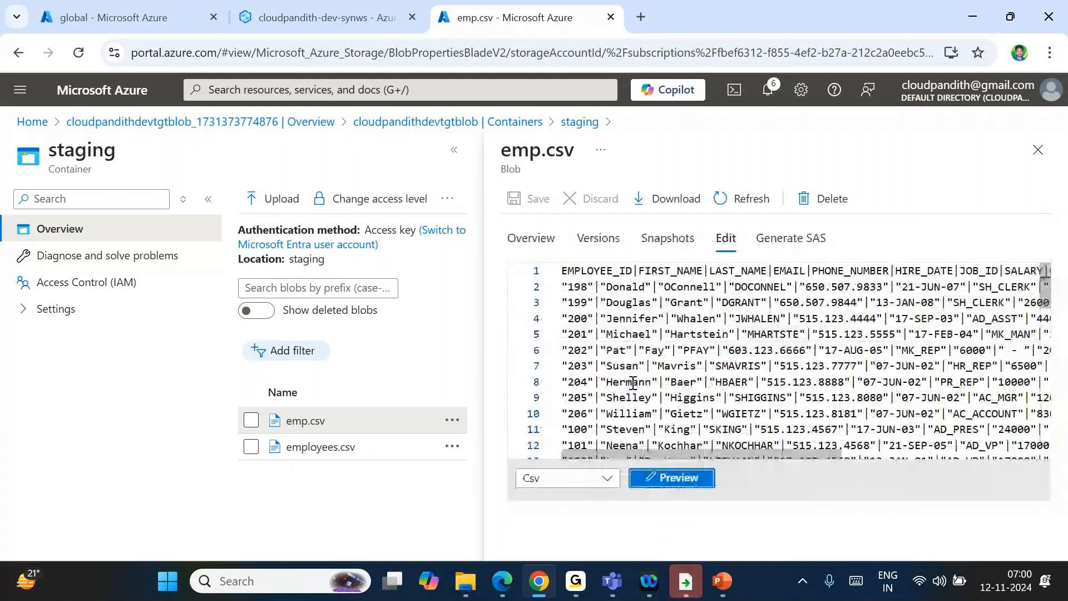
Step: Examine the separators between the fields of the first rows in emp.csv's raw text, and close the file
double_click(595, 287)
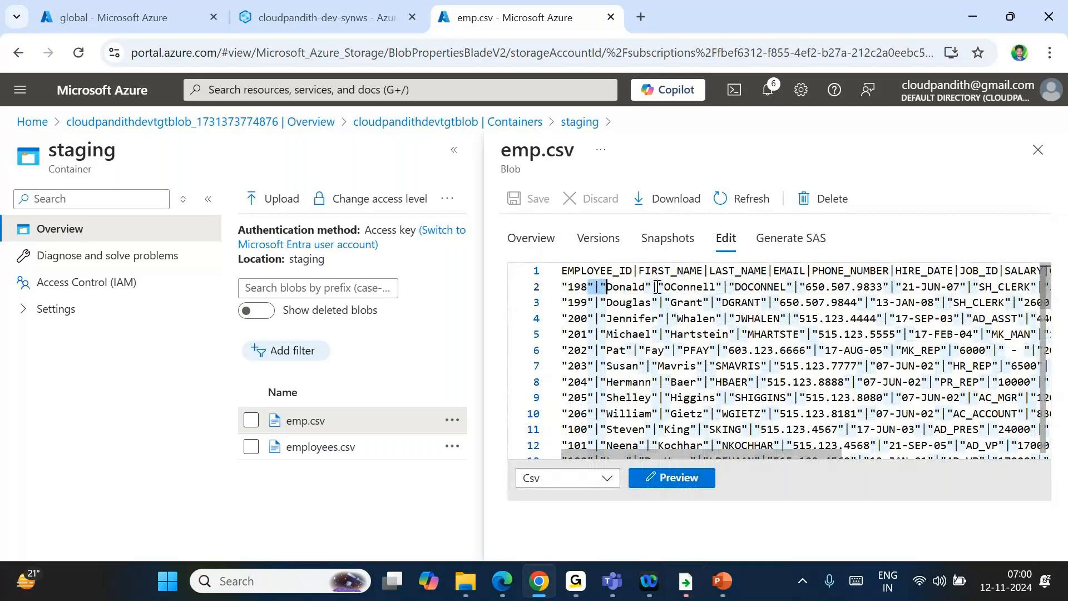
double_click(654, 286)
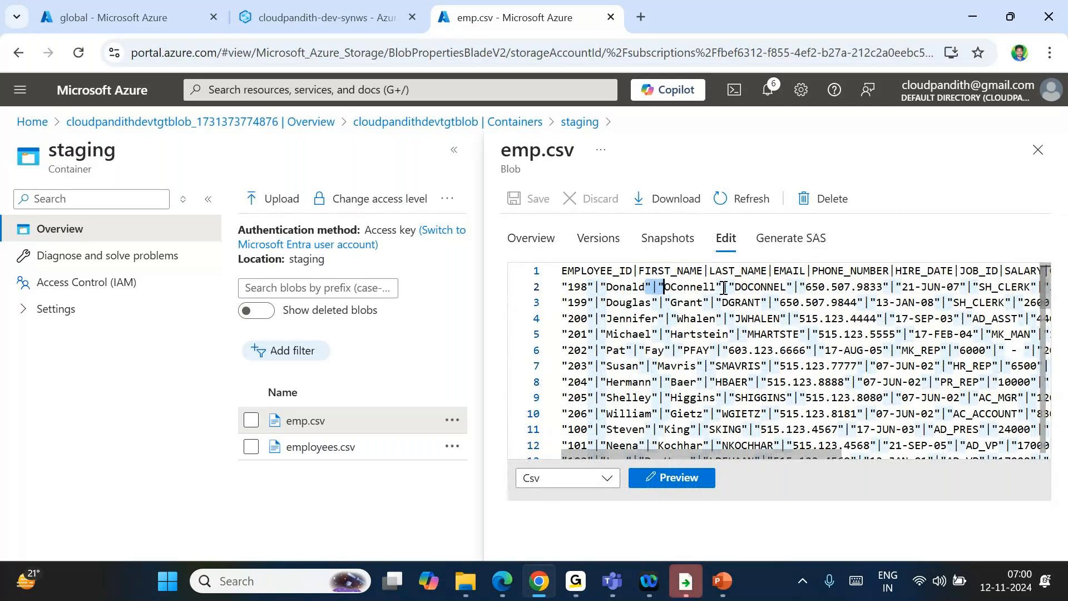
double_click(723, 286)
double_click(797, 286)
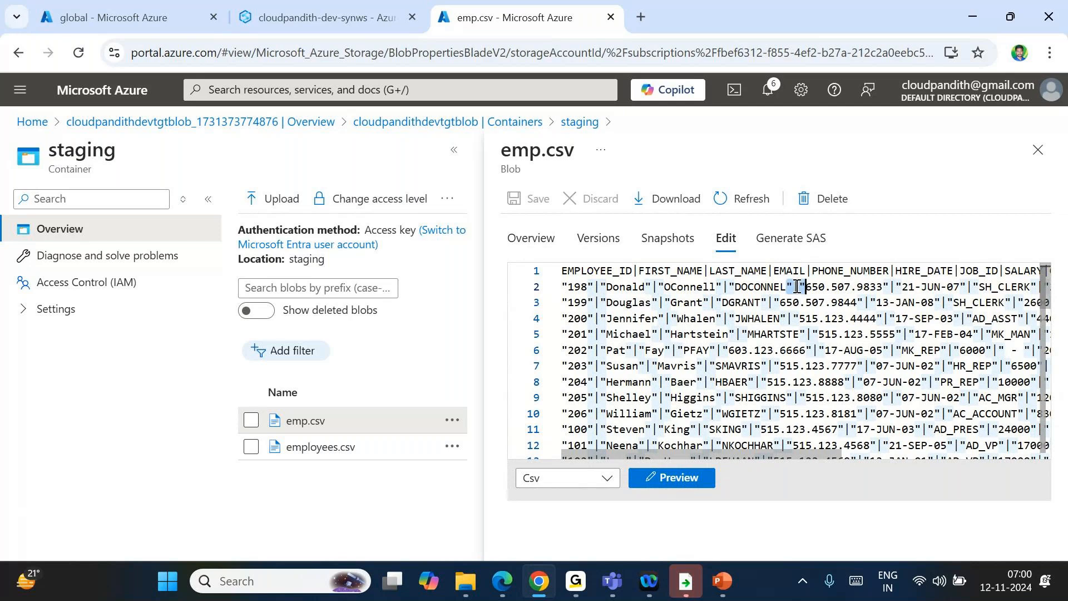
double_click(892, 287)
double_click(768, 302)
double_click(712, 302)
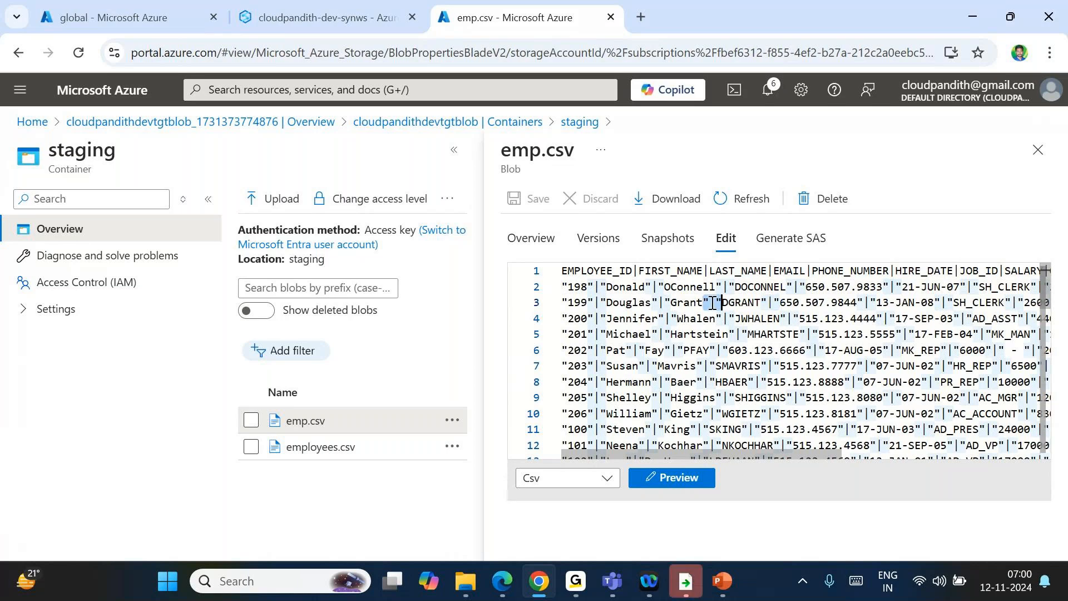
double_click(660, 303)
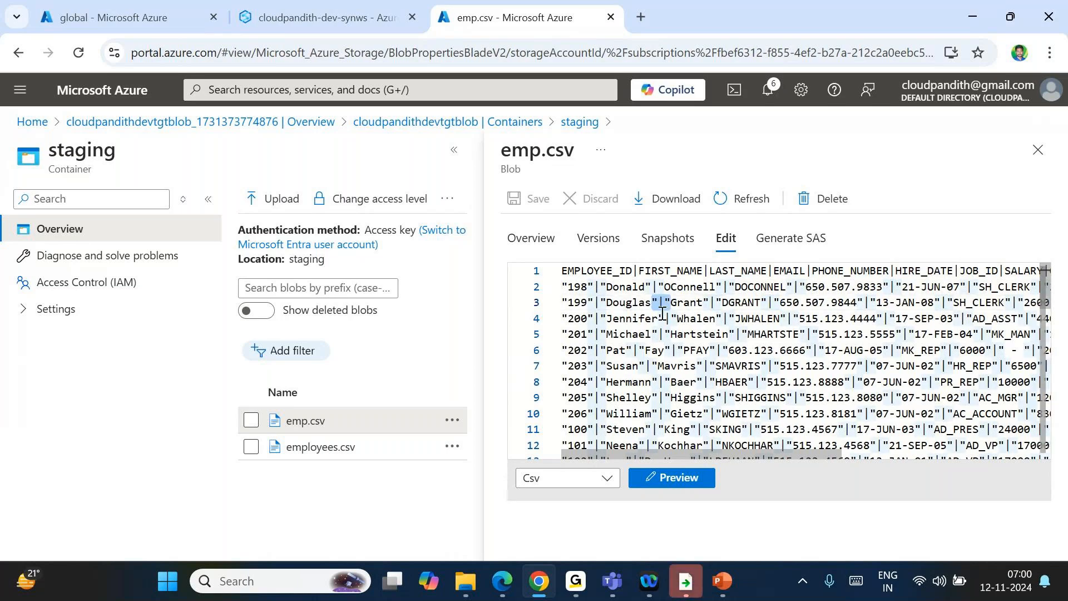
double_click(666, 318)
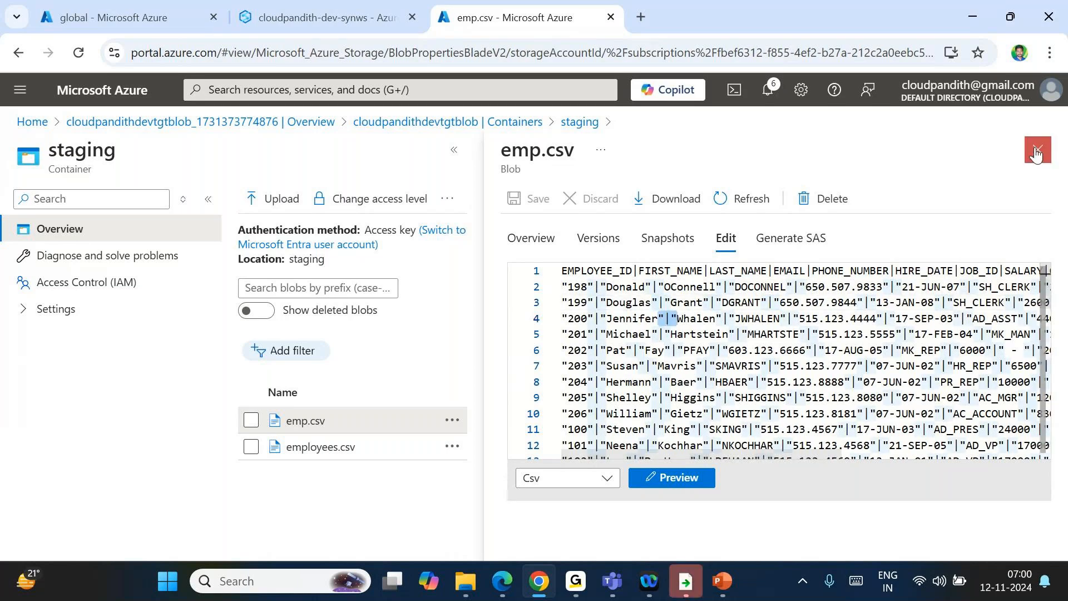
click(1037, 150)
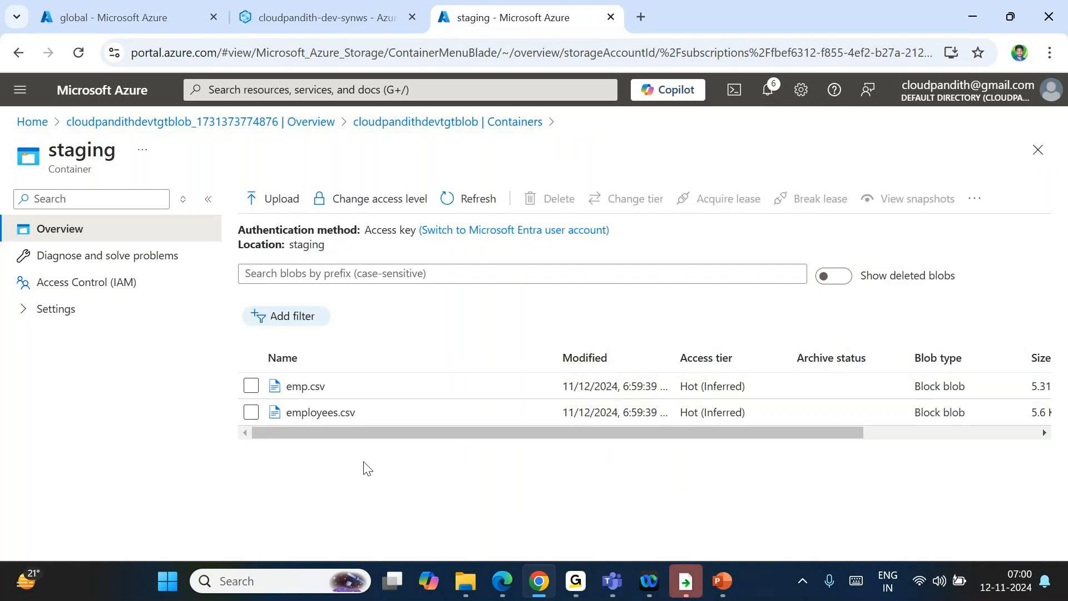
Step: Switch to Synapse, close the copy run's details, refresh the run status and select the Copy data1 activity
click(318, 15)
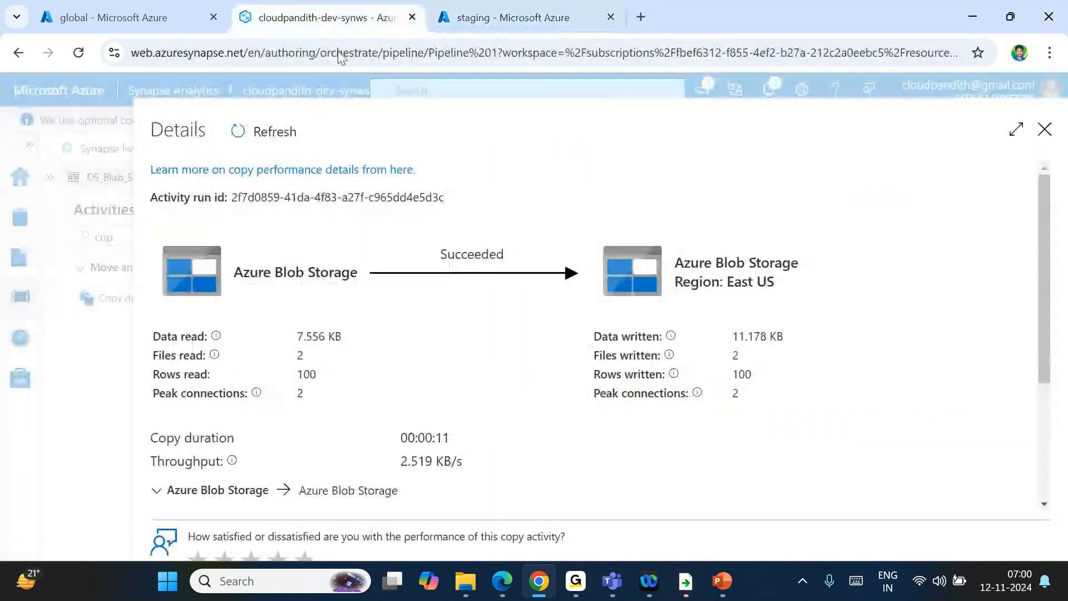
click(1045, 129)
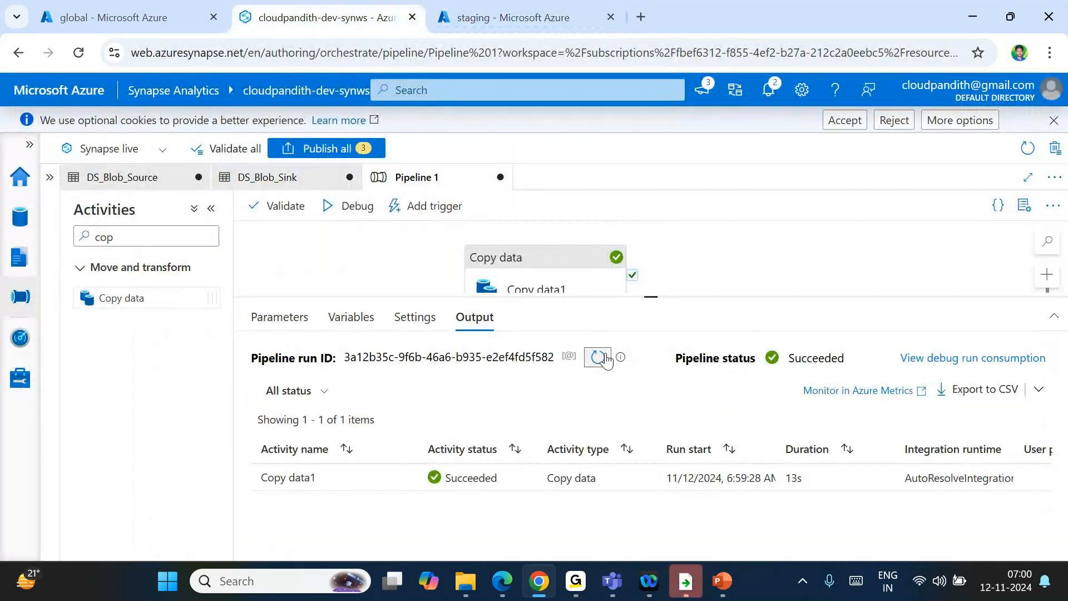
click(598, 357)
click(598, 357)
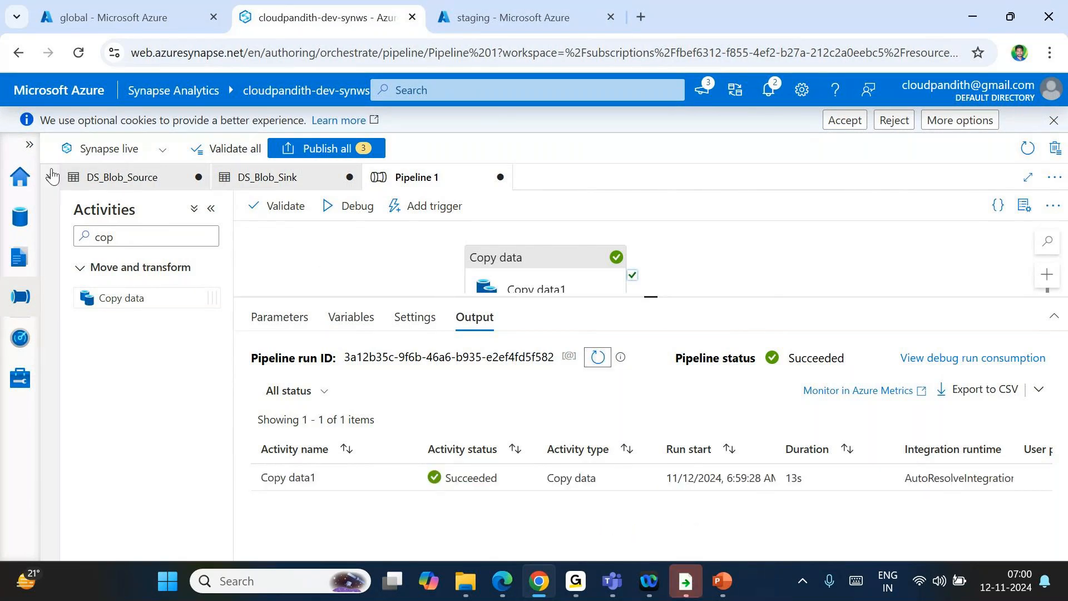
click(532, 271)
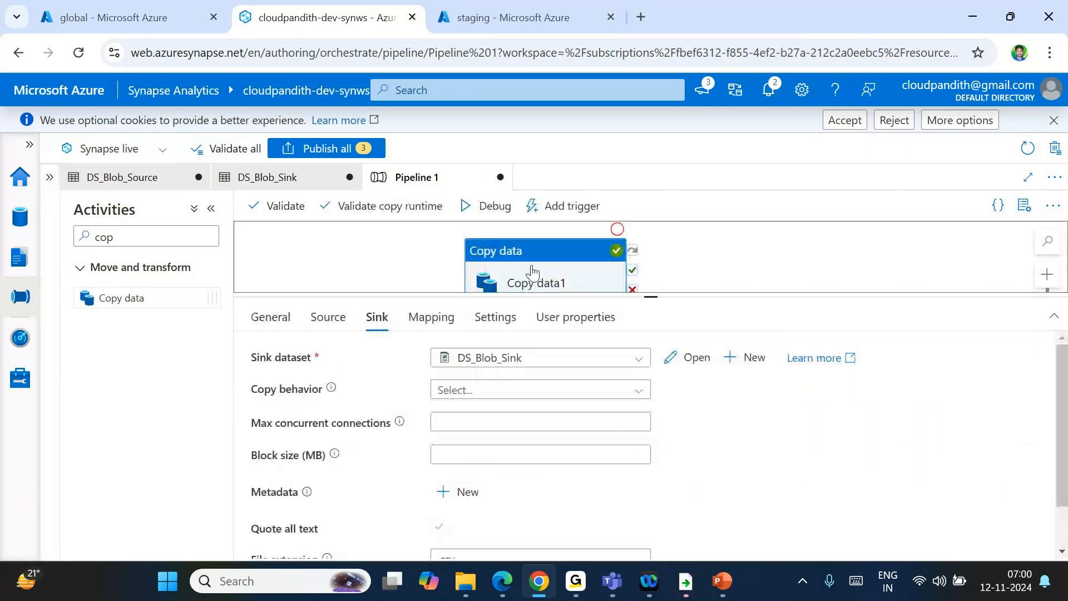
Step: Clear the staging container by deleting emp.csv and employees.csv
click(512, 18)
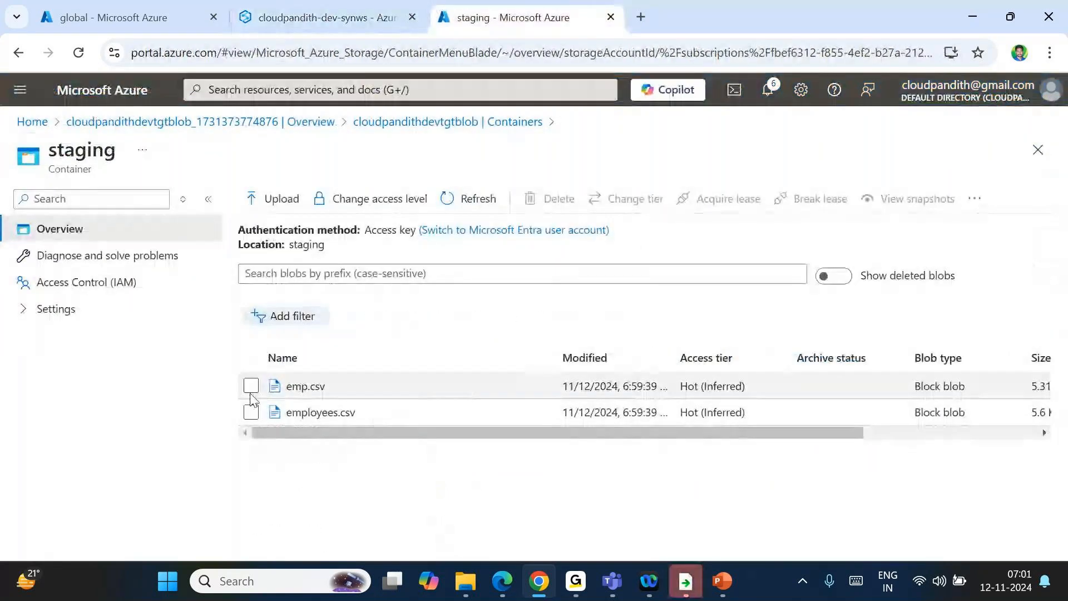
click(251, 412)
click(250, 386)
click(552, 199)
click(527, 503)
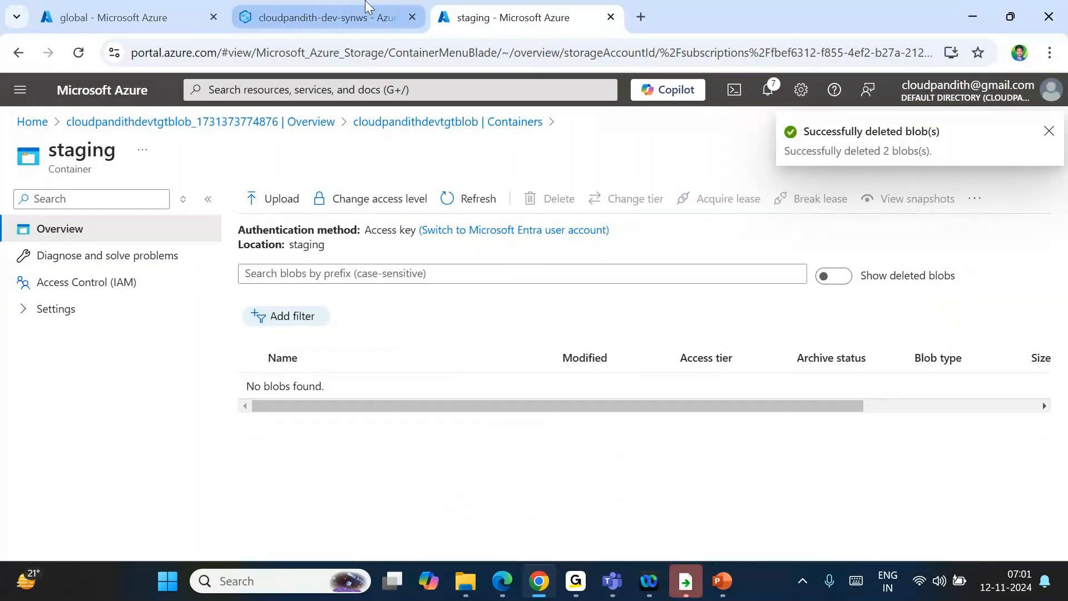
Step: Set the sink copy behavior of the Copy data1 activity to Flatten hierarchy
click(367, 8)
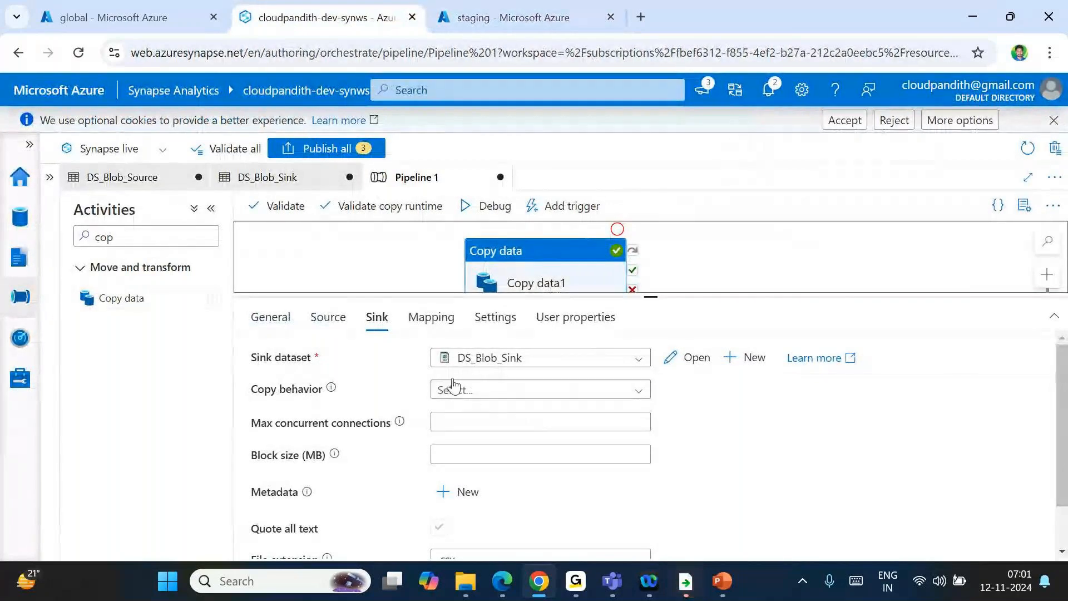
click(329, 316)
click(376, 316)
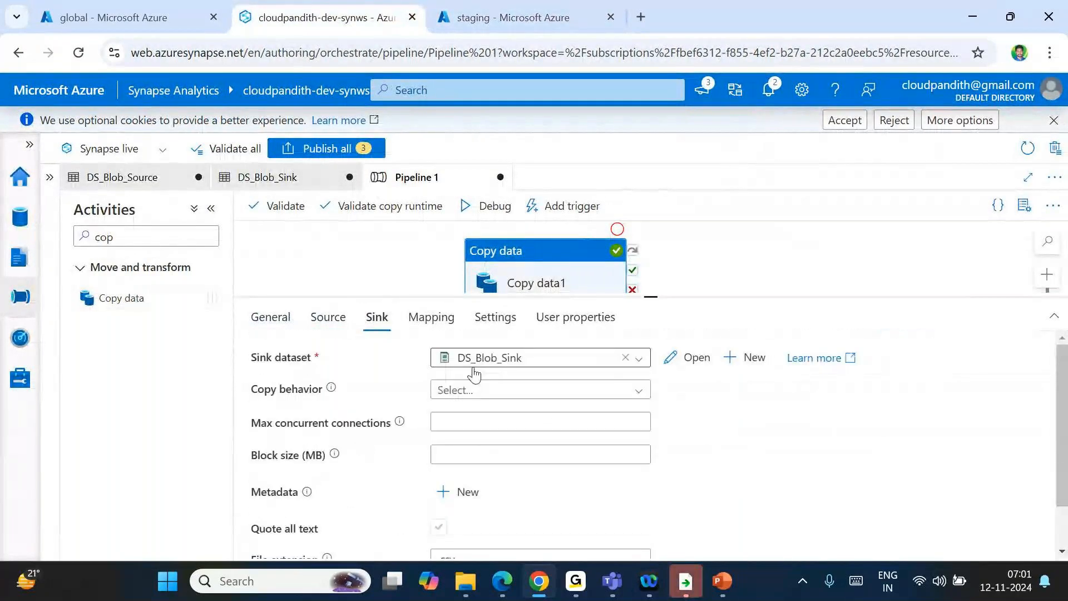
click(504, 389)
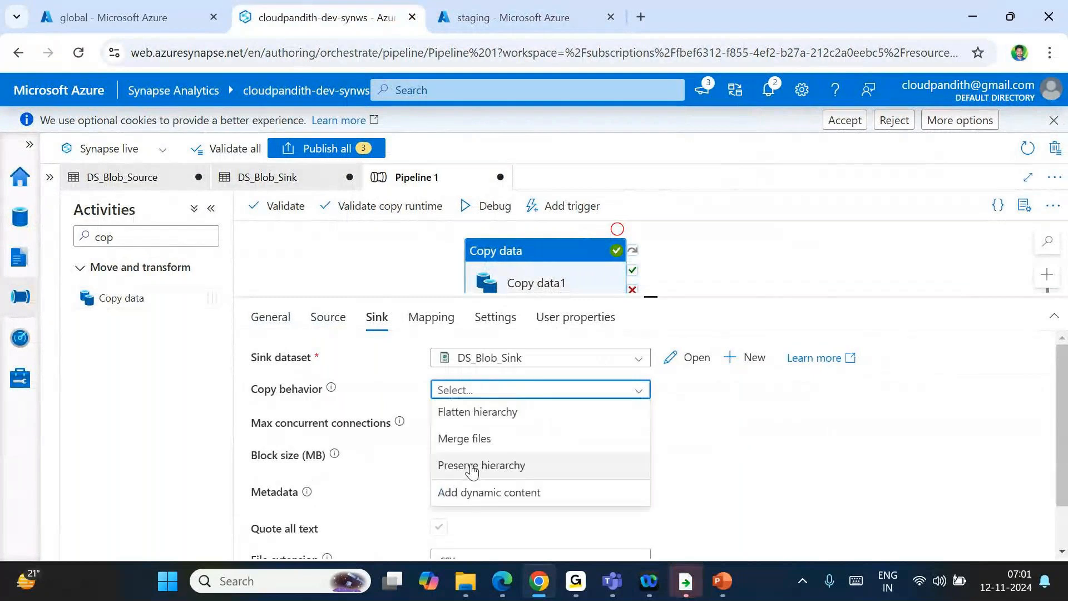
click(470, 414)
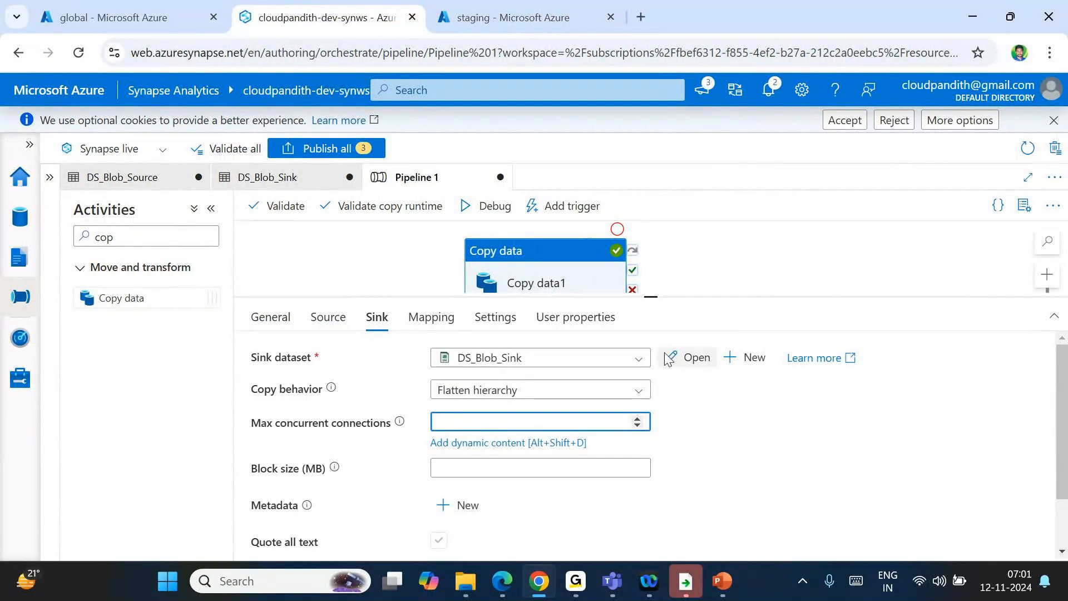
Step: Run Pipeline 1 in debug mode with the flattened copy behavior and view the finished copy run's details
click(479, 215)
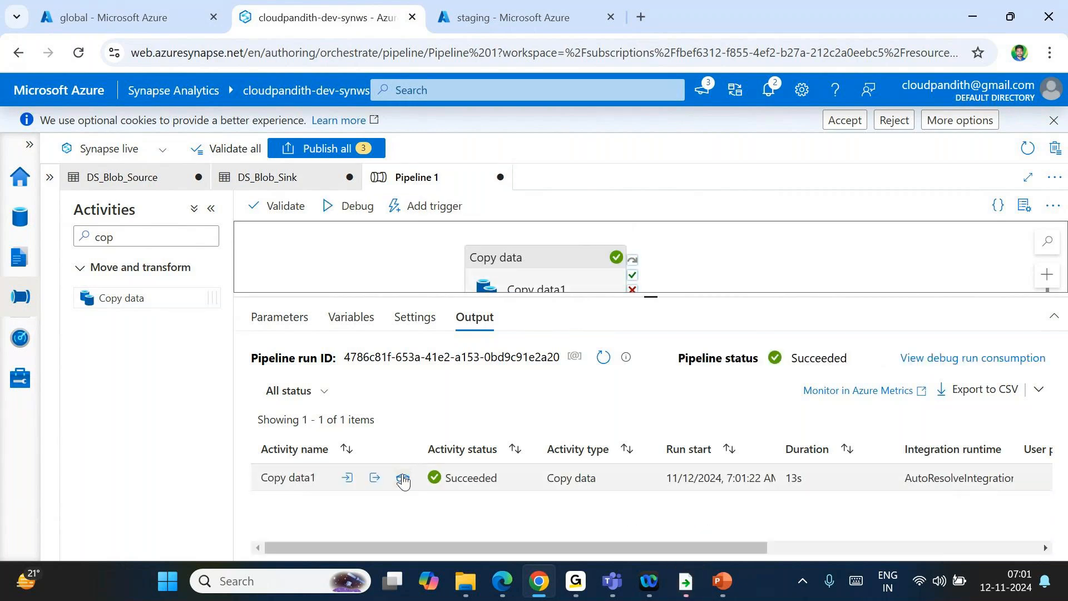
click(405, 477)
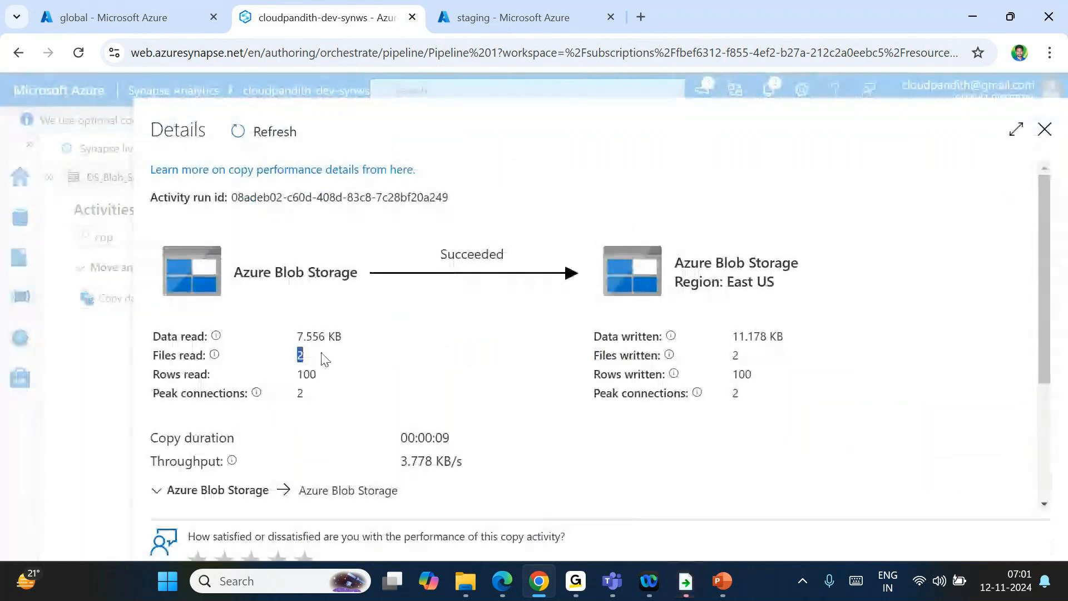
Step: Refresh the staging container, inspect the first output file's raw text through to its file_name column, and close the file
click(516, 21)
click(474, 198)
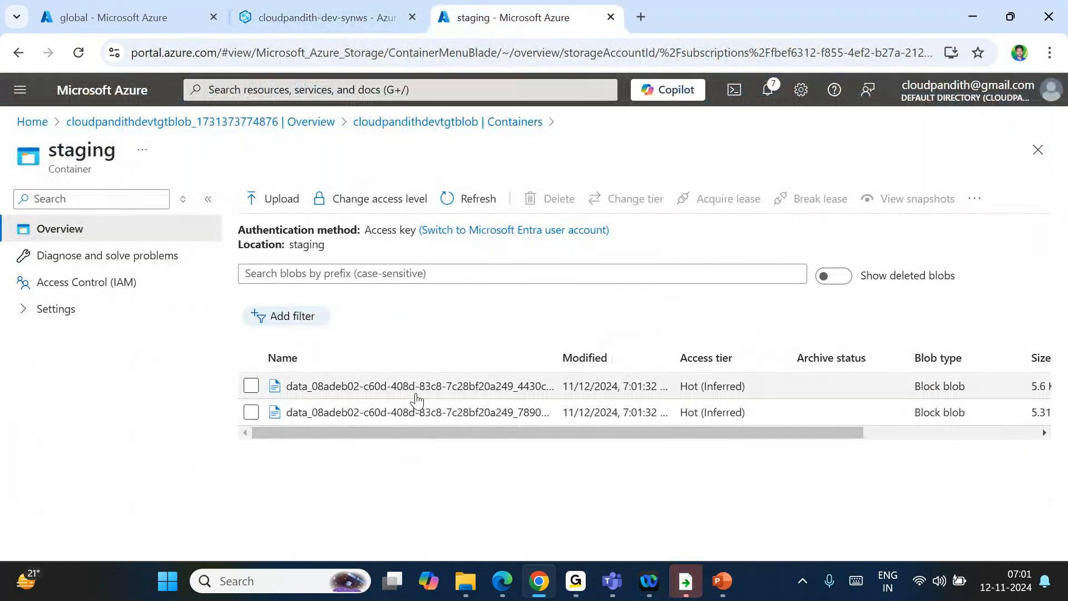
click(412, 391)
click(724, 239)
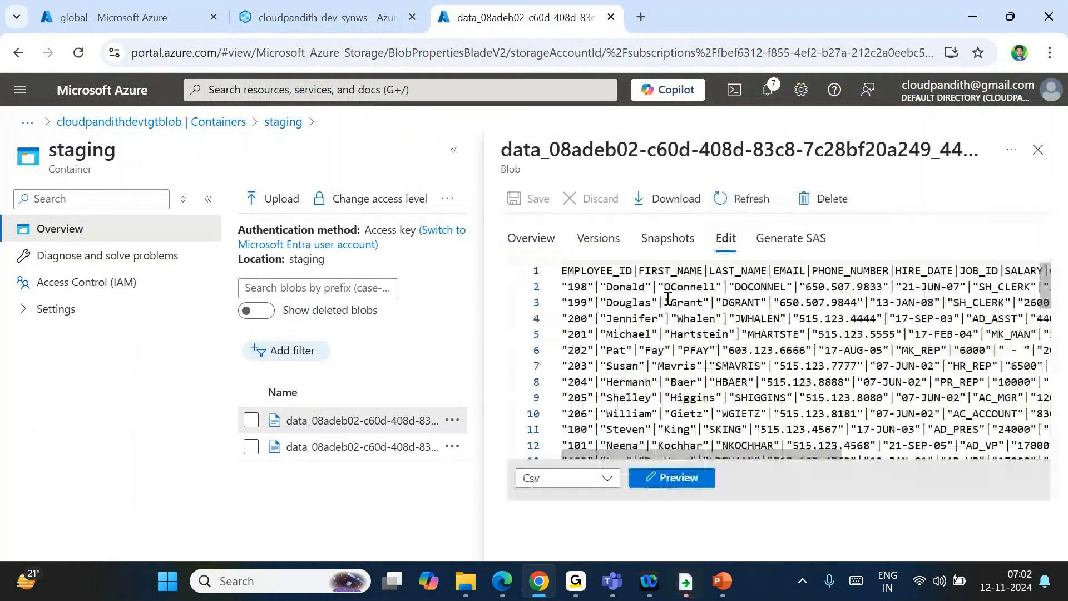
scroll(779, 317, right, 3)
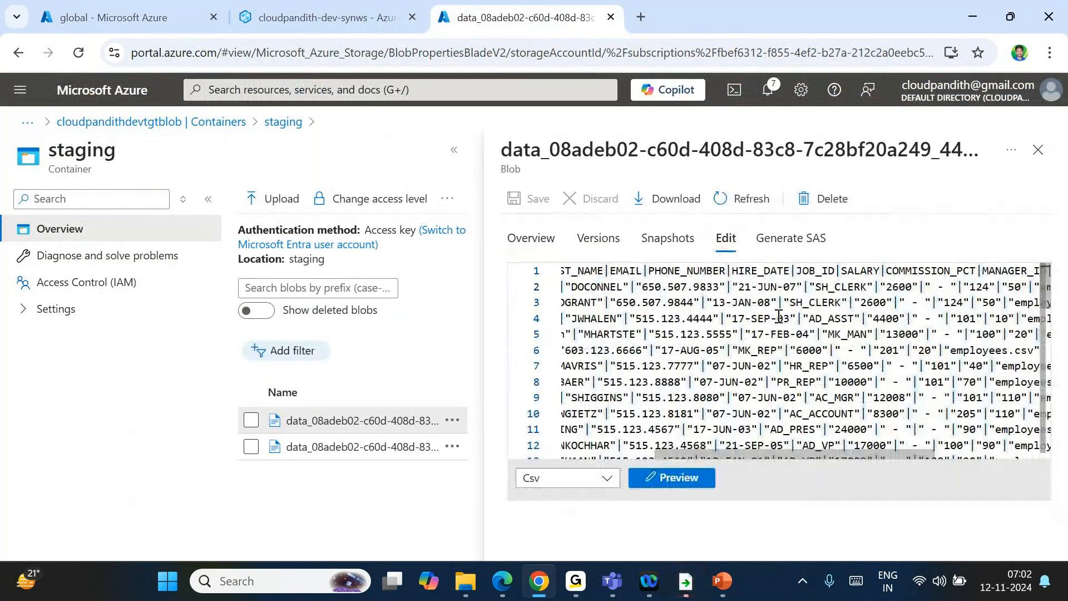
scroll(779, 317, right, 3)
mouse_move(872, 288)
mouse_down()
mouse_move(974, 295)
mouse_move(873, 305)
mouse_up()
click(916, 335)
drag(840, 350, 865, 355)
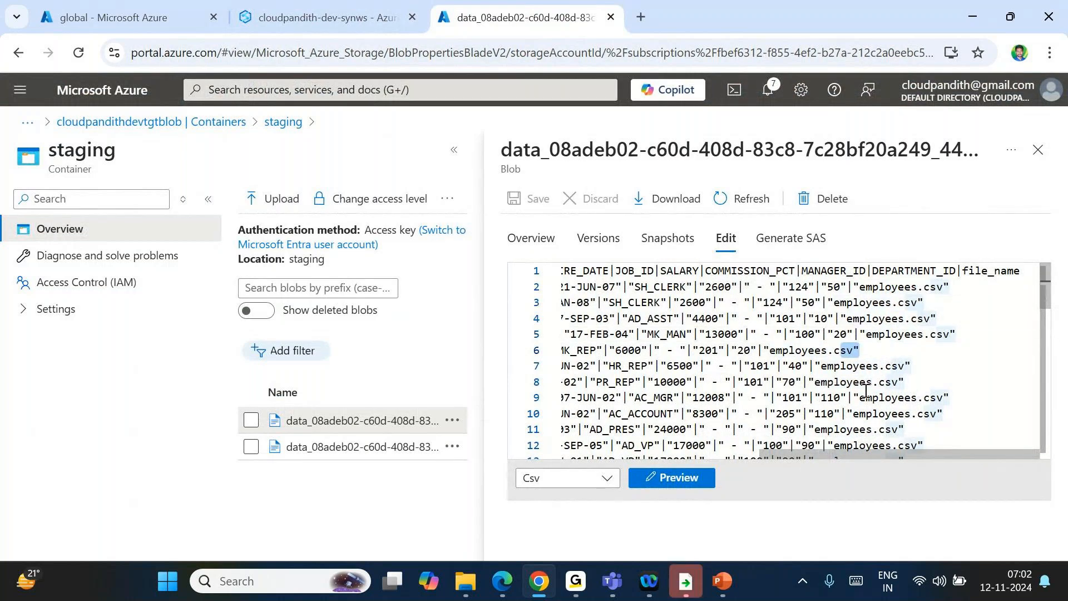
drag(864, 396, 850, 383)
click(1038, 150)
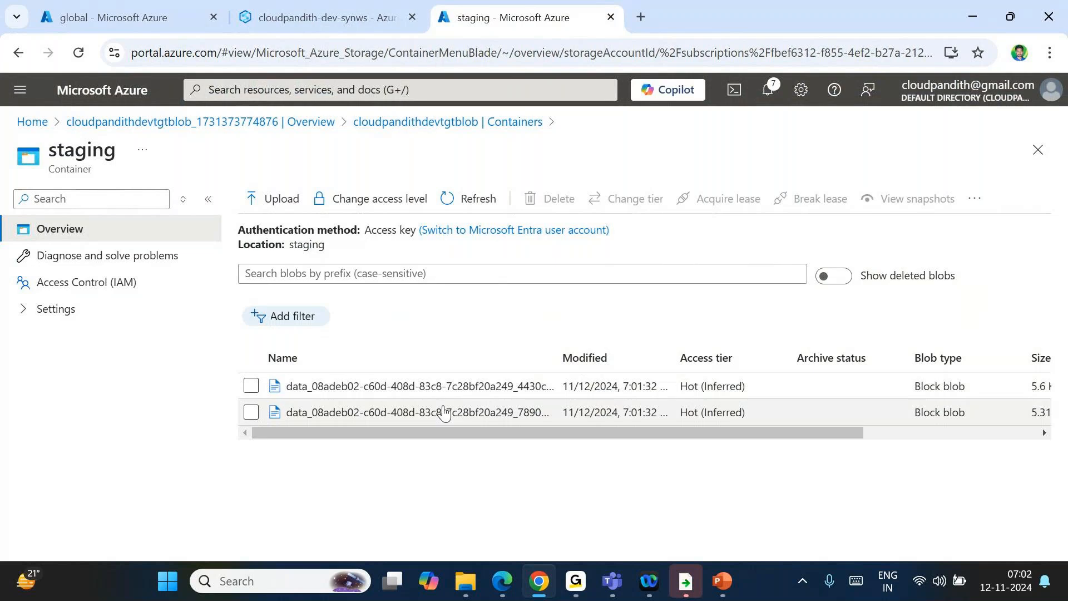
Step: Open the second output file in the staging container, inspect its raw text at the file_name column, and close it
click(443, 412)
click(726, 240)
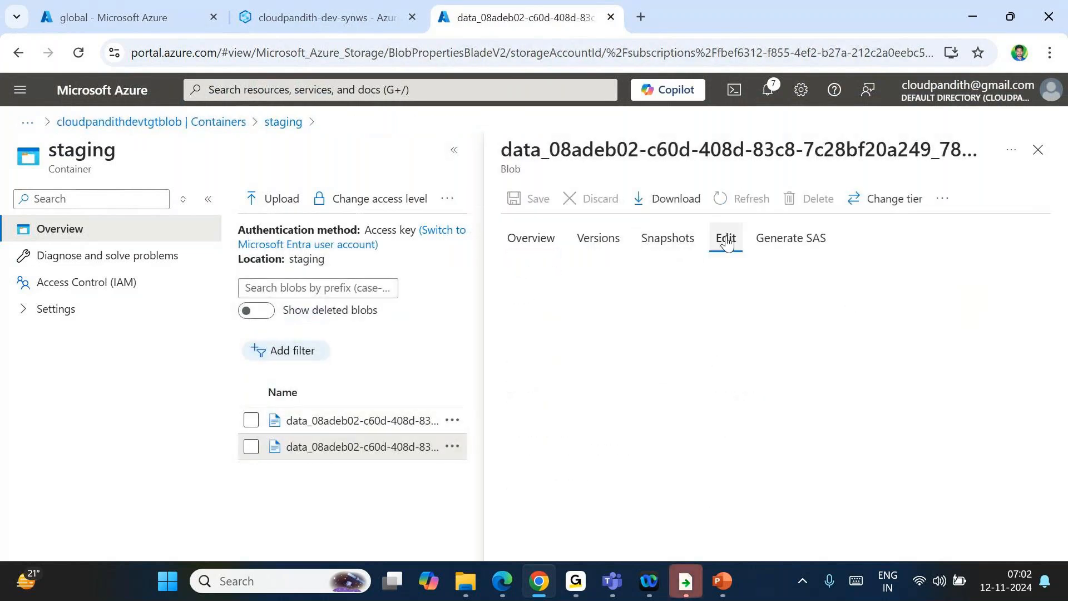
click(868, 286)
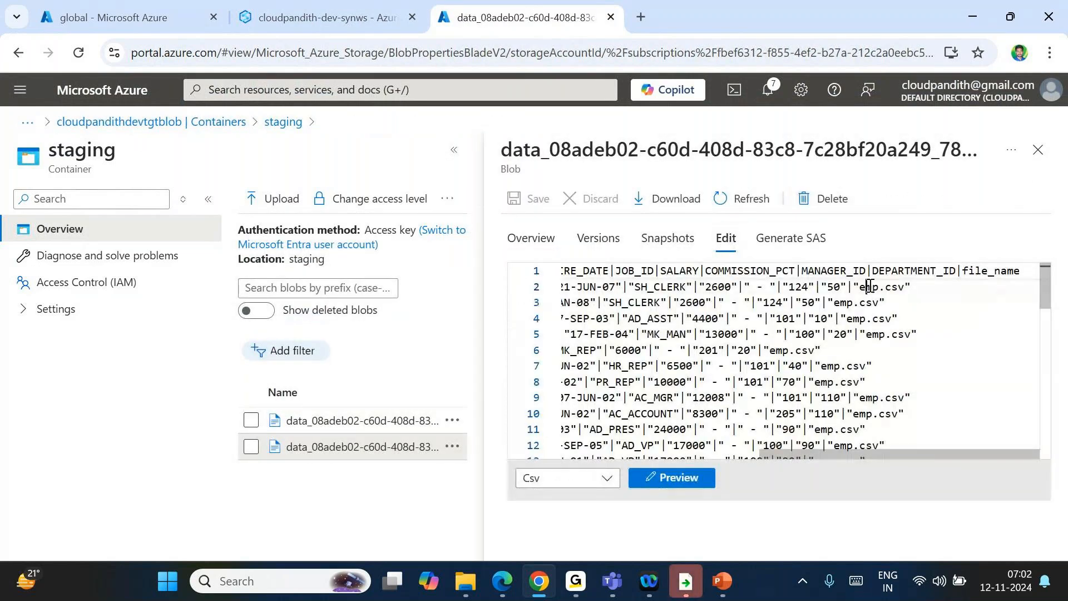
click(1036, 152)
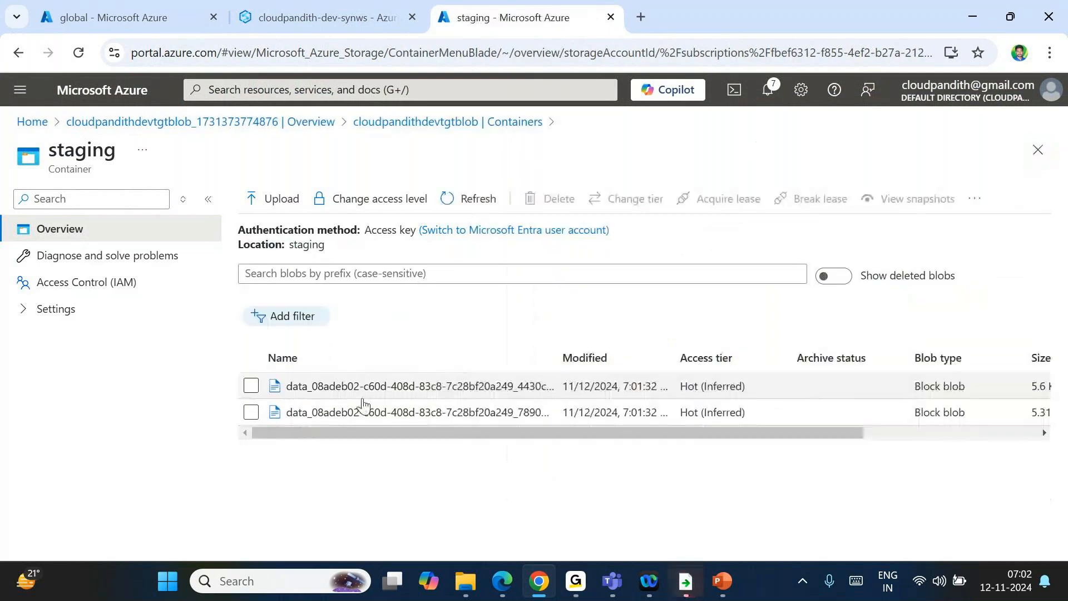
Step: Delete both flattened output files from the staging container
click(251, 386)
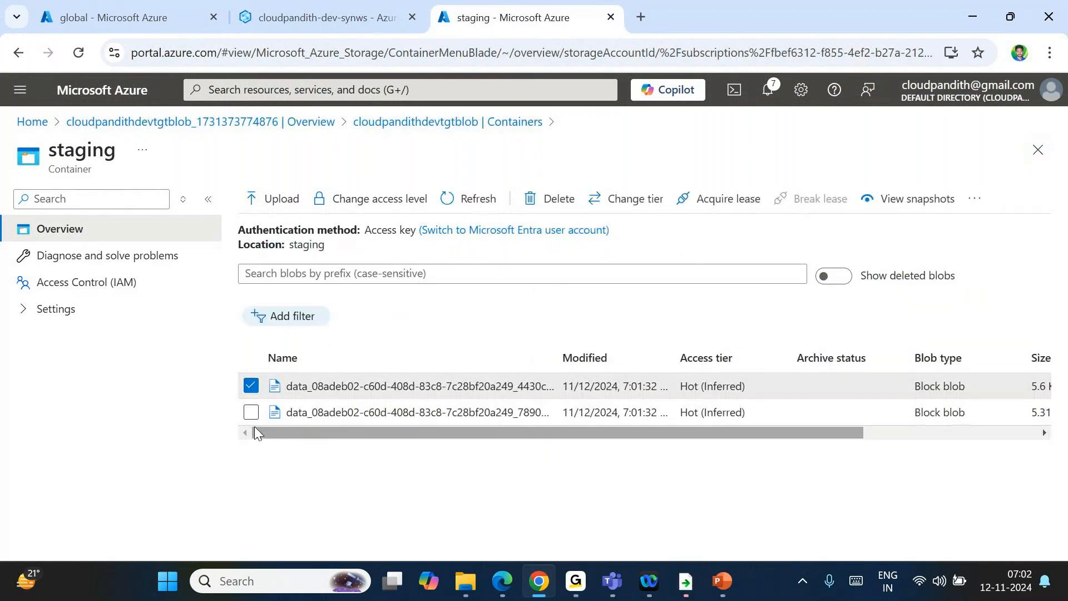
click(251, 412)
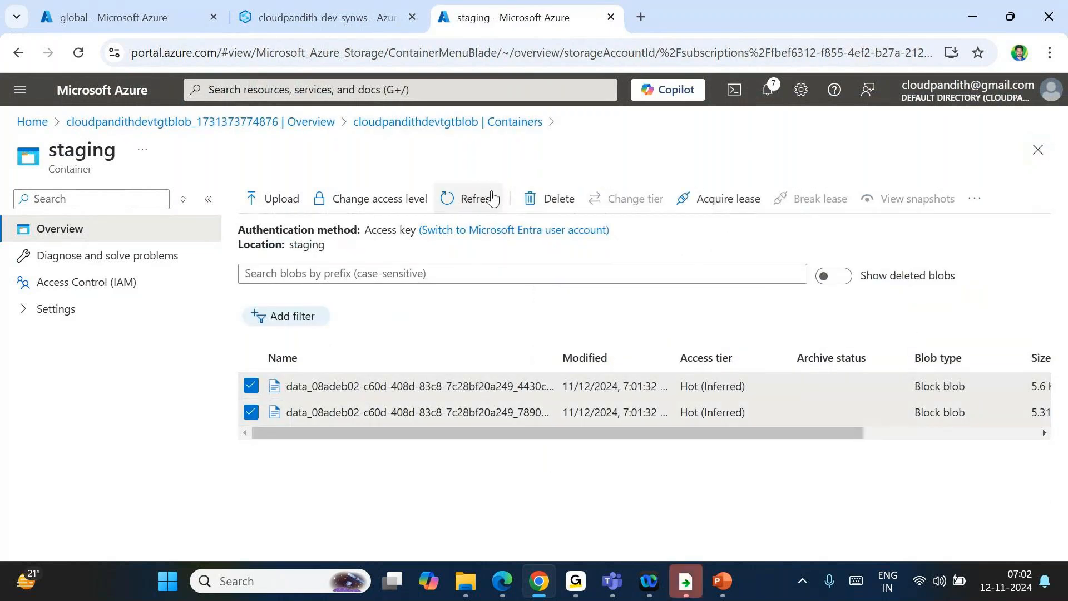
click(548, 199)
click(519, 495)
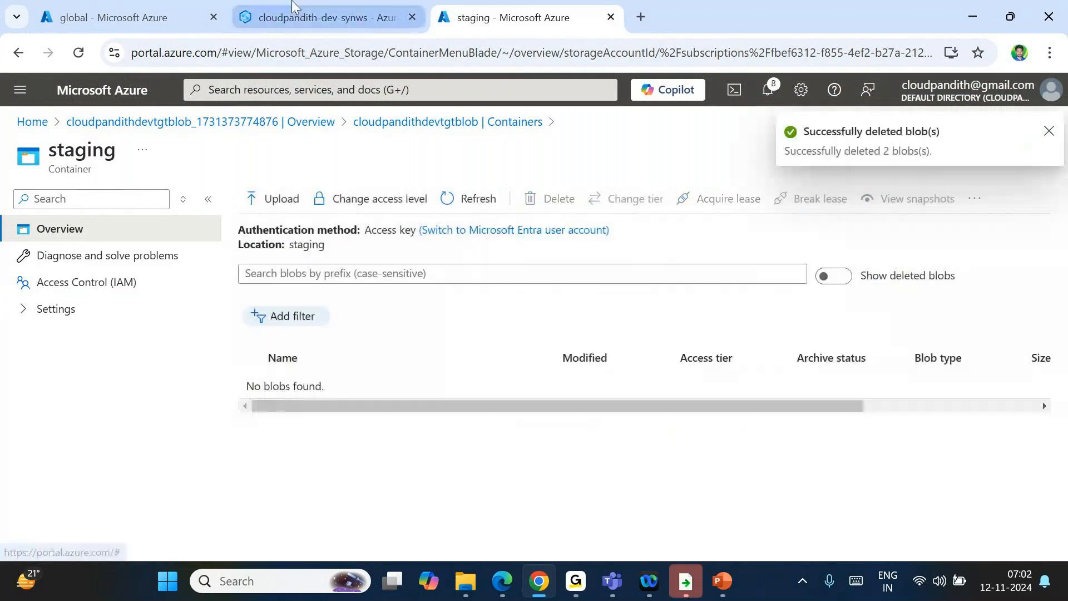
Step: Return to Pipeline 1 in Synapse and set the Copy data1 sink copy behavior to Merge files
click(323, 18)
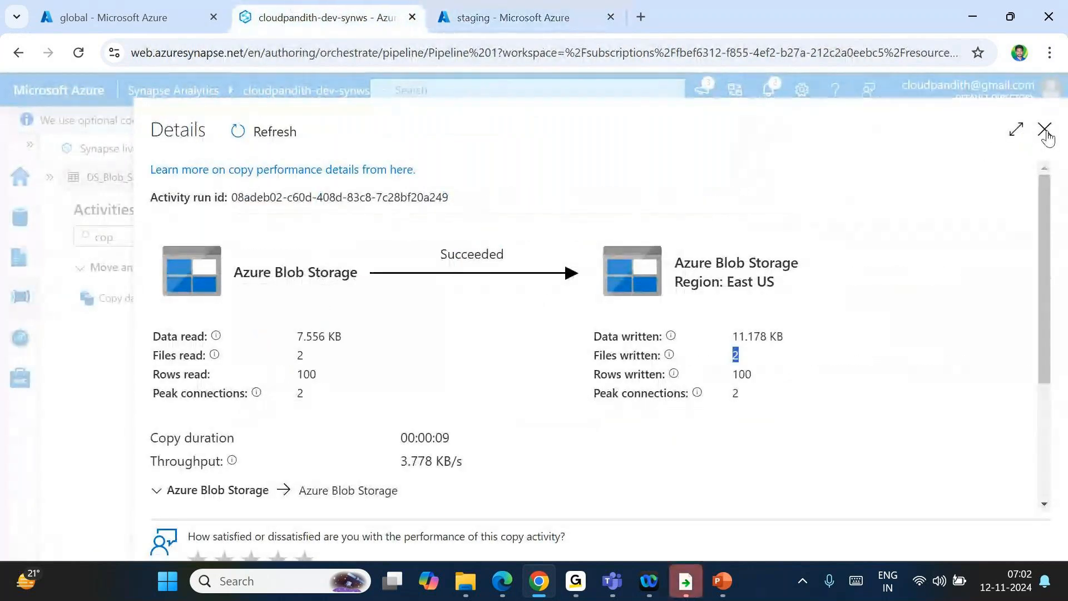
click(1045, 129)
click(517, 272)
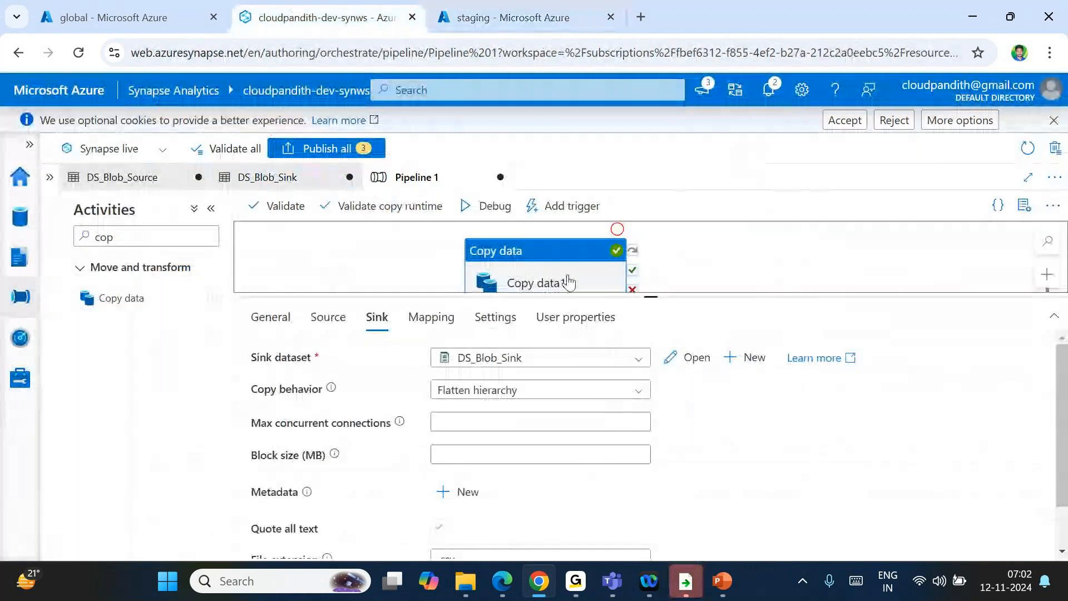
click(457, 389)
click(465, 439)
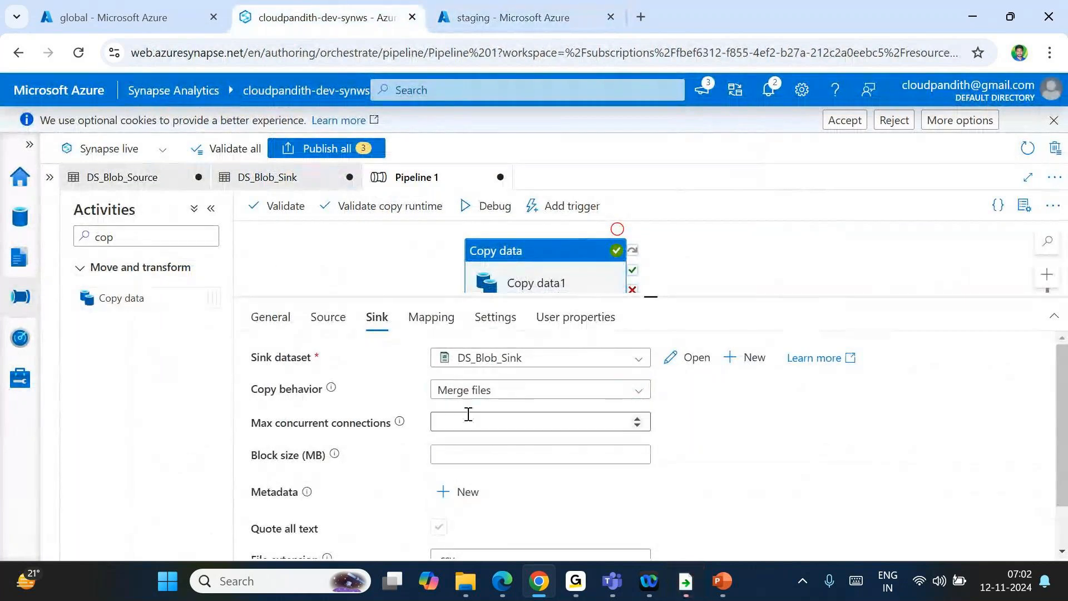
Step: Run Pipeline 1 in debug mode with the merge behavior and check the files read, files written and rows written in the copy details
click(488, 210)
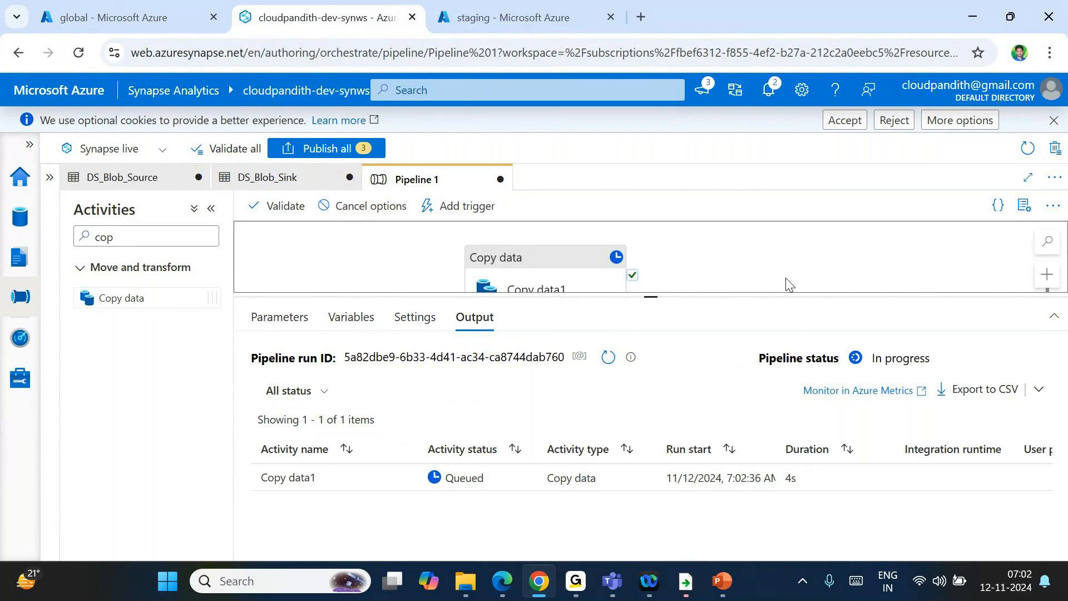
click(607, 359)
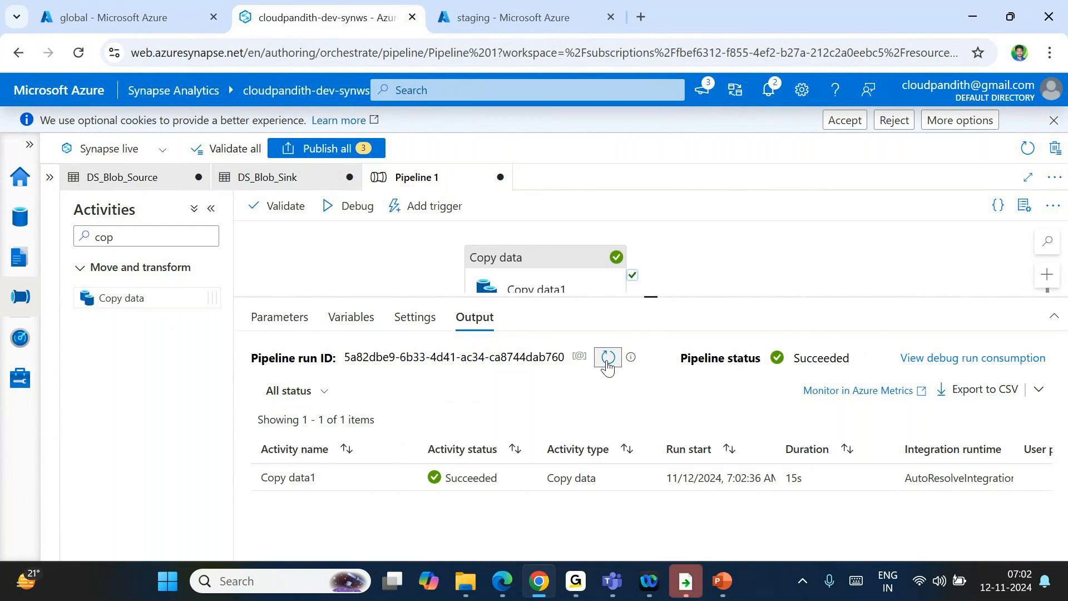
click(402, 479)
double_click(300, 354)
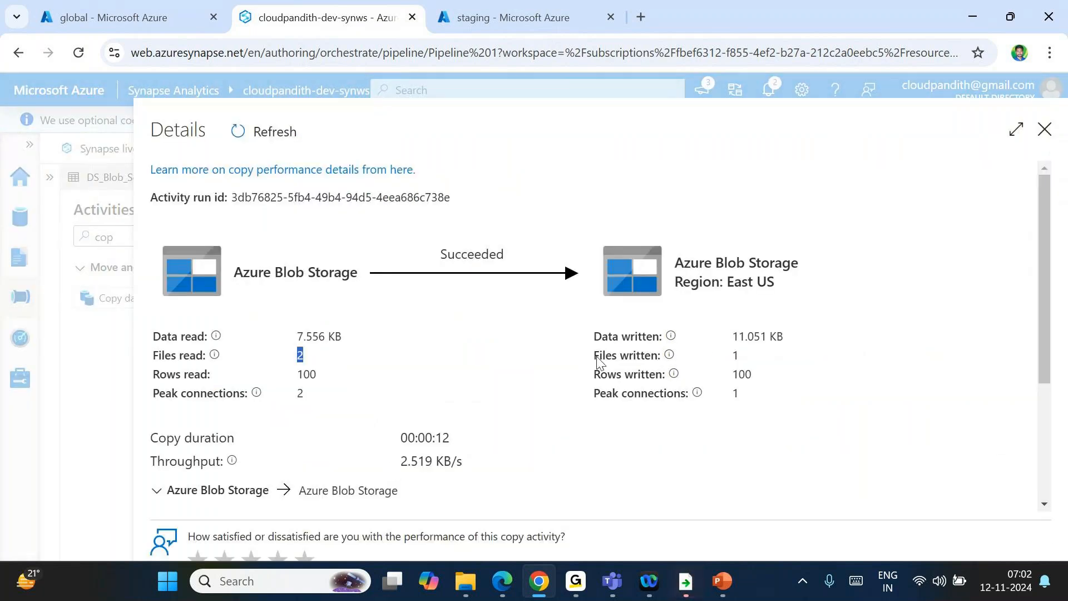
double_click(735, 355)
drag(718, 368, 594, 374)
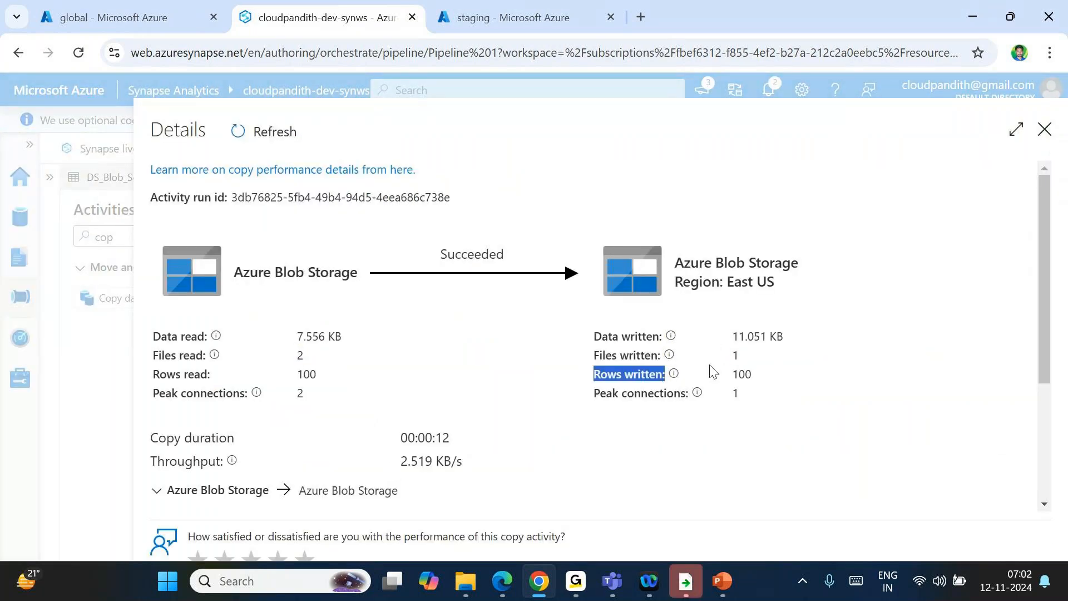
Step: Go back to the staging container and check the size of the merged output file
click(507, 4)
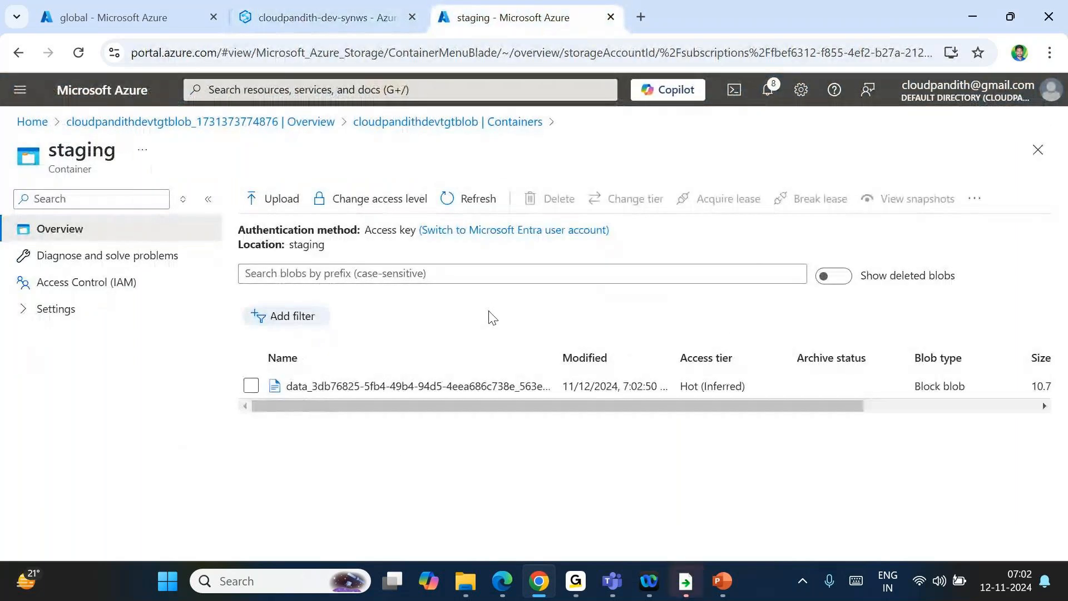
scroll(417, 392, right, 4)
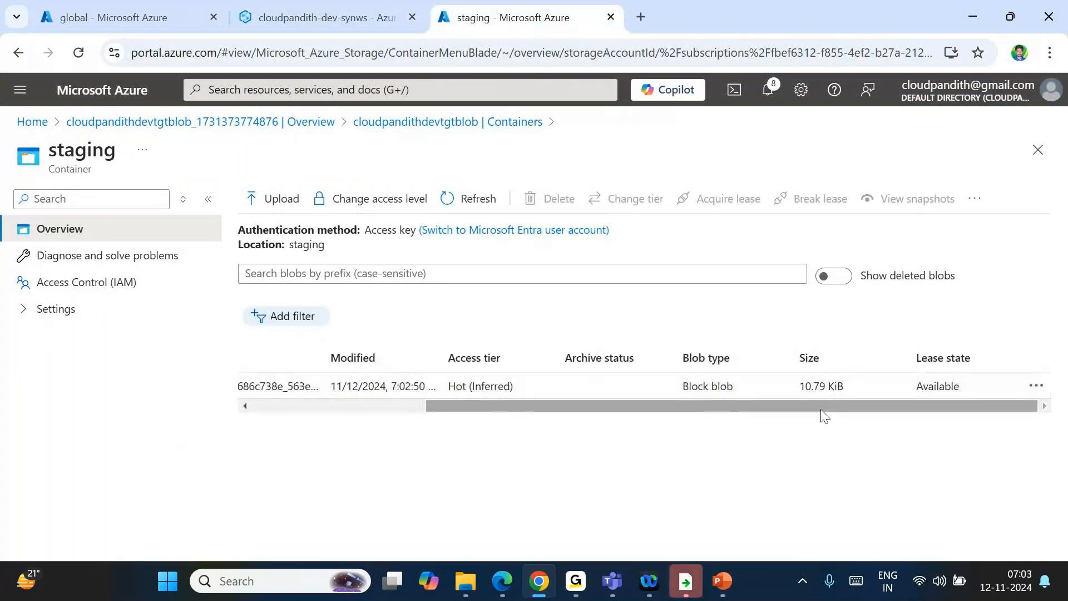
drag(806, 387, 831, 385)
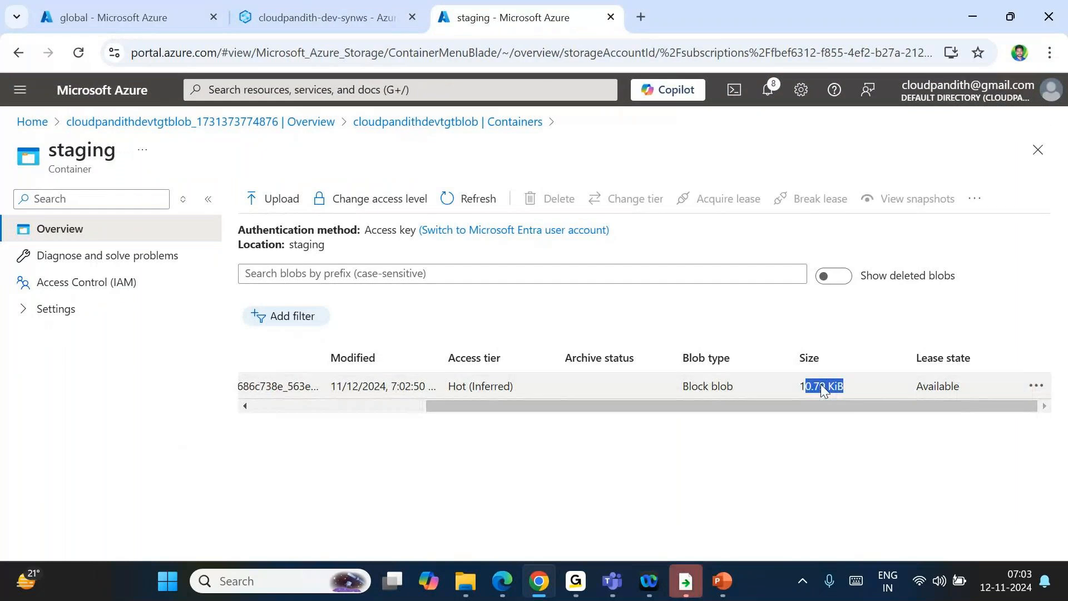
scroll(424, 384, left, 4)
Step: Open the merged output file's raw text and look through its rows down to the last line
click(424, 385)
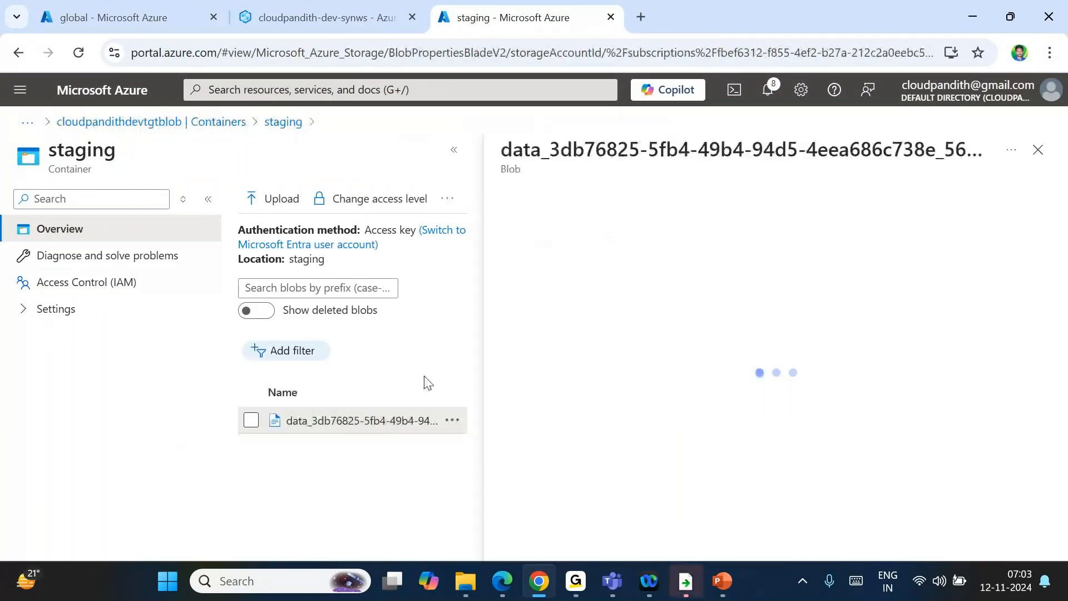
click(733, 240)
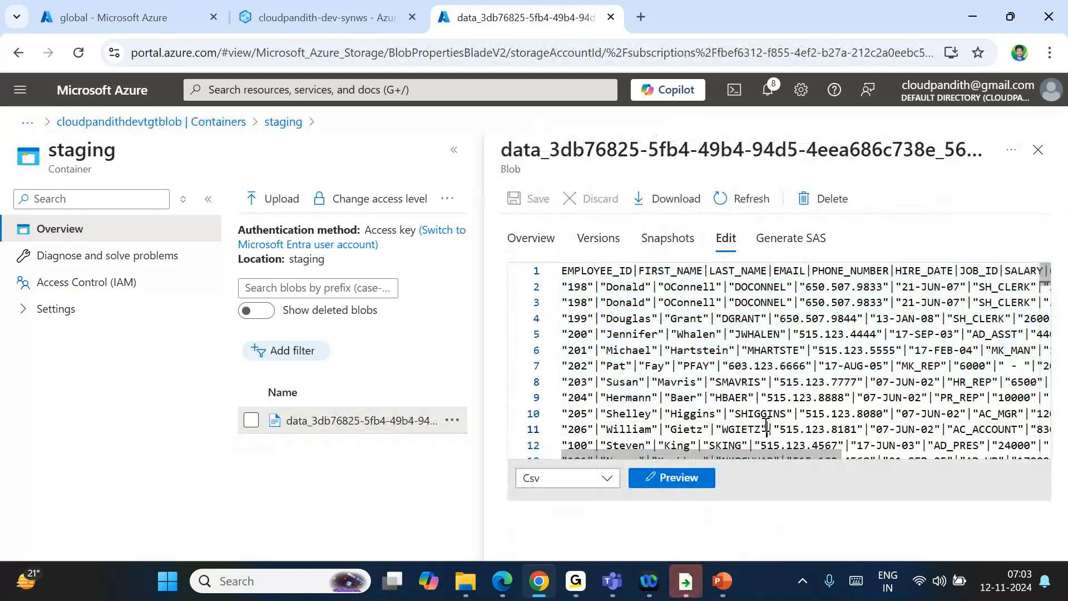
scroll(766, 426, down, 20)
scroll(766, 426, down, 2)
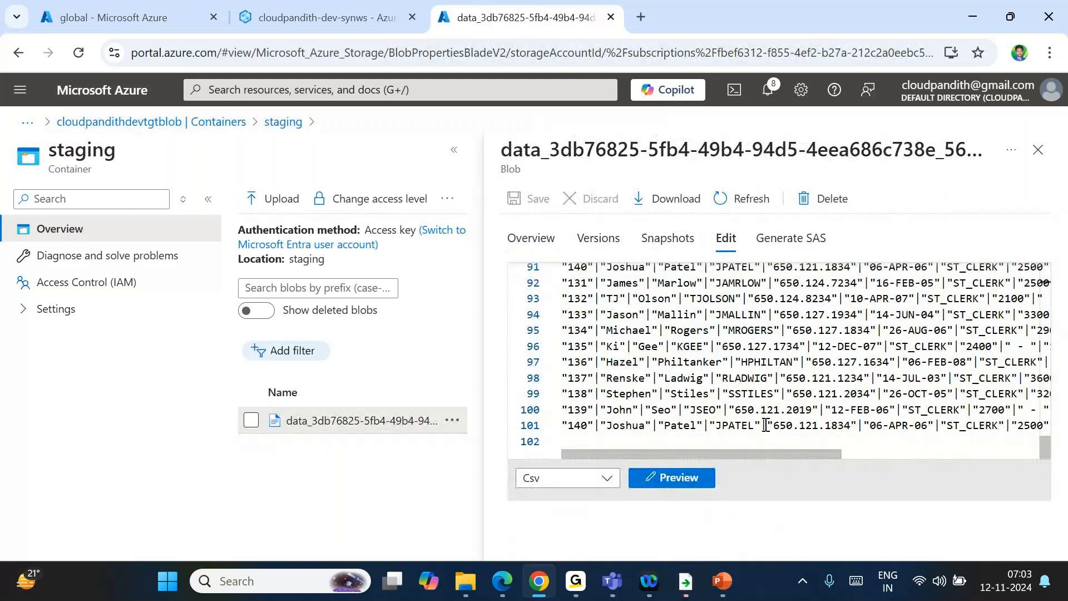
scroll(766, 426, up, 8)
scroll(766, 426, up, 15)
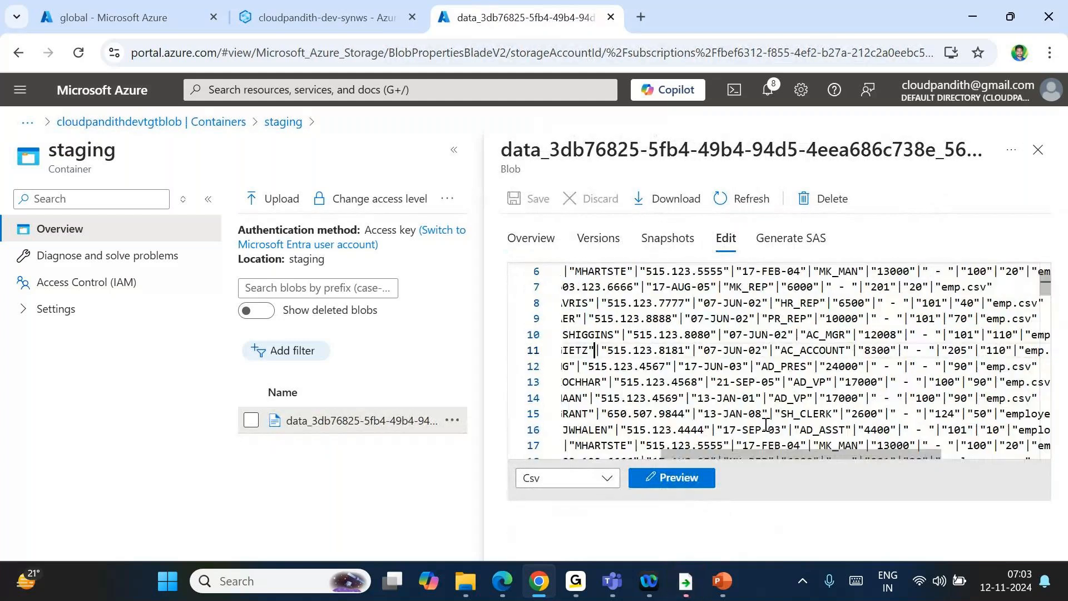
Step: Compare the emp.csv and employees.csv entries in the merged file's file_name column, and close the file
scroll(766, 425, right, 3)
drag(864, 335, 869, 397)
scroll(870, 396, down, 5)
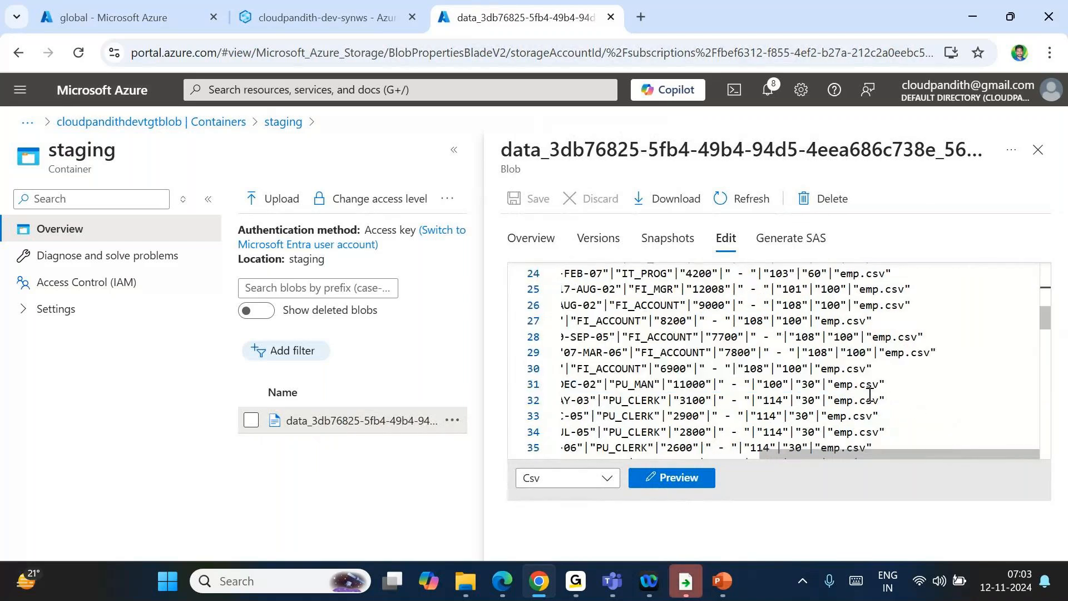
scroll(869, 395, up, 1)
scroll(869, 395, up, 4)
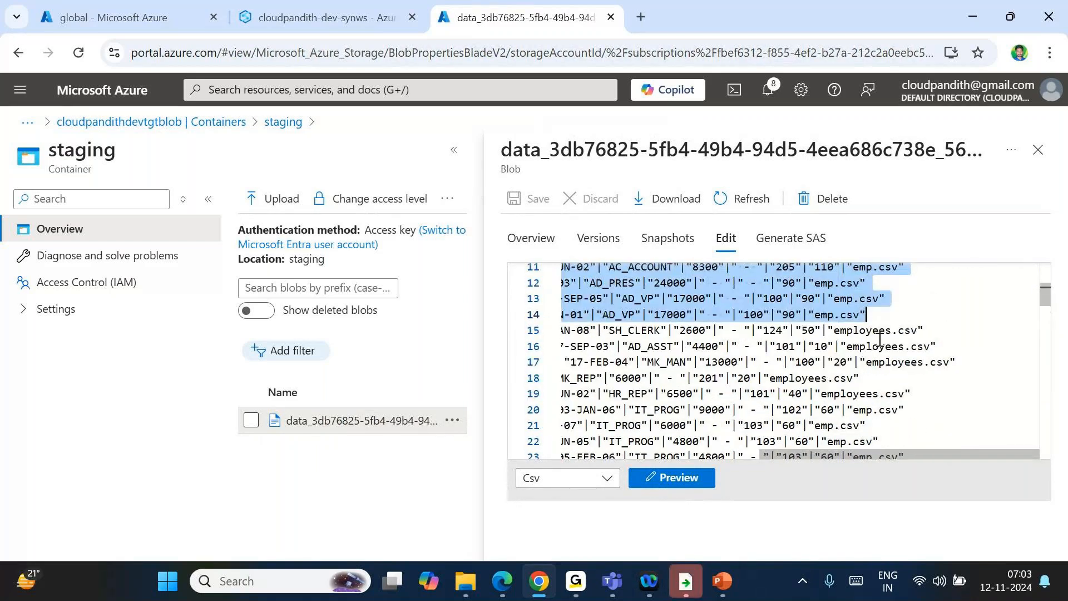
drag(860, 330, 897, 363)
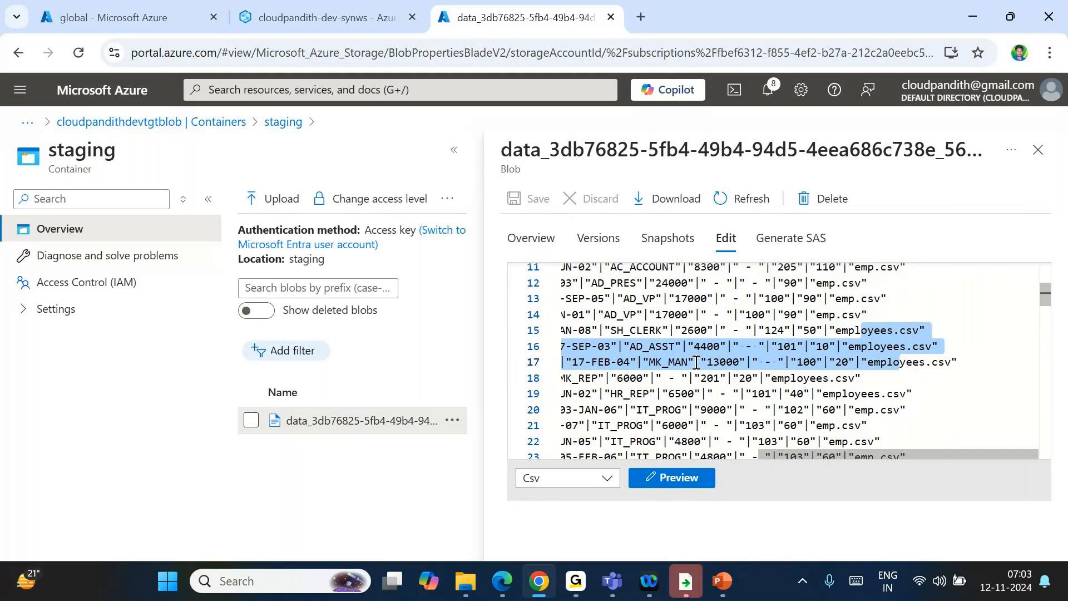
scroll(696, 362, left, 10)
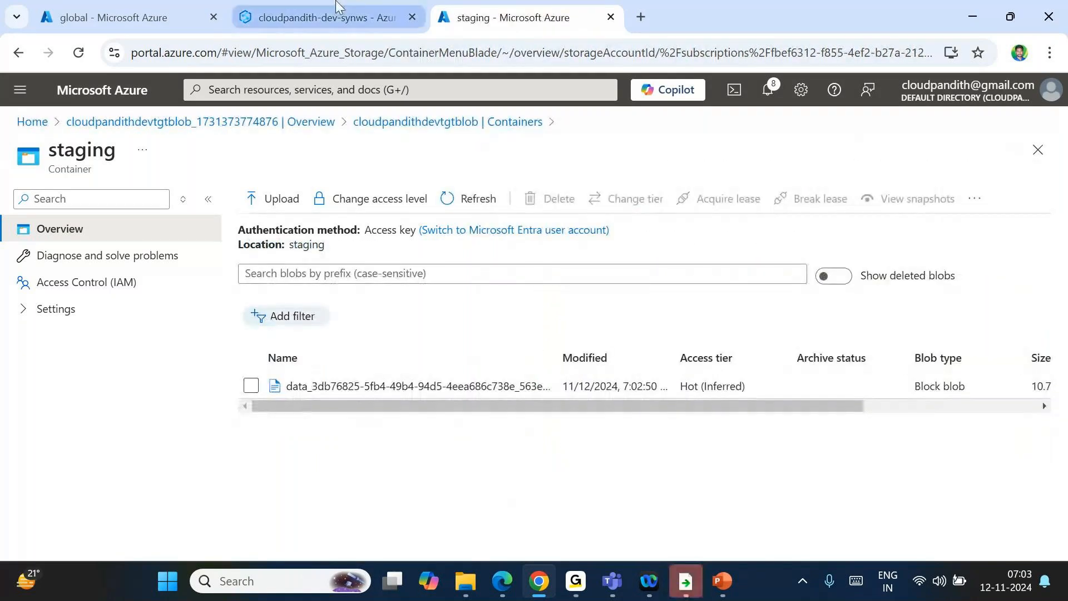
Step: Close the run details in Synapse and auto-generate the Source and Destination user properties for the Copy data1 activity
click(336, 8)
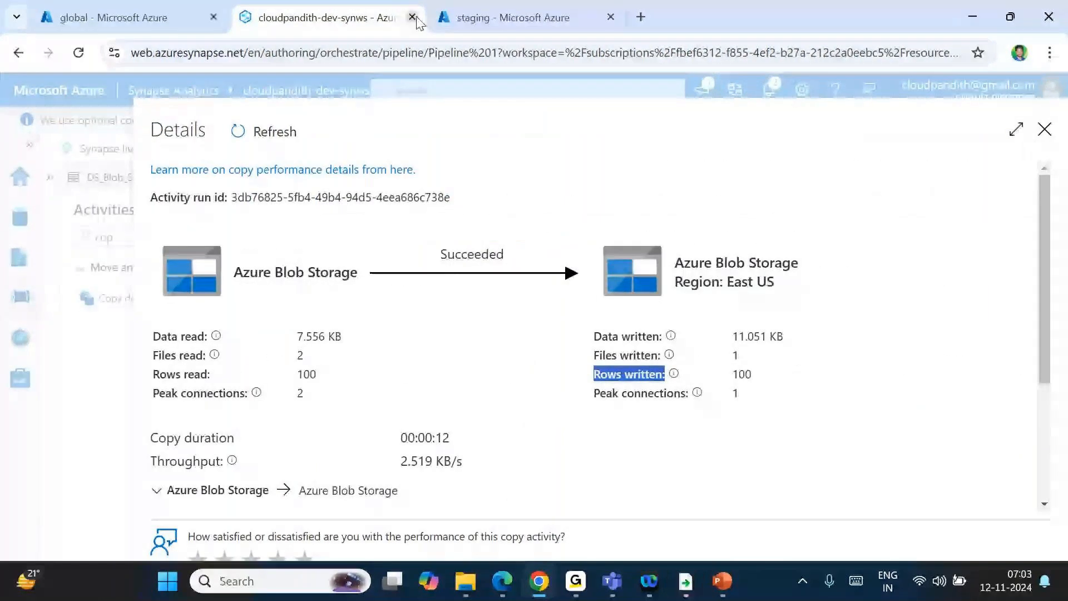
click(1046, 131)
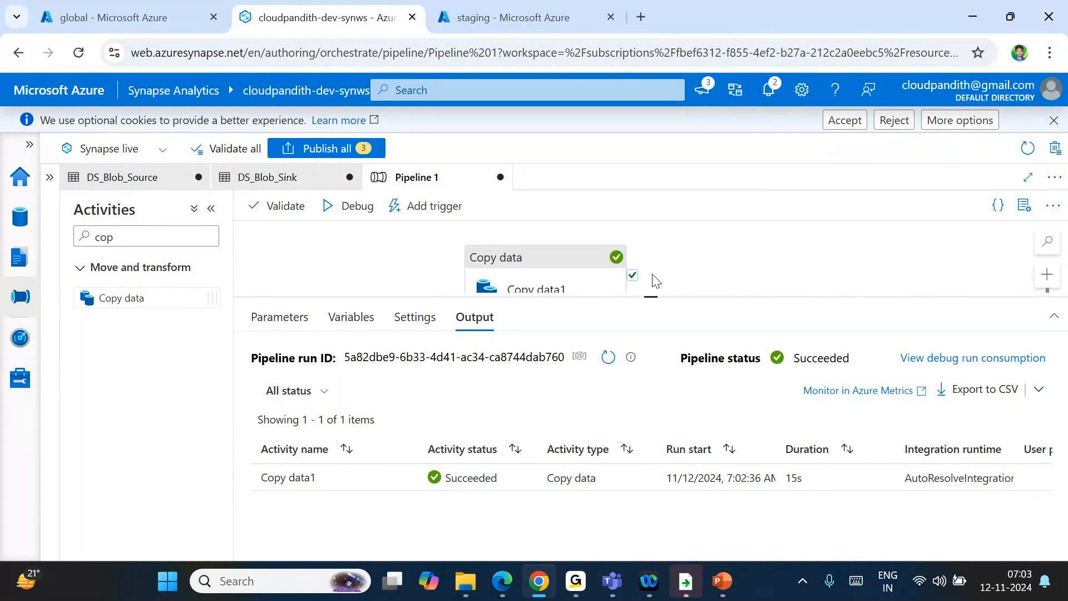
click(584, 277)
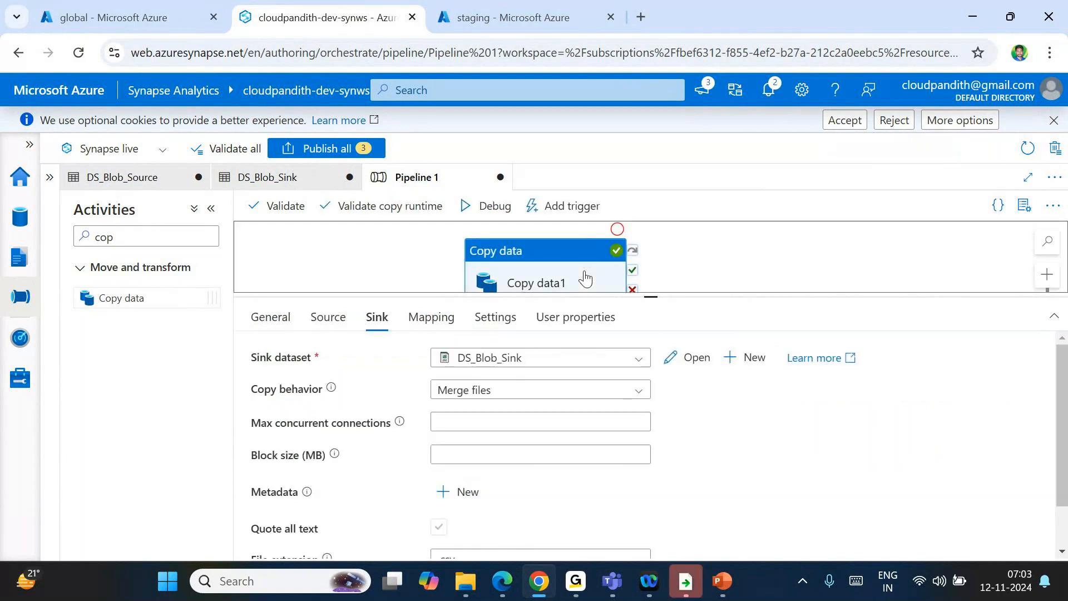
click(575, 323)
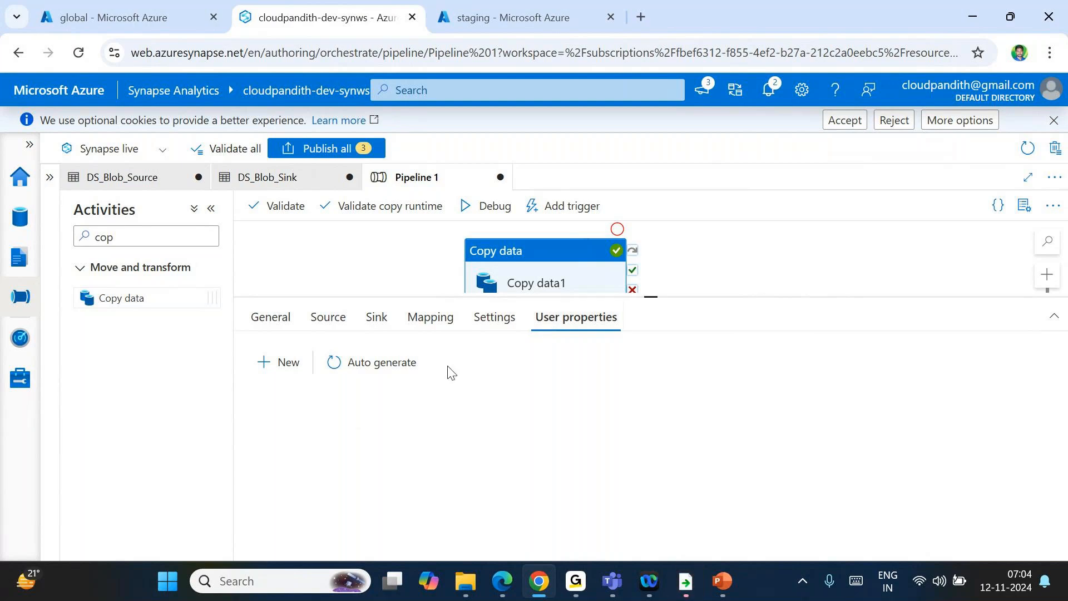
click(390, 370)
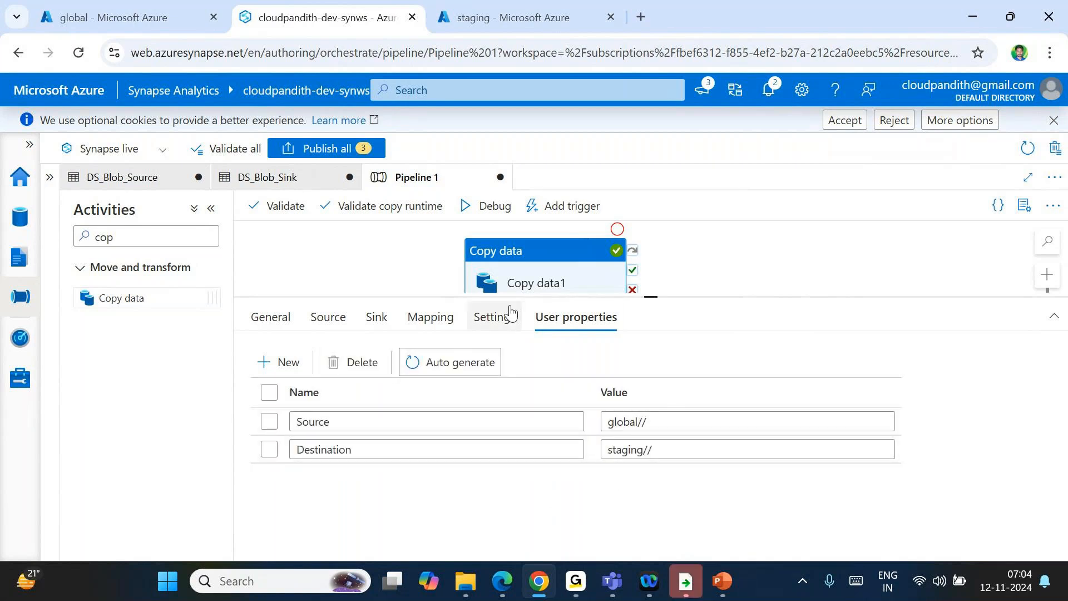
Step: Run Pipeline 1 in debug mode and view the Source and Destination user property values of the Copy data1 run
click(496, 211)
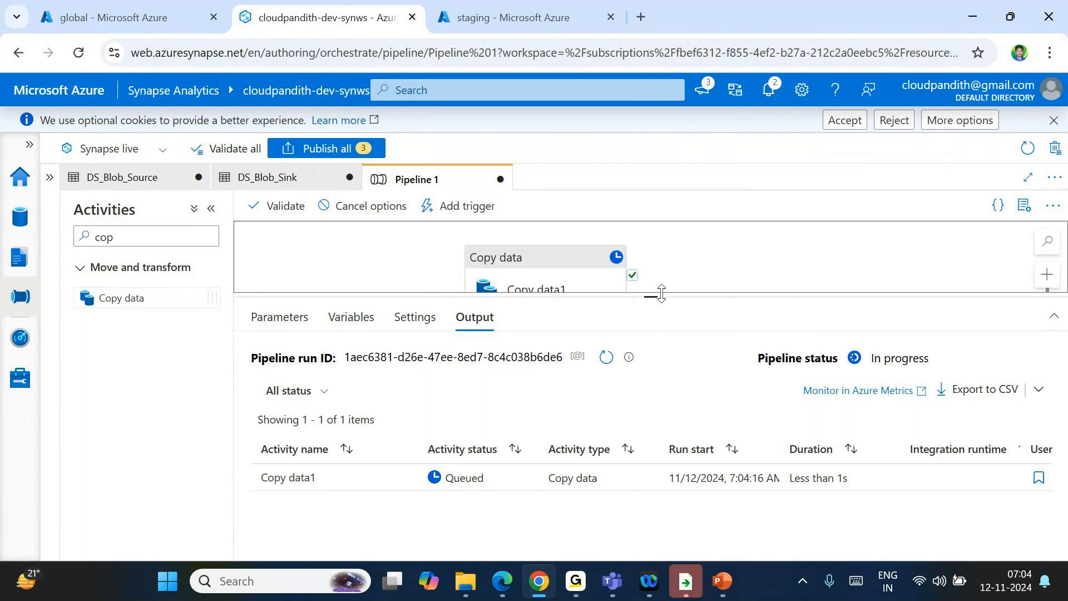
click(615, 254)
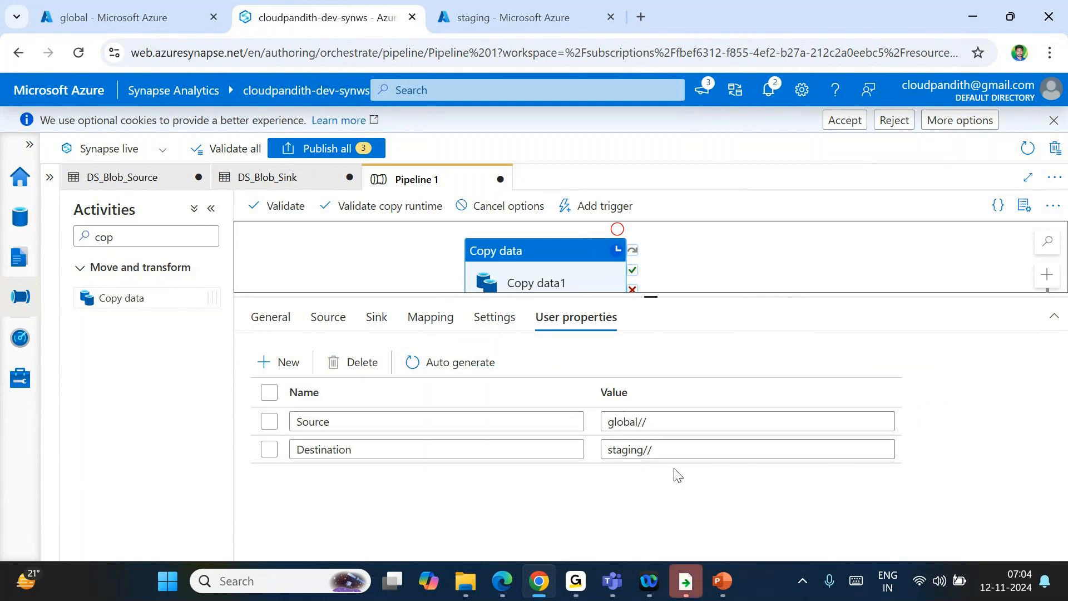
click(661, 274)
scroll(875, 500, right, 3)
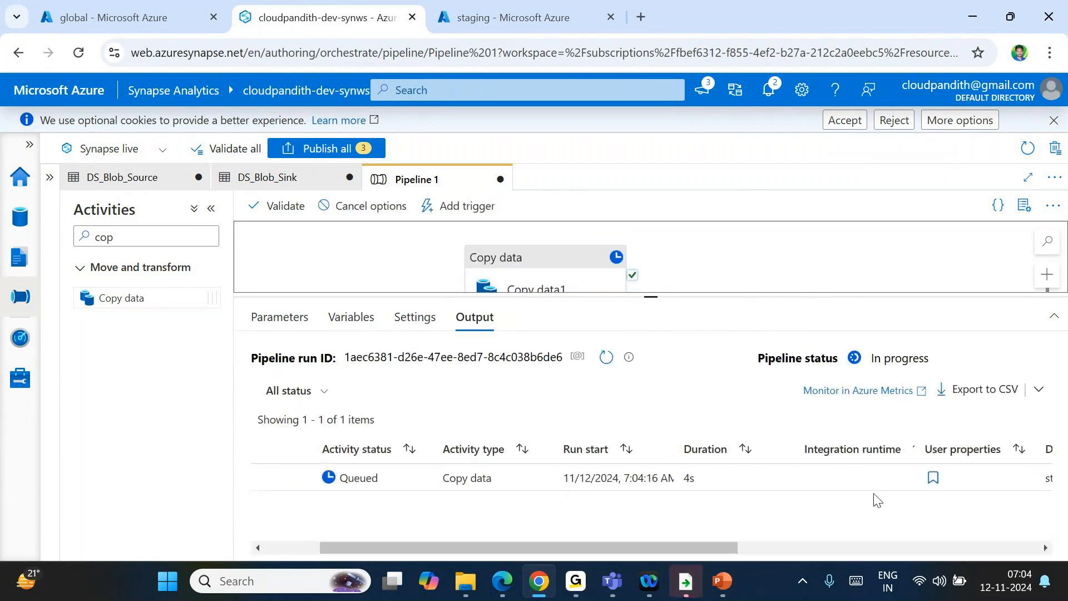
click(878, 477)
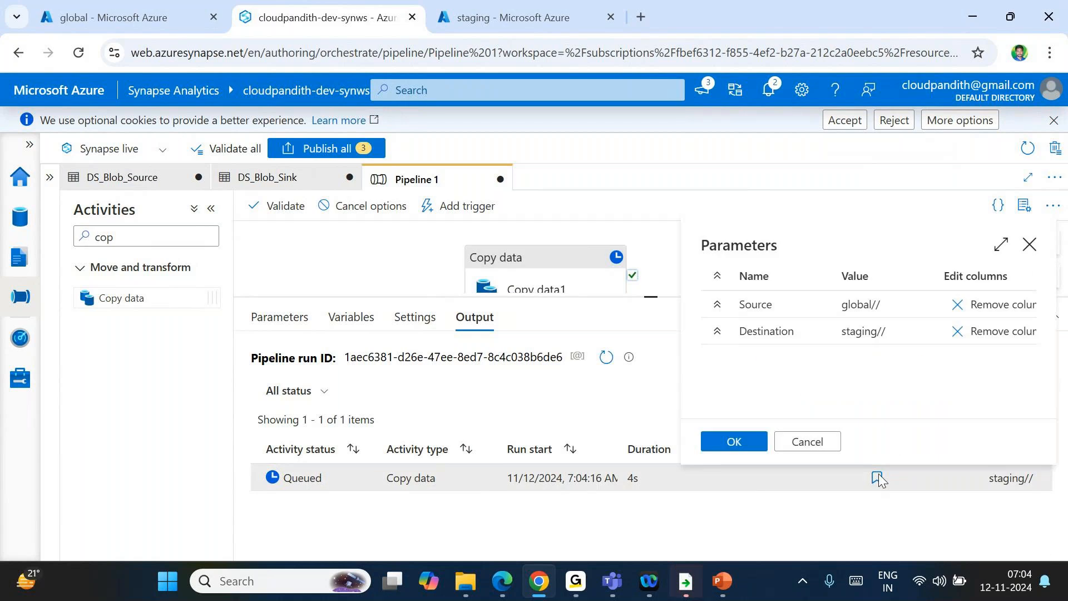
double_click(859, 308)
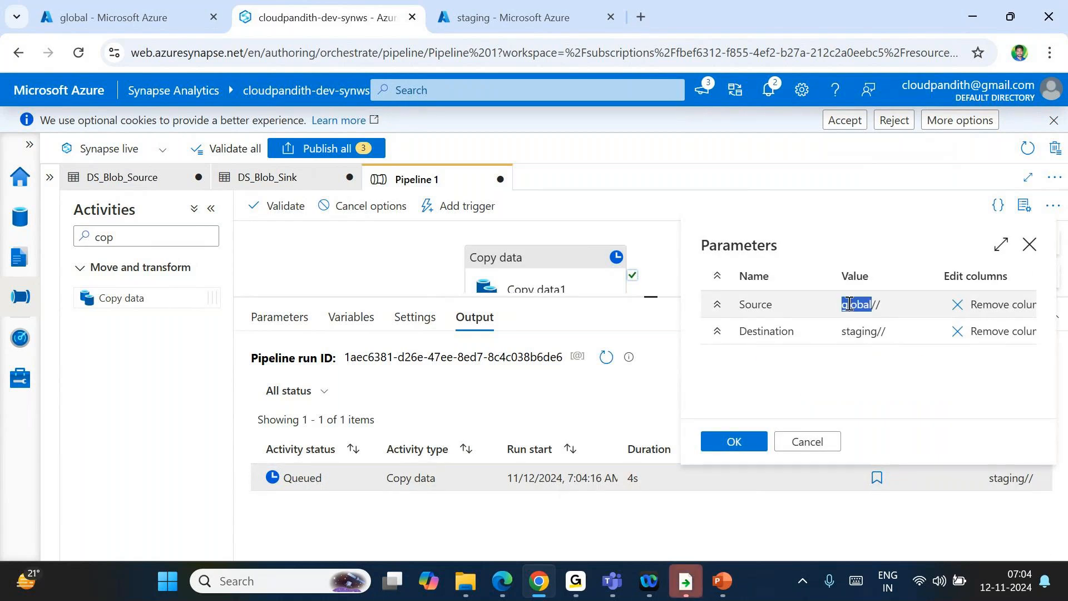
double_click(859, 331)
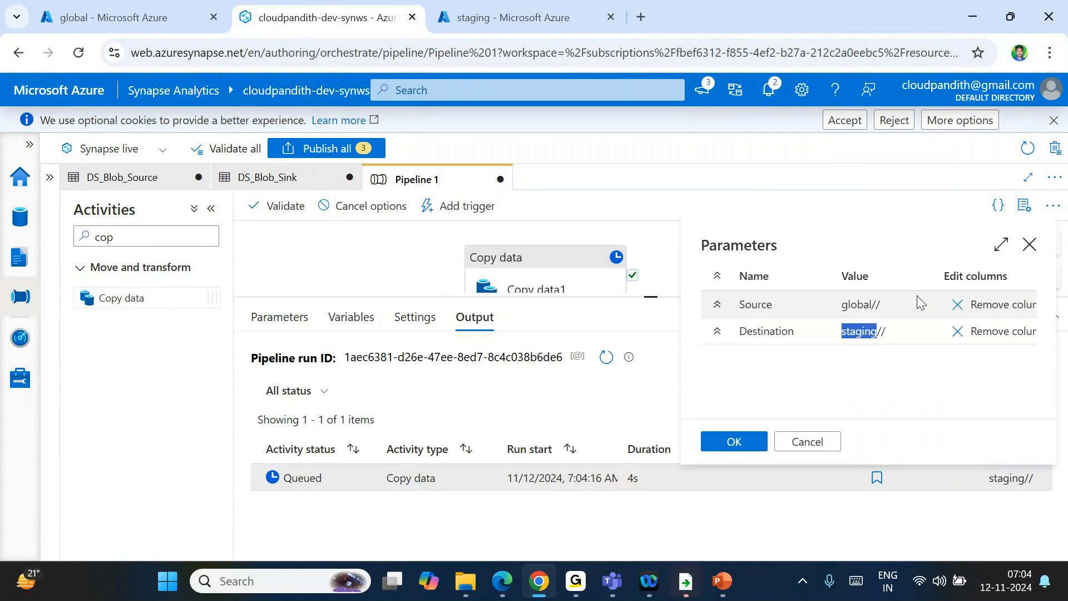
Step: Recheck the Source and Destination user property values of the completed Copy data1 run, and reselect the Copy data1 activity
click(1029, 245)
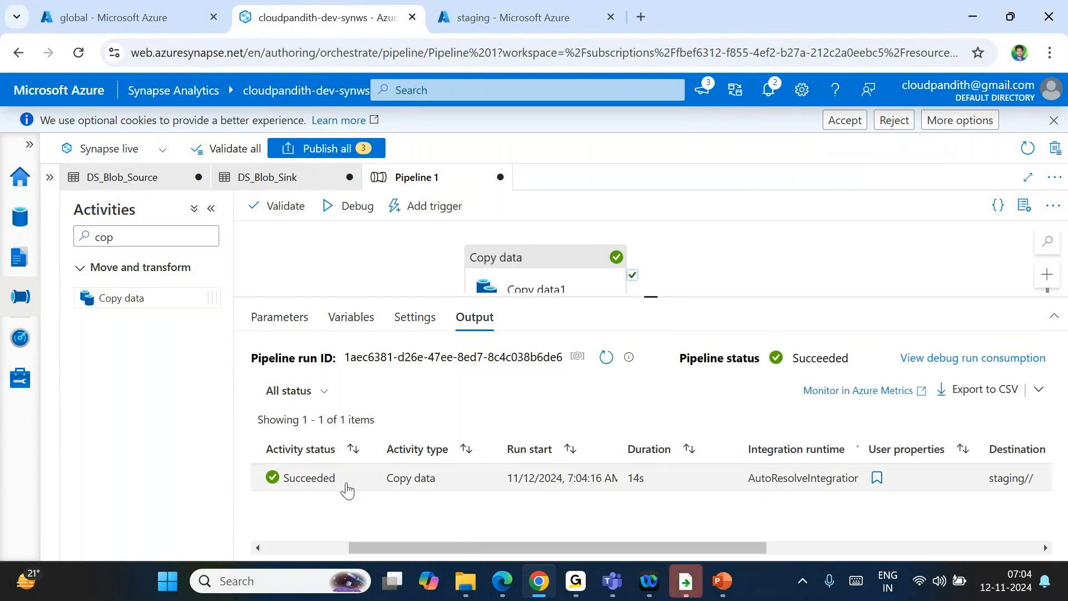
scroll(346, 489, left, 1)
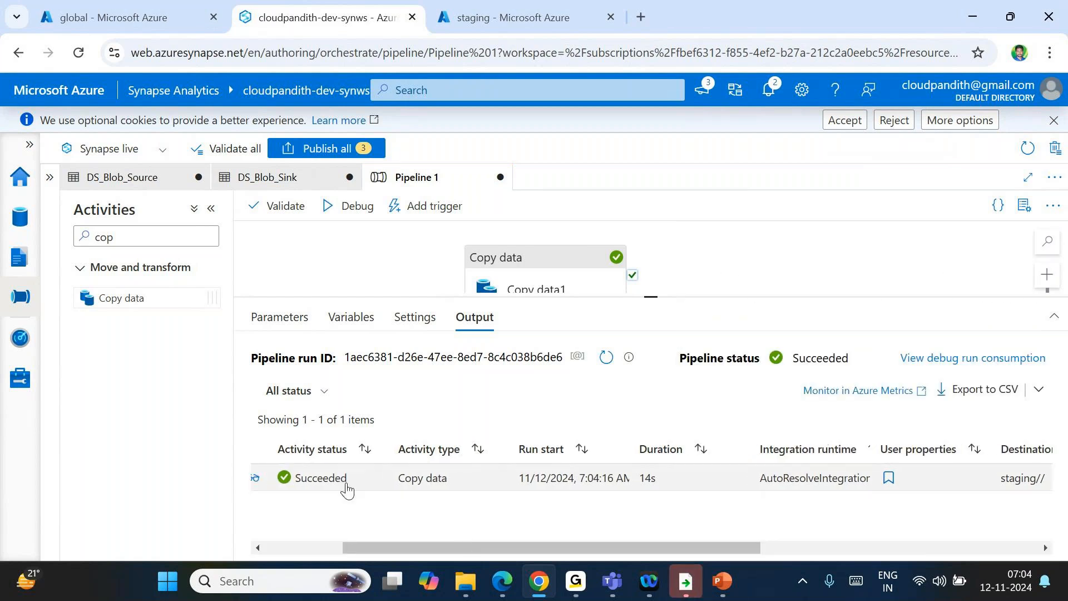
click(889, 477)
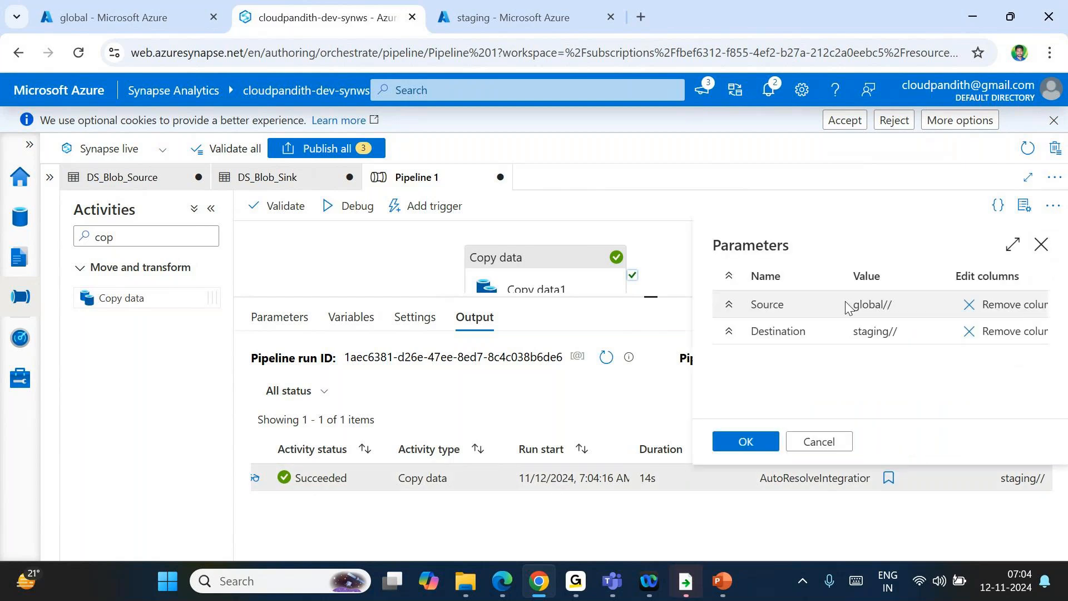
double_click(876, 303)
double_click(870, 331)
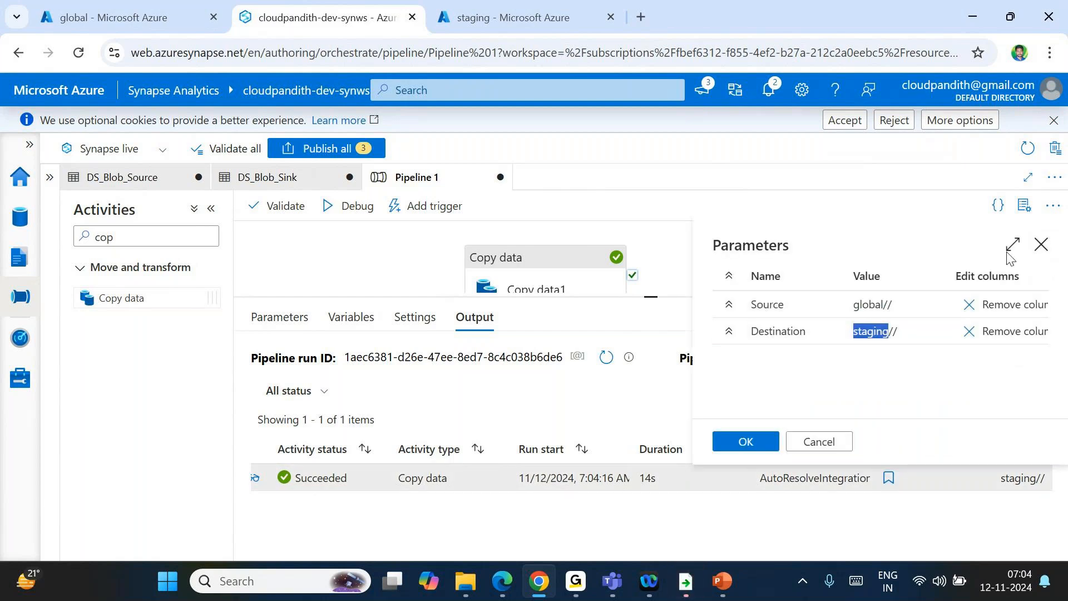
click(1041, 246)
scroll(699, 496, left, 3)
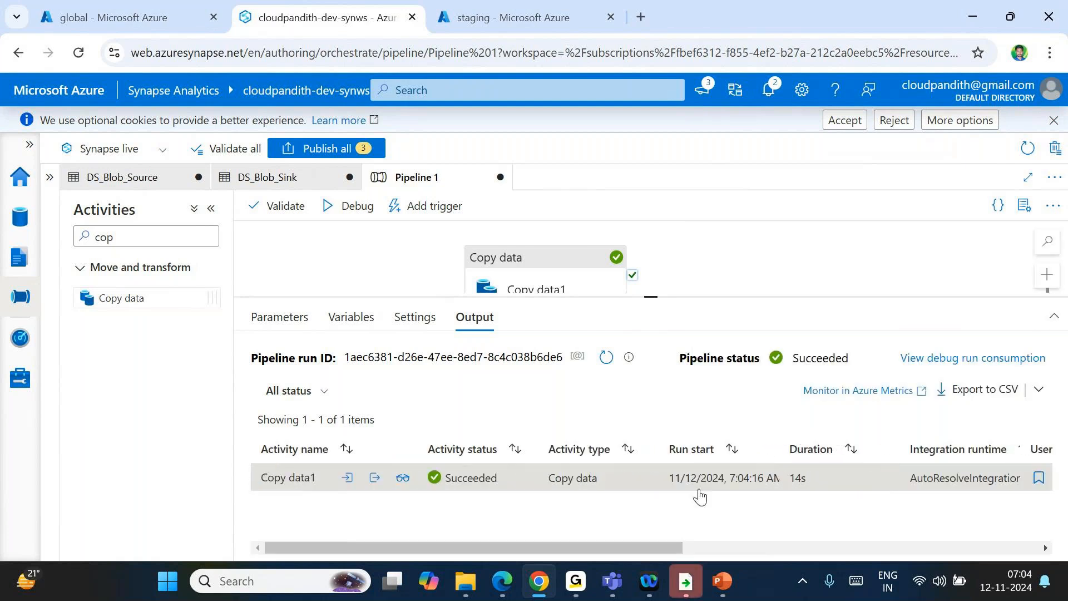
click(556, 284)
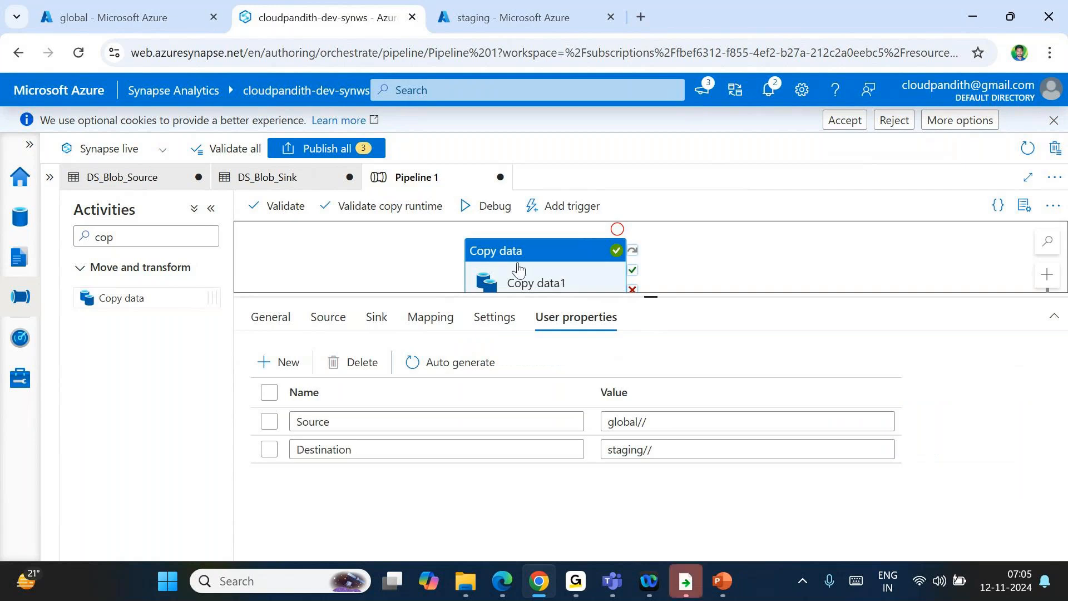
Step: Create a container named input in the cloudpandithdevsrcblob storage account
click(135, 8)
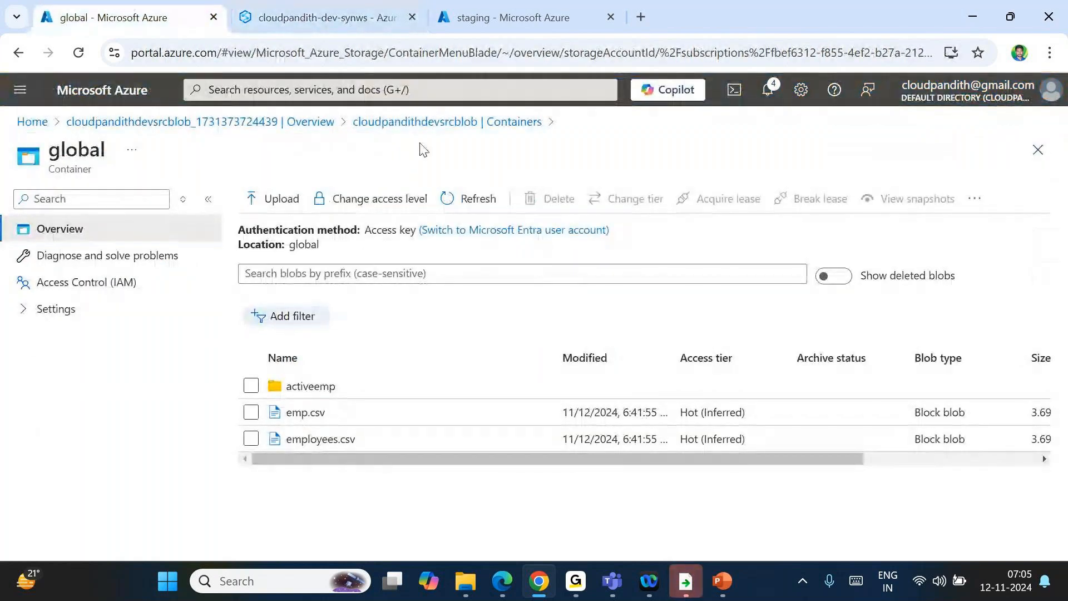
click(414, 122)
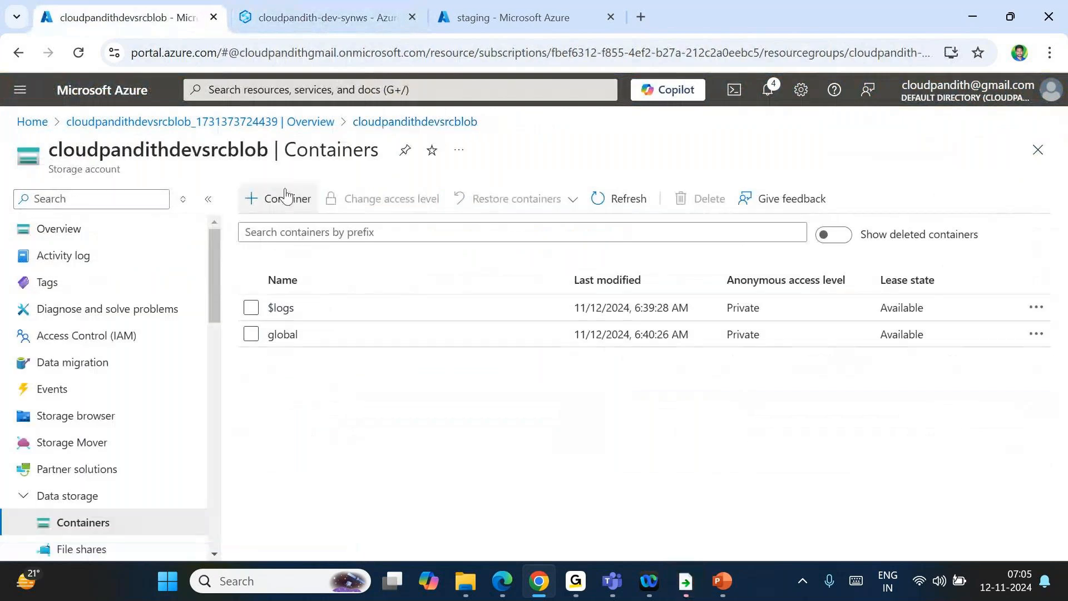
click(281, 198)
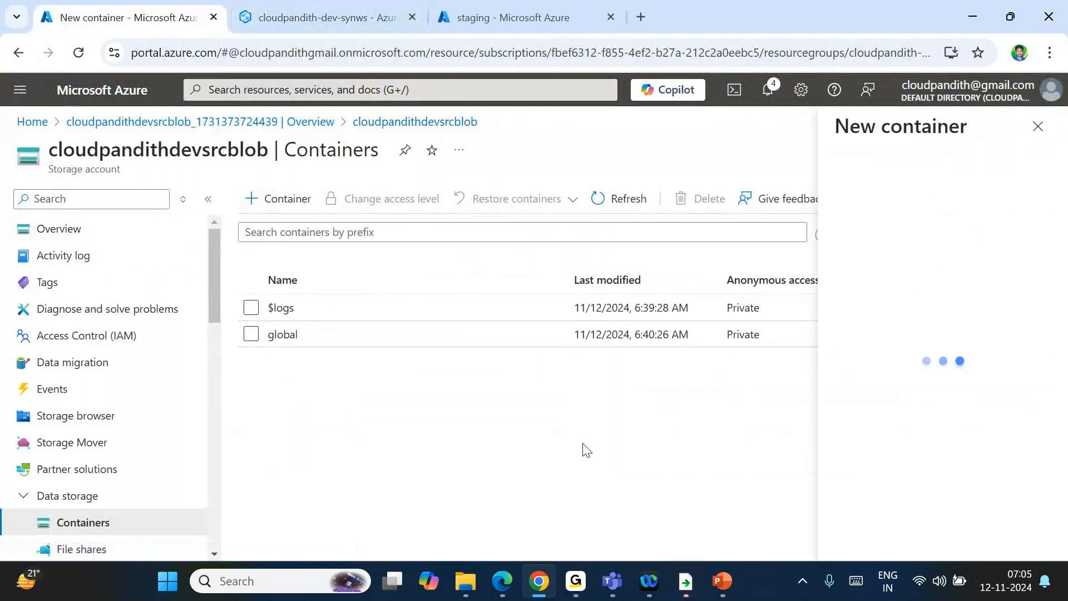
text(in)
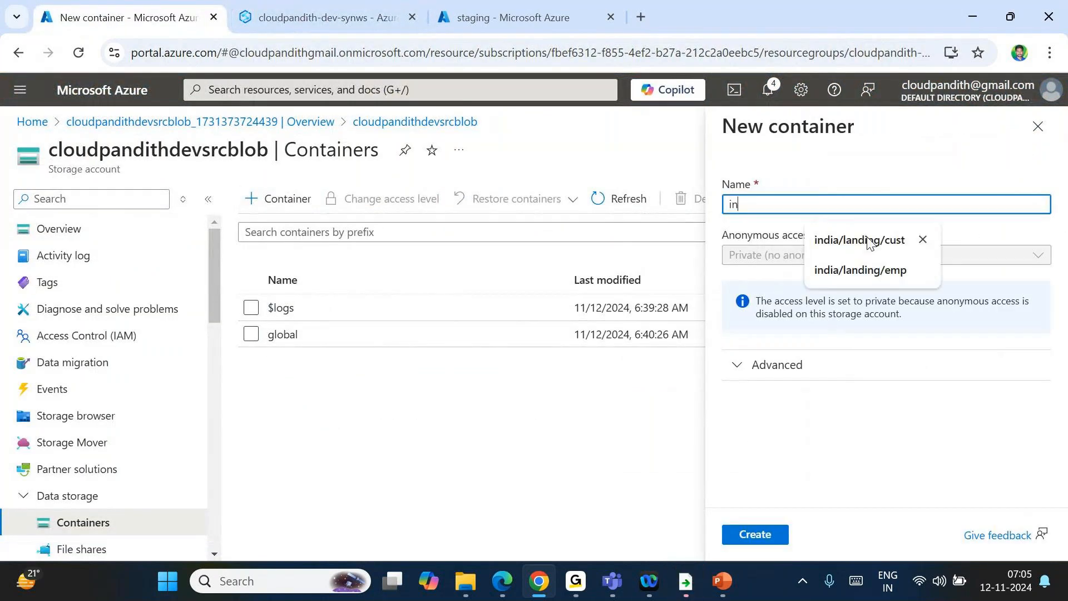
text(put)
click(737, 539)
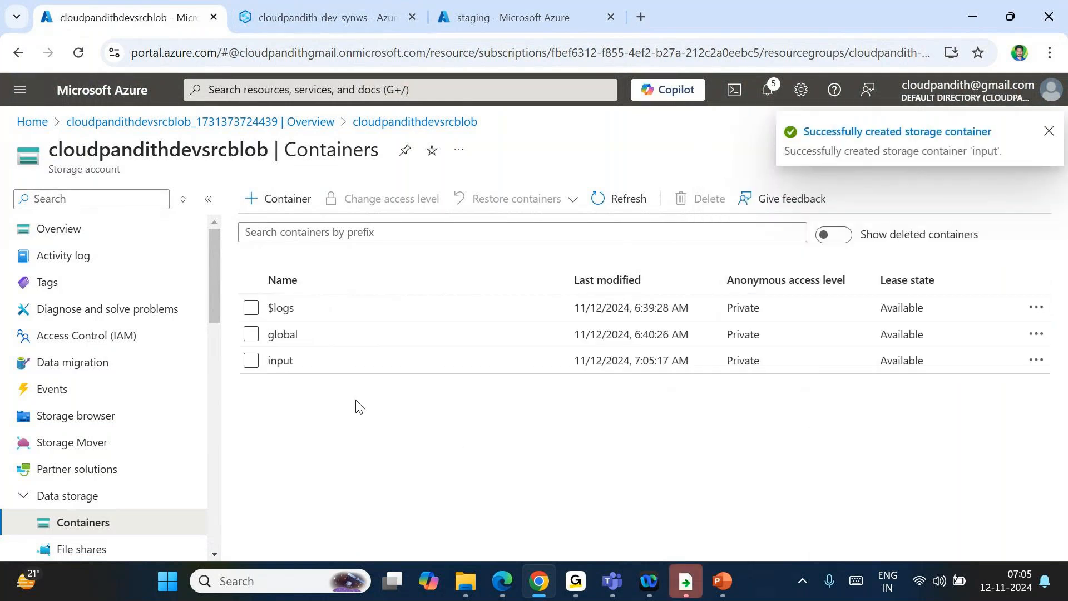
Step: Start a blob upload in the input container and browse to the cloudpandith-datasets folder for local files
click(289, 367)
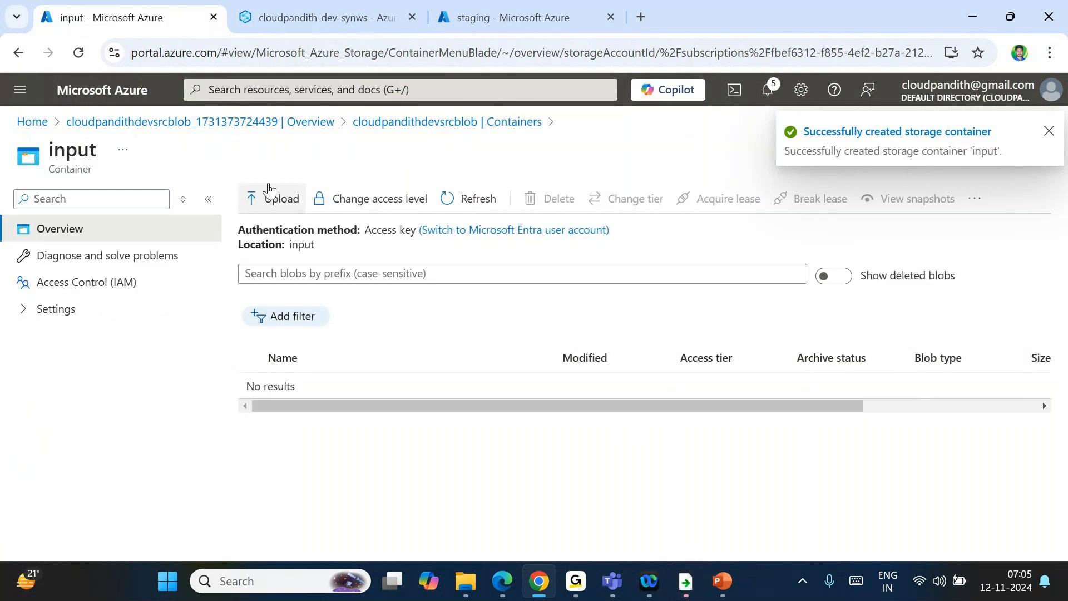
click(269, 190)
click(820, 295)
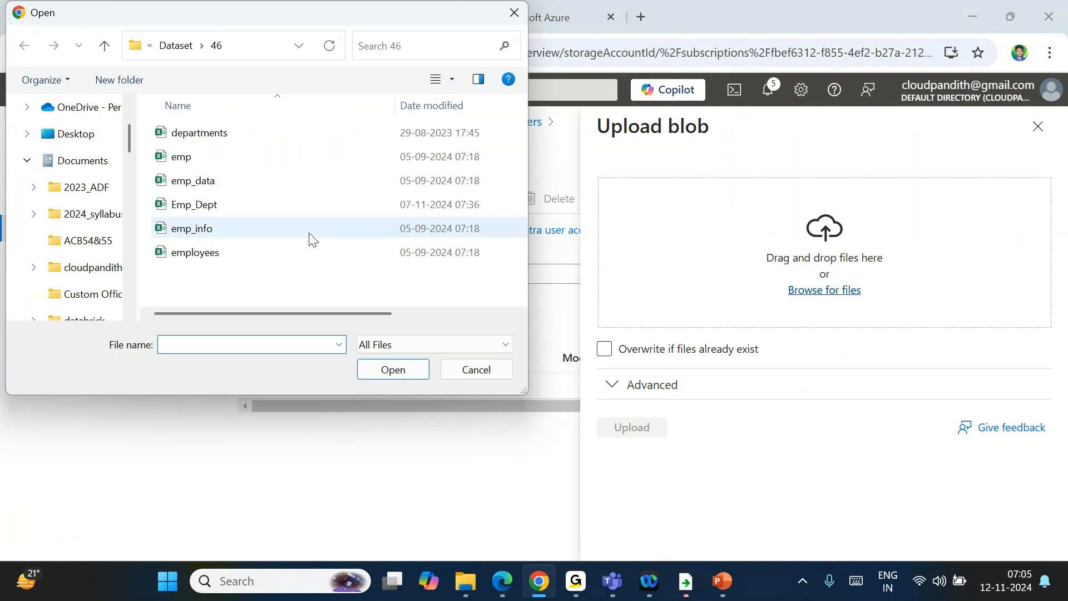
click(176, 45)
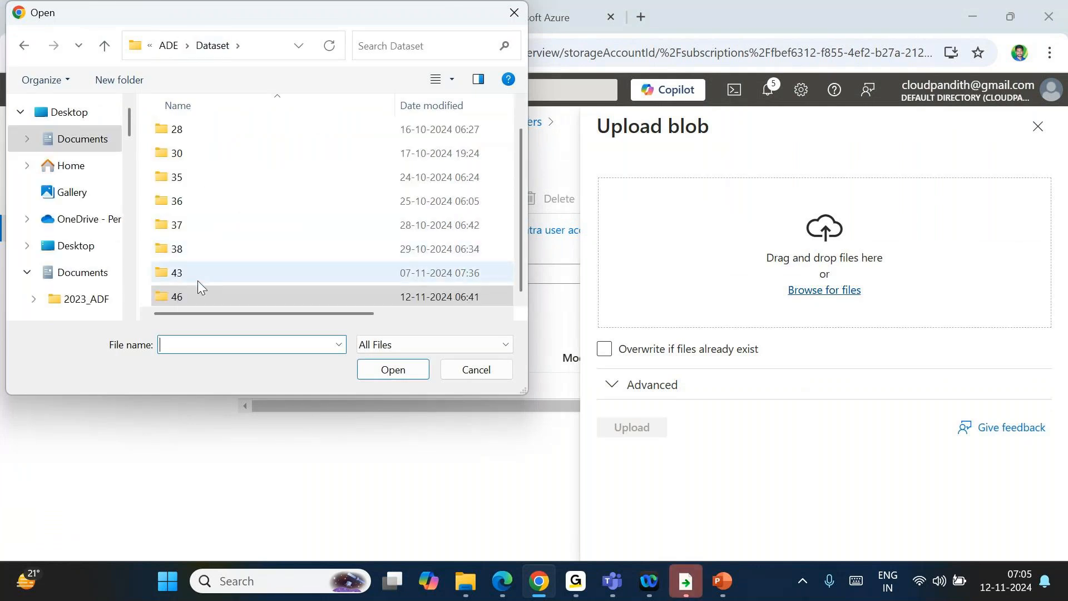
scroll(78, 240, down, 3)
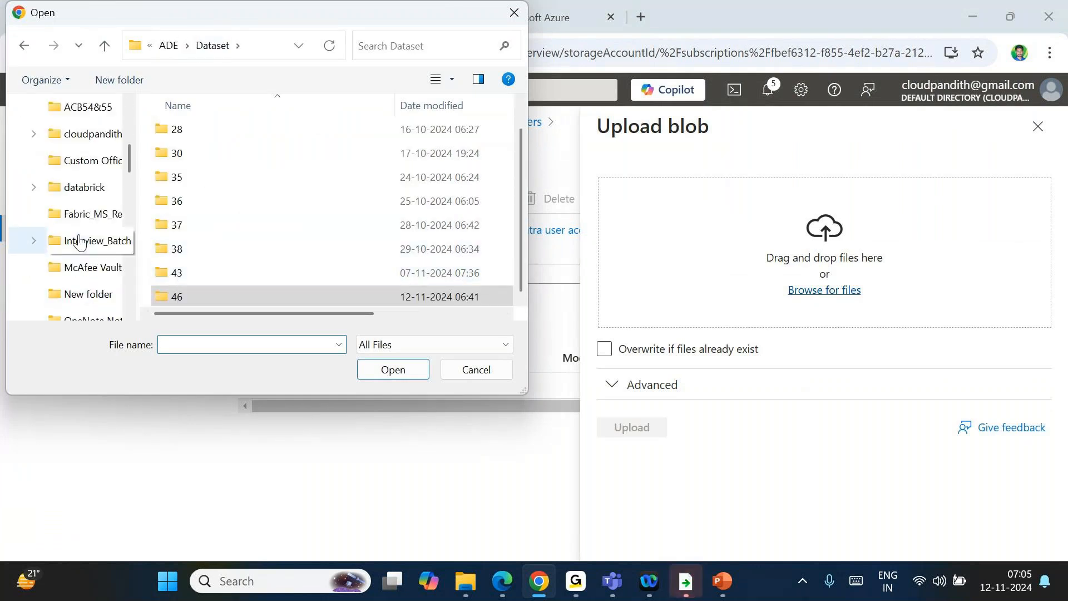
click(89, 127)
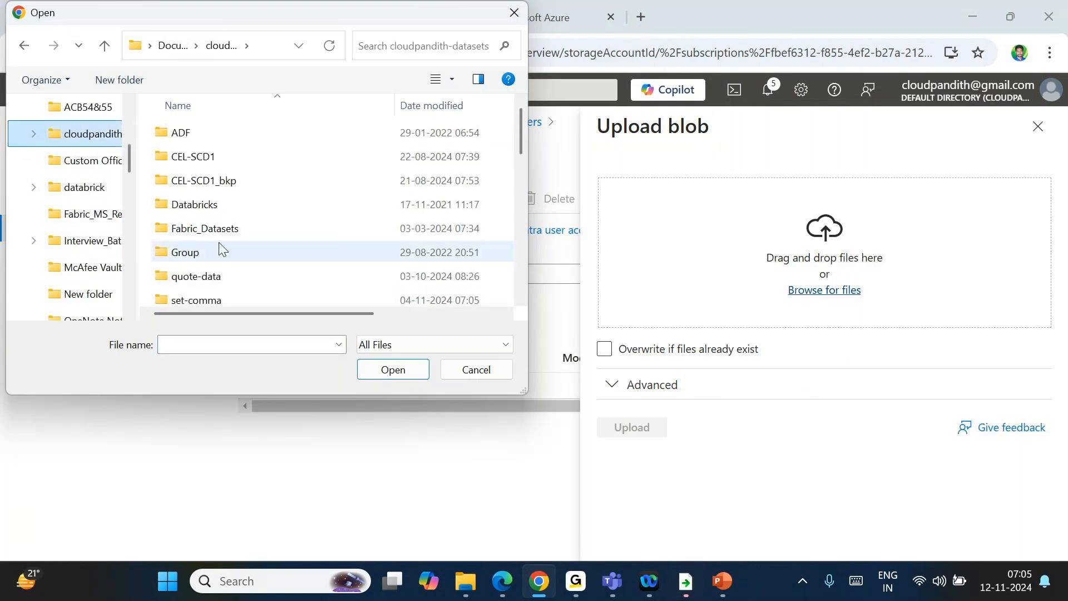
Step: Look through the dataset folders, including Fabric_Datasets, set-twodelimeters and set-pipe, for suitable delimited sample files
click(191, 345)
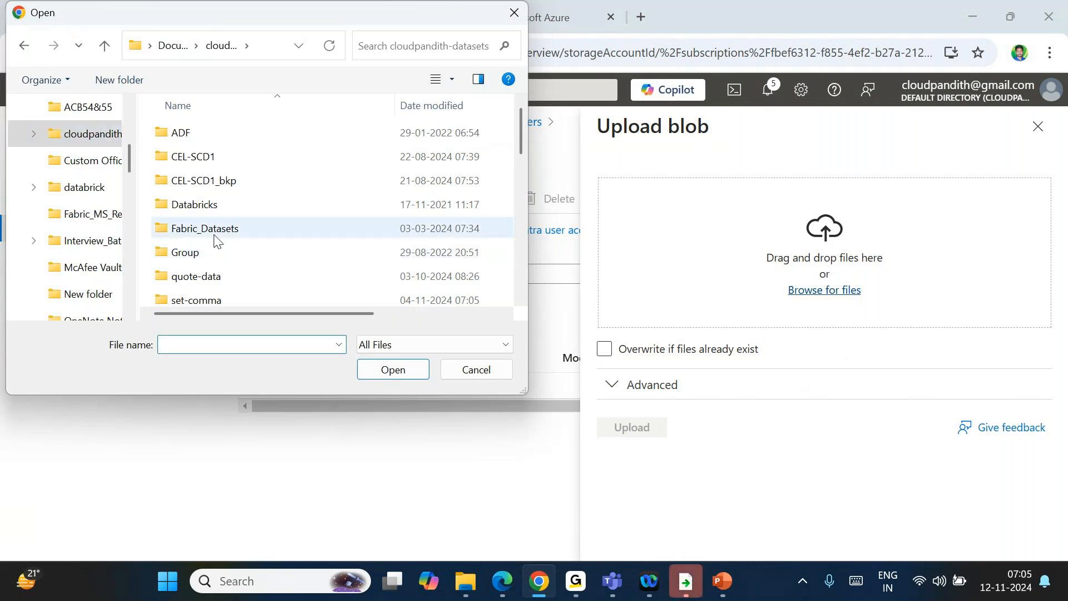
double_click(213, 230)
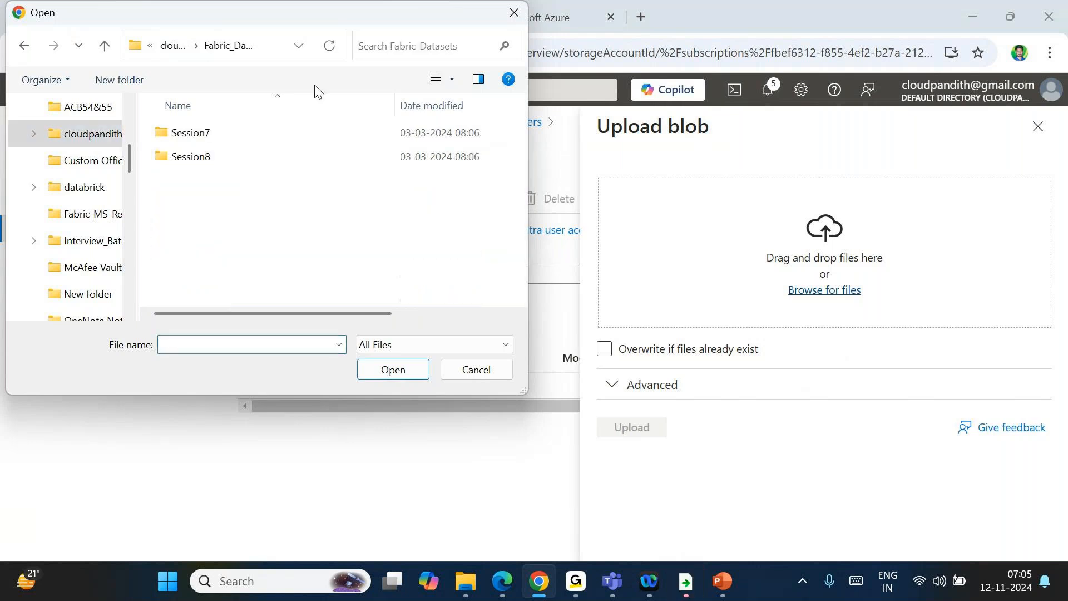
click(180, 45)
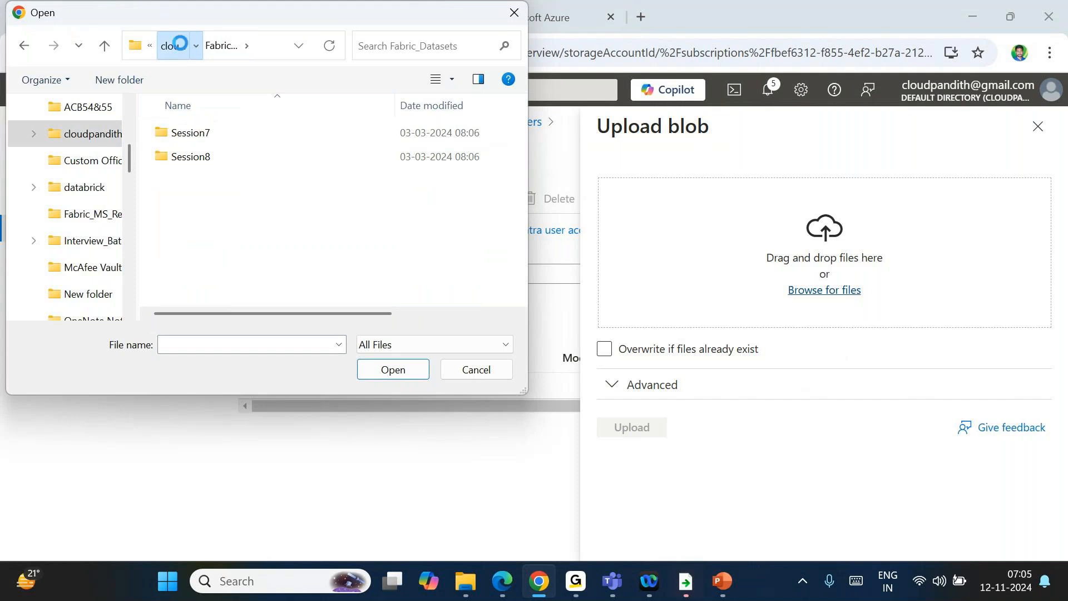
scroll(272, 225, down, 3)
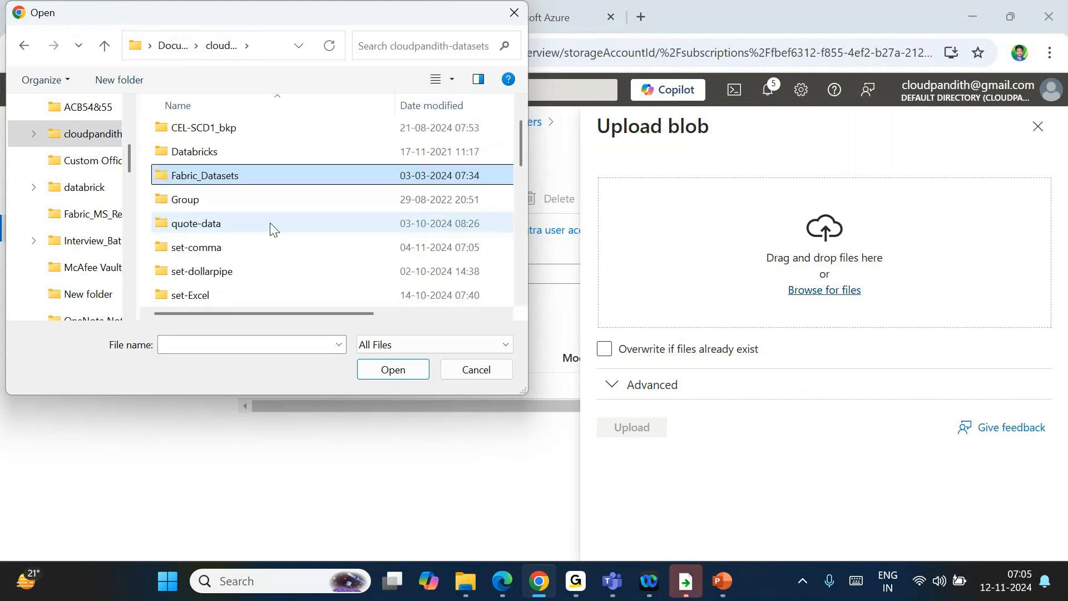
scroll(272, 225, down, 1)
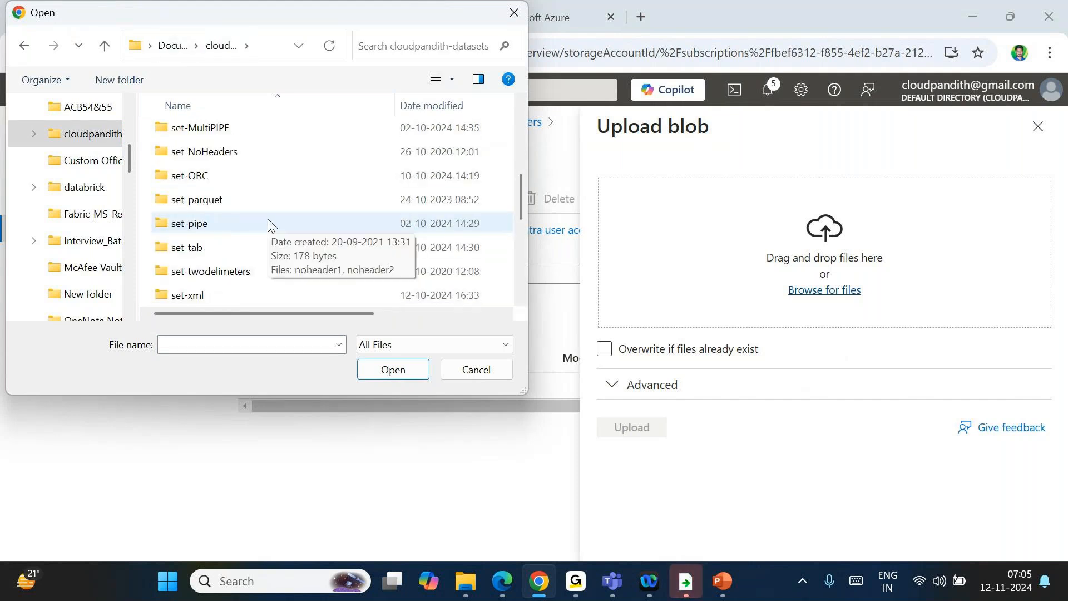
double_click(236, 275)
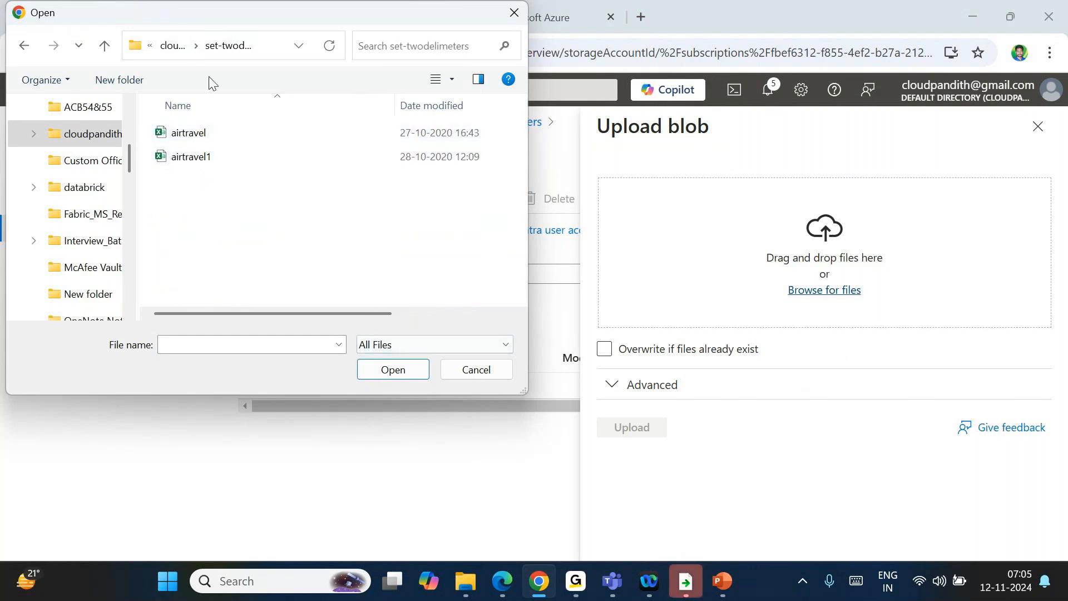
click(172, 44)
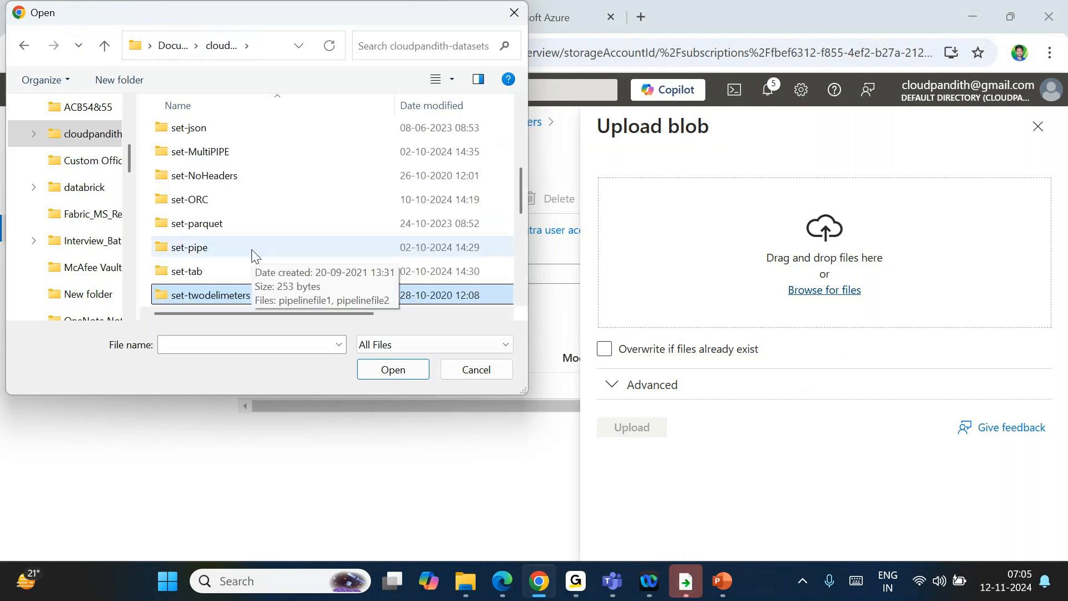
double_click(253, 248)
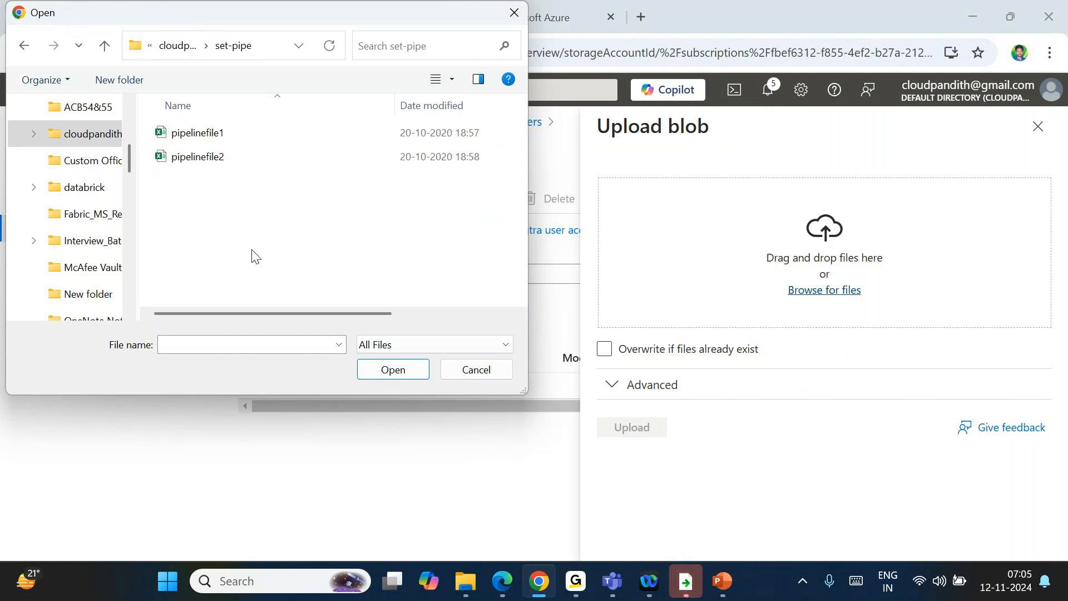
drag(255, 256, 168, 120)
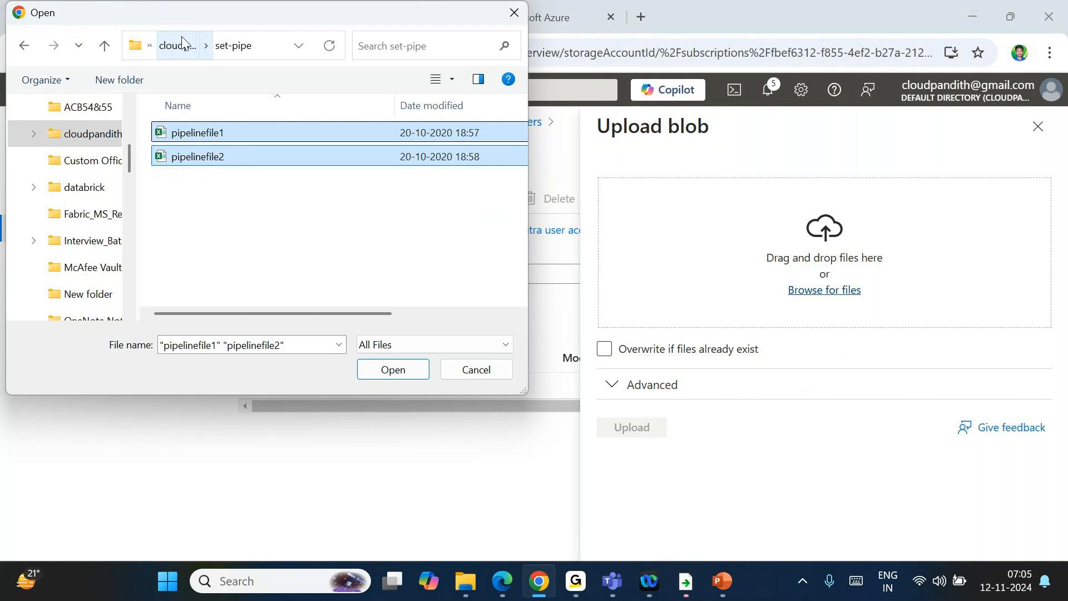
click(184, 48)
scroll(250, 211, down, 3)
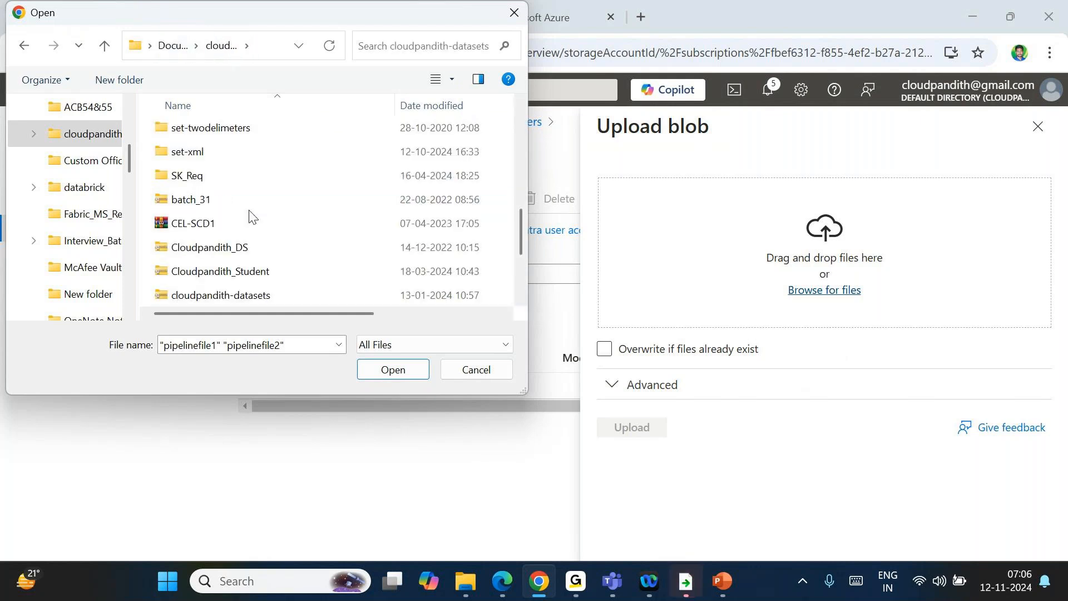
scroll(250, 214, down, 2)
scroll(249, 214, up, 5)
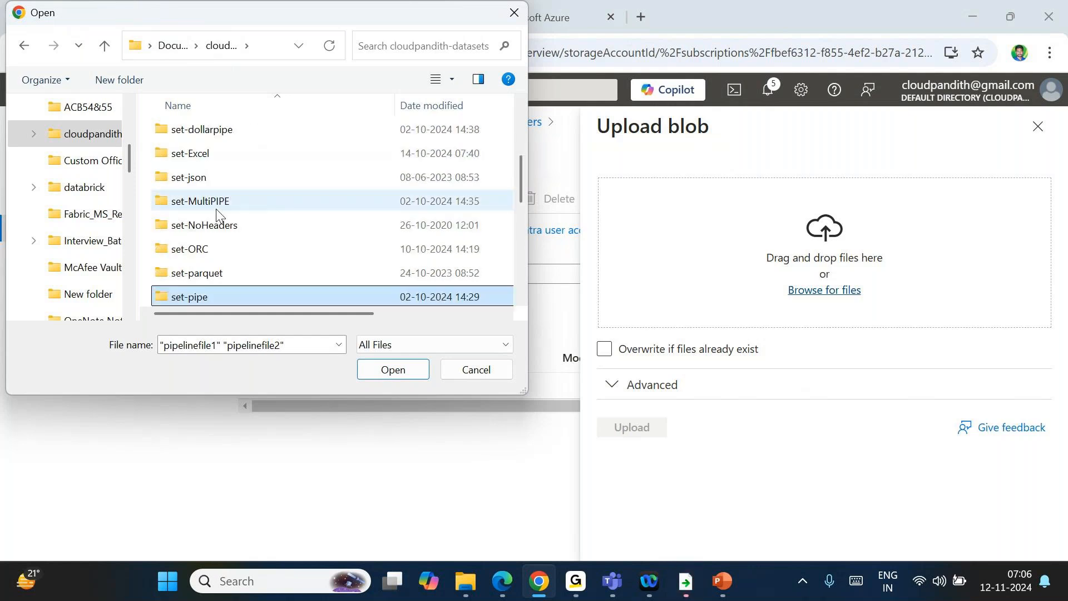
scroll(220, 206, up, 1)
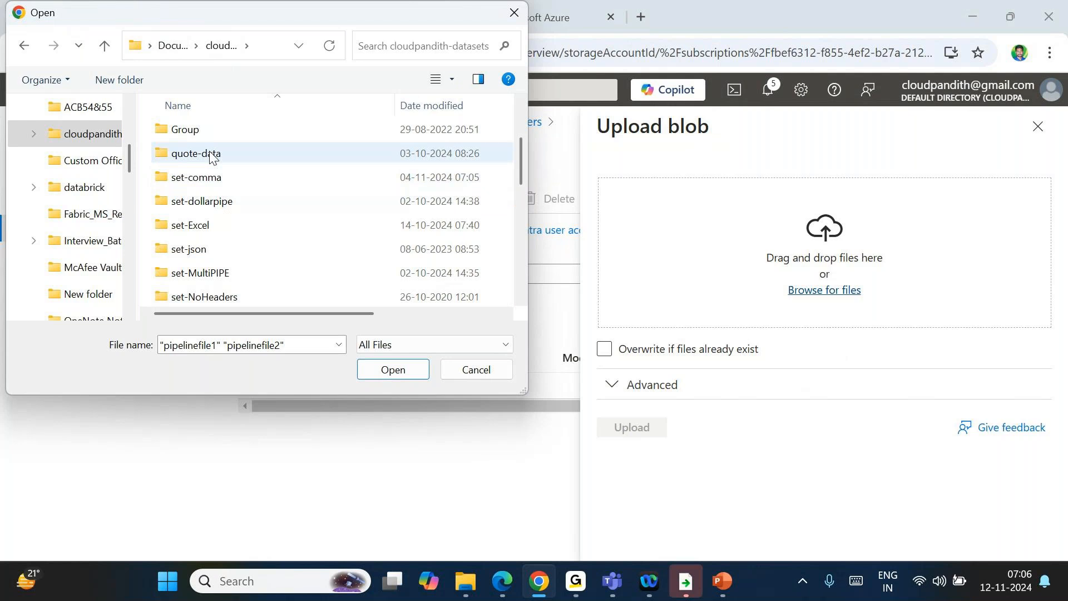
Step: Choose dollarpipe1 from the set-dollarpipe folder for the upload and review the advanced upload options
double_click(214, 206)
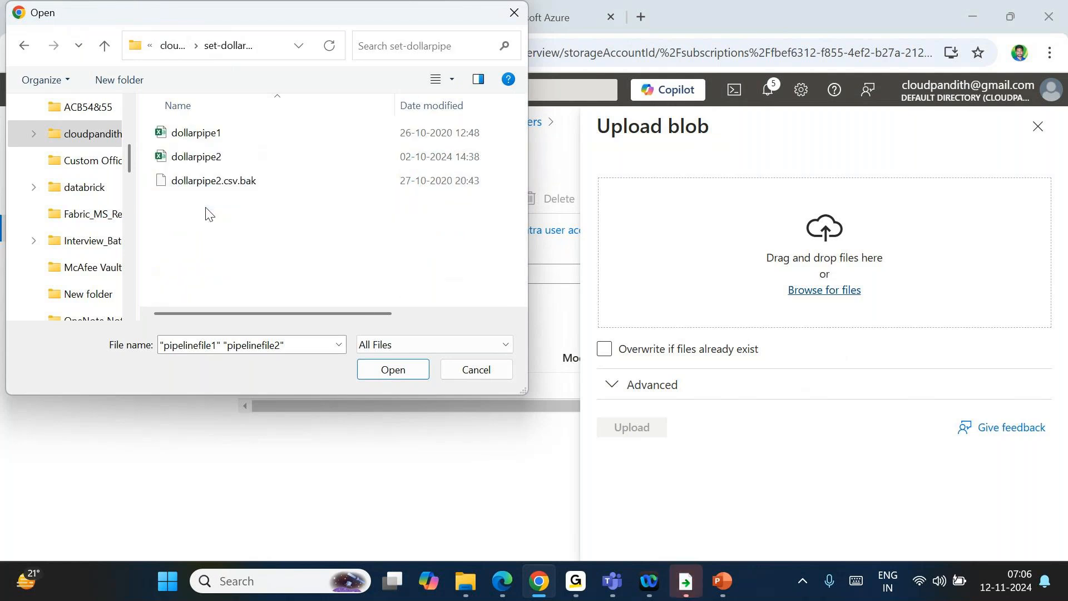
double_click(199, 134)
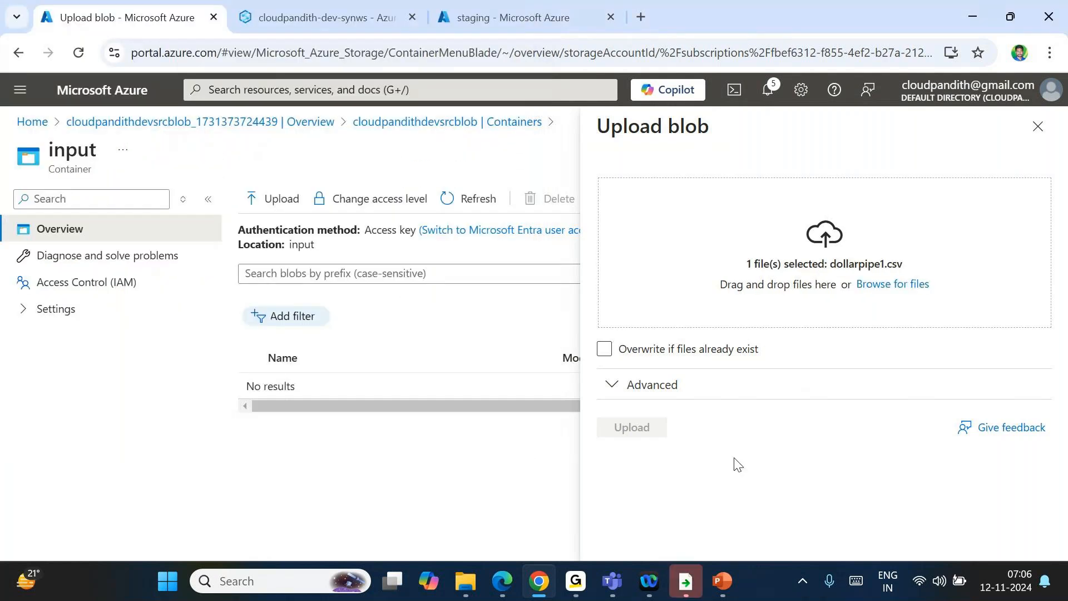
click(665, 384)
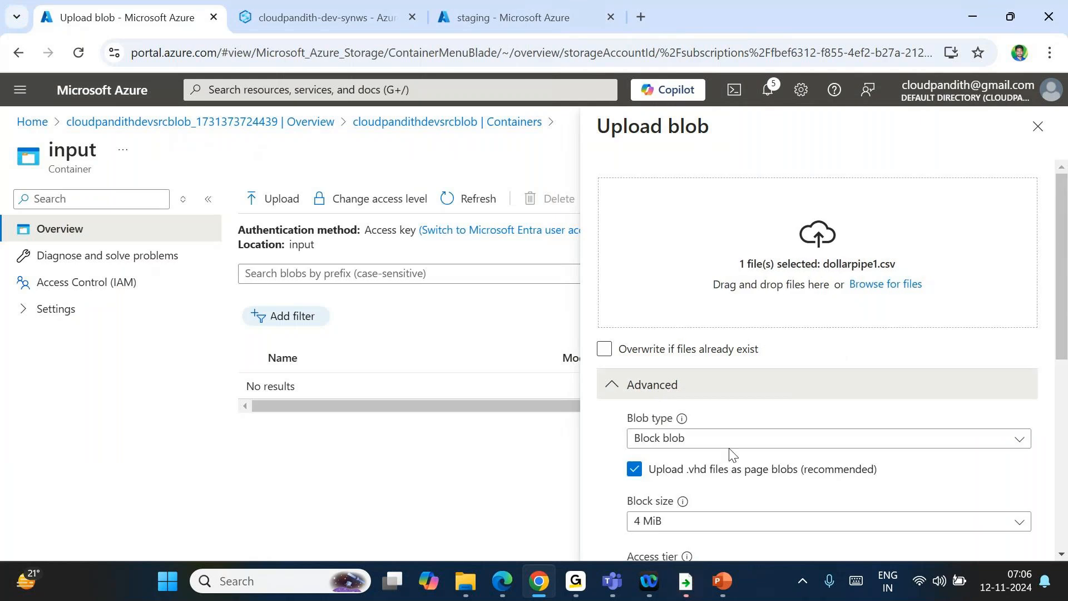
scroll(717, 446, down, 3)
scroll(807, 361, up, 4)
Step: Change the file selection to both dollarpipe1 and dollarpipe2, and upload them to the input container
click(897, 288)
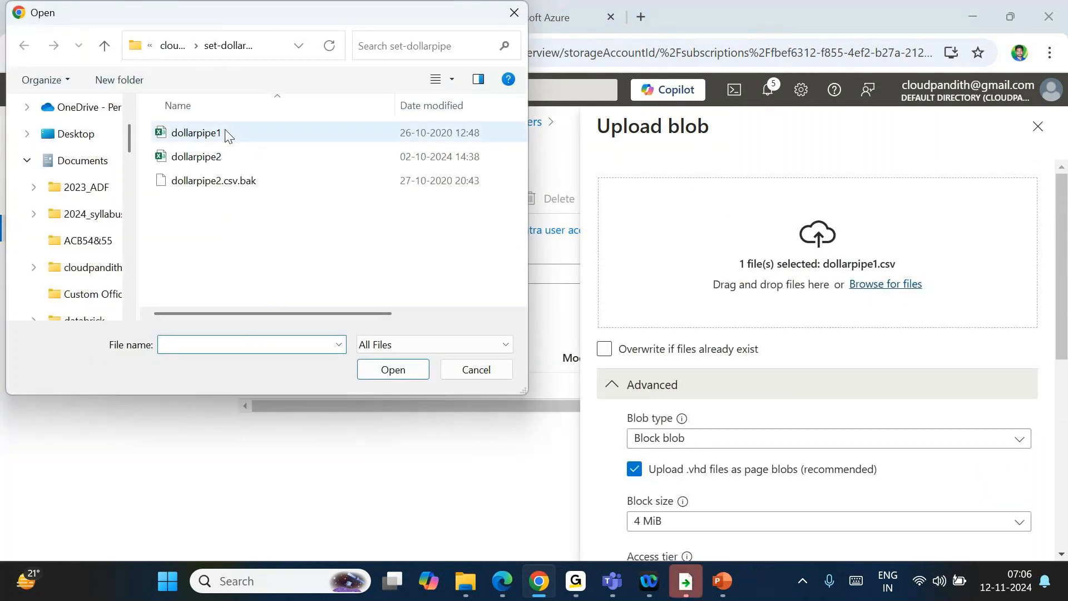
click(225, 136)
ctrl+click(222, 150)
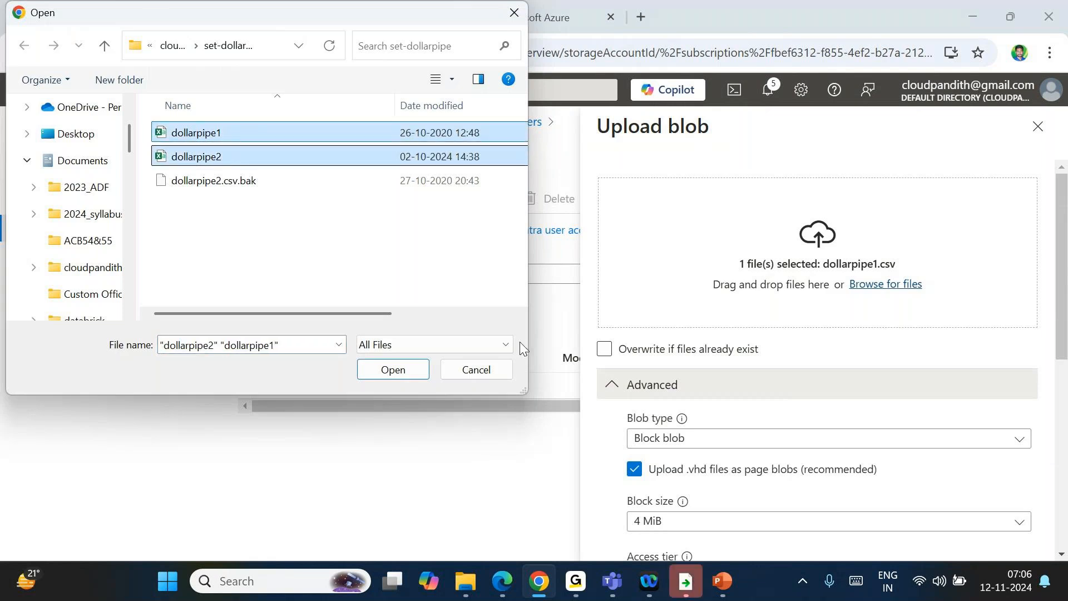
click(393, 369)
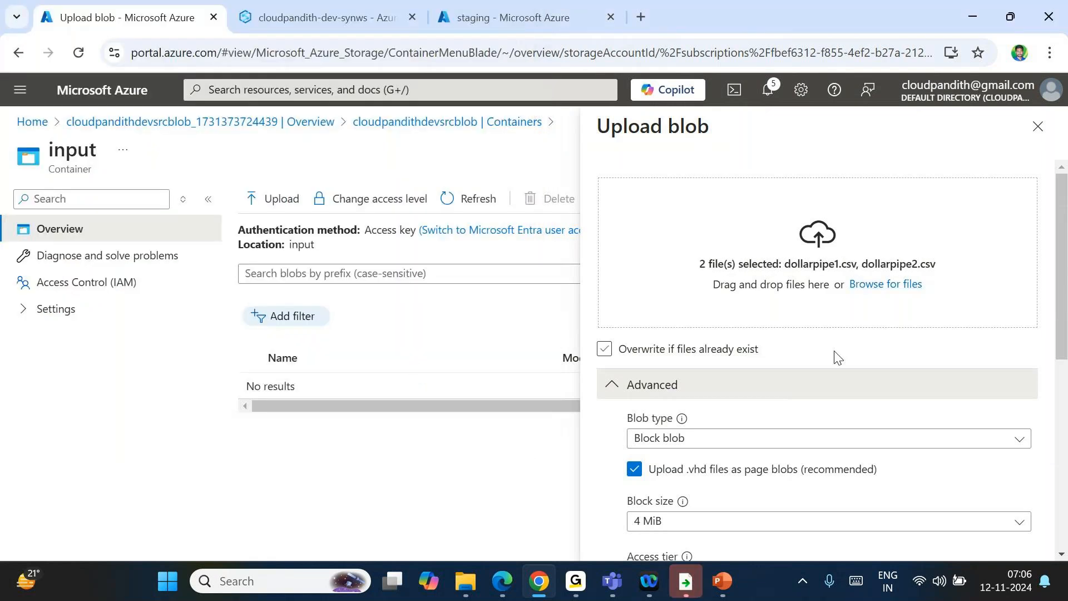
scroll(678, 490, down, 6)
click(625, 544)
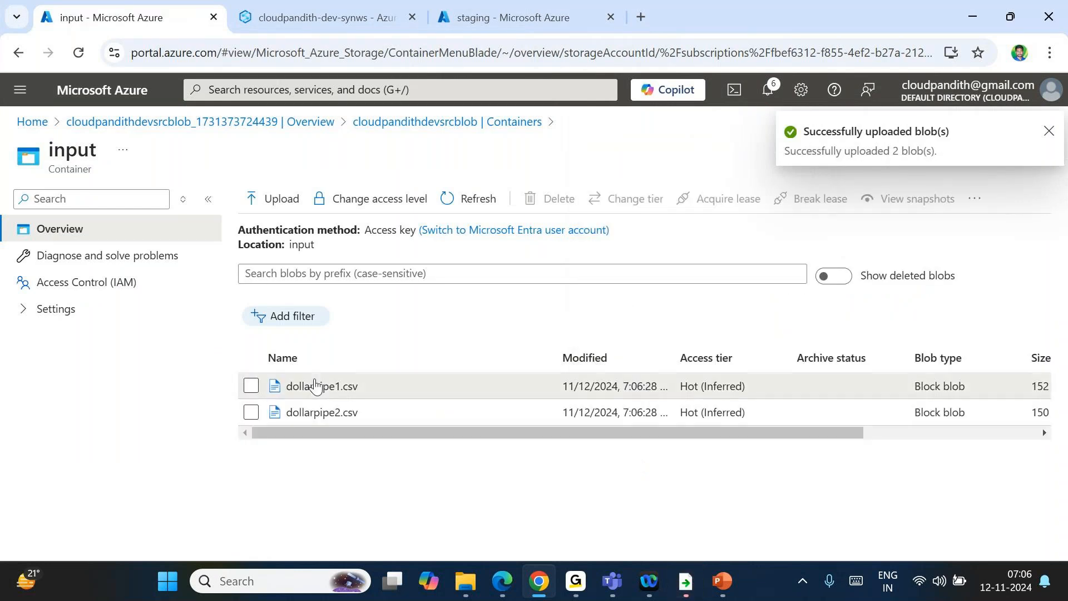
Step: Open dollarpipe1.csv from the input container, compare its raw text with the CSV preview, and highlight the $| delimiter in the header
click(318, 383)
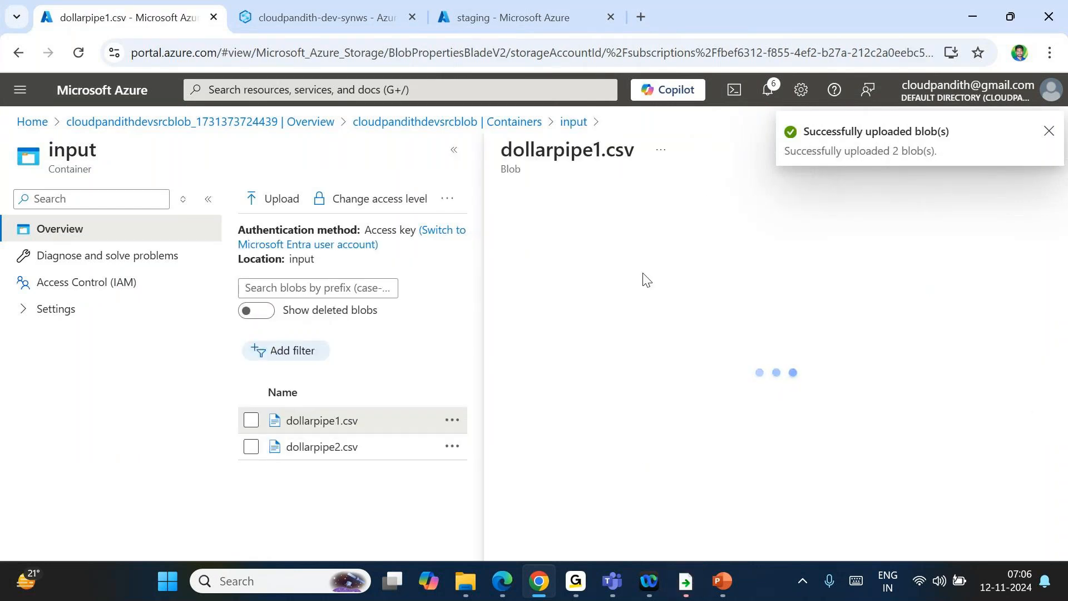
click(728, 238)
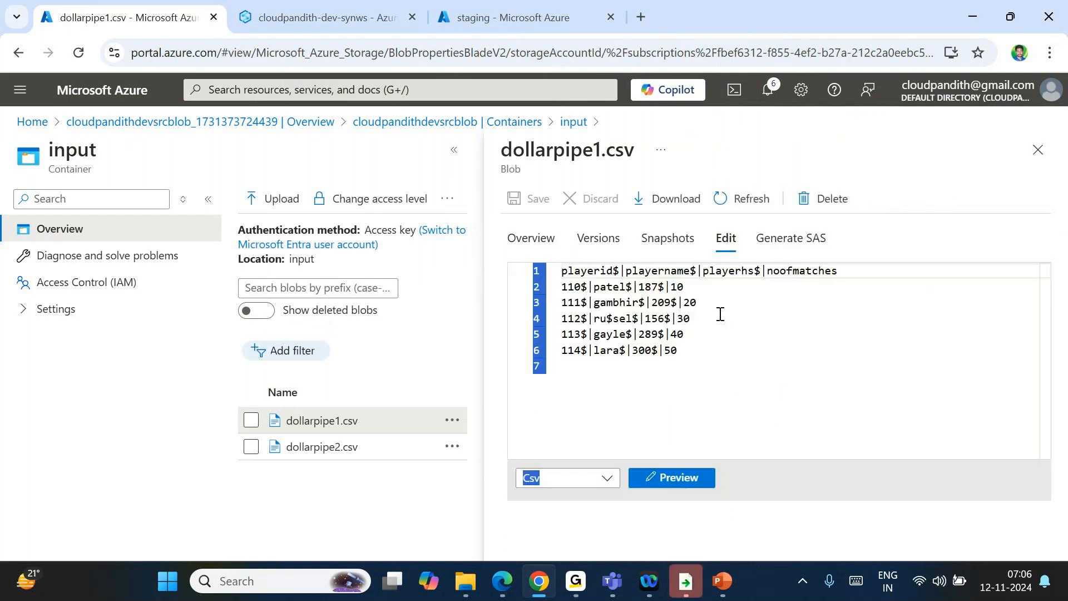
click(672, 477)
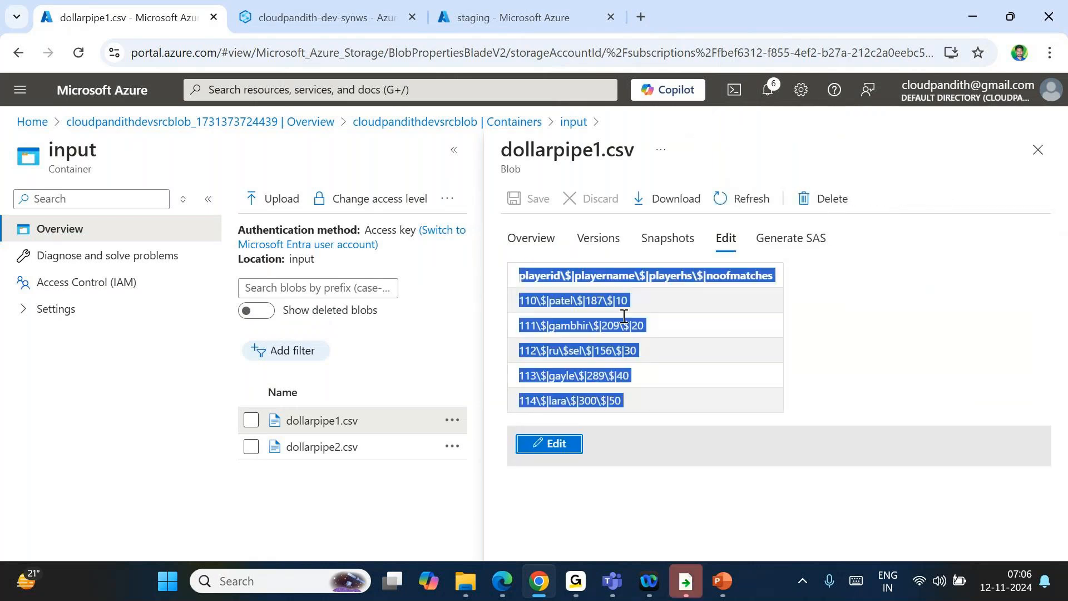
click(567, 299)
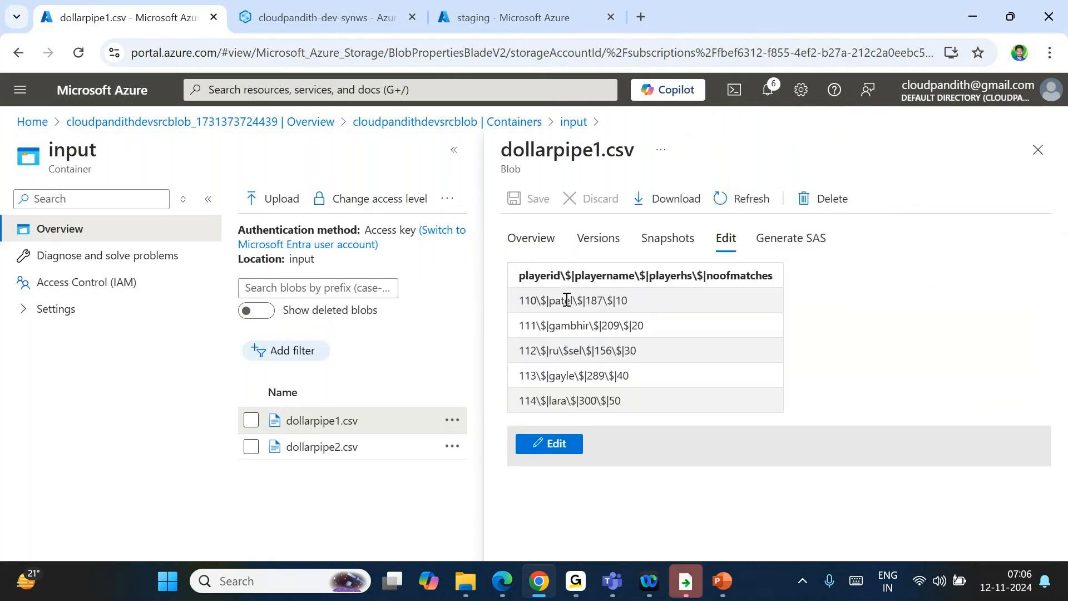
click(550, 443)
drag(613, 270, 626, 271)
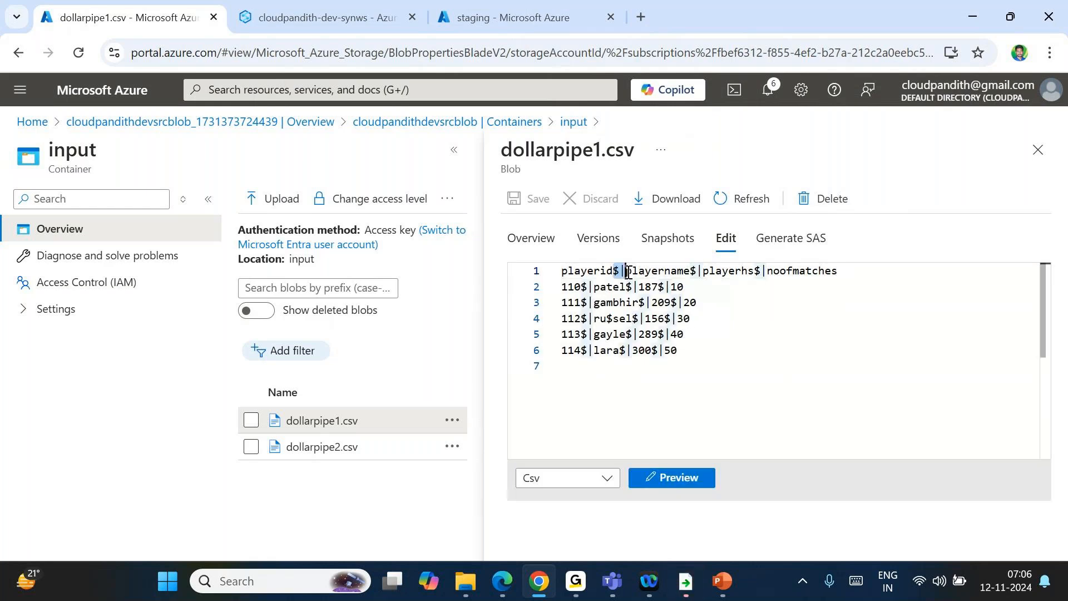
Step: Switch to Synapse and examine the column delimiter choices offered for the DS_Blob_Source dataset without changing the selection
click(477, 6)
click(178, 10)
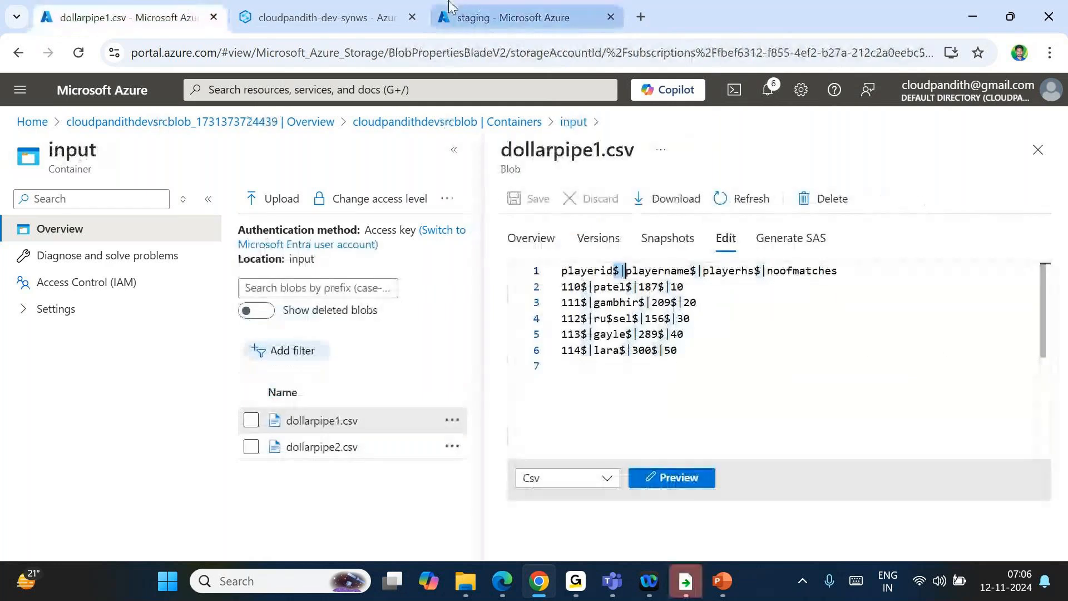
click(322, 17)
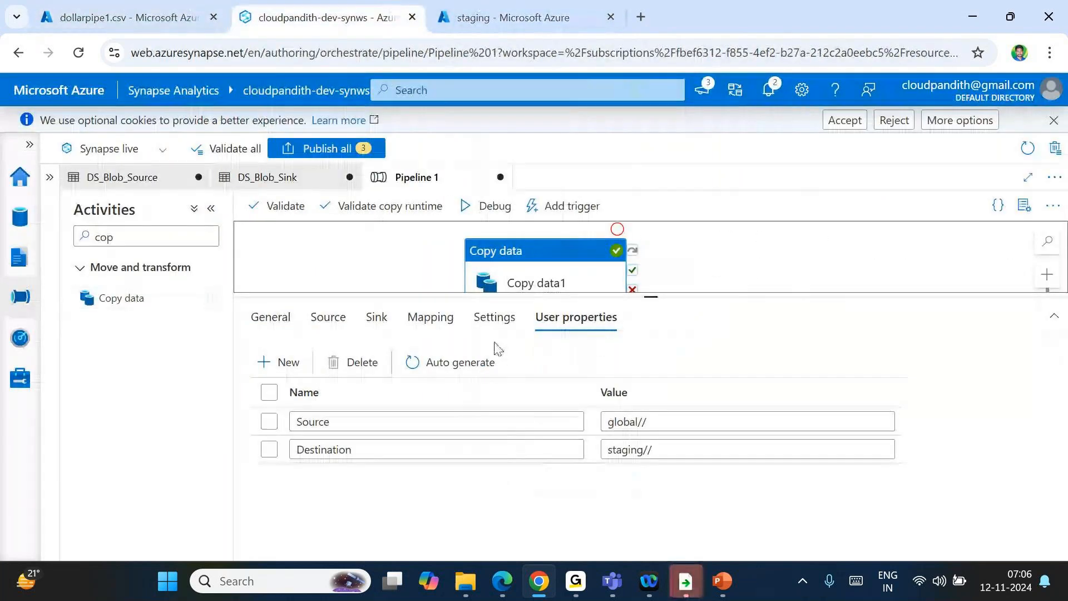
click(261, 178)
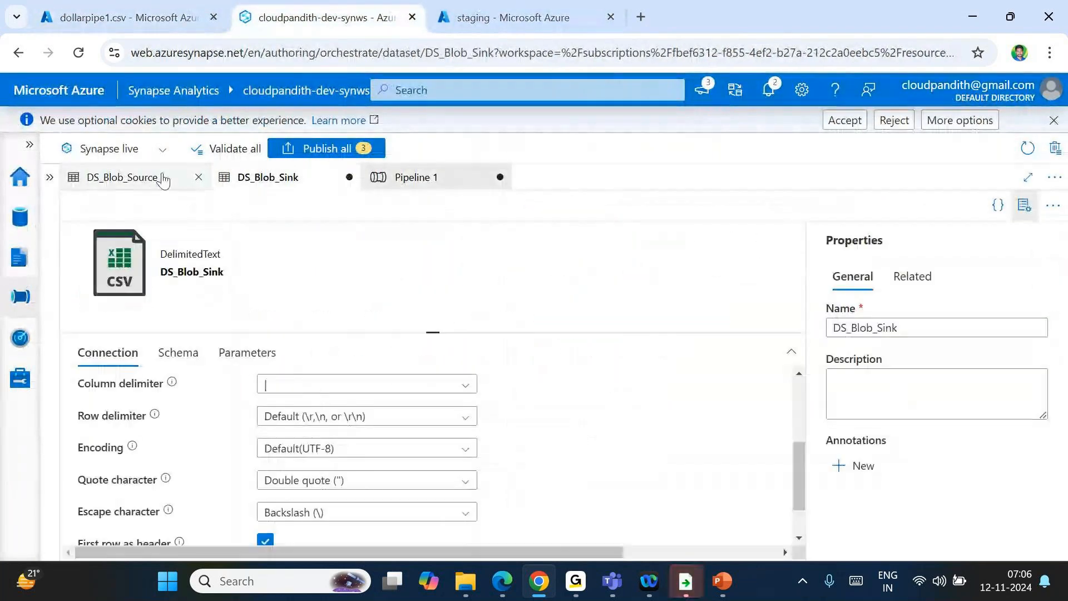
click(194, 180)
scroll(532, 470, down, 3)
scroll(532, 469, up, 1)
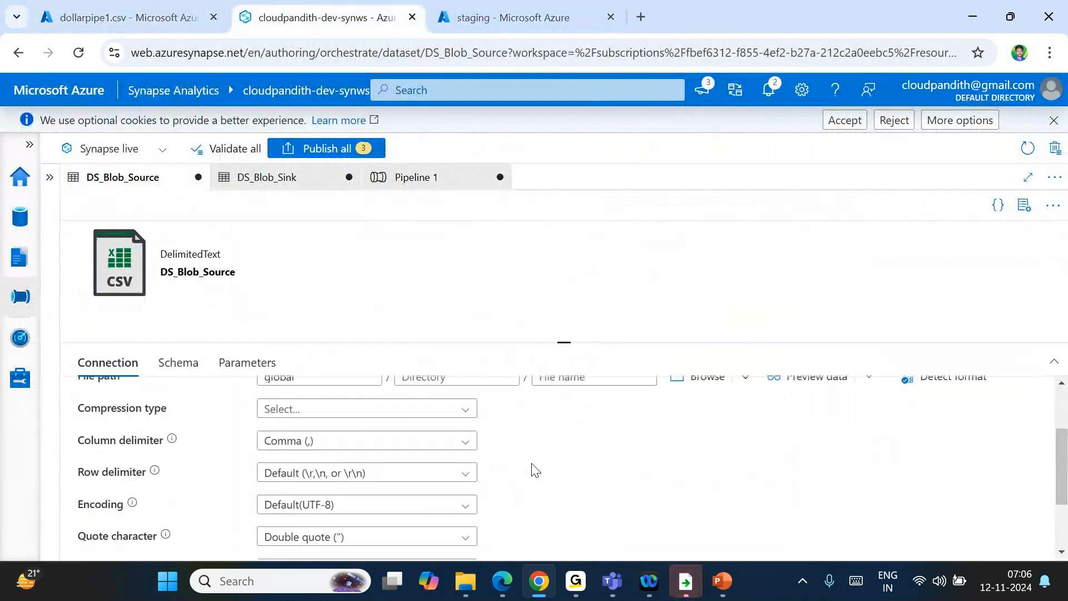
click(469, 448)
scroll(305, 514, down, 3)
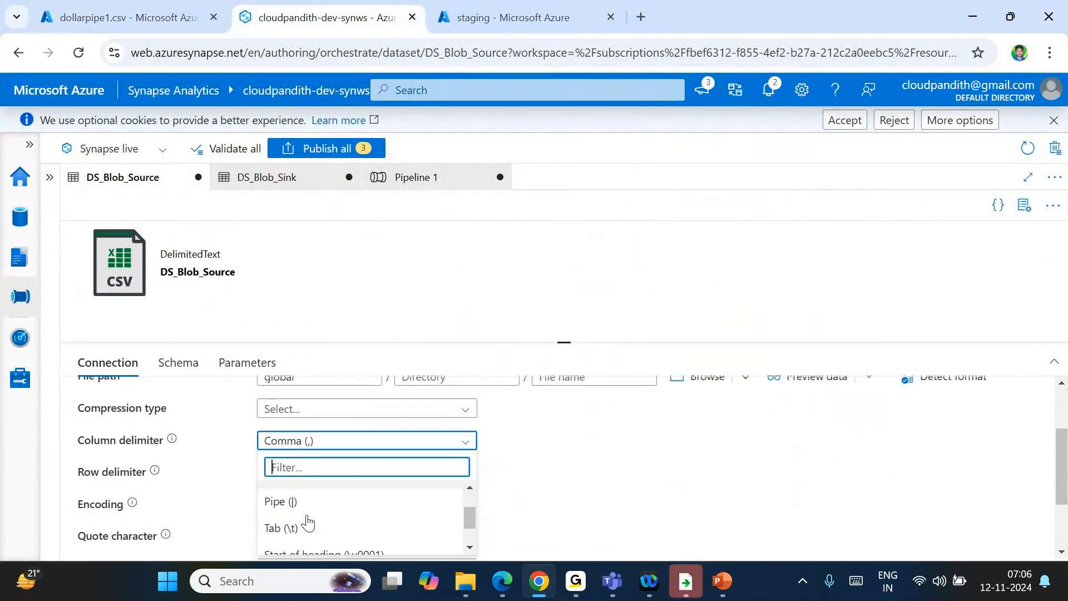
scroll(482, 503, down, 1)
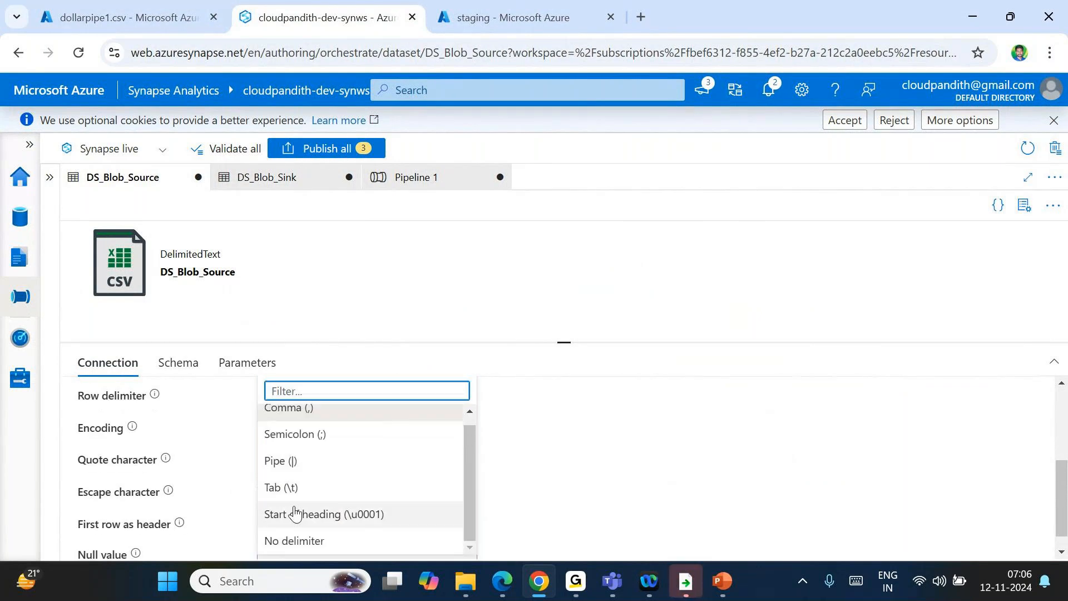
scroll(309, 475, up, 1)
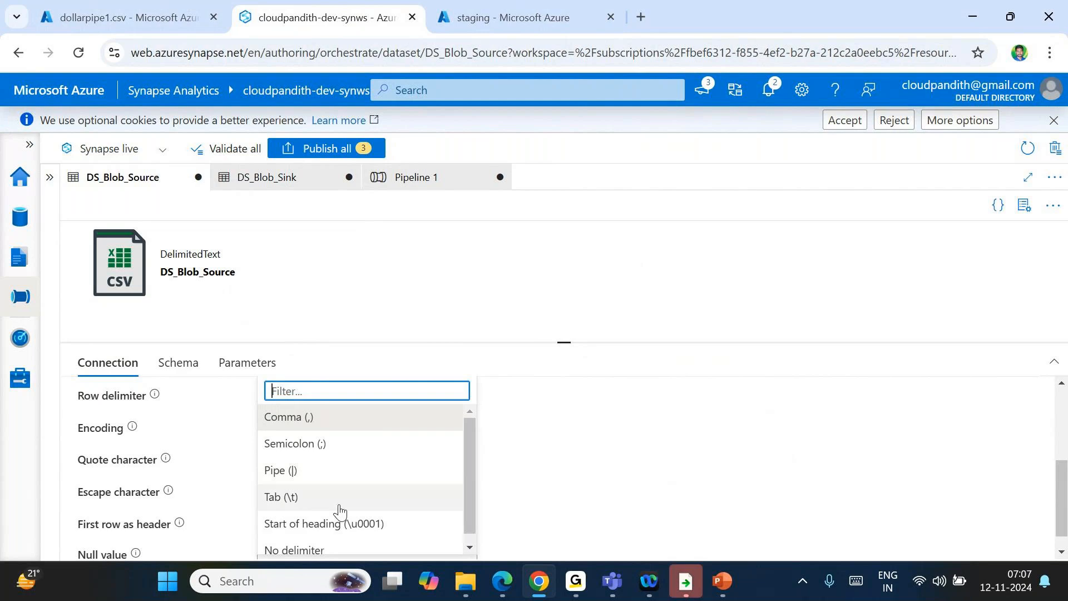
click(594, 450)
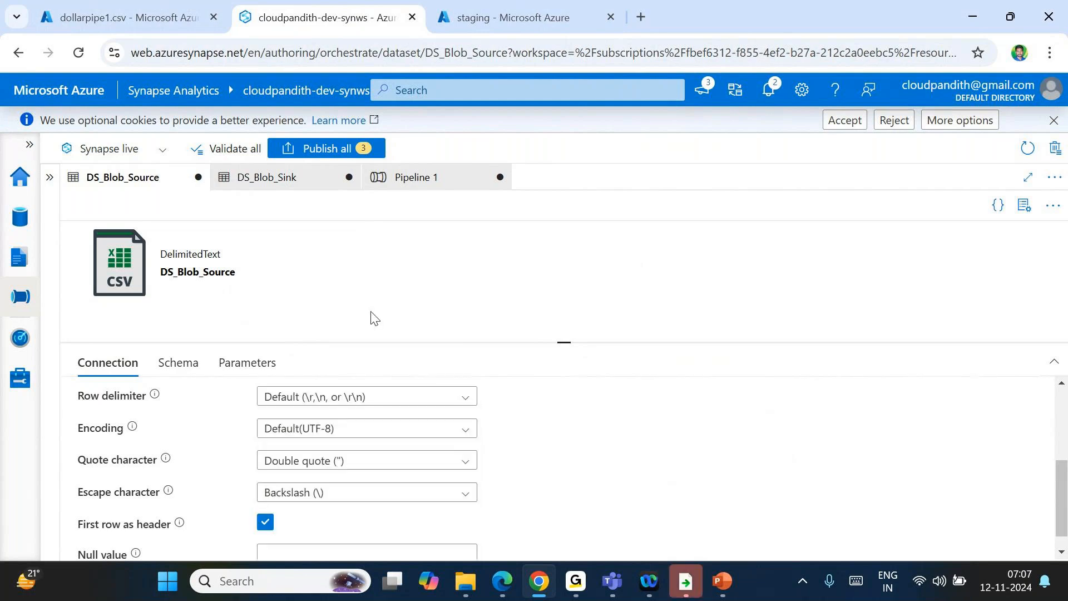
Step: Return to the input container and inspect the contents of dollarpipe2.csv, then recheck dollarpipe1.csv and close it
click(223, 22)
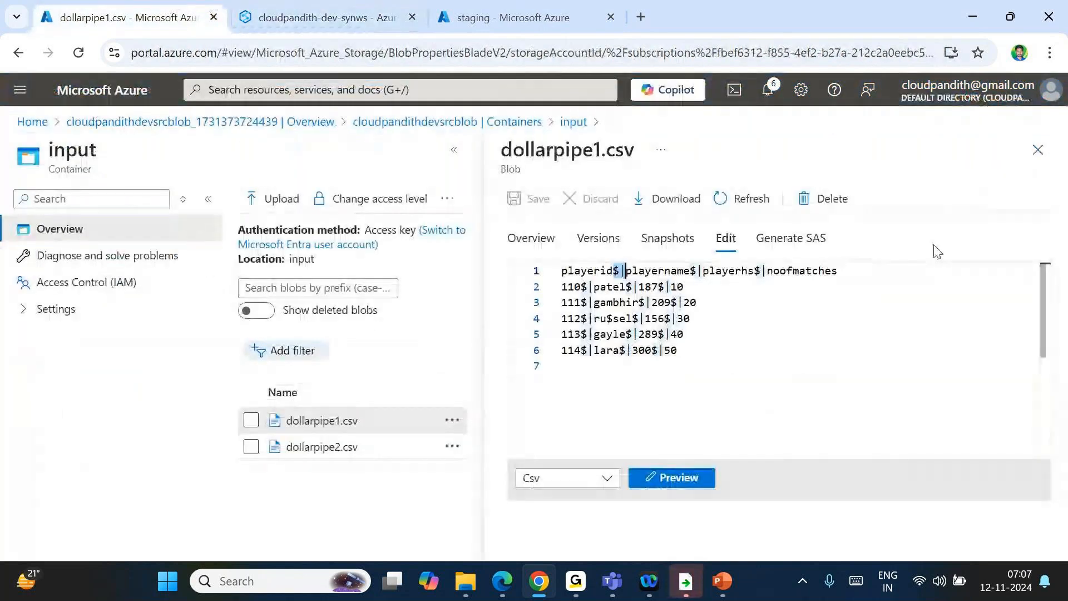
click(1038, 150)
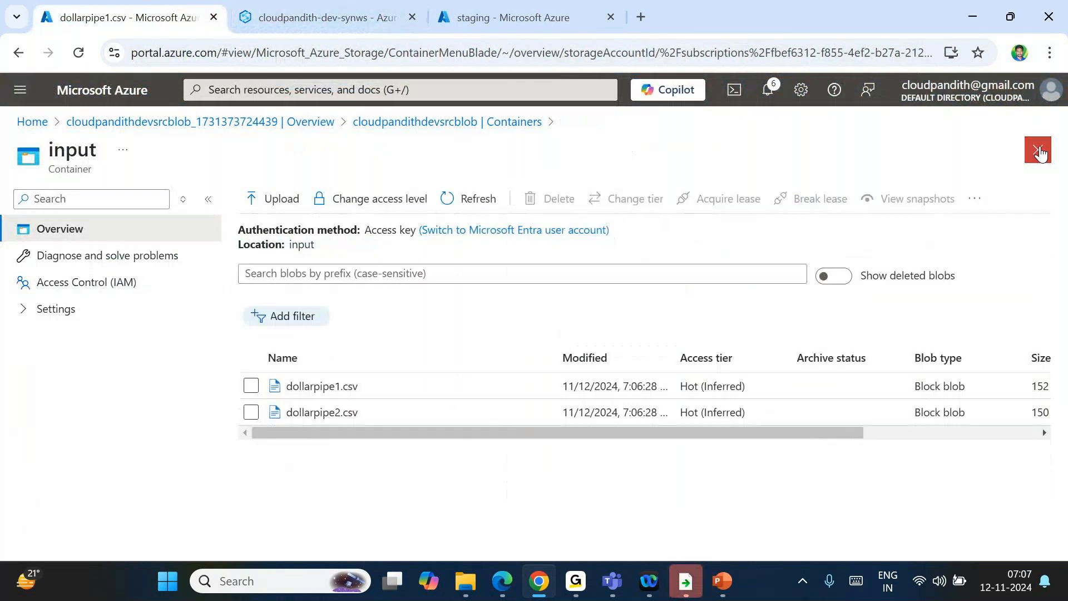
click(347, 416)
click(744, 251)
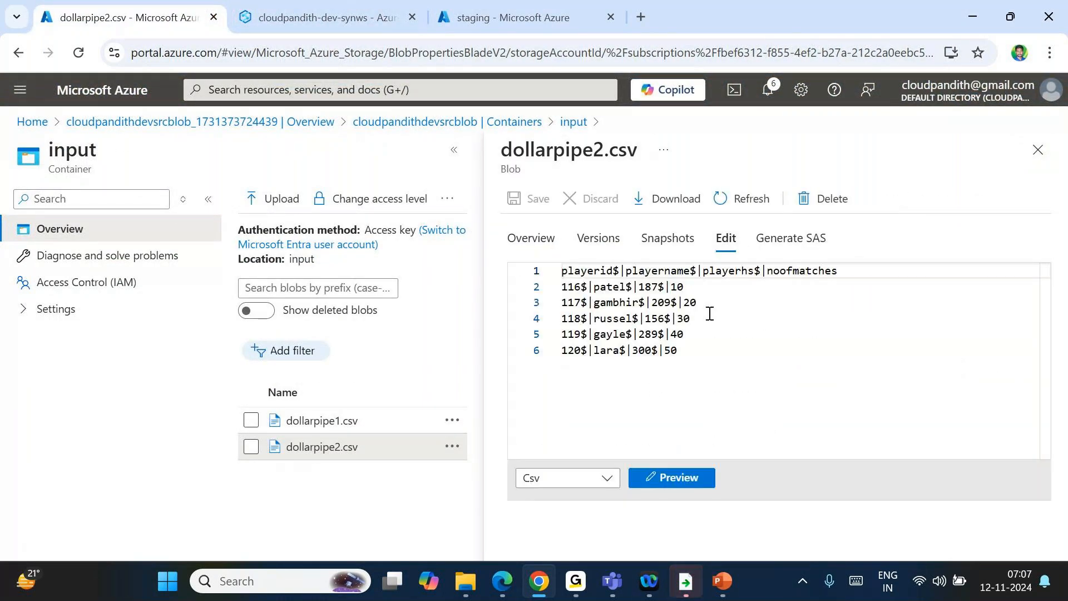
click(1038, 149)
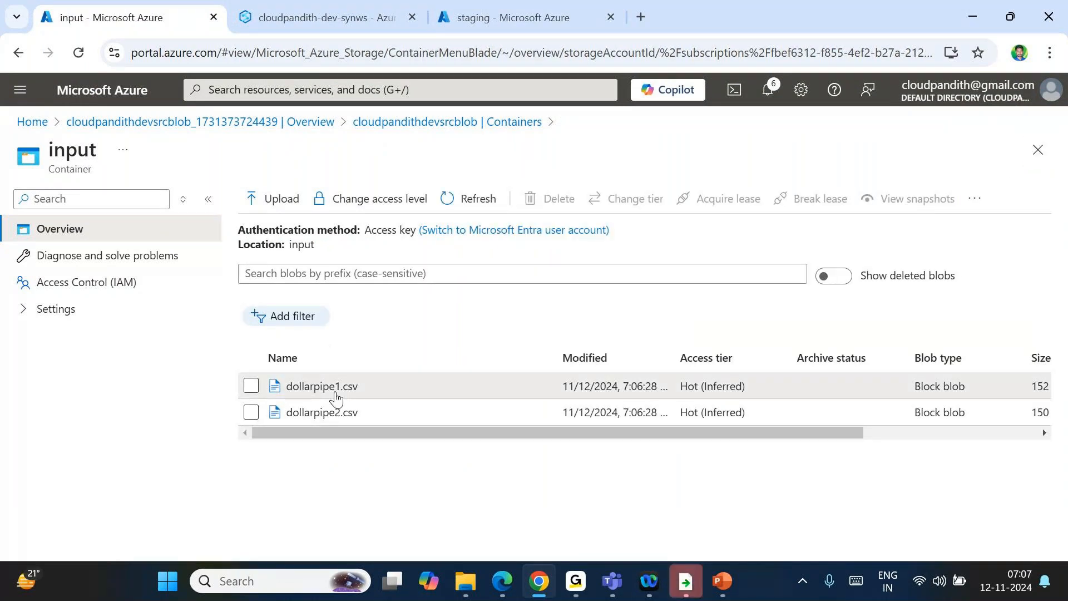
click(335, 392)
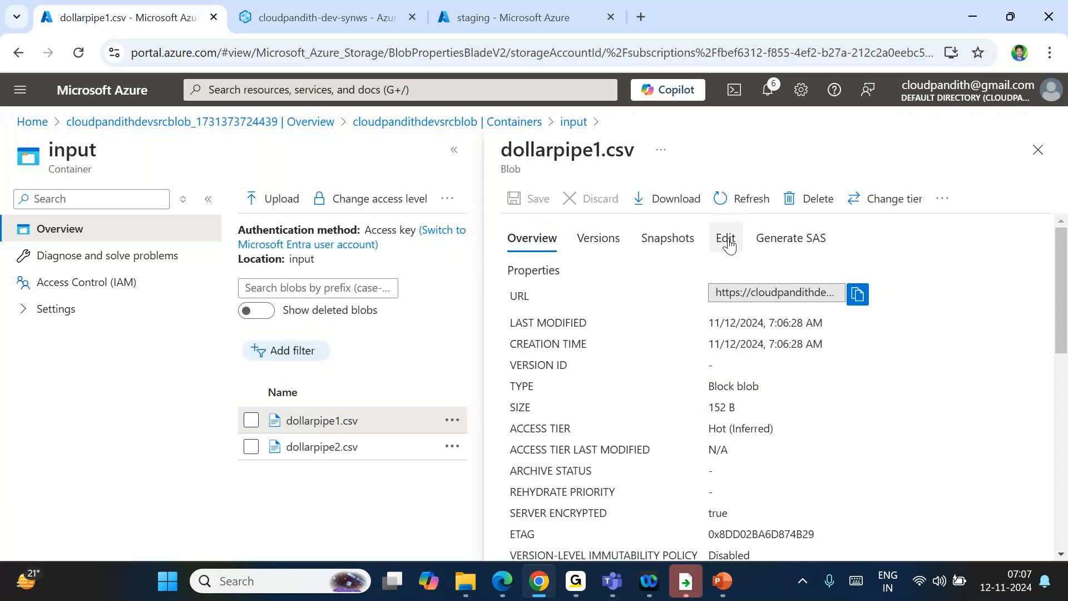
click(726, 238)
click(1038, 149)
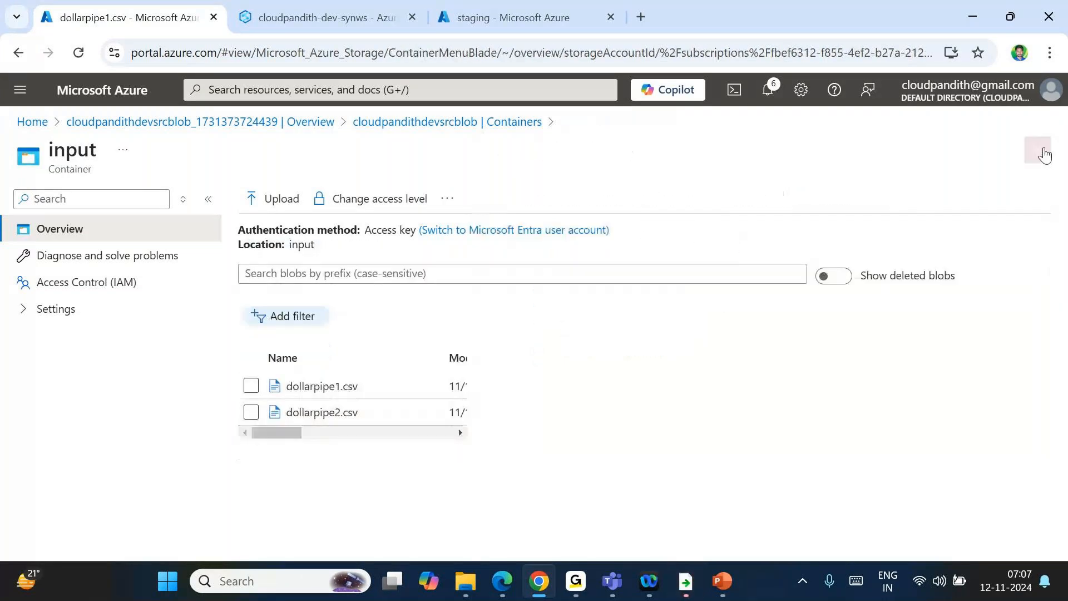
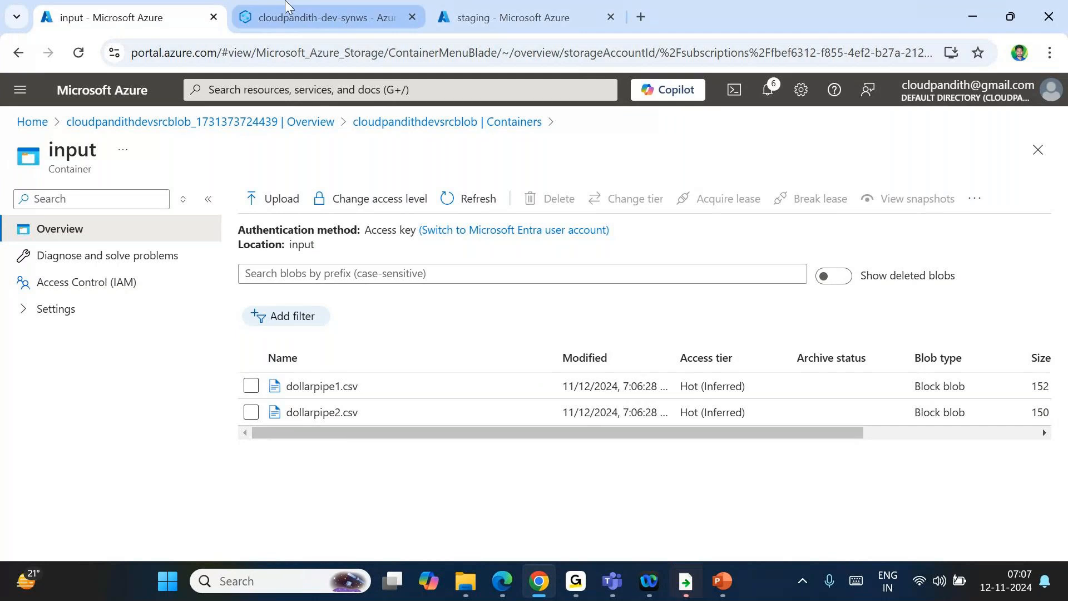
Step: Switch to Synapse, create a new pipeline, and add a Copy data activity to its canvas, hiding the pipeline properties
click(310, 17)
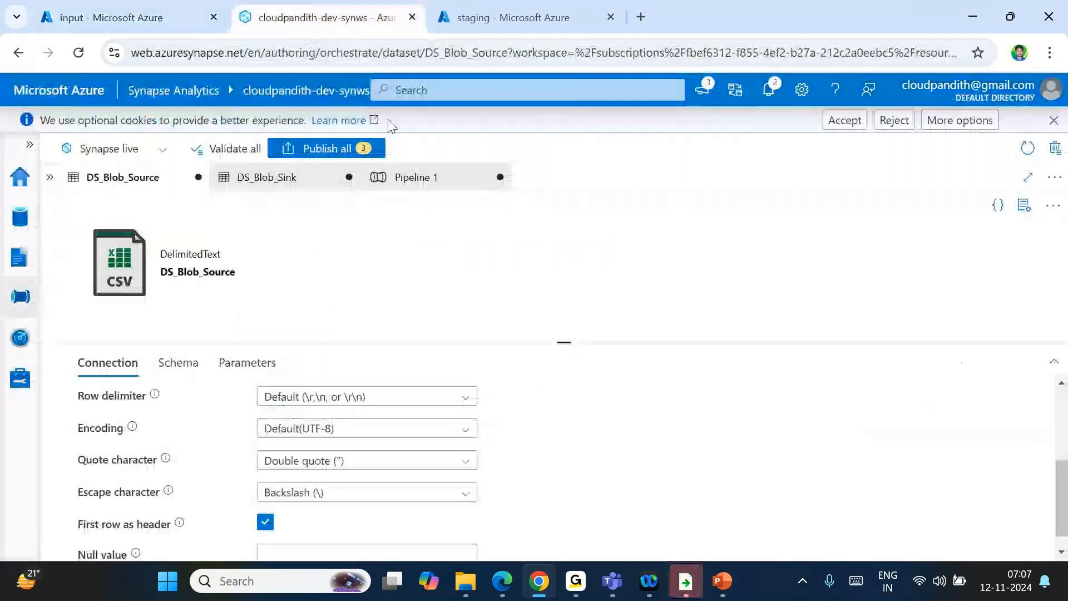
click(18, 223)
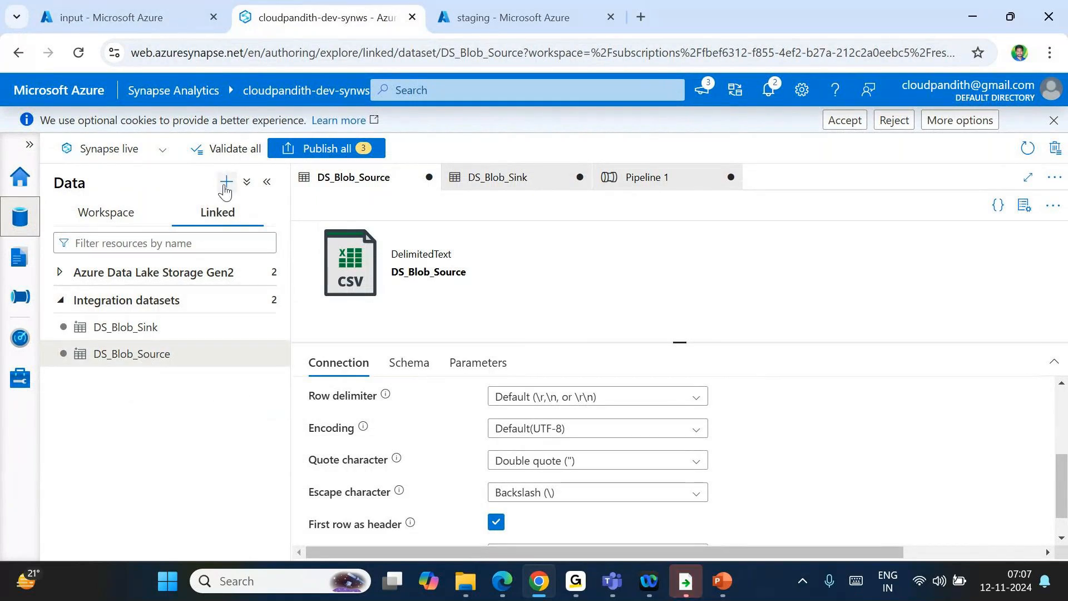
click(20, 296)
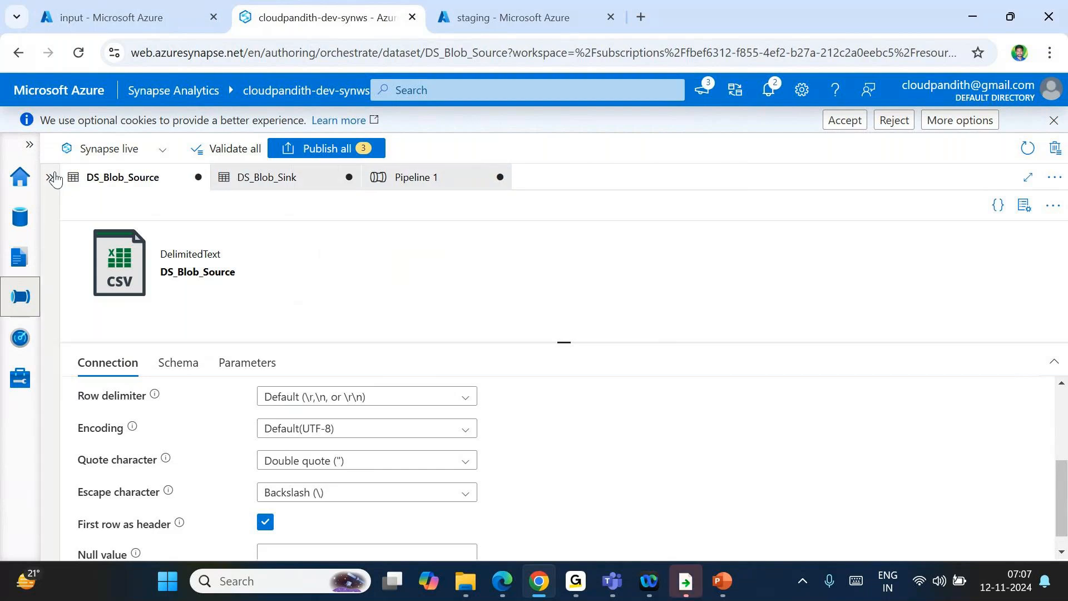
click(49, 176)
click(227, 182)
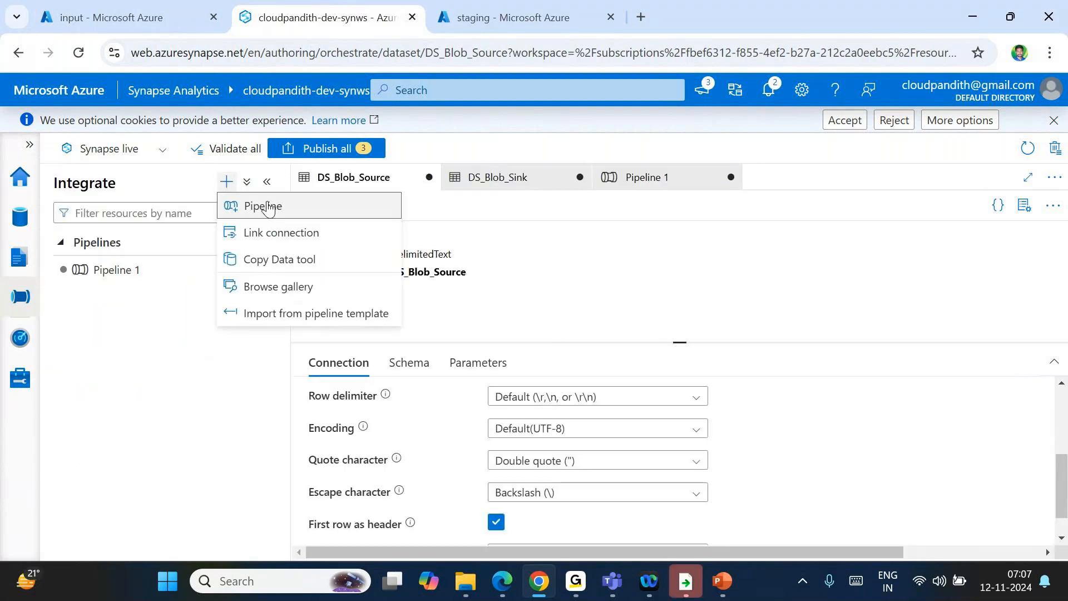
click(261, 206)
click(383, 236)
text(cop)
drag(333, 297, 675, 274)
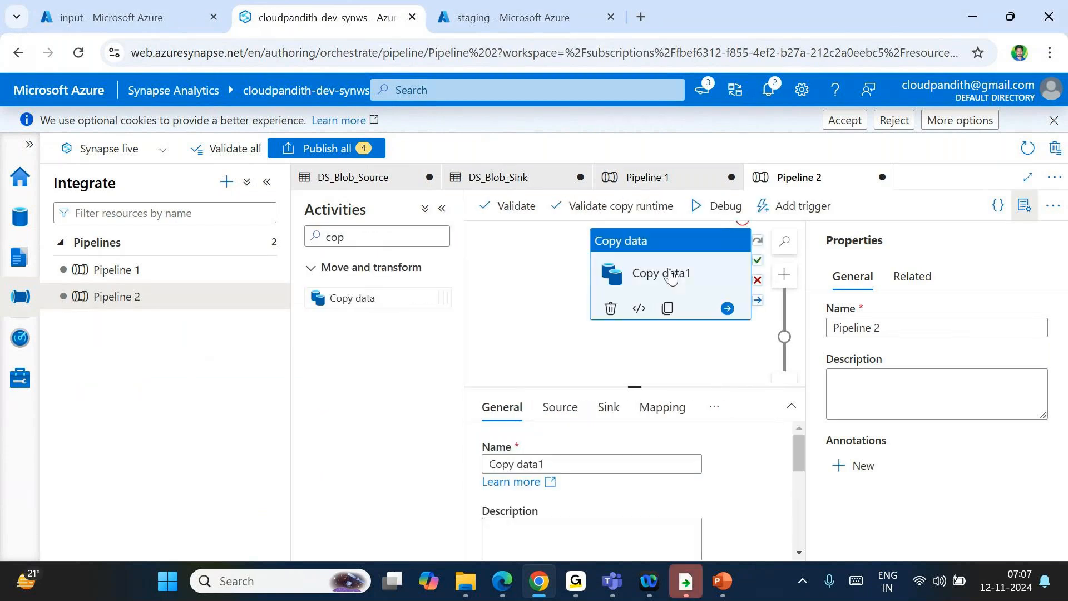
click(1036, 203)
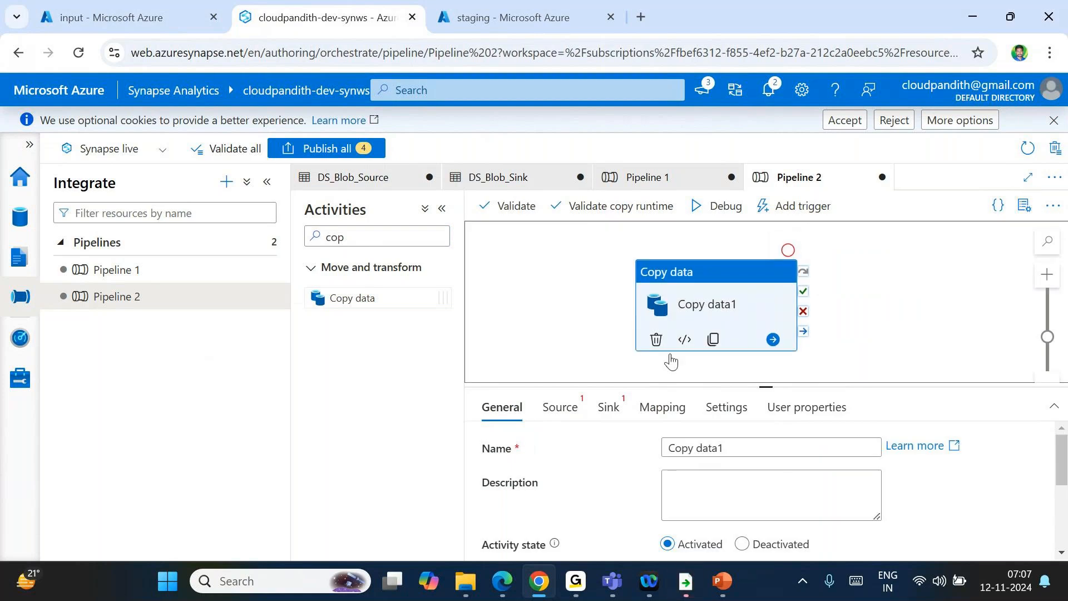
Step: Start a new source dataset for the Copy data activity using Azure Blob Storage with the DelimitedText format
click(554, 421)
click(267, 182)
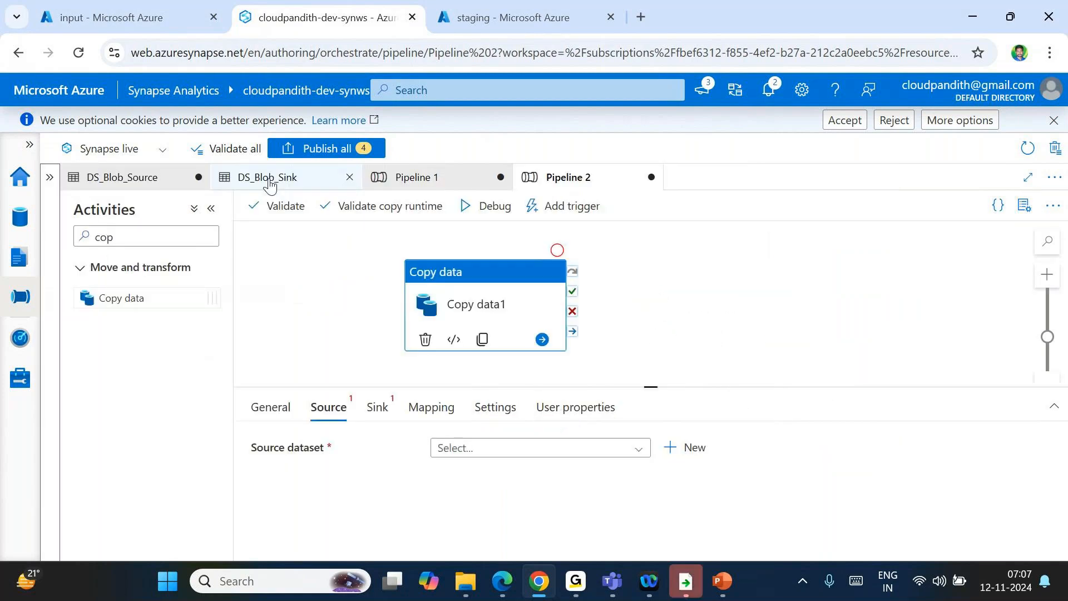
click(688, 447)
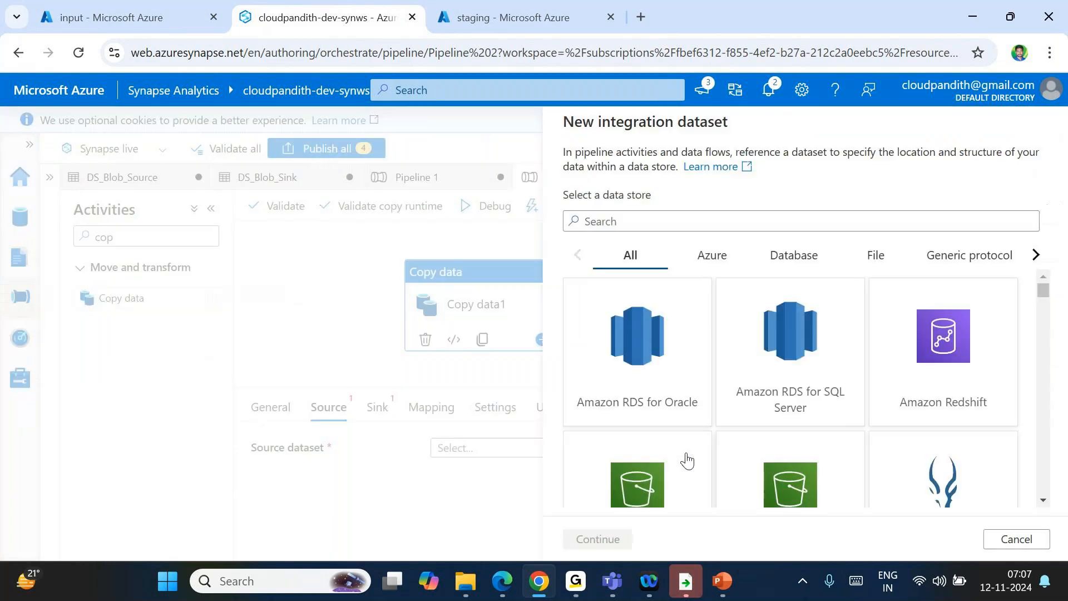
text(blob)
click(679, 28)
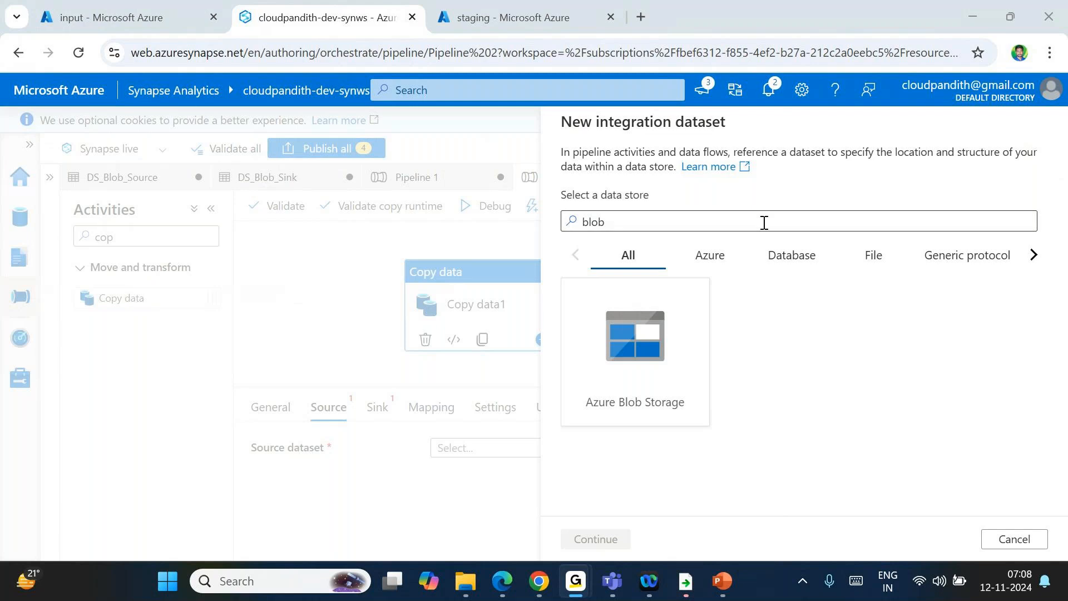
double_click(630, 357)
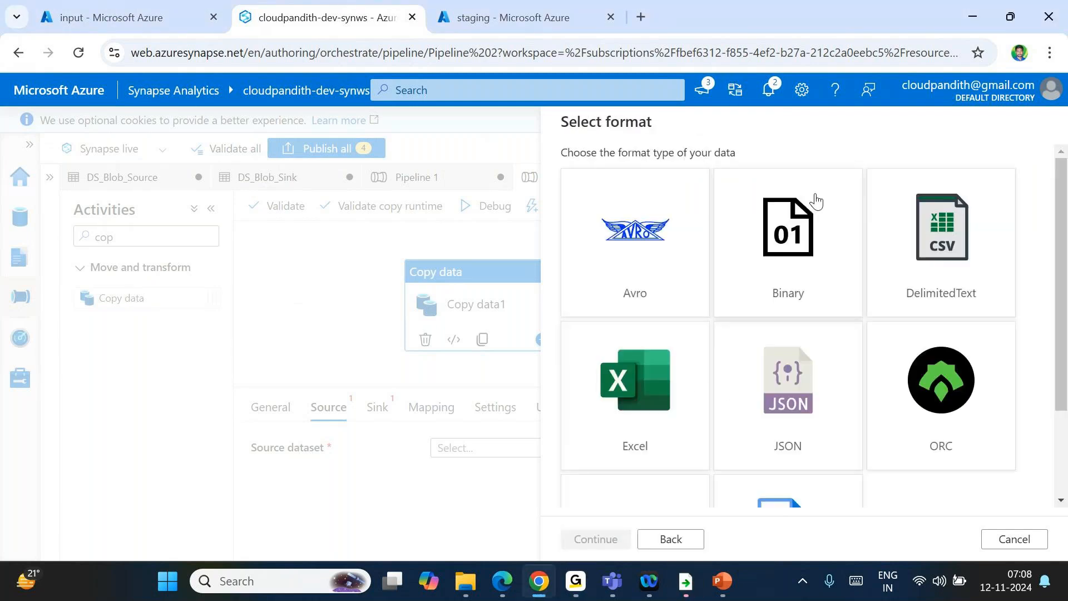
double_click(892, 247)
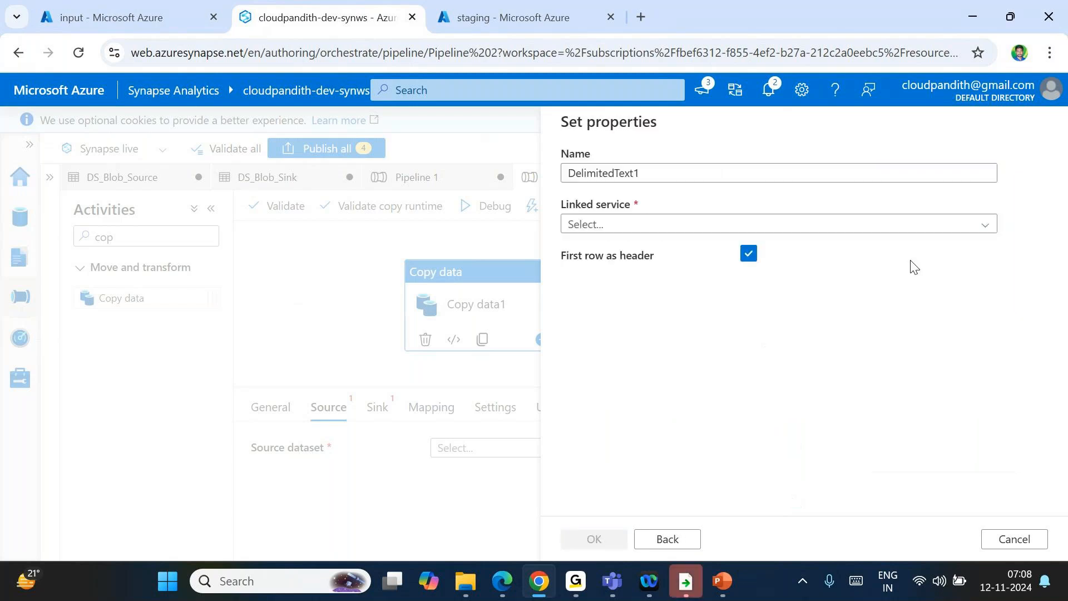
Step: Name the new source dataset DS_Blob_SourceCSV
double_click(672, 167)
text(DS_)
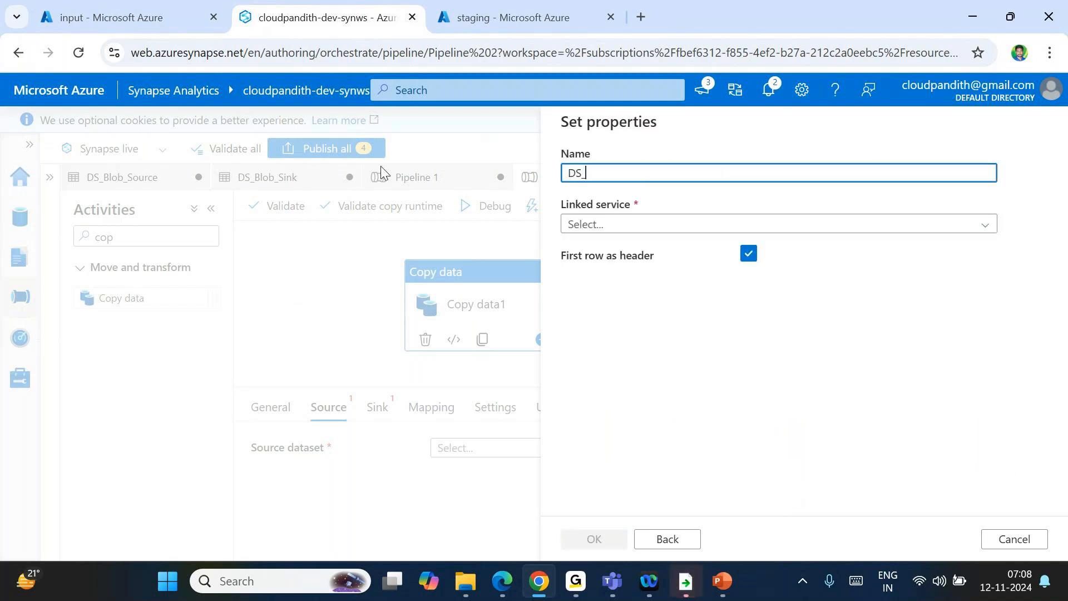
text(Blob)
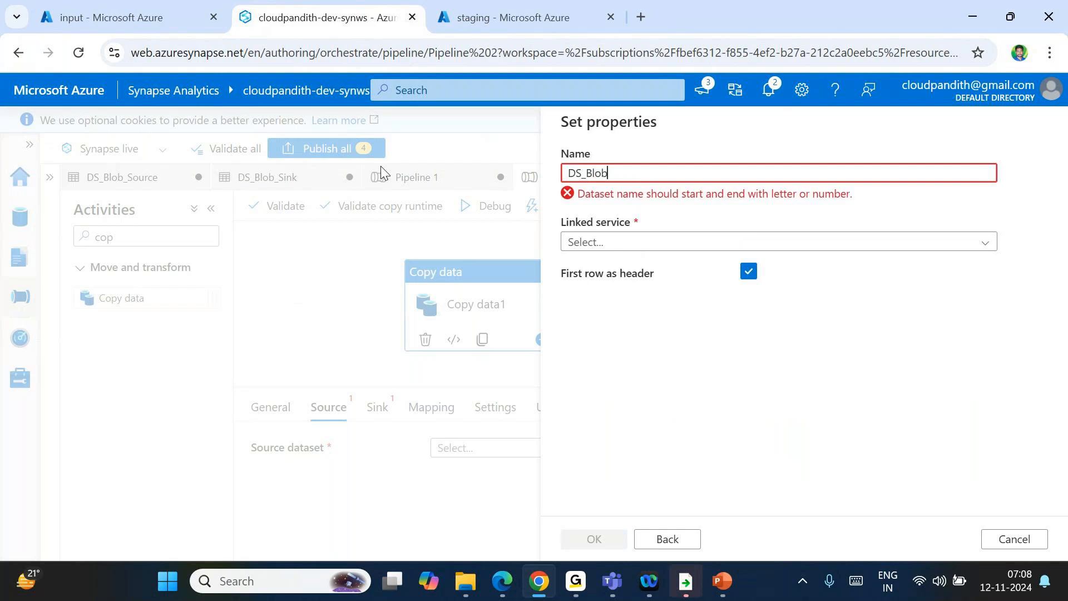
text(_So)
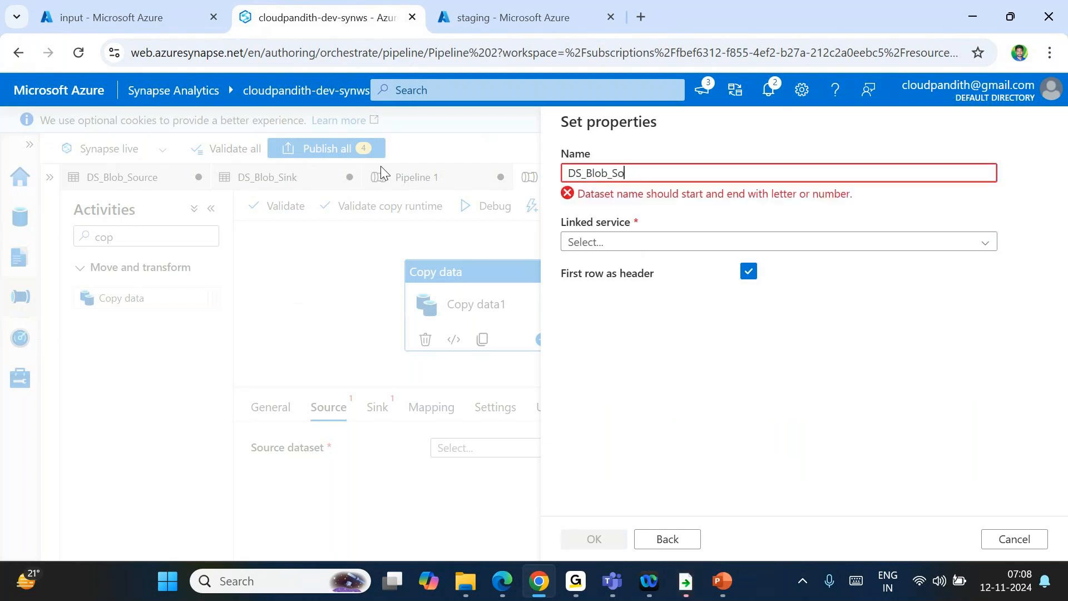
text(urceCSV)
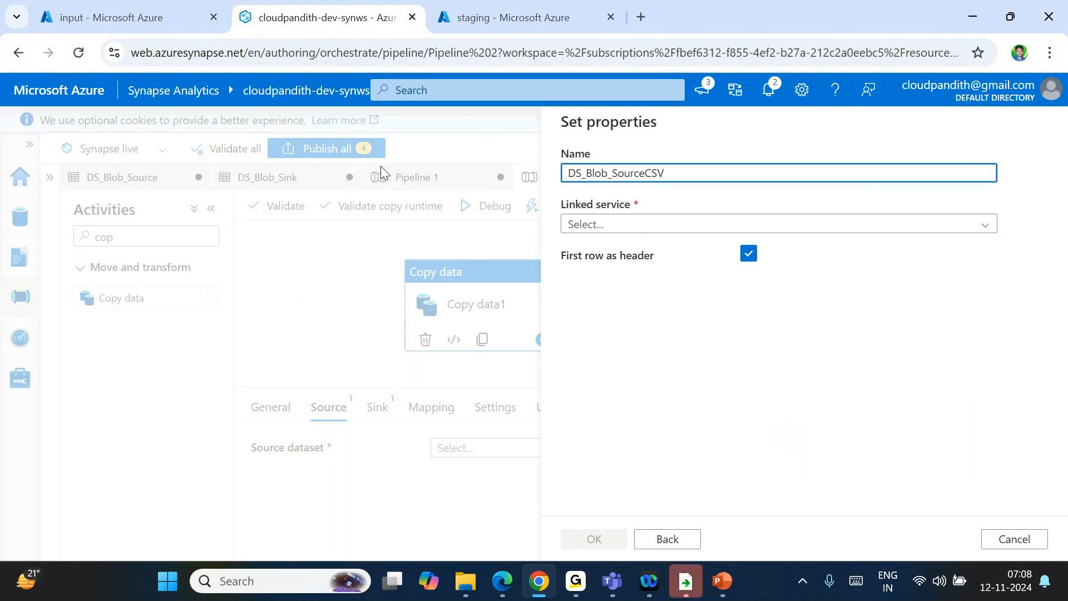
Step: Create the source dataset on linked service LS_Blob_Source with the input container, and set its file path type to Wildcard file path
click(614, 224)
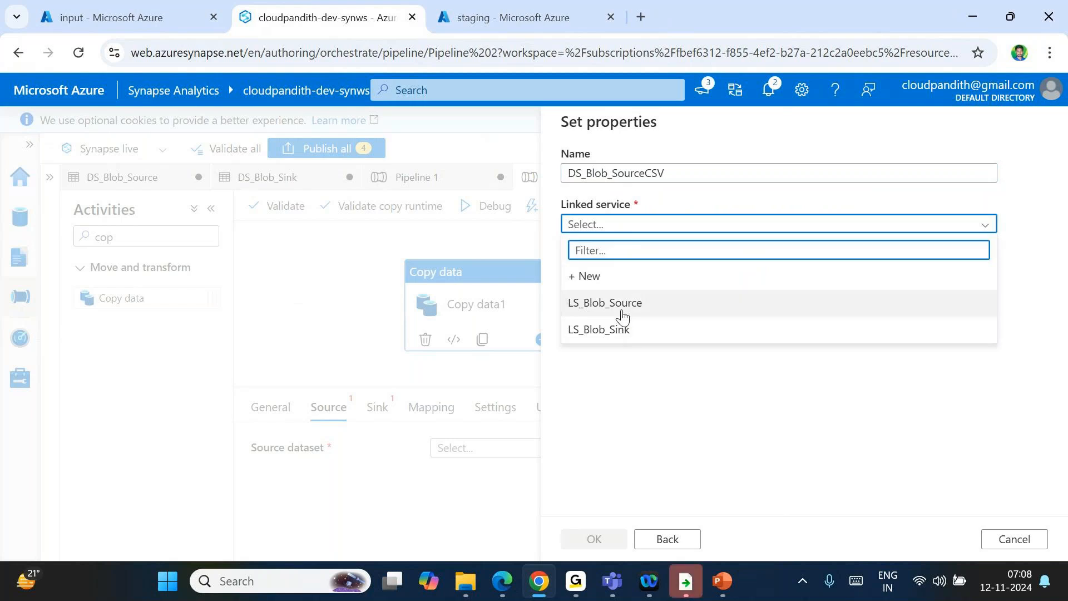
click(622, 303)
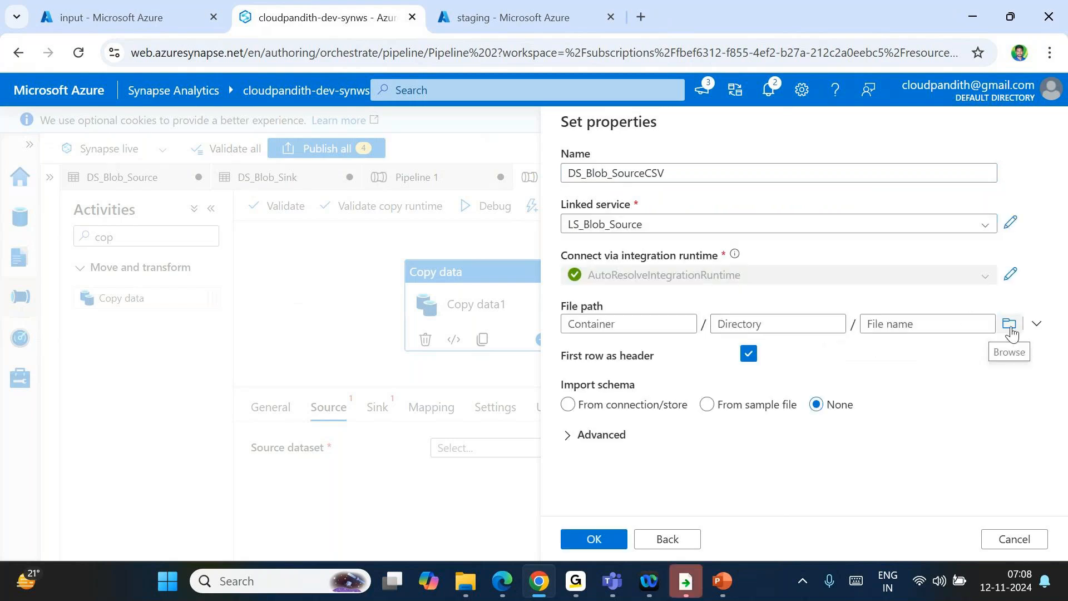
click(1009, 325)
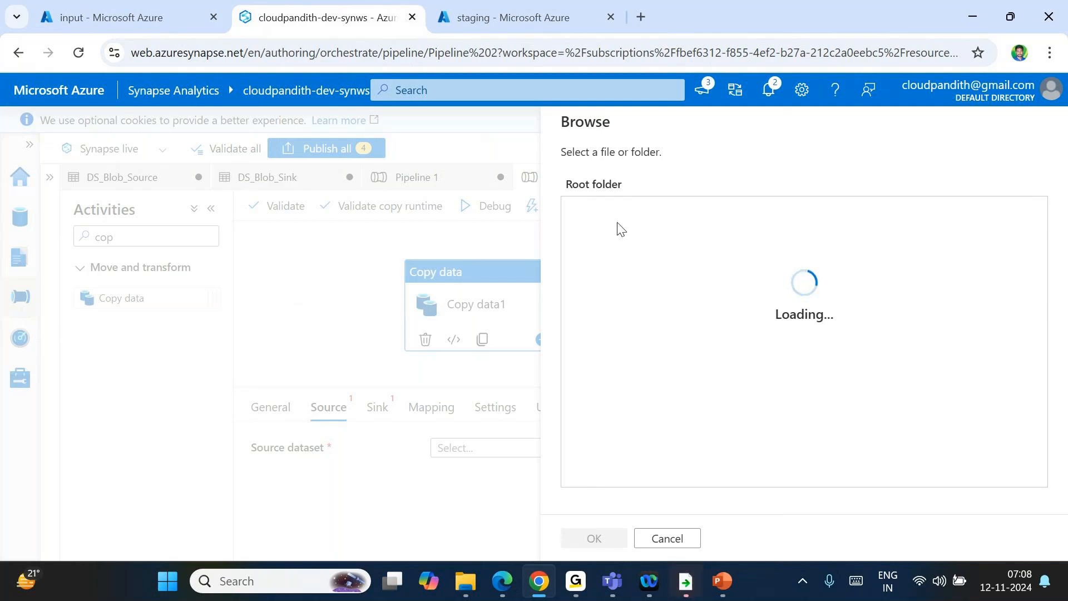
click(645, 241)
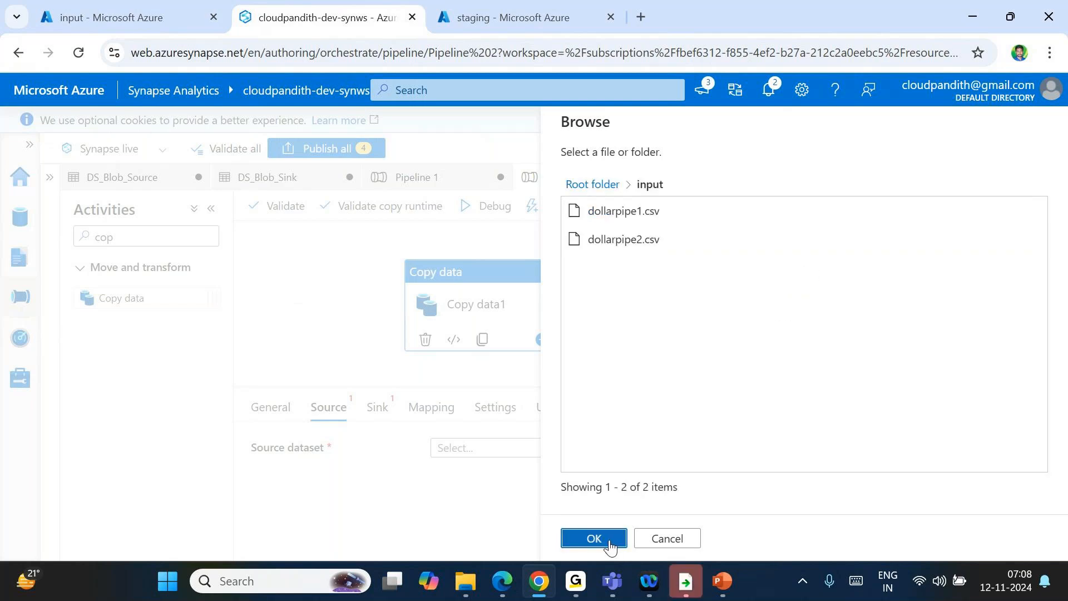
click(610, 546)
click(610, 547)
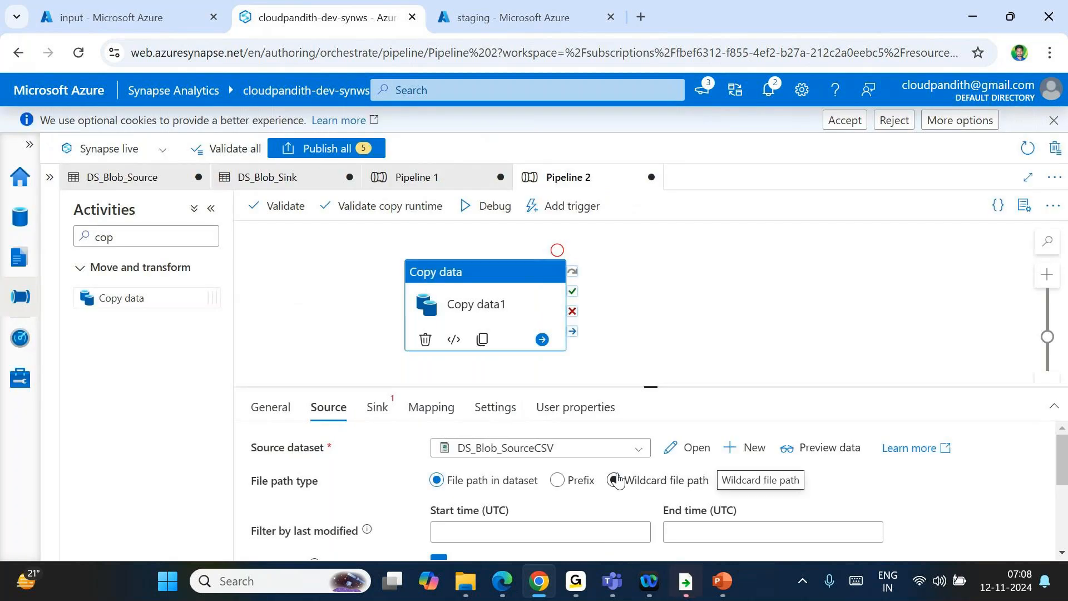
click(615, 479)
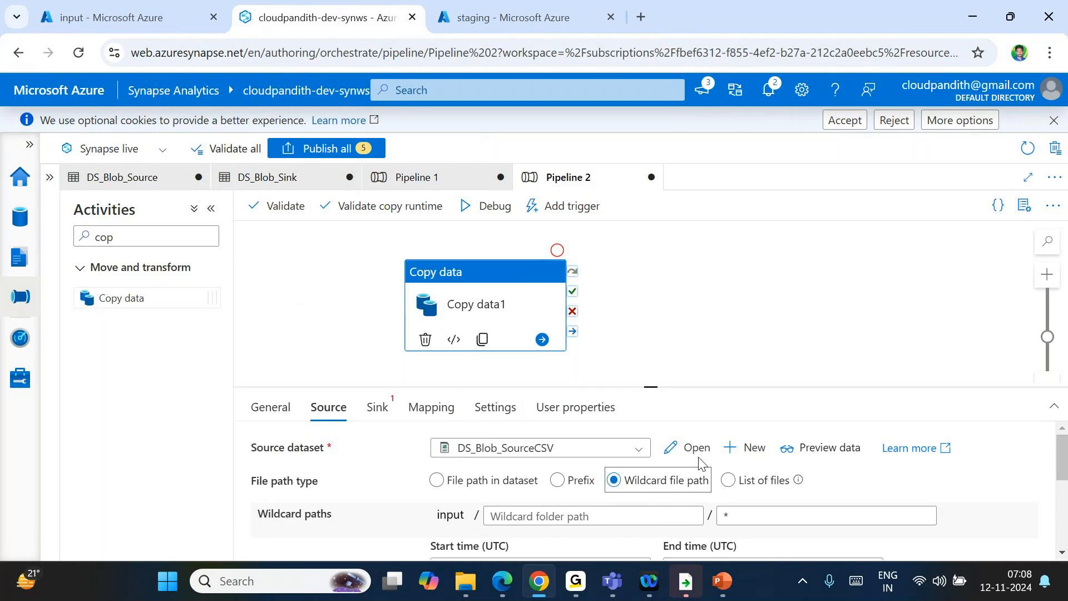
Step: Open the DS_Blob_SourceCSV dataset and review the available column delimiter options
click(695, 448)
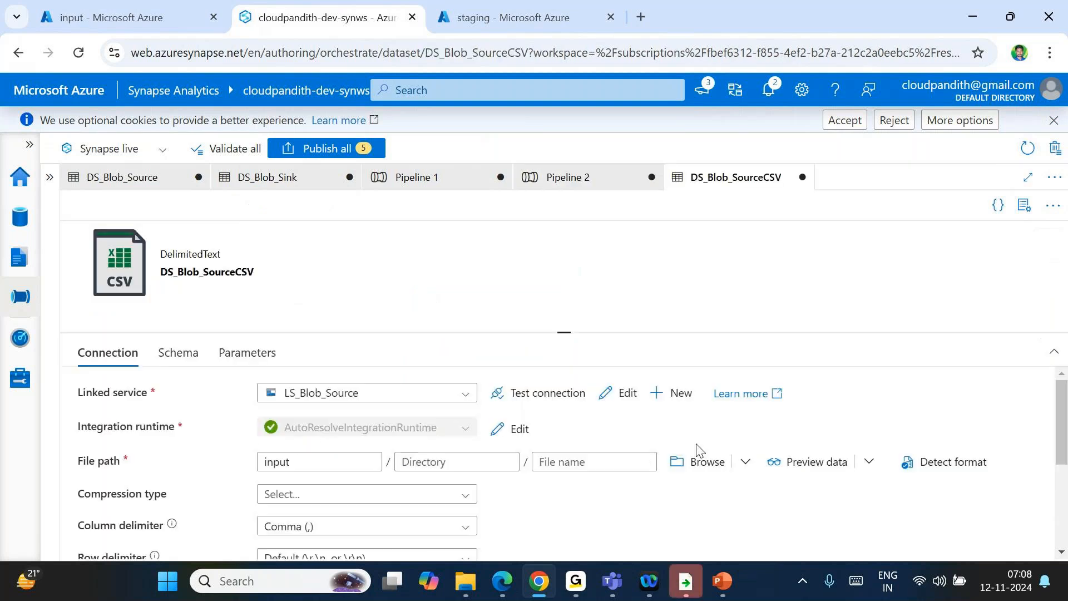
scroll(455, 478, down, 2)
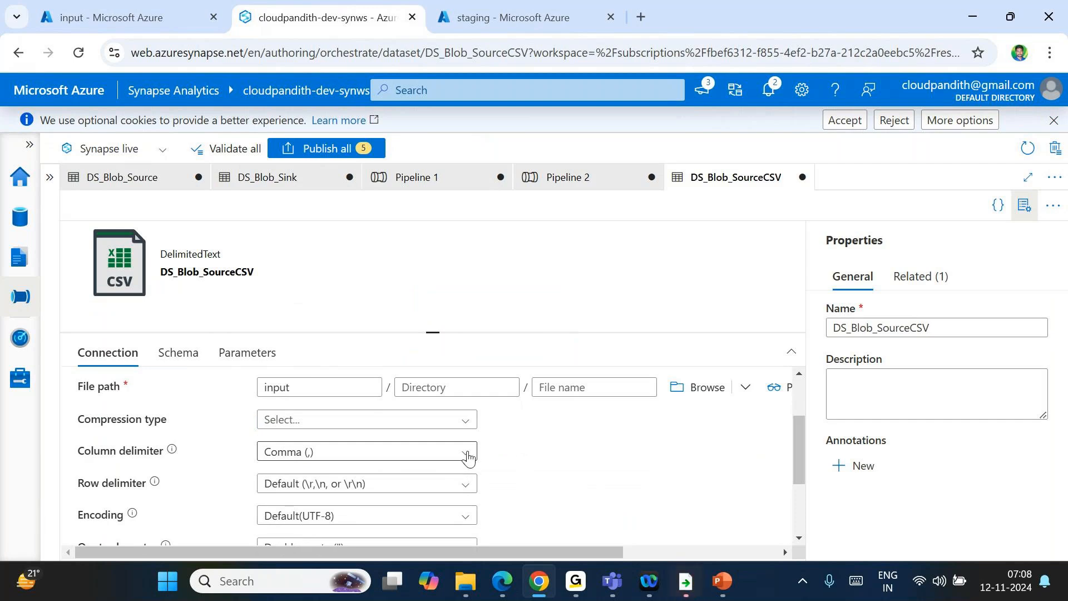
click(468, 457)
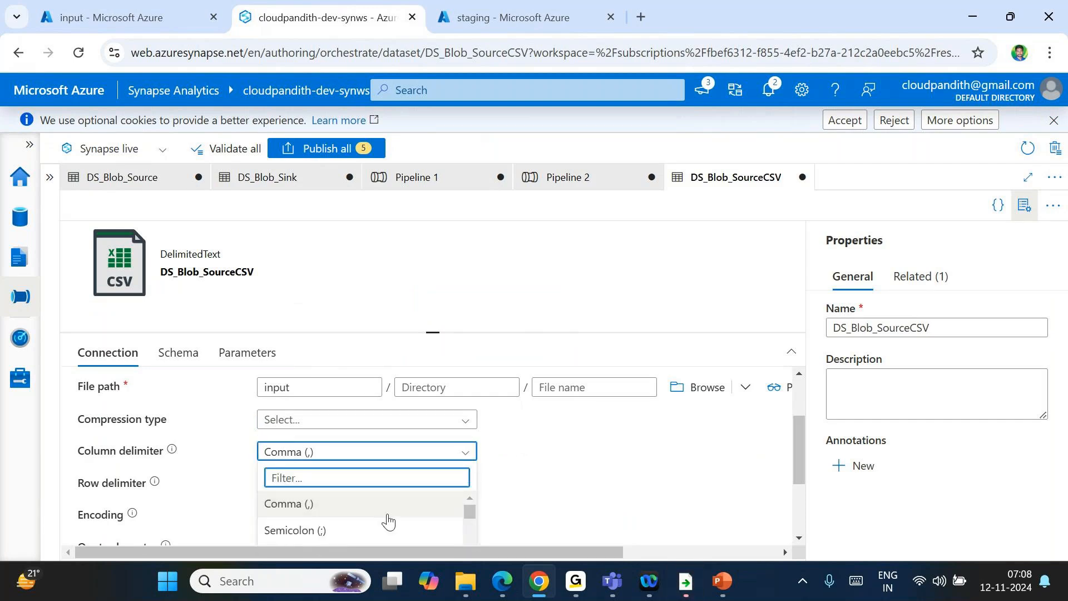
scroll(367, 508, down, 5)
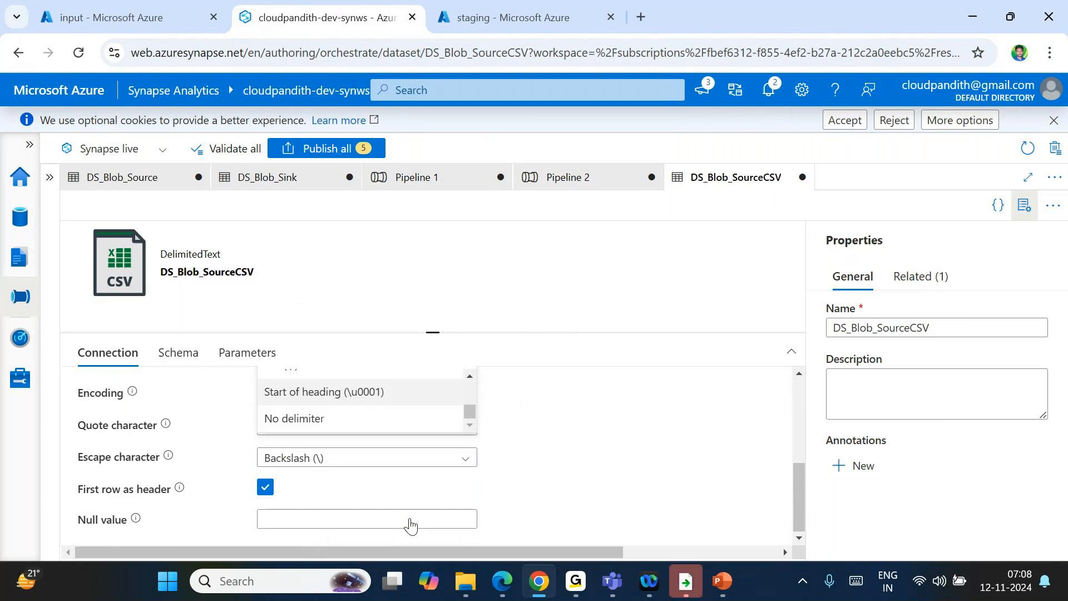
scroll(380, 471, up, 1)
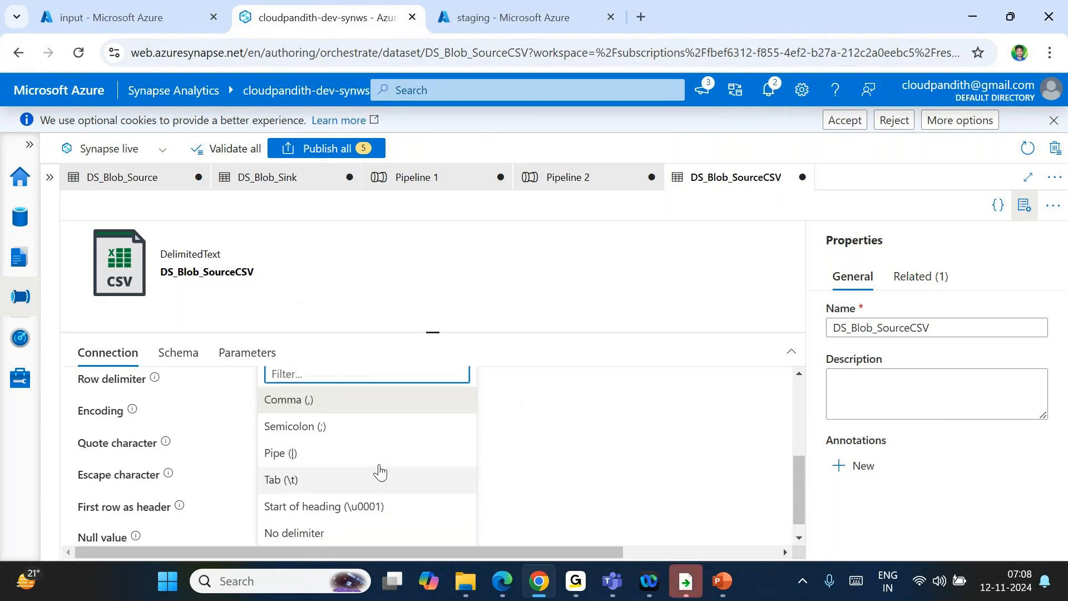
click(512, 450)
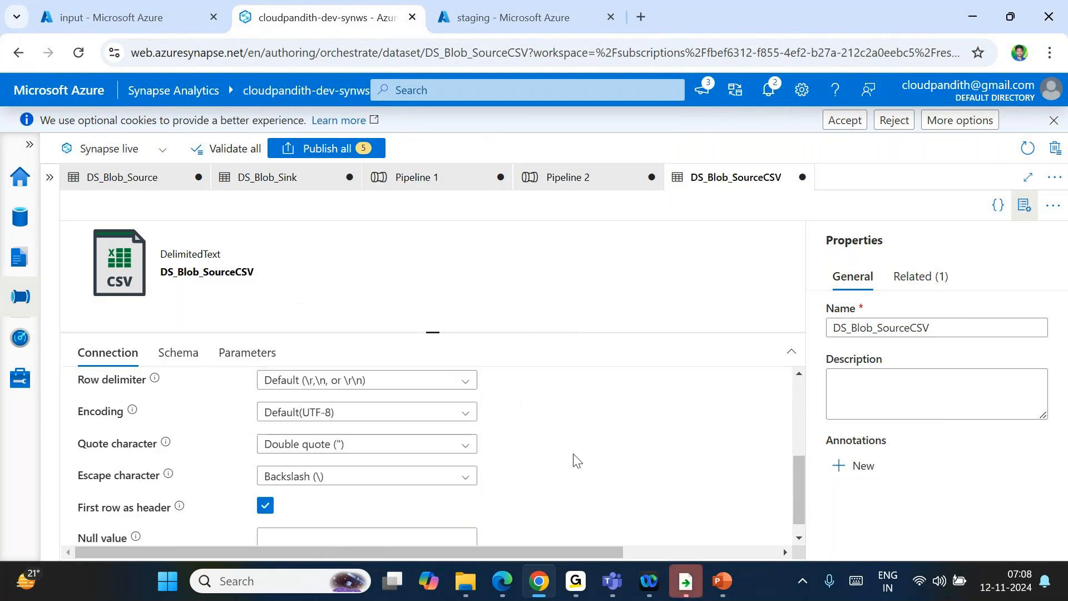
scroll(573, 458, up, 3)
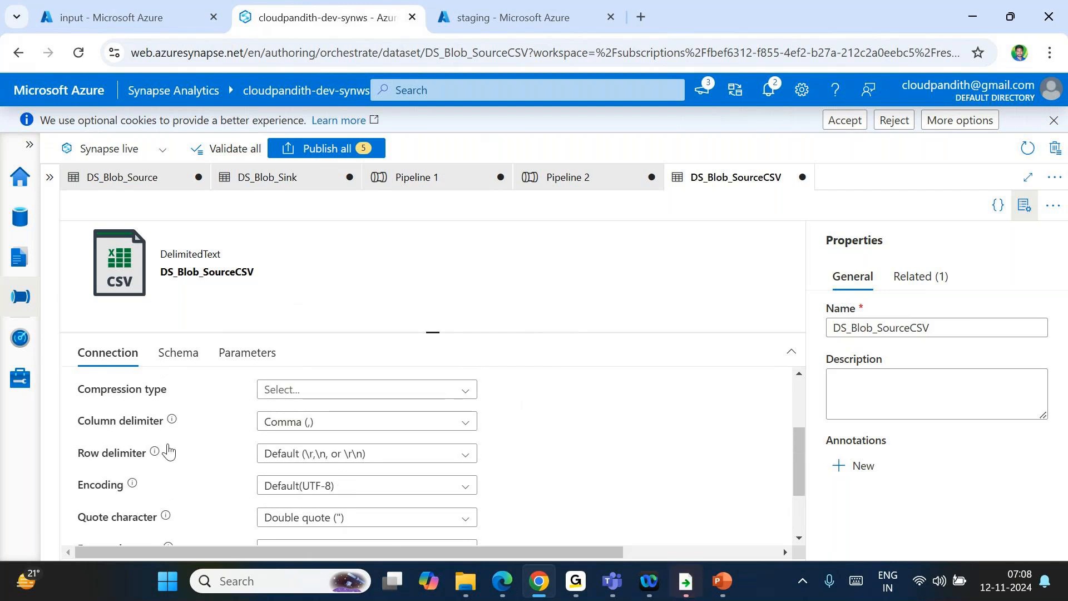
Step: Set the column delimiter of DS_Blob_SourceCSV to the custom value $|
click(270, 421)
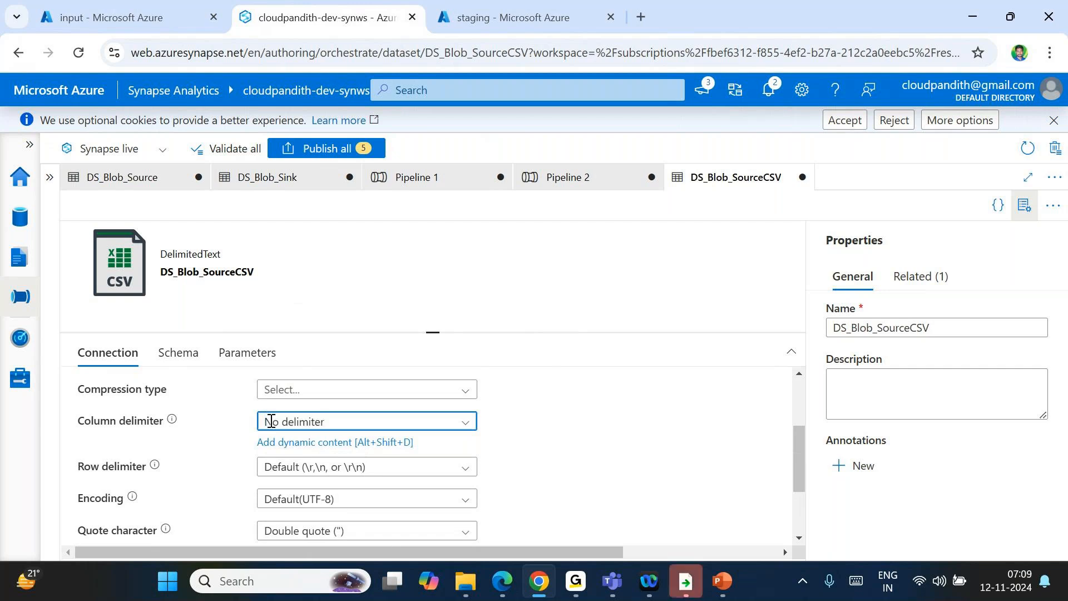
key(ctrl+a)
key(BackSpace)
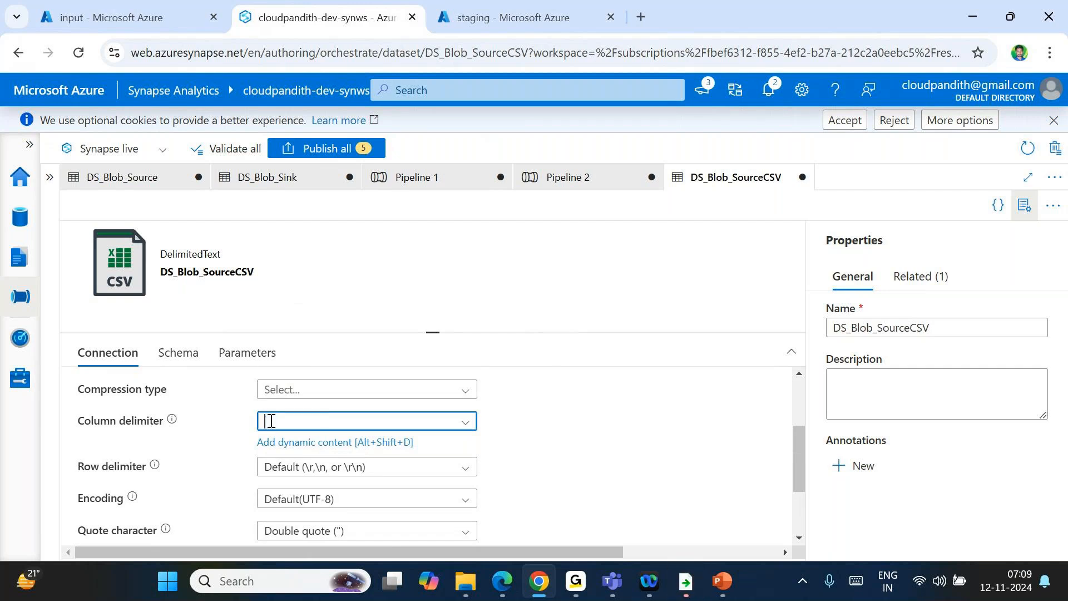
click(286, 445)
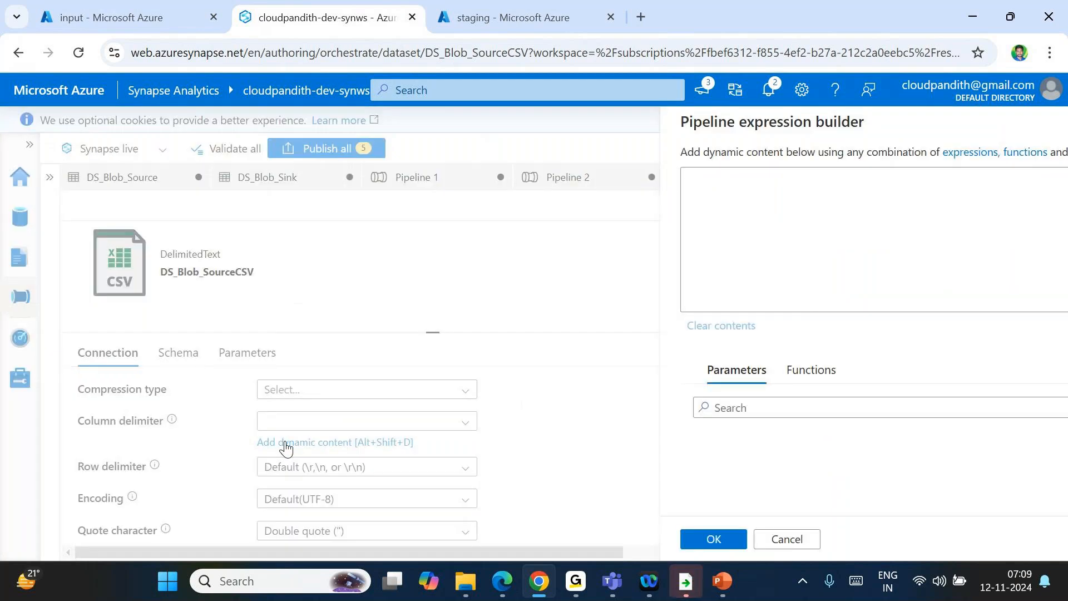
click(687, 537)
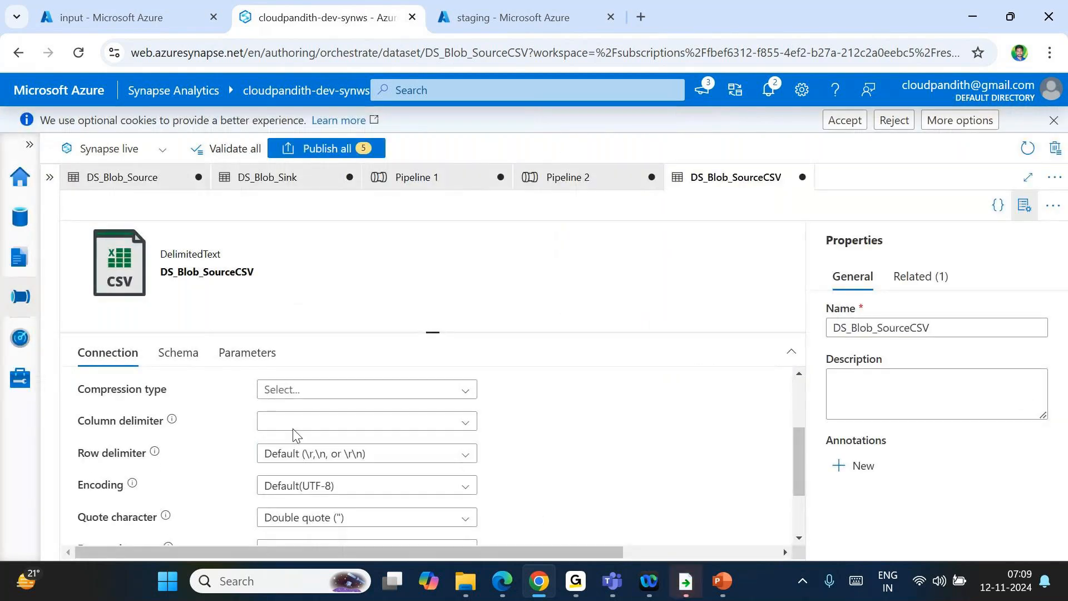
click(287, 423)
text($)
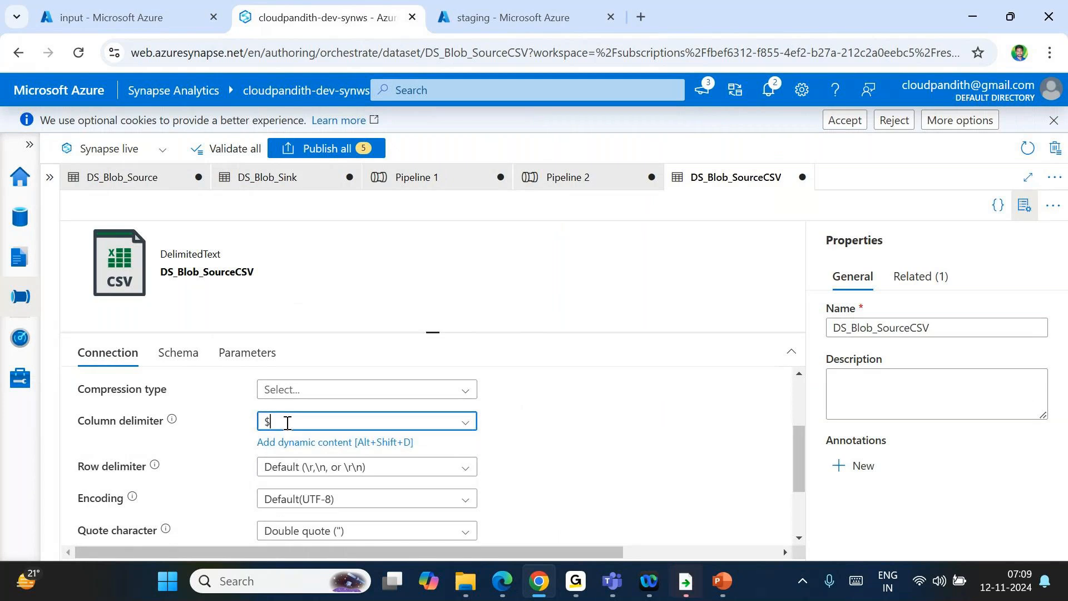
text(|)
click(576, 445)
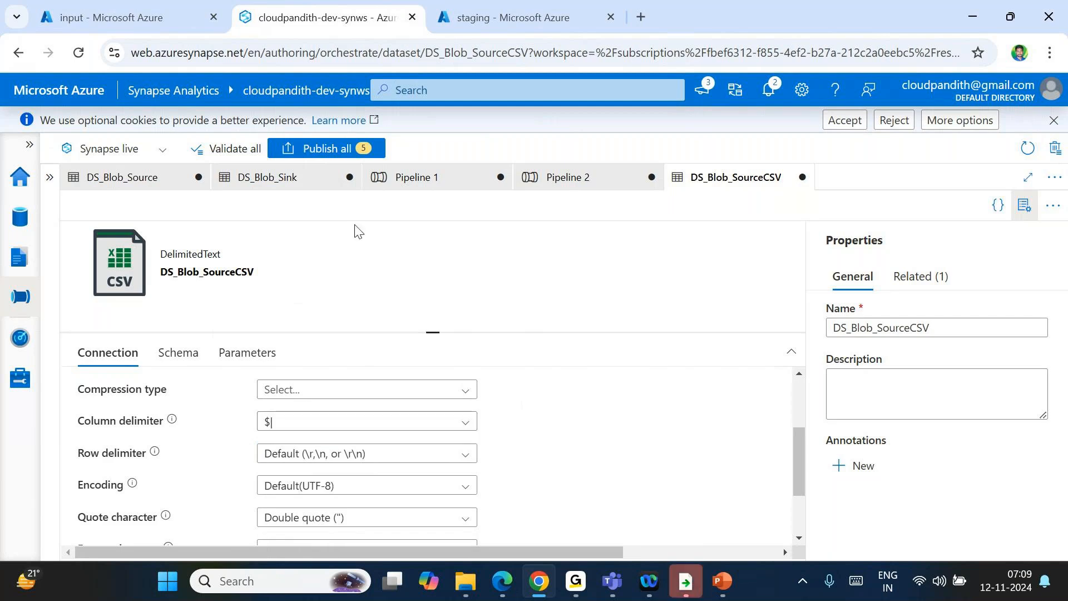
Step: Return to Pipeline 2 and start a new sink dataset for the Copy data activity using Azure Blob Storage with the JSON format
click(574, 190)
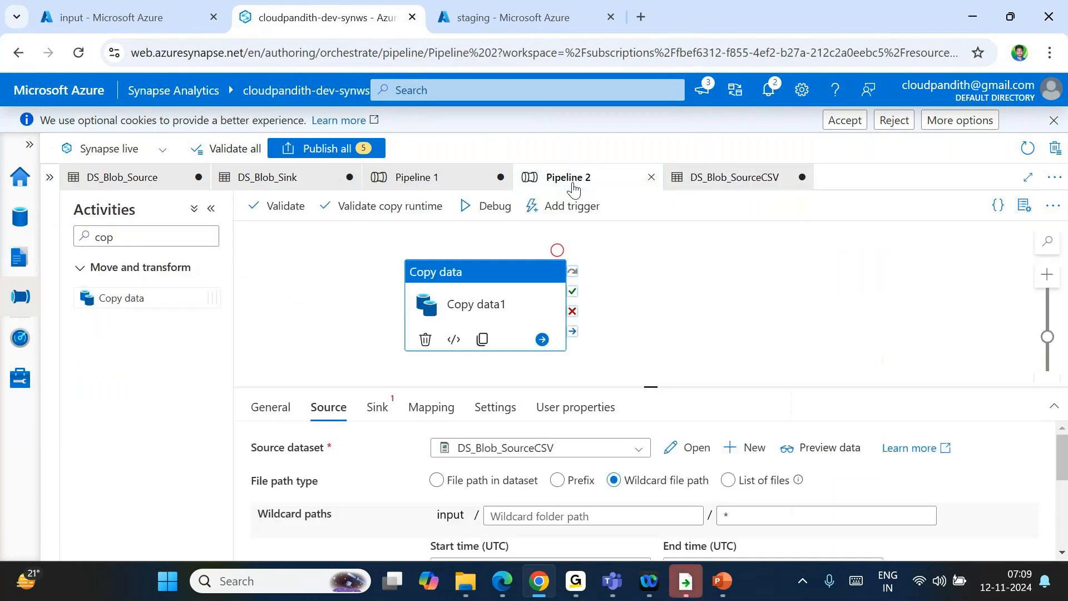
click(377, 407)
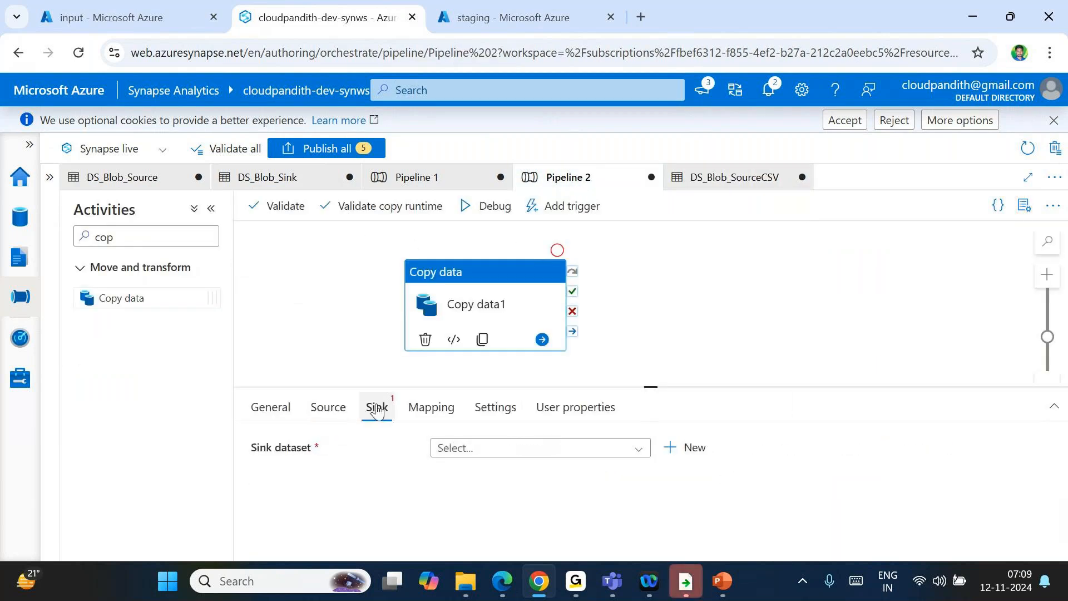
click(688, 448)
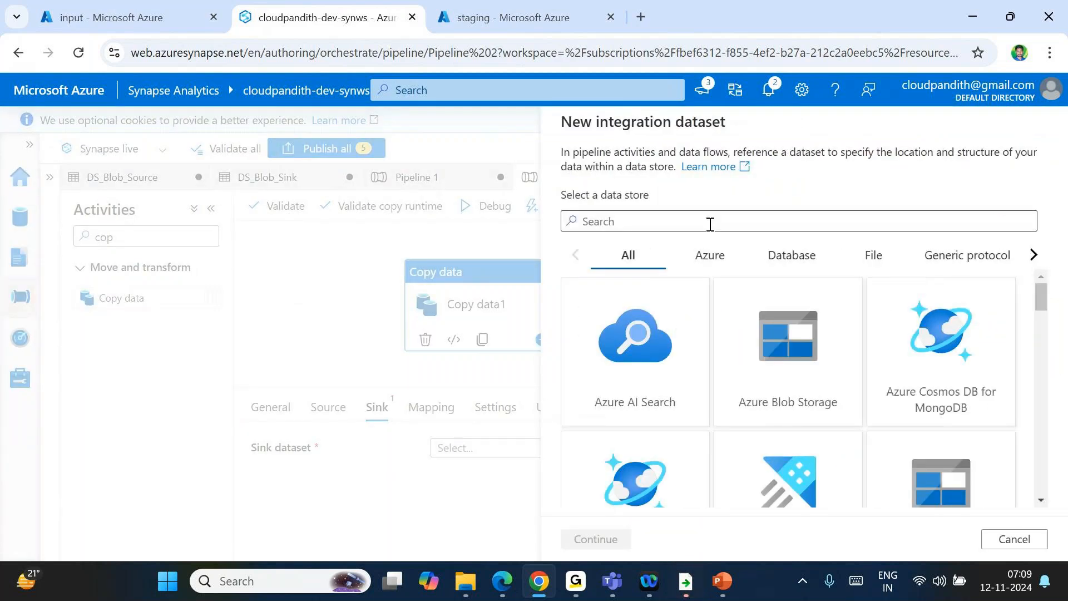
click(708, 222)
text(blob)
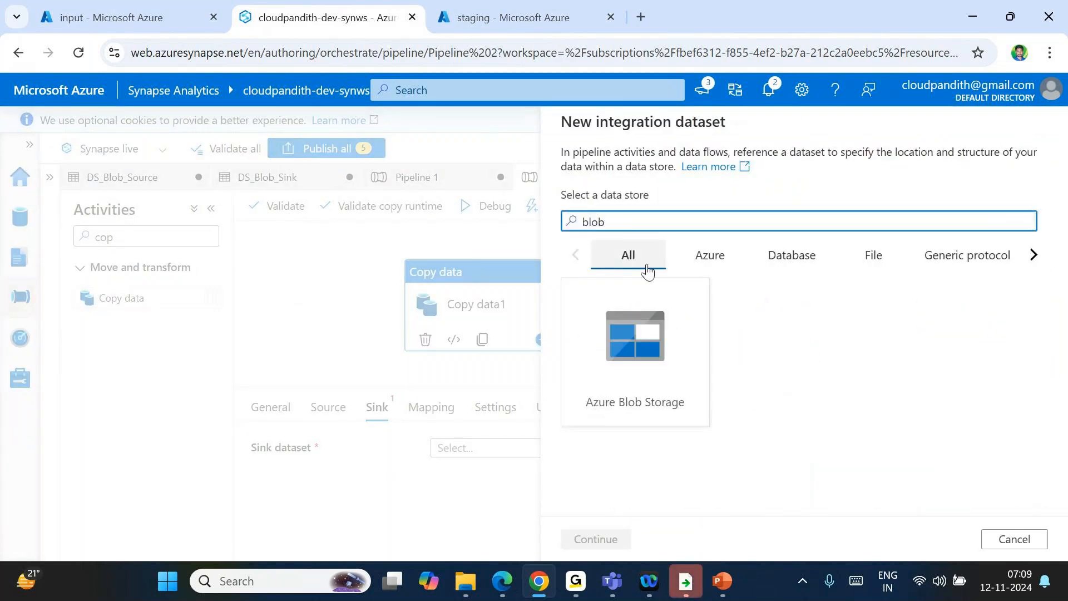
double_click(632, 377)
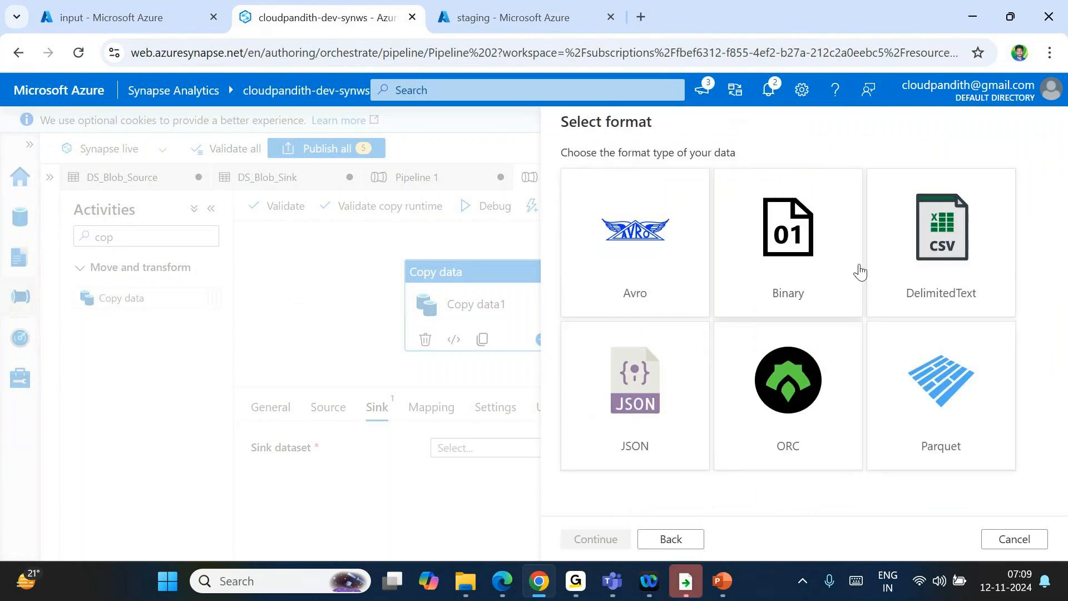
double_click(915, 245)
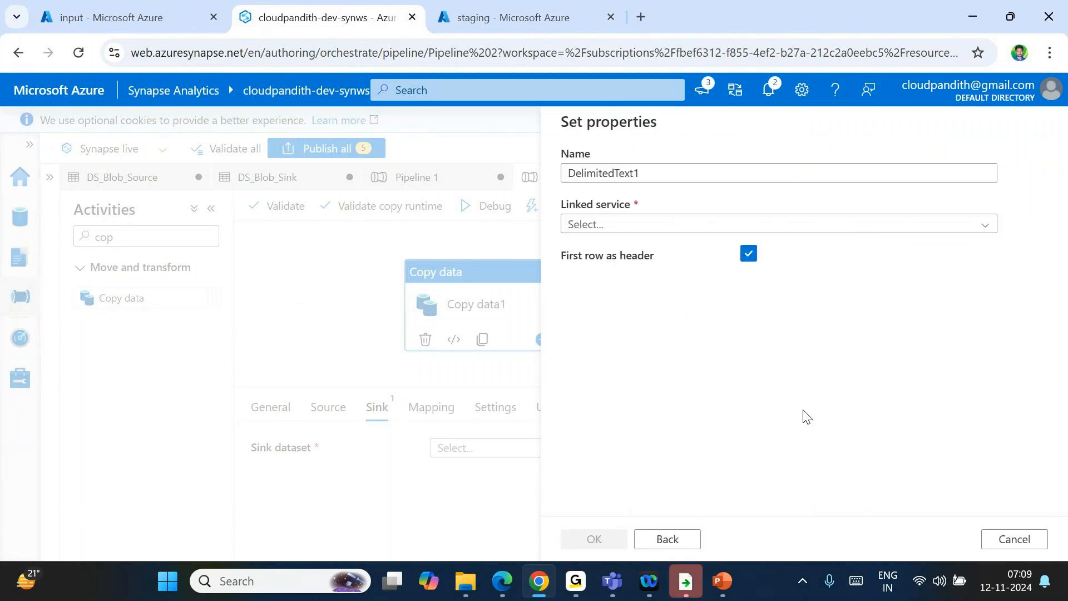
click(676, 541)
double_click(645, 427)
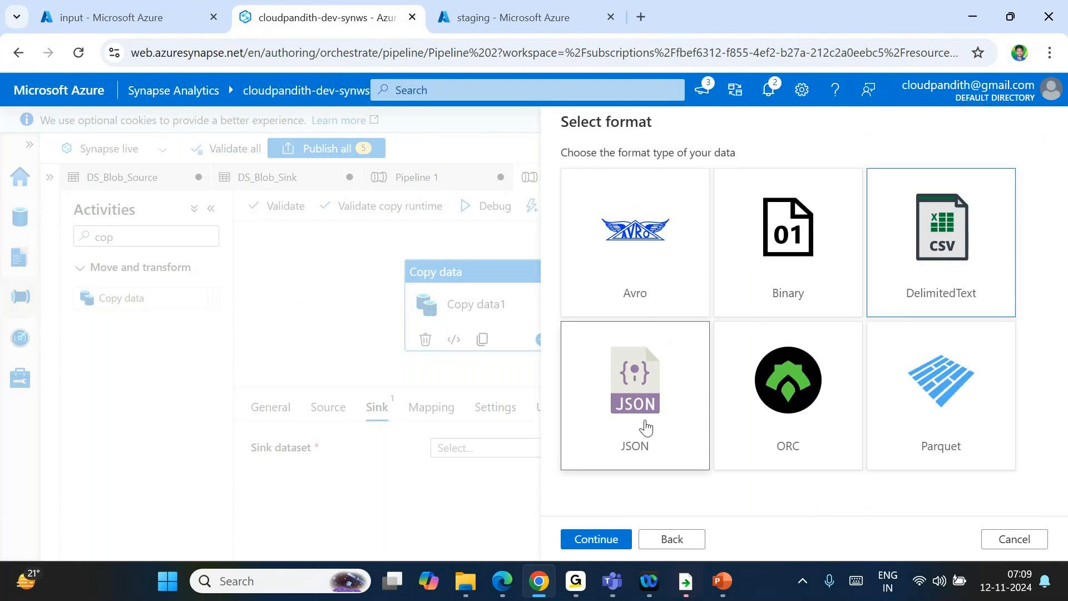
Step: Name the new sink dataset DS_Blob_SinkJson
click(602, 168)
key(ctrl+a)
key(BackSpace)
text(DS_Blob)
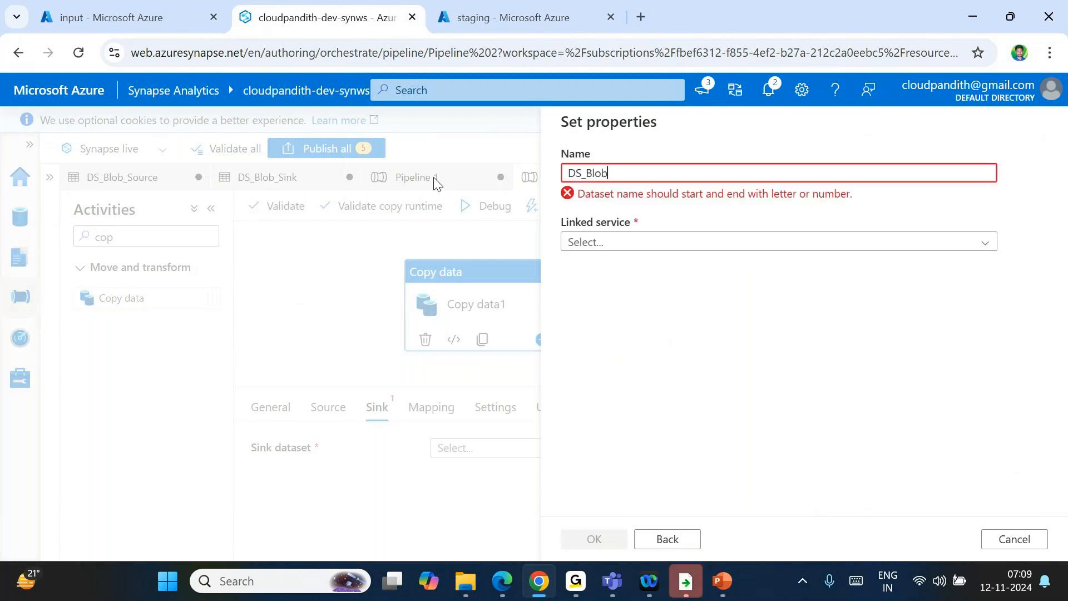
text(_Sink)
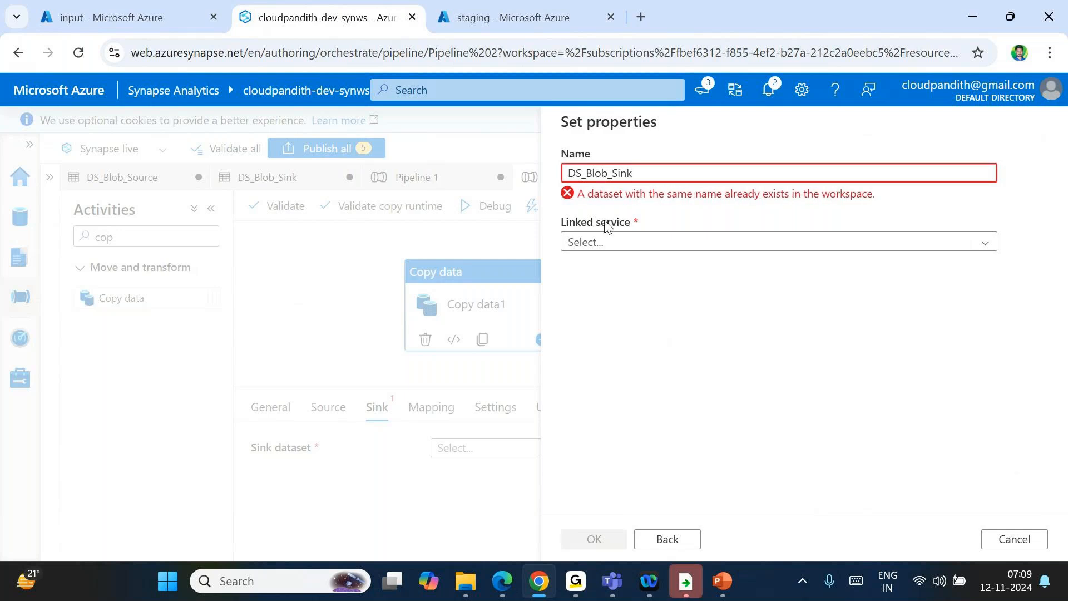
text(Jons)
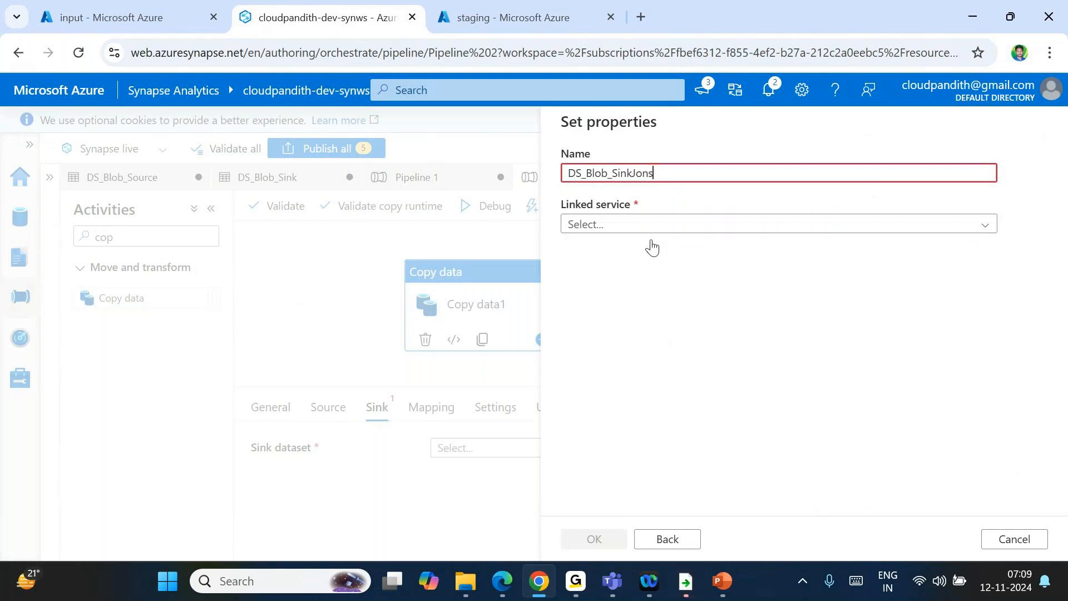
key(BackSpace)
text(son)
Step: Create the sink dataset on linked service LS_Blob_Sink with output as the container and None for schema import
click(626, 228)
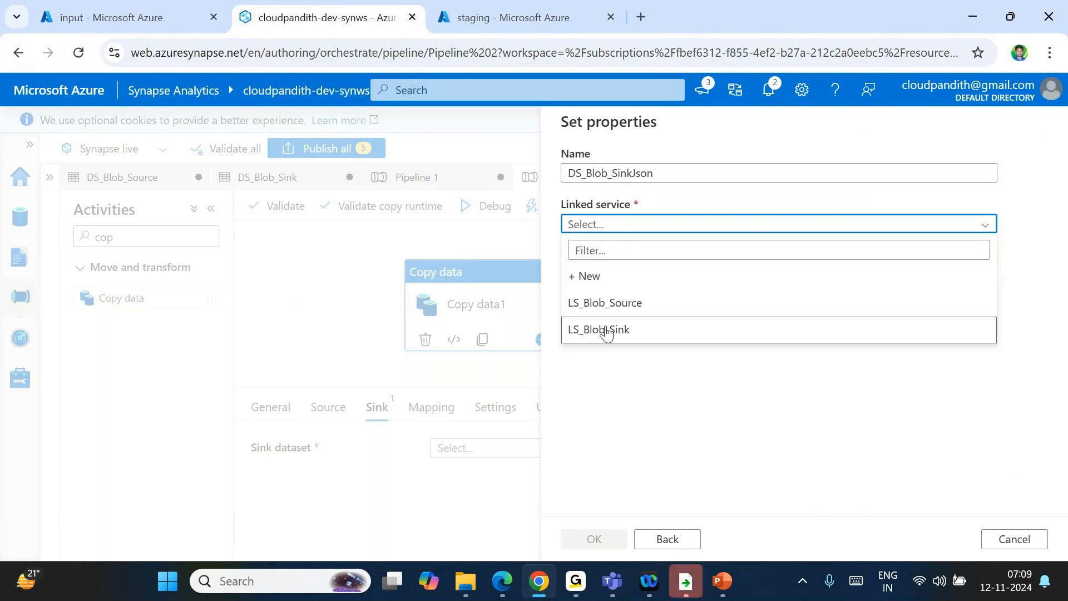
click(603, 329)
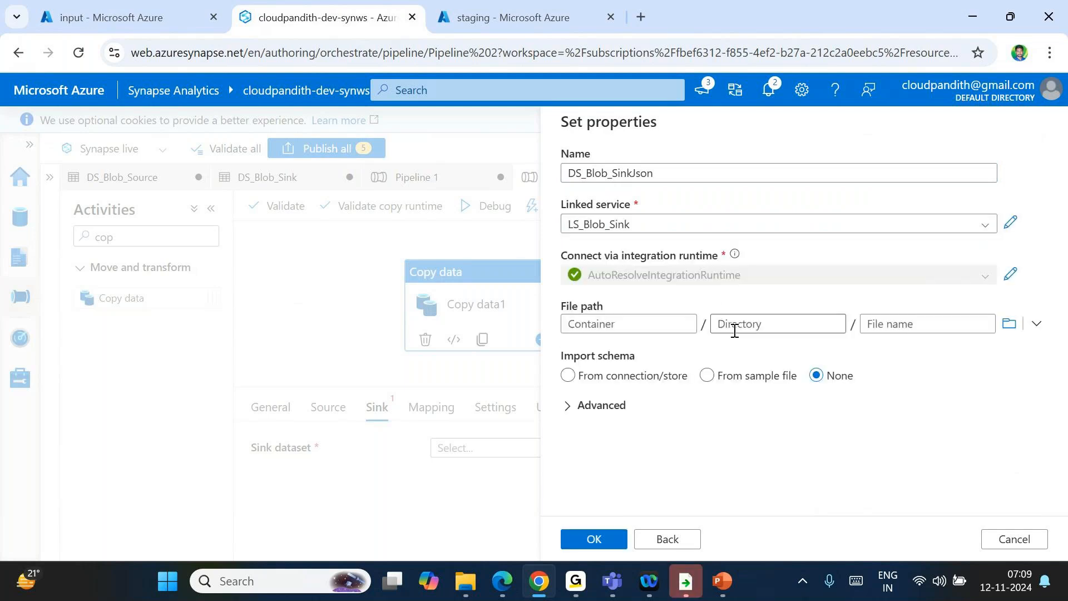
click(1008, 323)
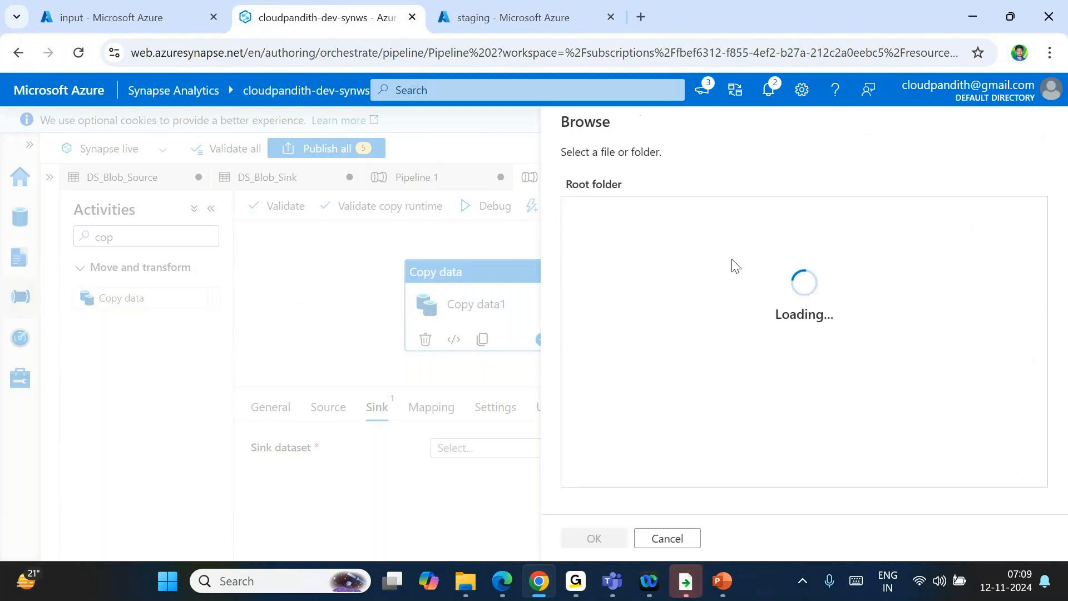
click(667, 539)
click(596, 327)
text(output)
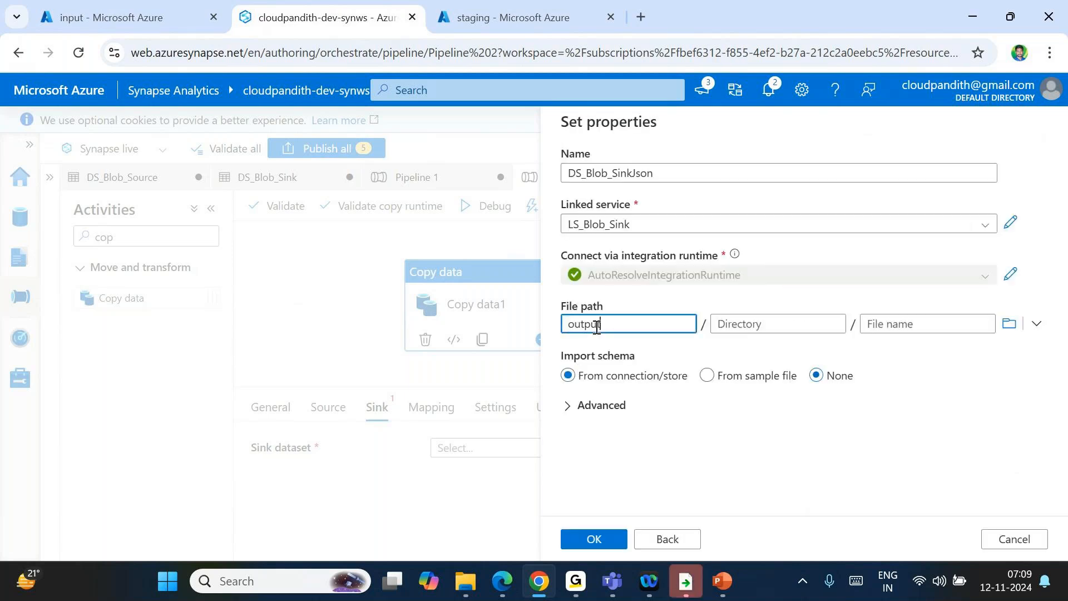
click(815, 377)
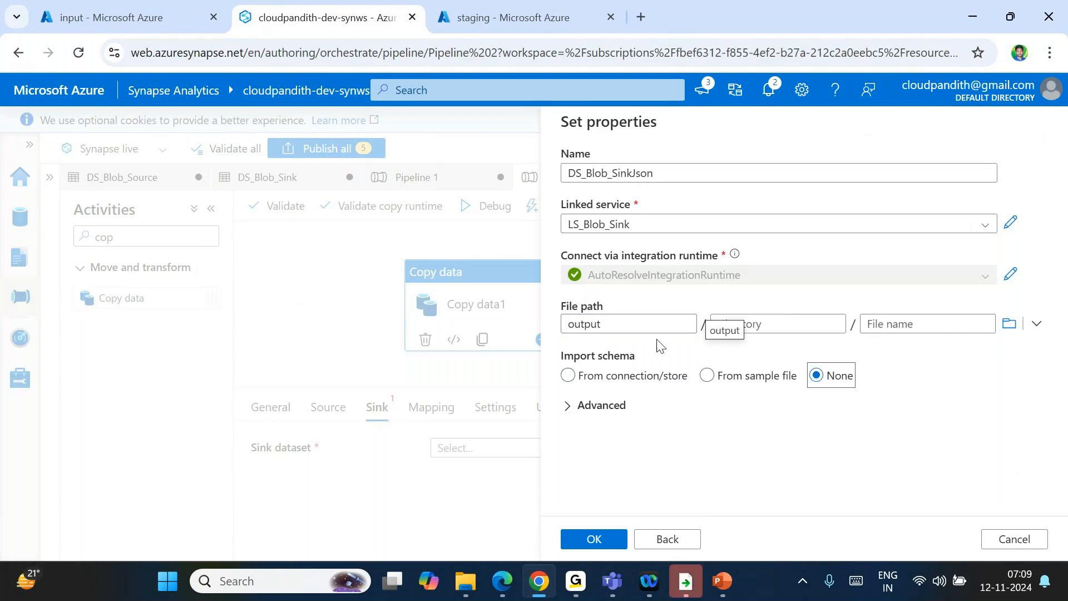
click(594, 540)
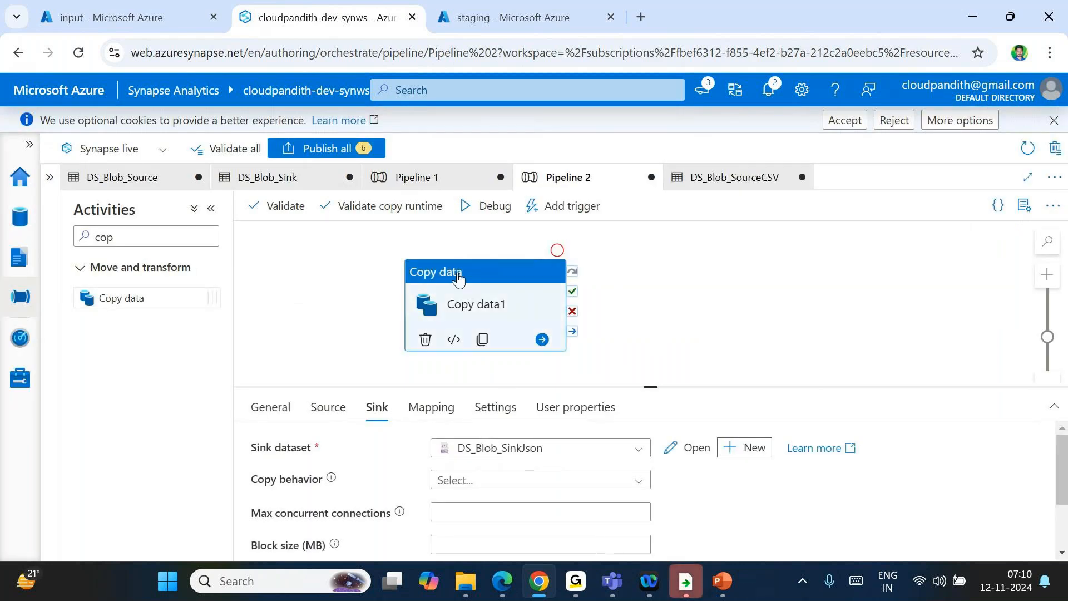
Step: Run Pipeline 2 in debug mode and keep refreshing its run output to track the Copy data activity's status
click(503, 206)
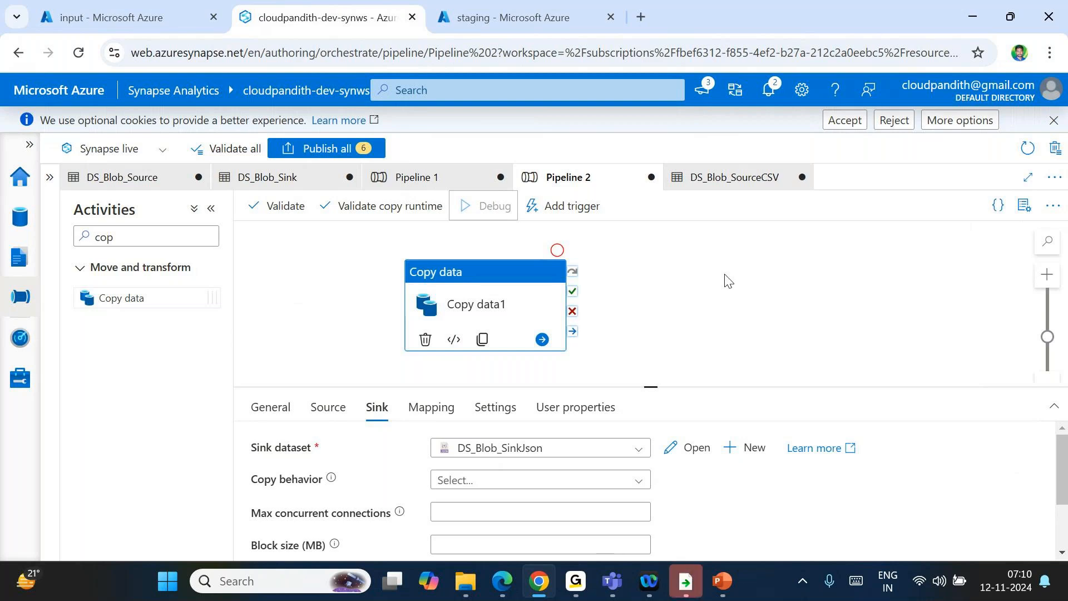
click(672, 338)
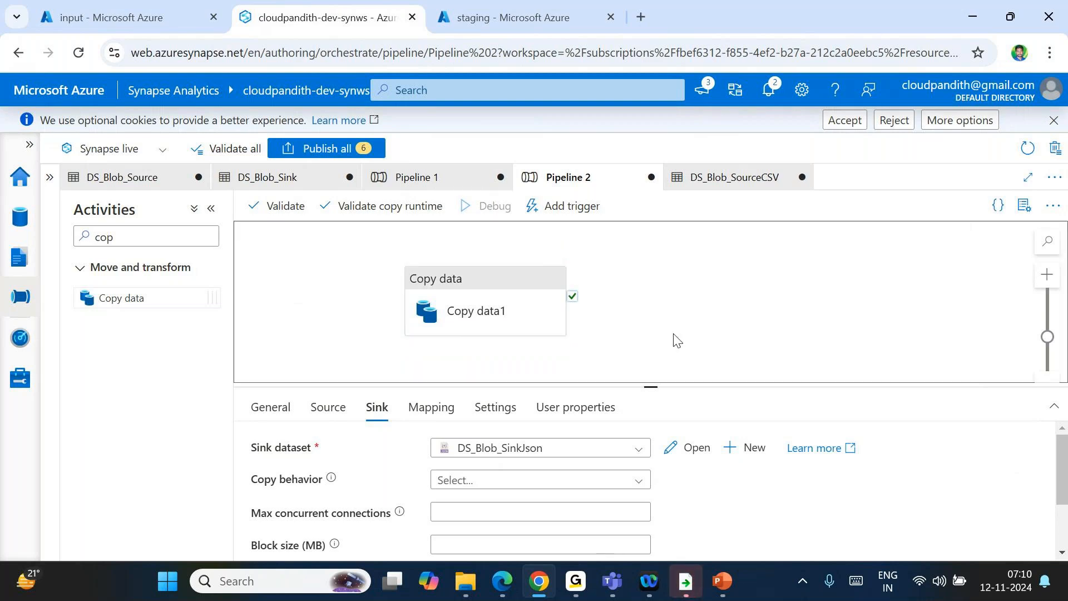
drag(651, 384, 640, 354)
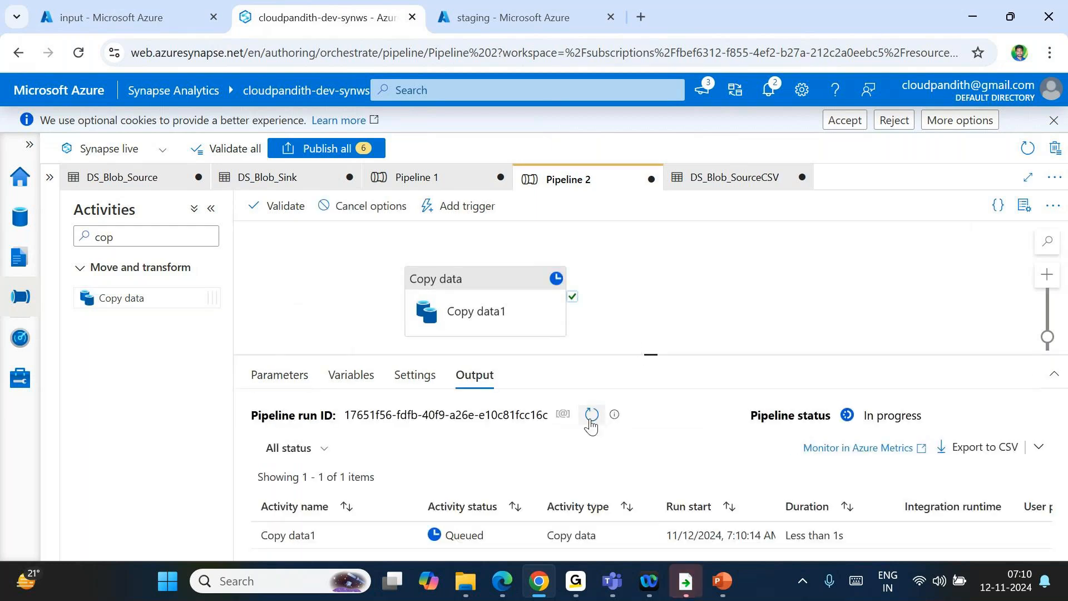
click(591, 415)
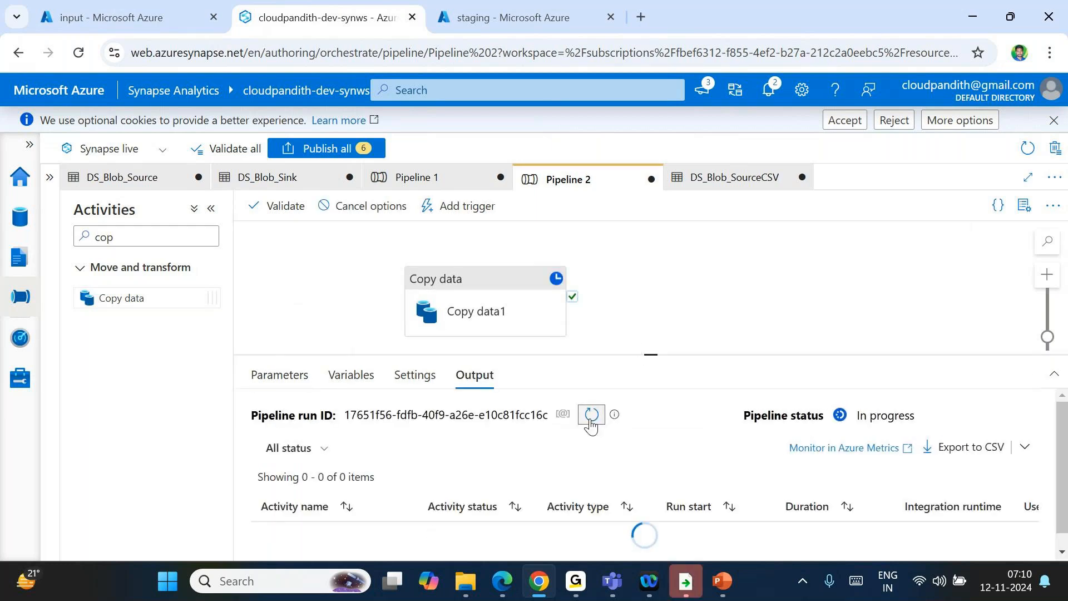
click(591, 422)
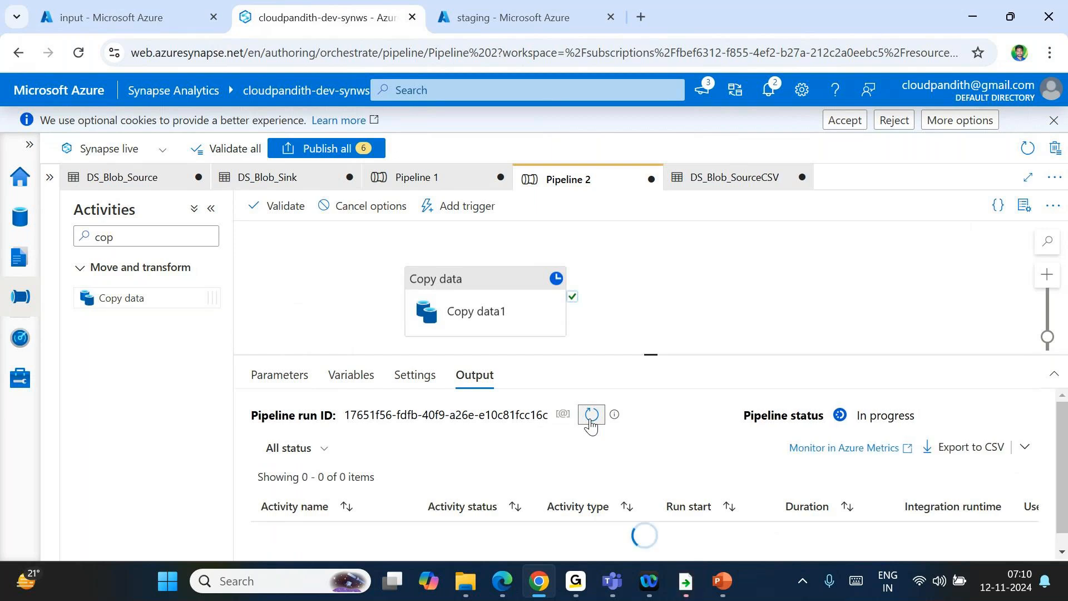
click(591, 421)
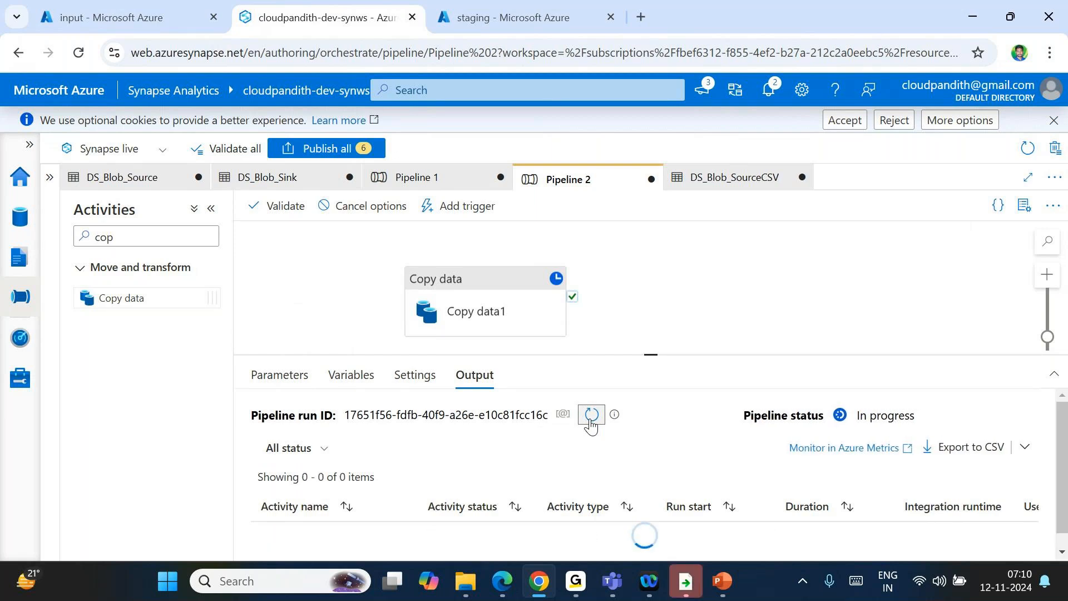
click(591, 422)
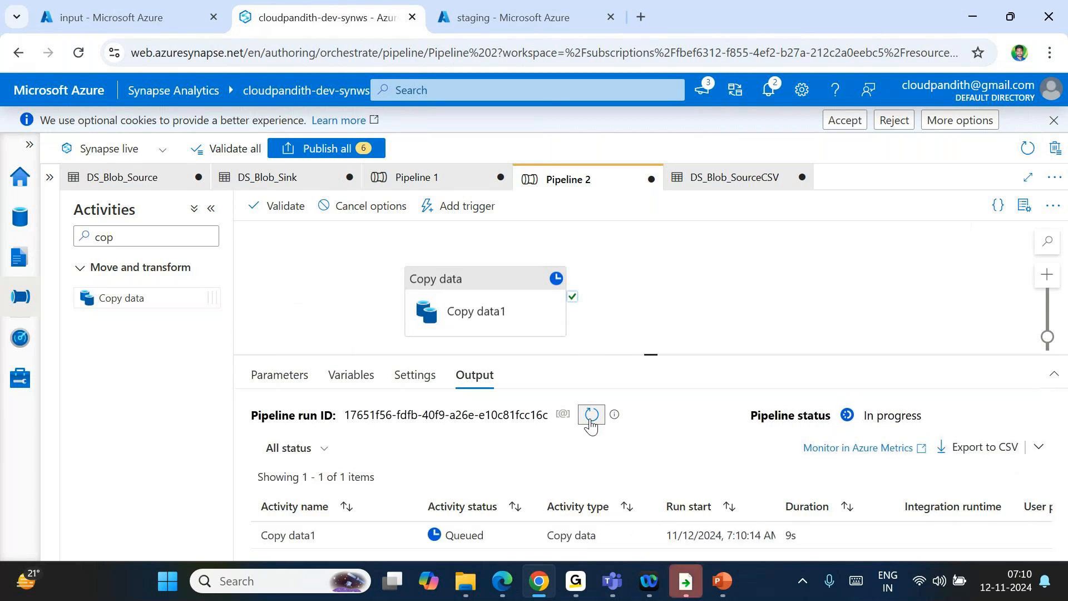
click(591, 414)
click(590, 422)
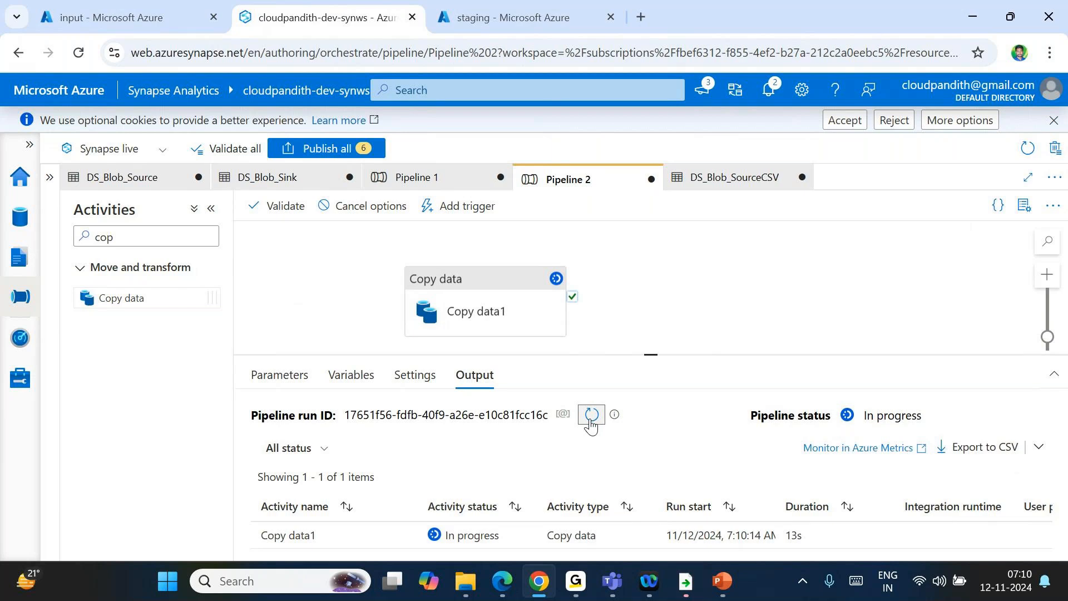
Step: Switch to the Azure portal and open the output container of the cloudpandithdevtgtblob storage account from a refreshed container list
click(477, 7)
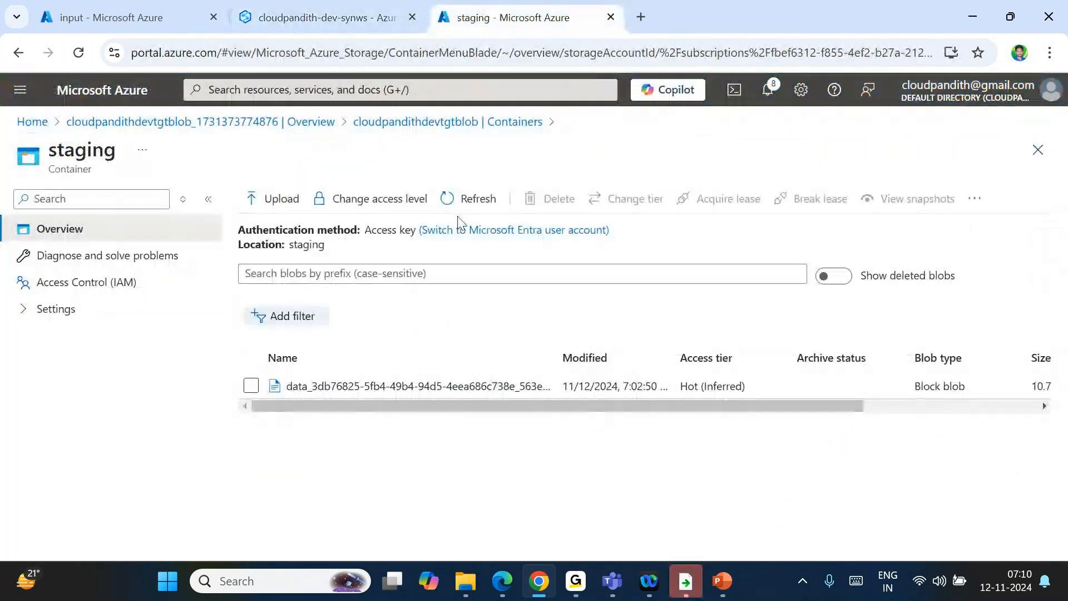
click(423, 124)
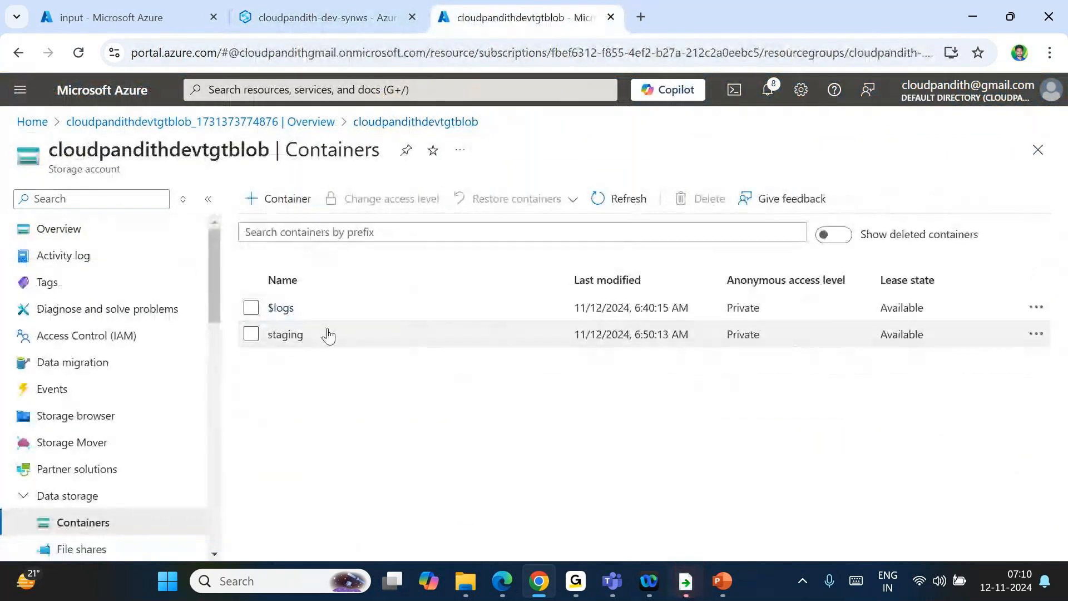
click(610, 210)
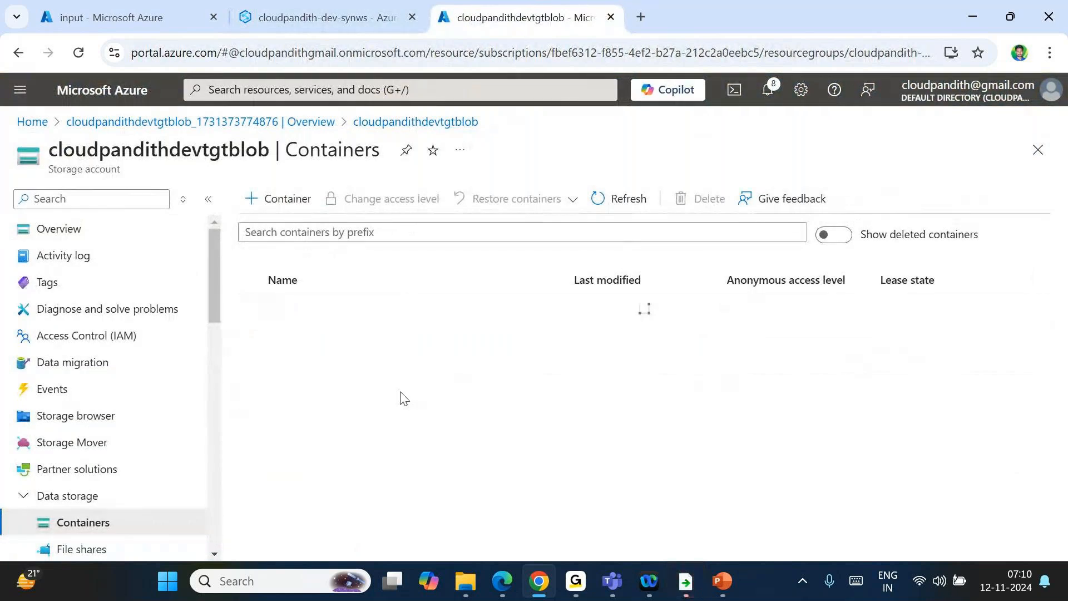
click(286, 336)
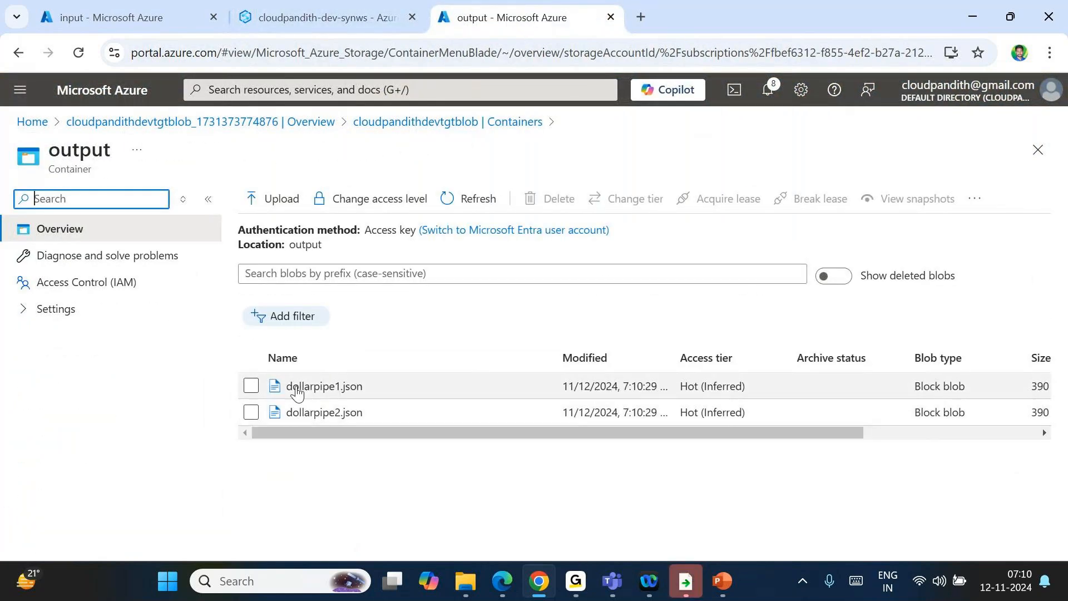
Step: Examine the JSON contents of dollarpipe1.json in the output container, and close the blob
click(366, 389)
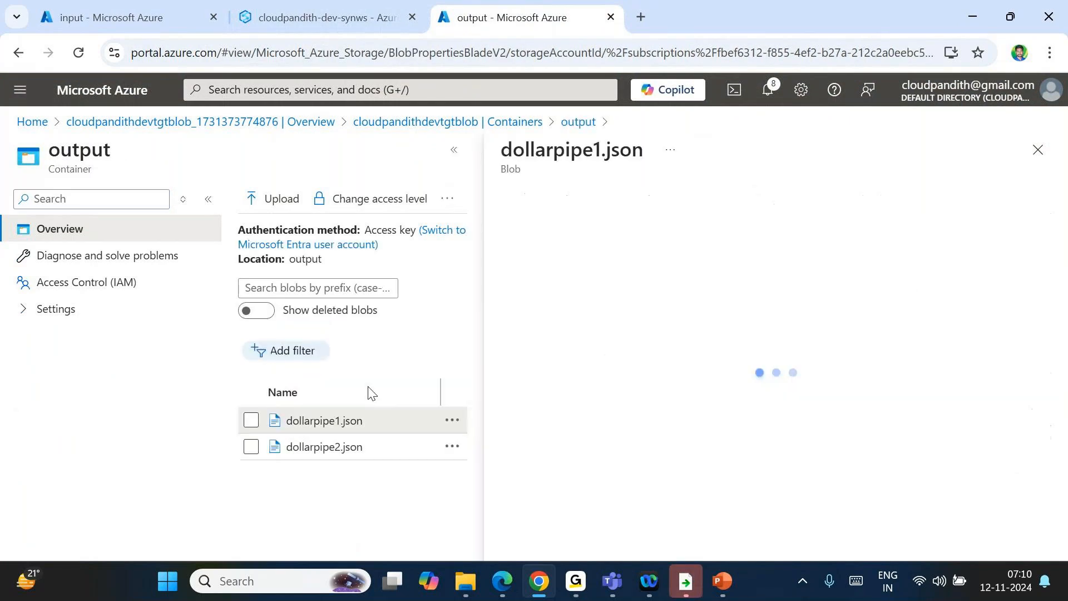
click(724, 238)
drag(578, 271, 1021, 340)
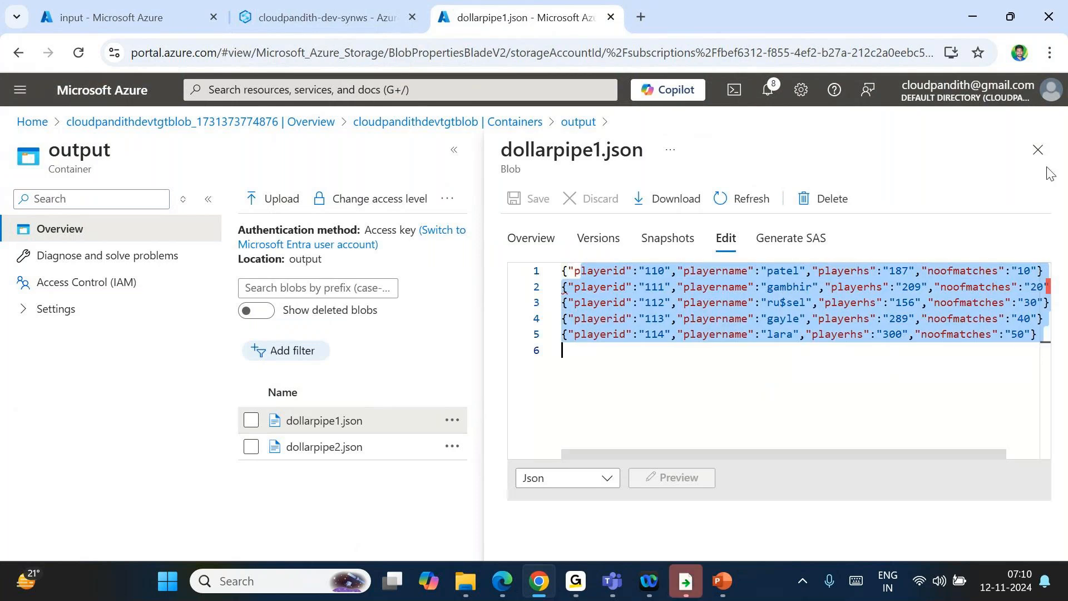
click(1037, 150)
Step: Examine the JSON contents of dollarpipe2.json in the output container, and close the blob
click(359, 412)
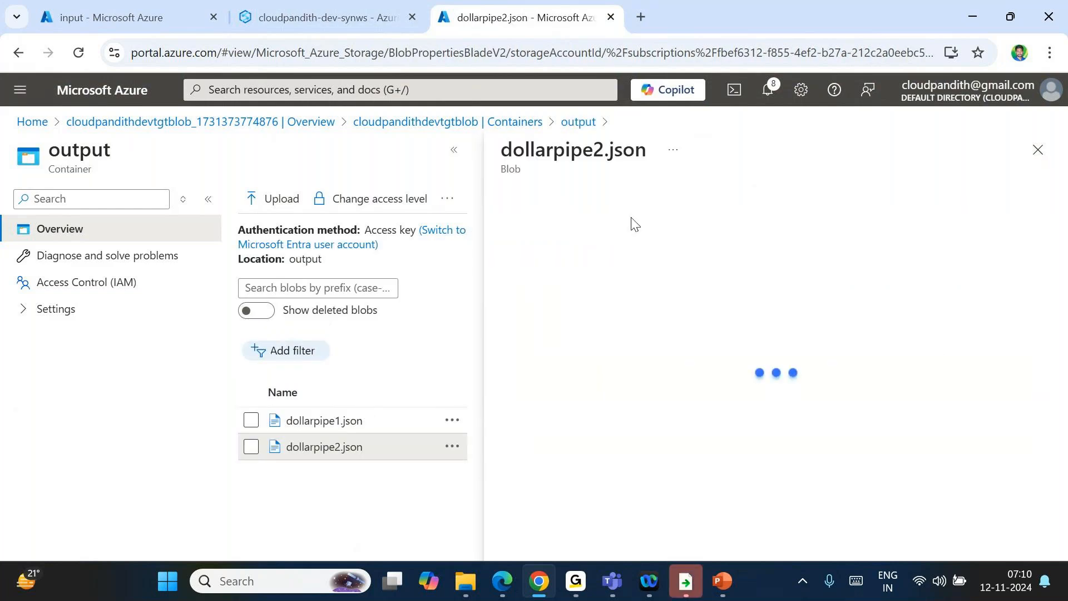
click(726, 238)
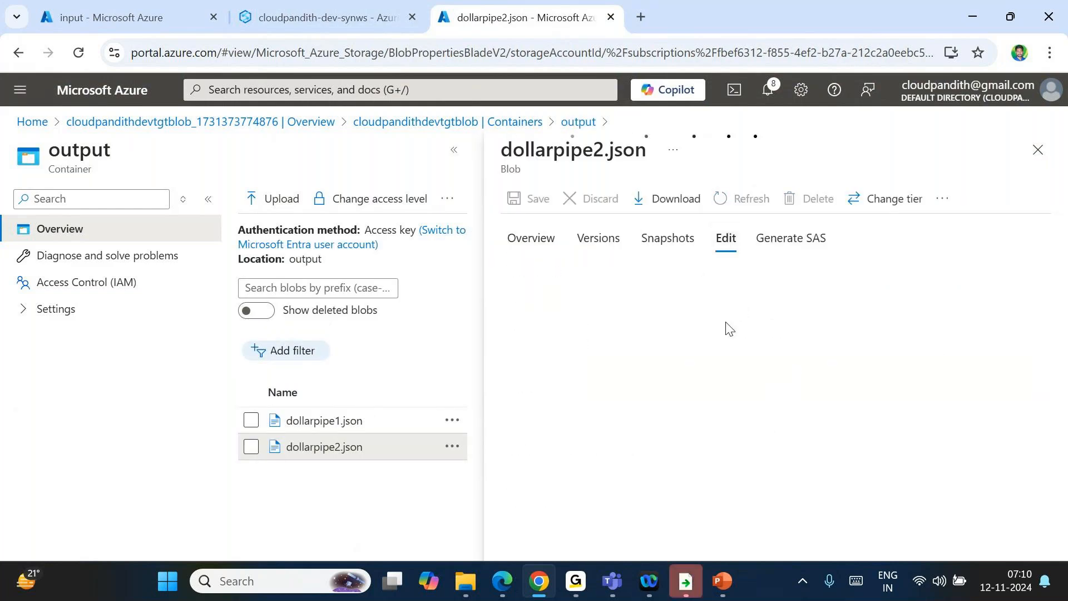
drag(592, 271, 994, 333)
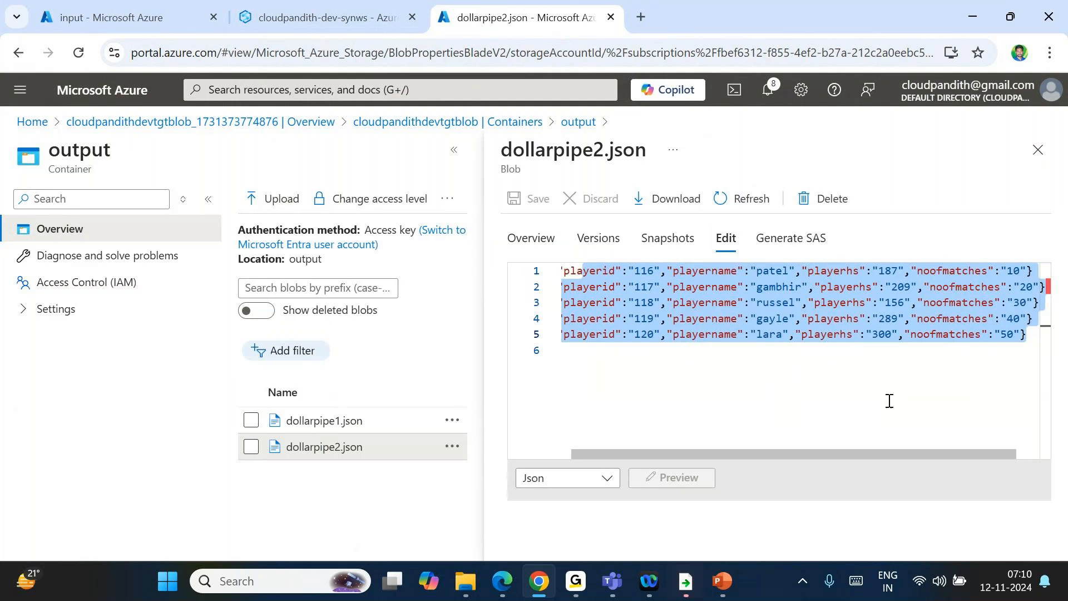
click(896, 369)
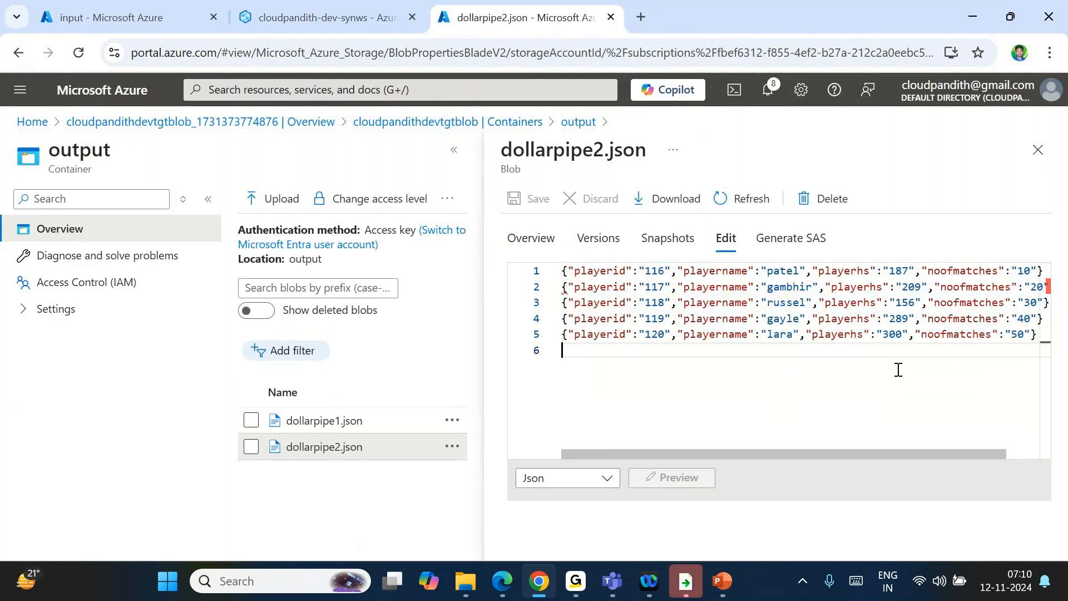
click(1035, 154)
Step: Return to Pipeline 2 in Synapse and set the Copy data activity's sink copy behavior to Merge files
click(305, 8)
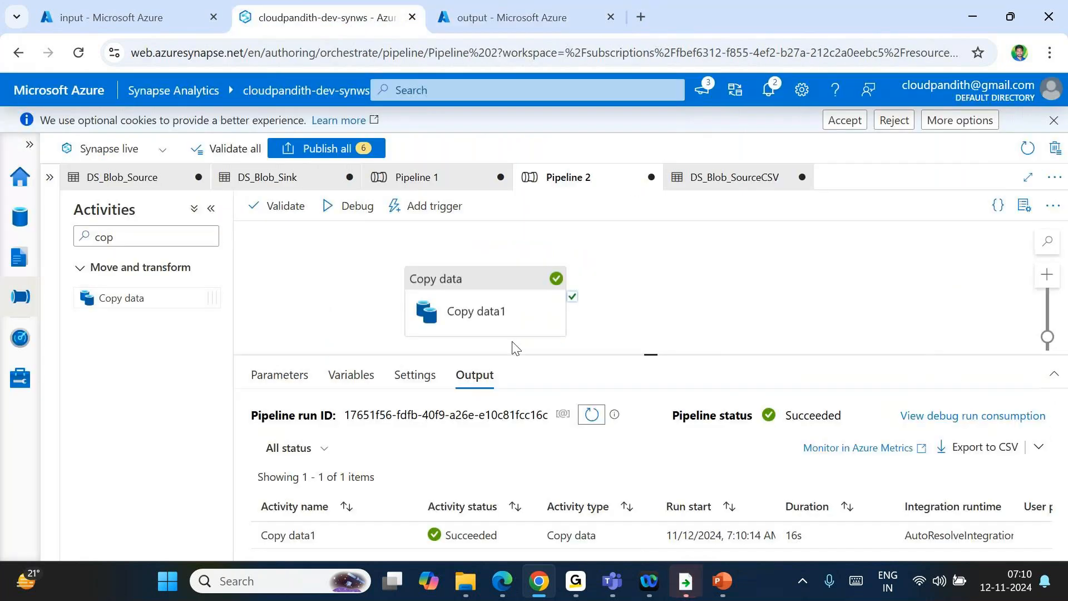
click(470, 320)
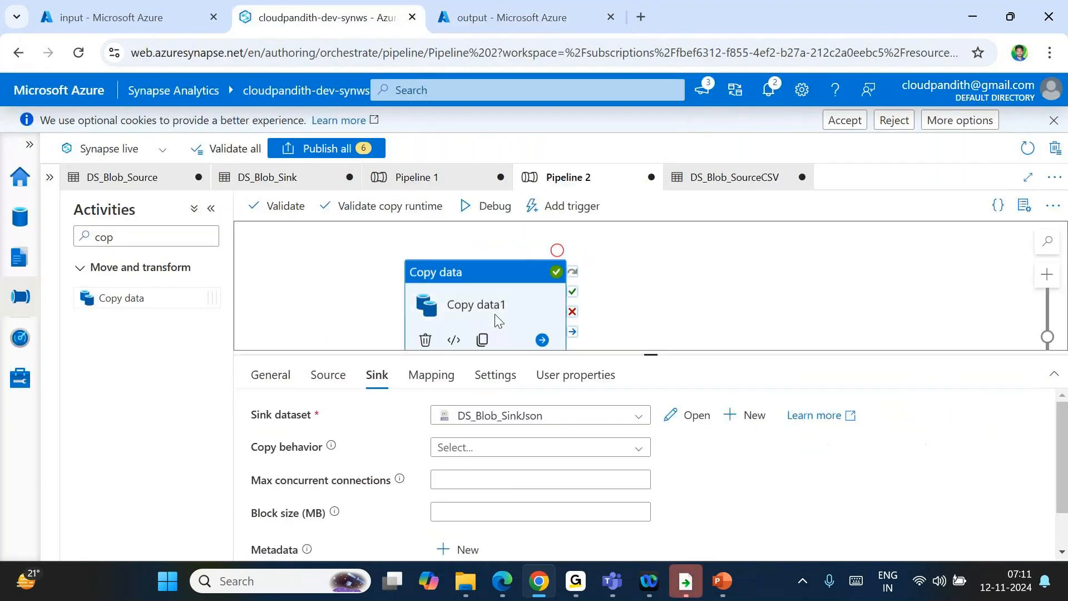
click(464, 444)
click(486, 497)
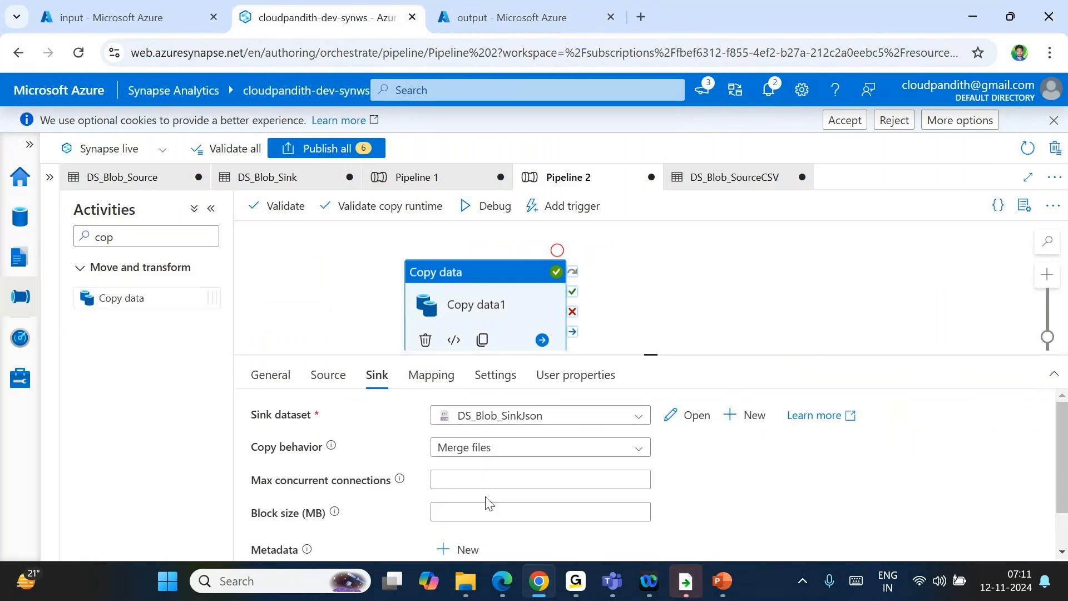
Step: Add an additional column named file_name with the value $$FILENAME to the Copy data activity's source
click(328, 375)
scroll(385, 475, down, 5)
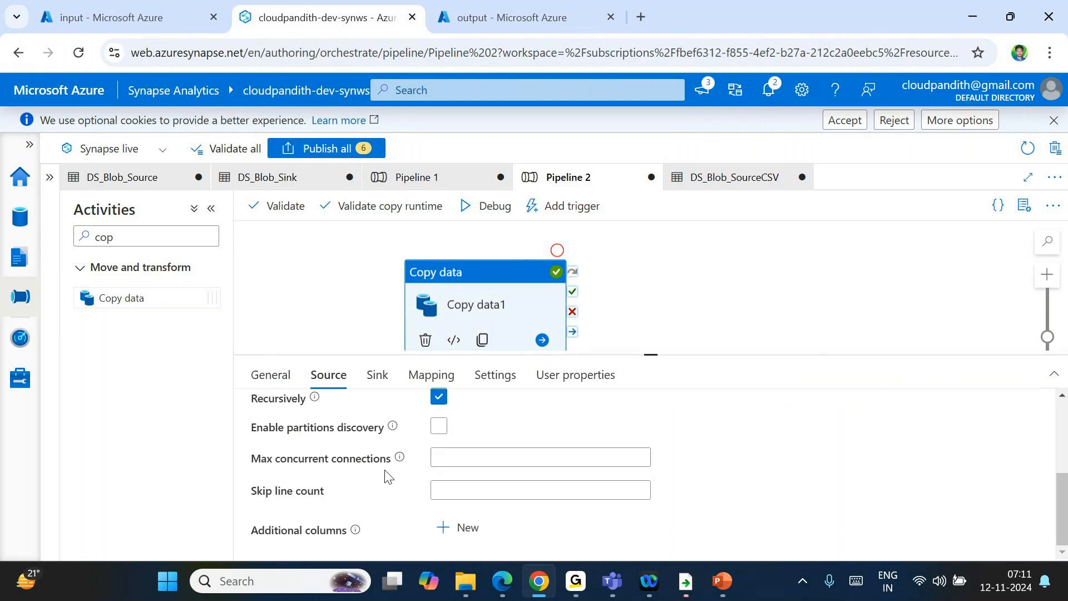
click(465, 527)
click(489, 495)
text(file_n)
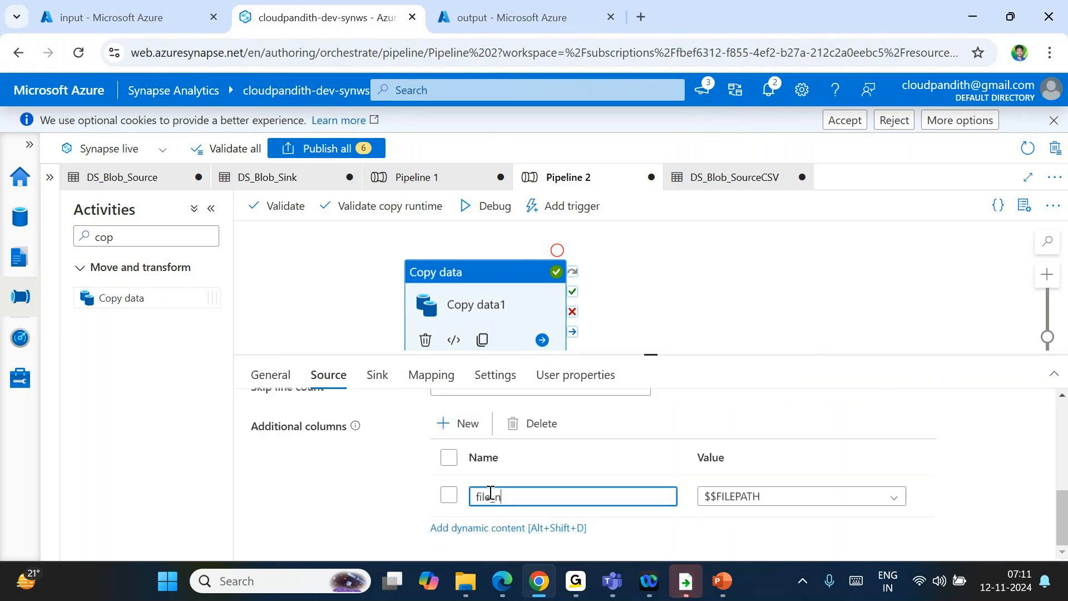
text(ame)
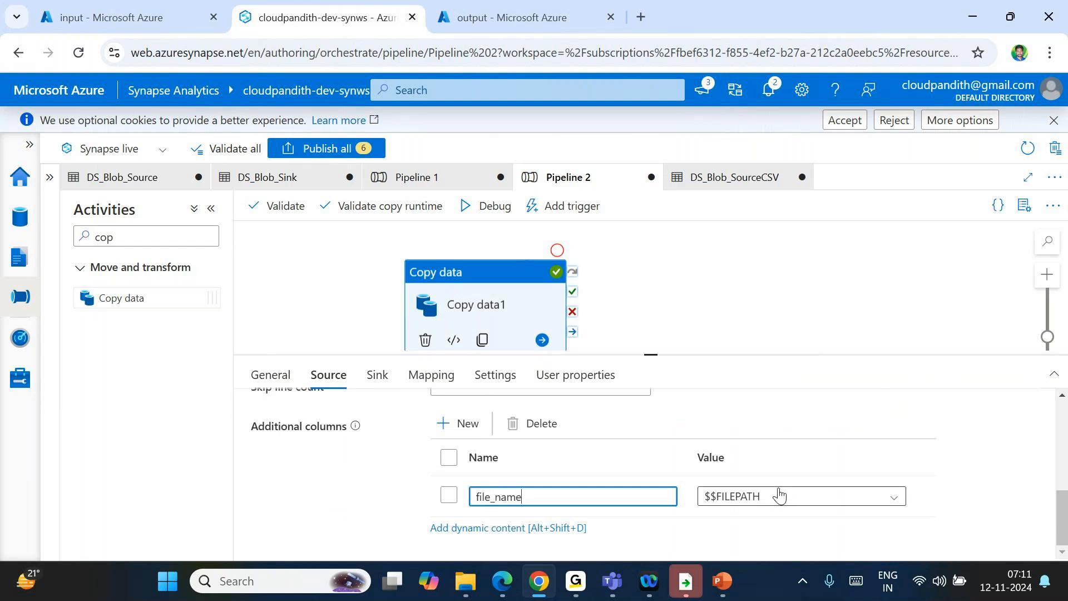
click(780, 495)
scroll(721, 523, down, 2)
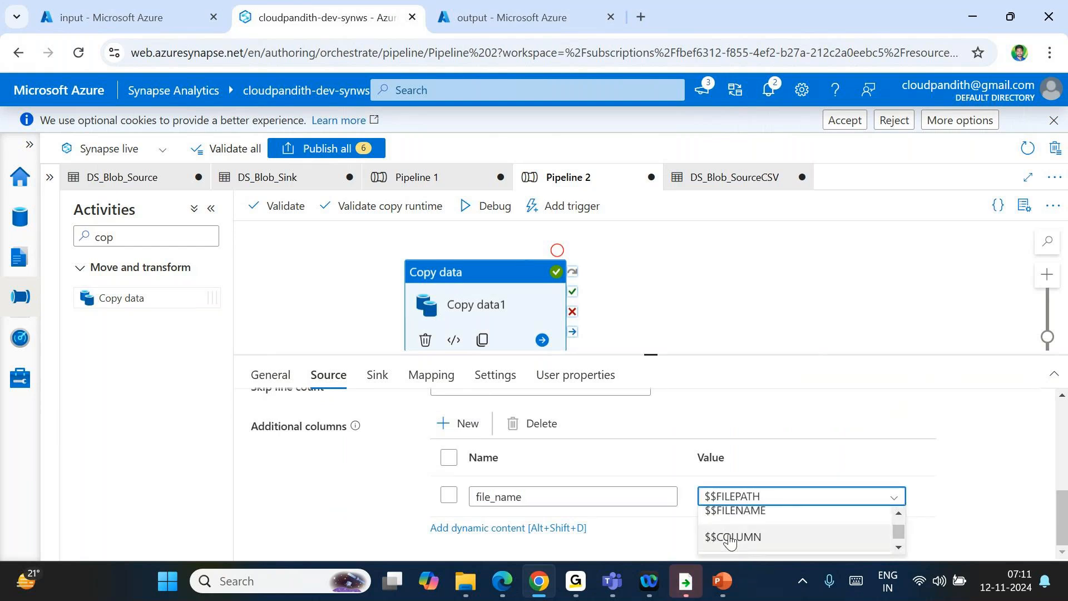
click(722, 520)
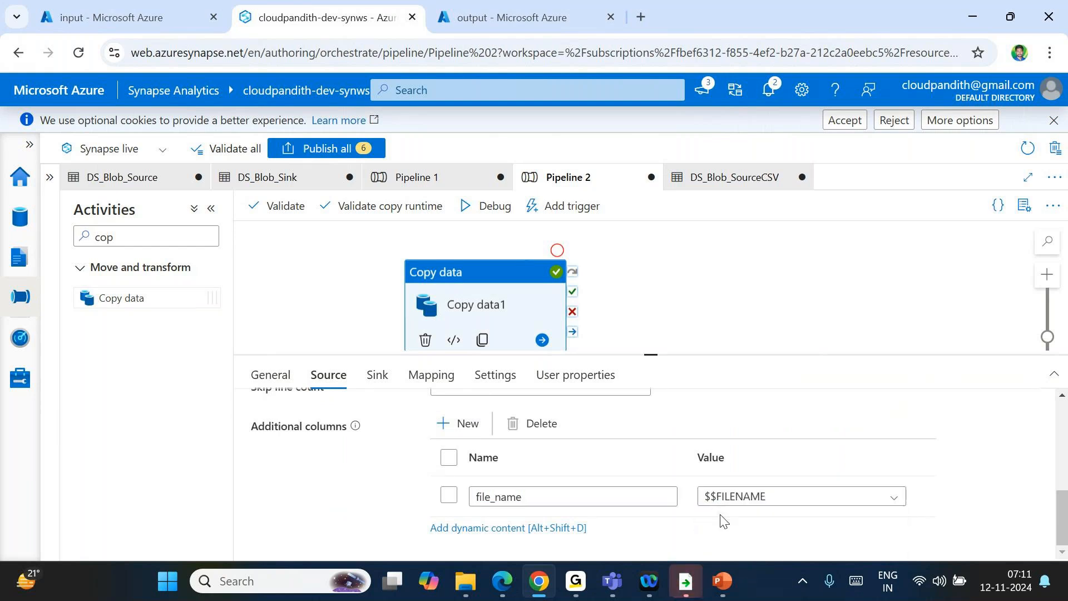
Step: Debug Pipeline 2 again with the merge settings and refresh the run output until the pipeline run ends
click(494, 207)
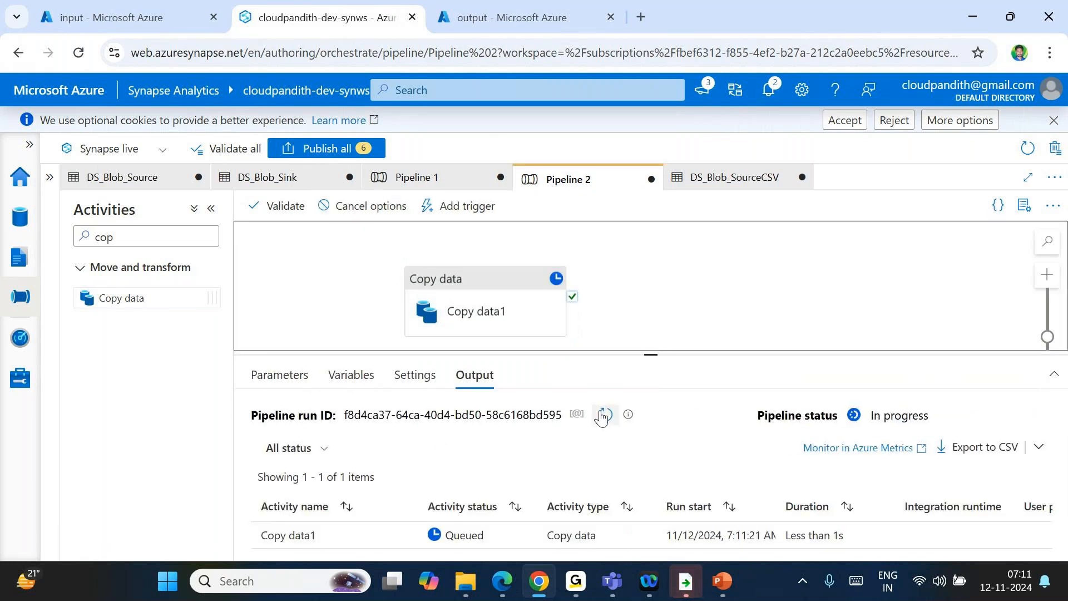
click(606, 415)
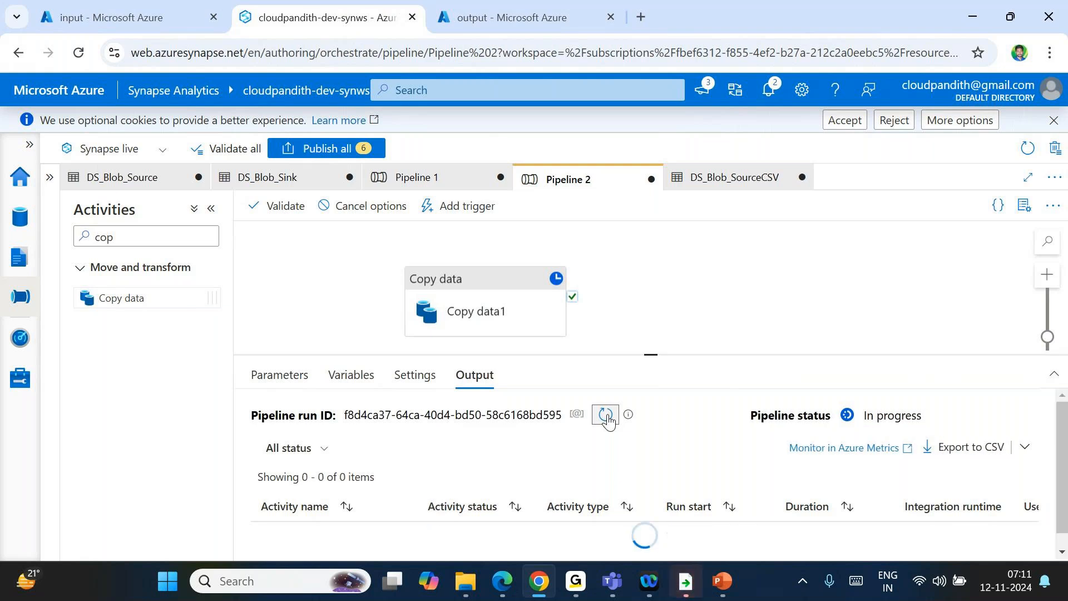
click(606, 415)
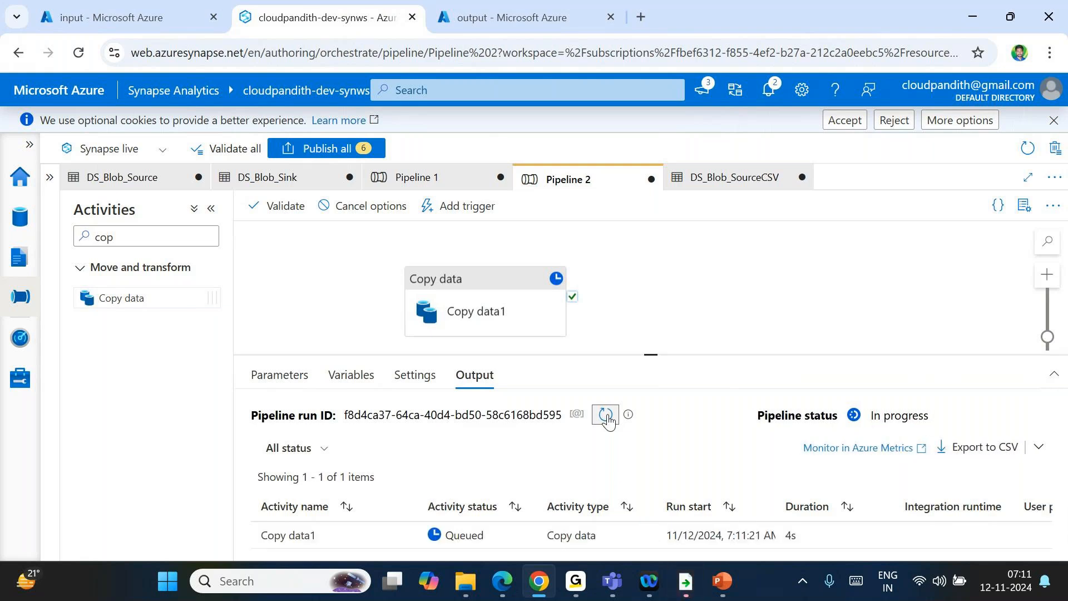
click(606, 415)
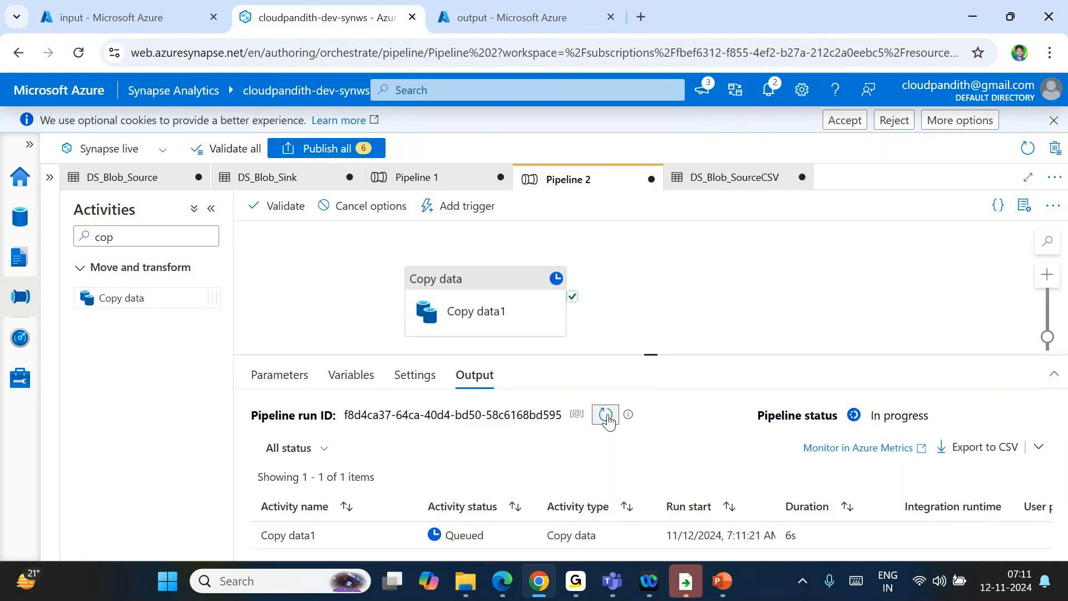
click(607, 418)
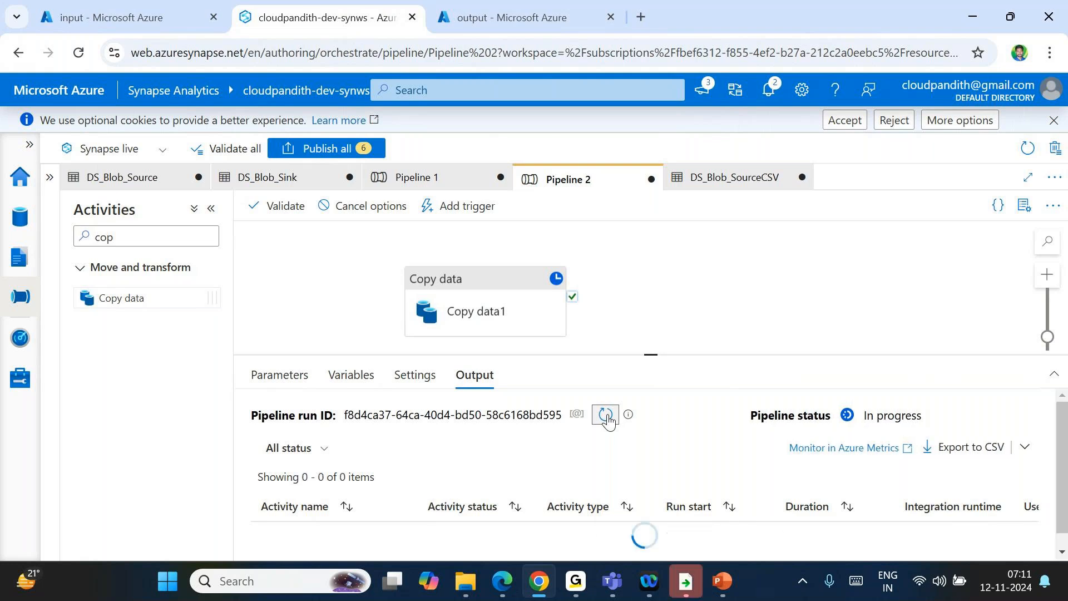
click(608, 420)
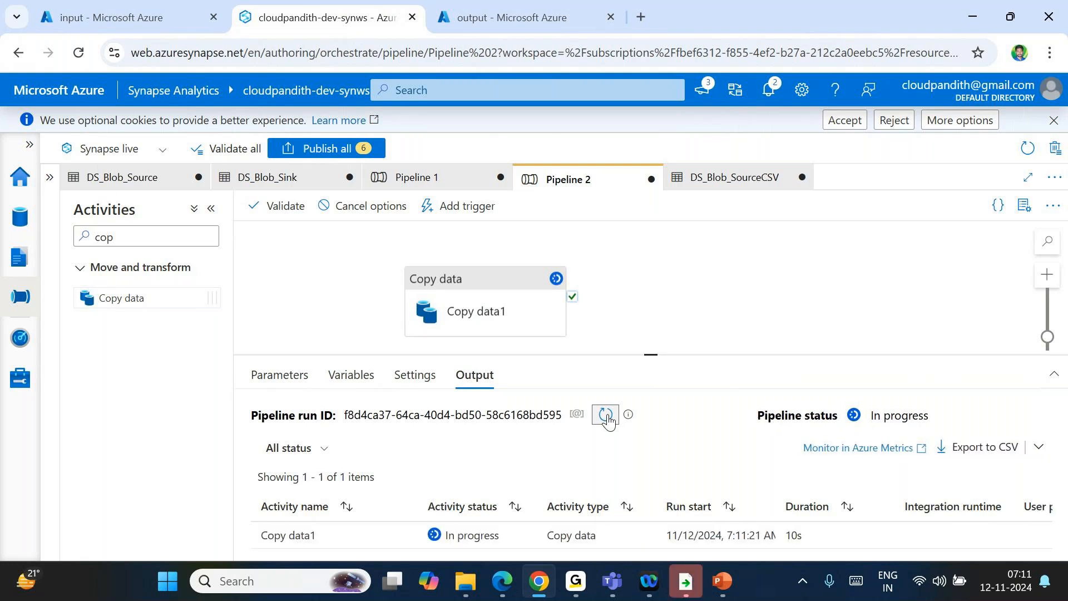
click(608, 420)
click(608, 421)
click(608, 420)
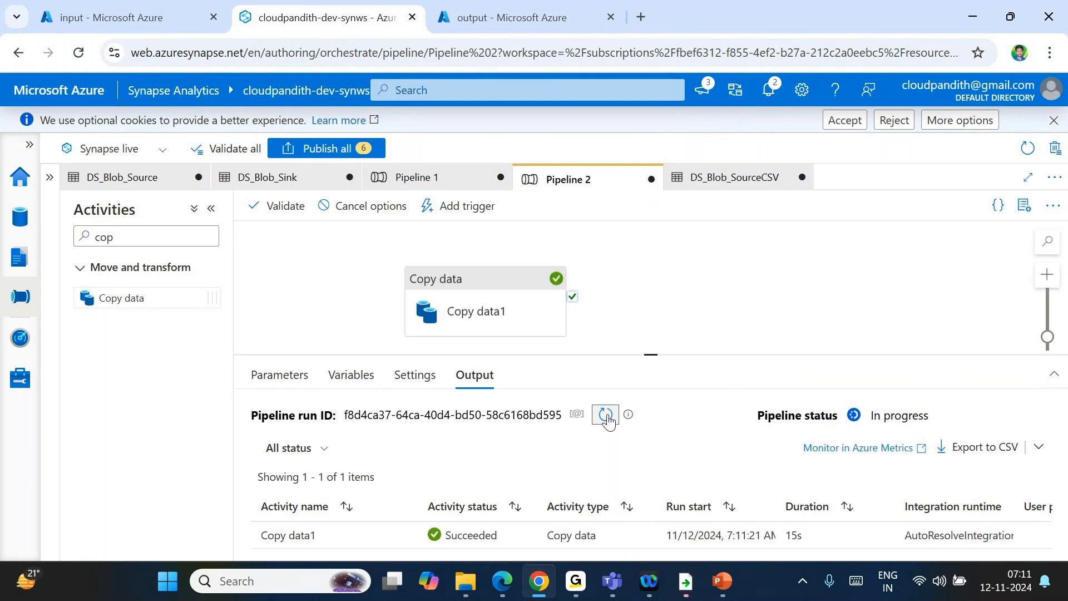
click(607, 421)
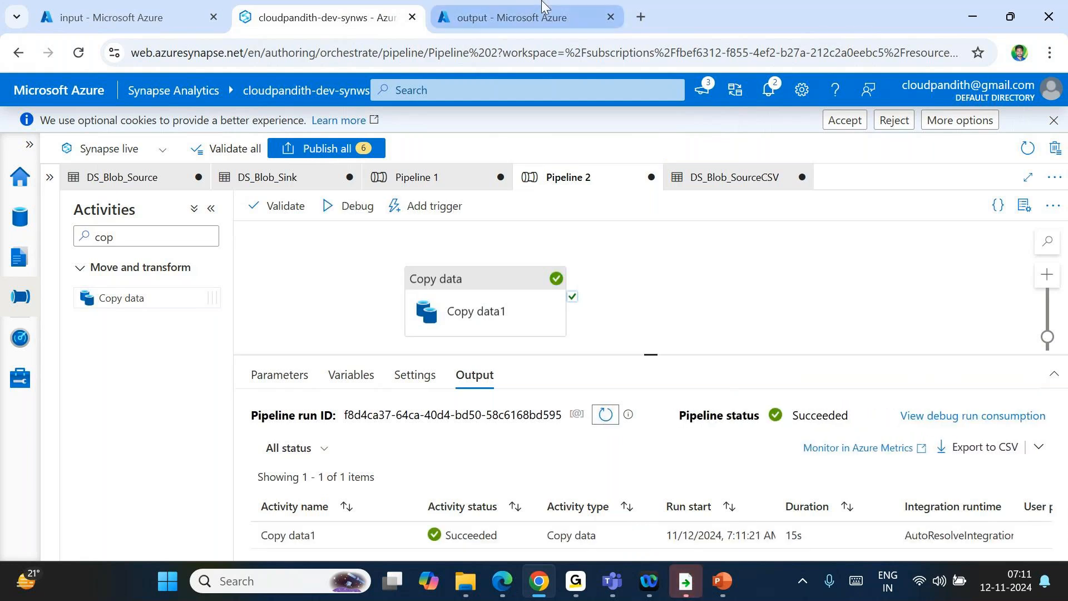
Step: Switch to the output container in the Azure portal and refresh its blob list
click(484, 6)
click(470, 198)
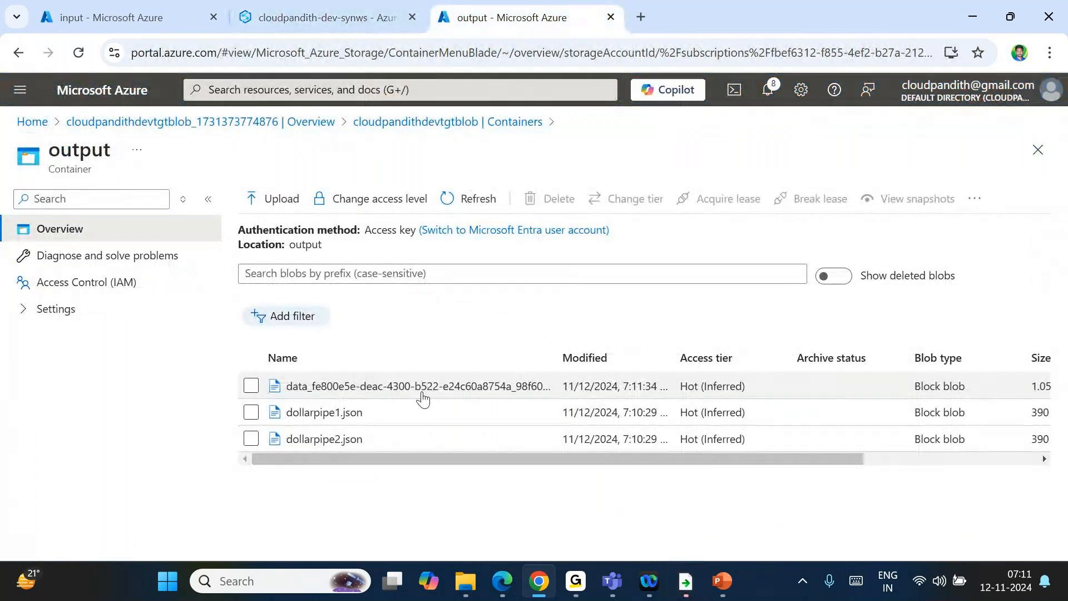
Step: Open the contents of the merged data_fe800e5e blob in the output container and examine the file_name values of its records
click(419, 394)
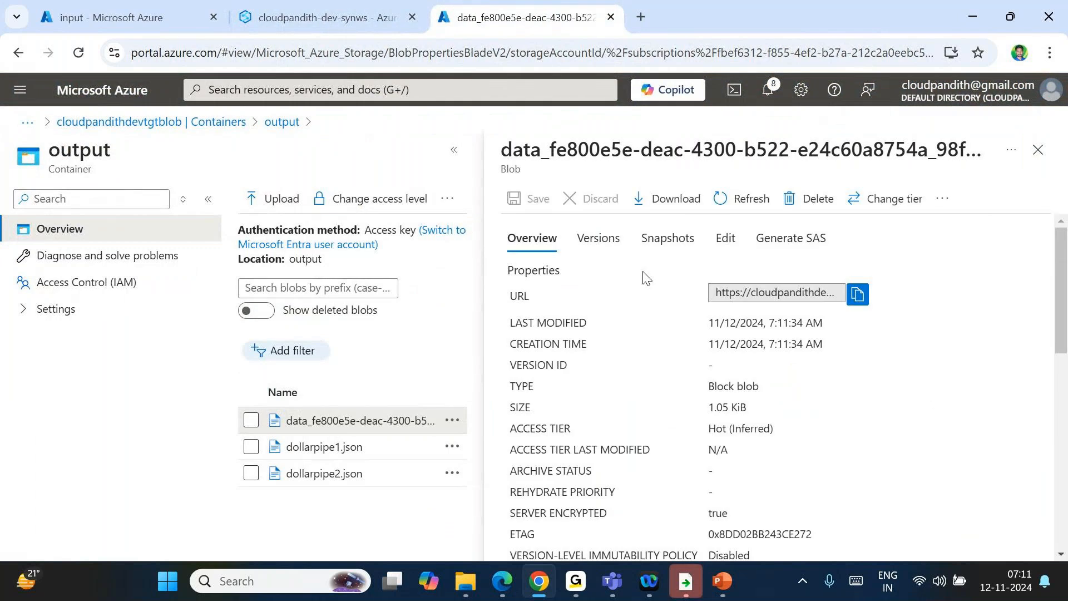
click(728, 238)
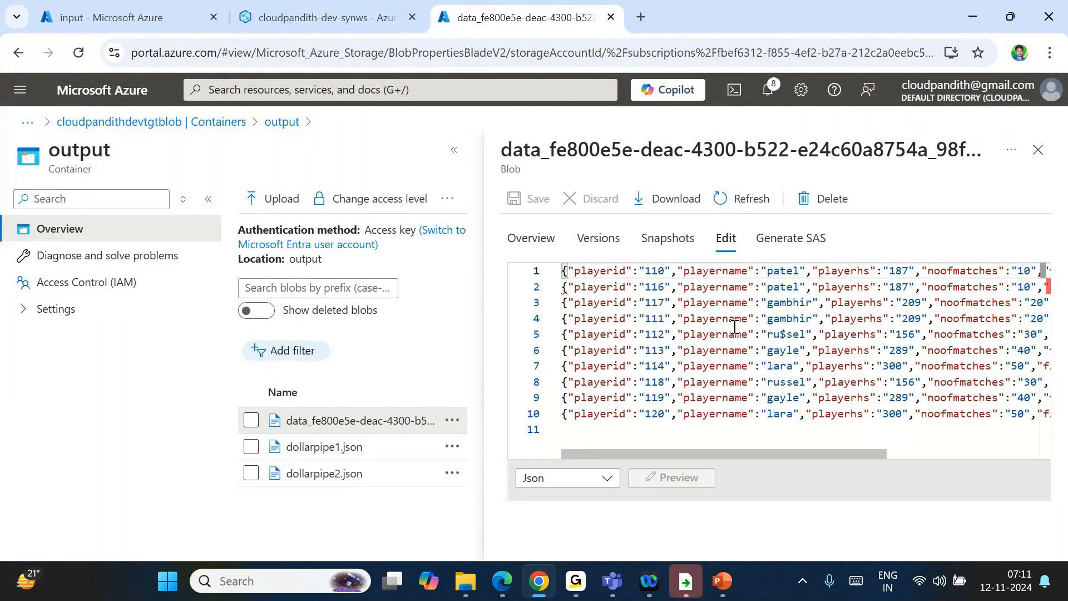
scroll(734, 327, right, 5)
click(851, 271)
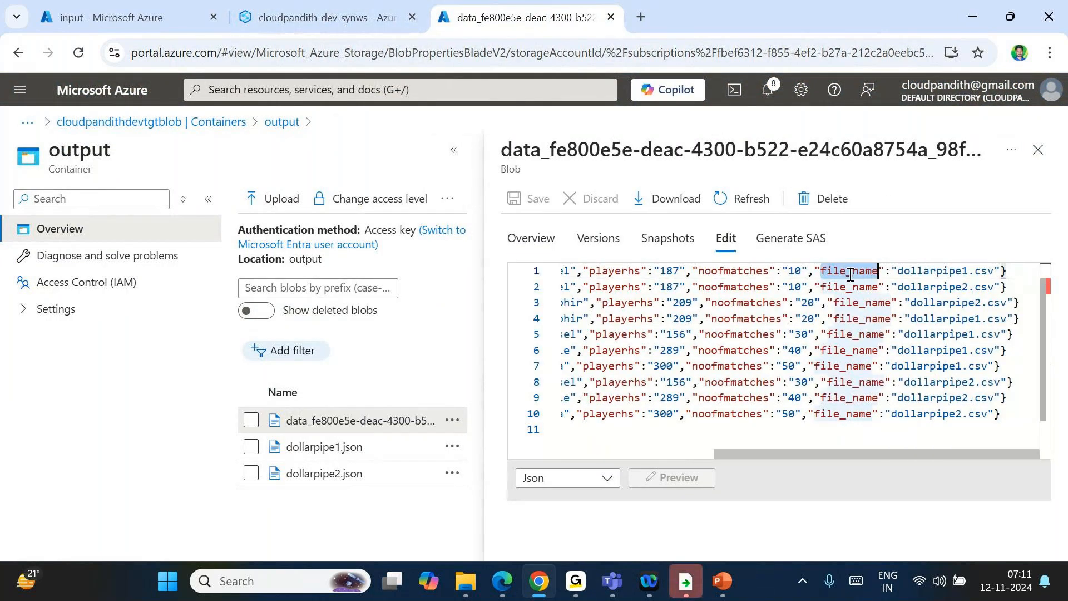
drag(918, 271, 981, 285)
double_click(940, 287)
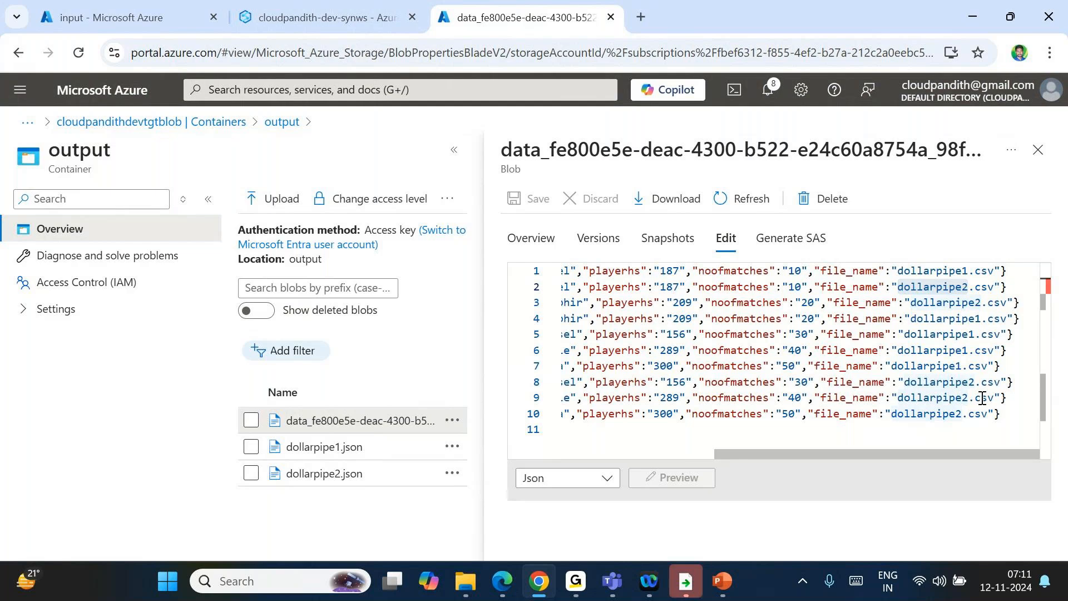
Step: Select all ten records of the merged JSON to review them, and close the blob to return to the output container
right_click(856, 342)
click(1015, 410)
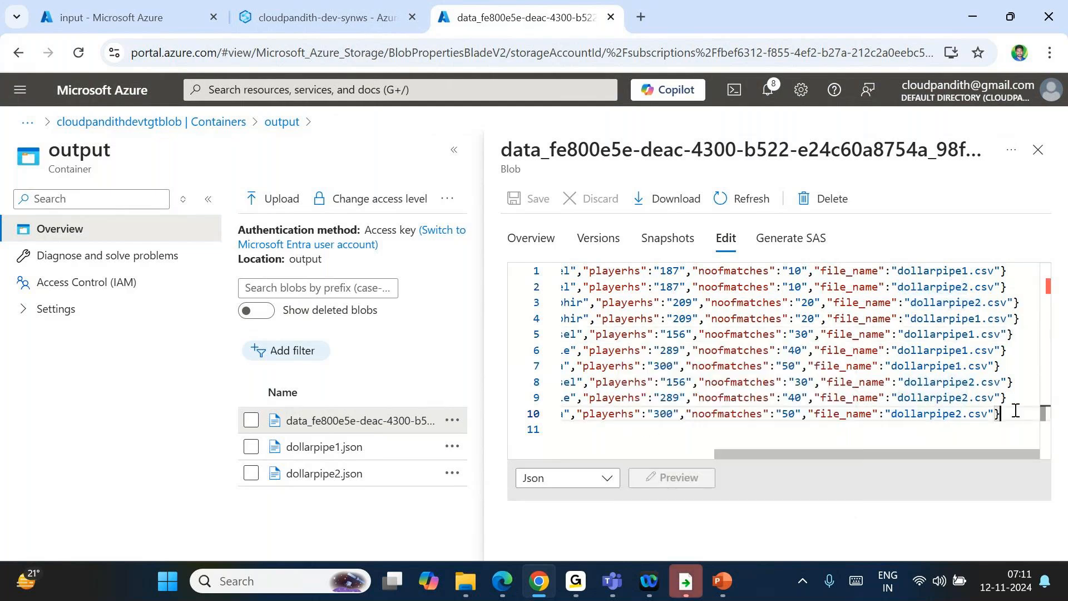
drag(1015, 410, 445, 269)
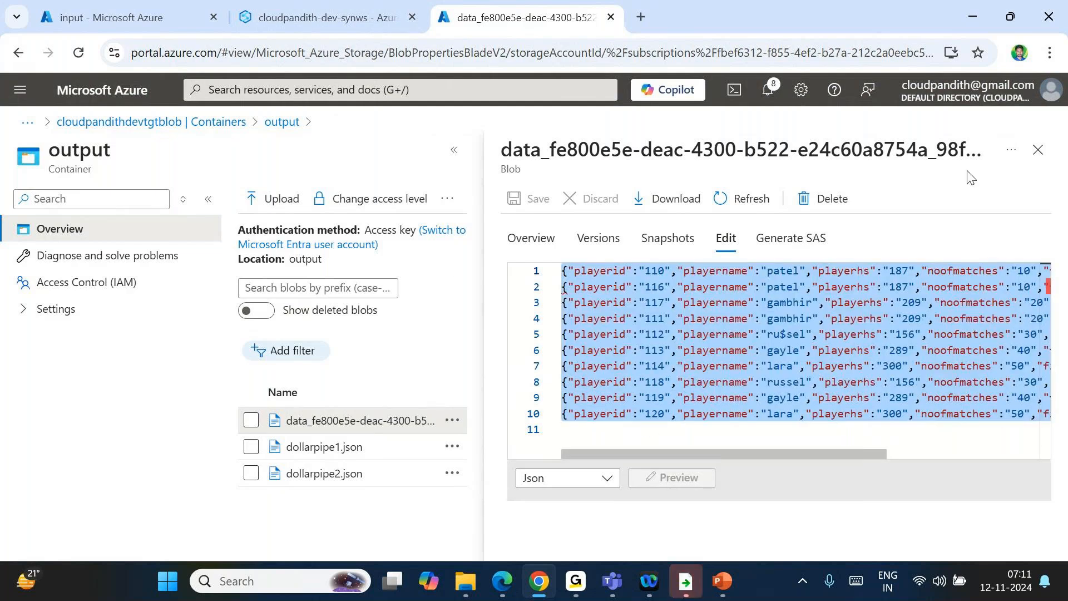
click(1038, 149)
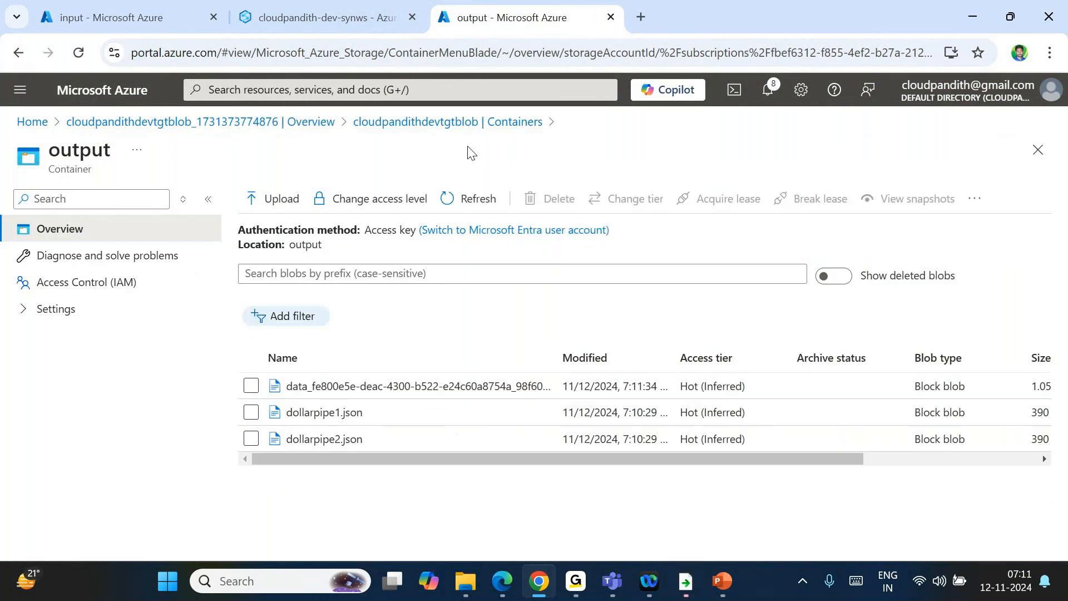
click(610, 32)
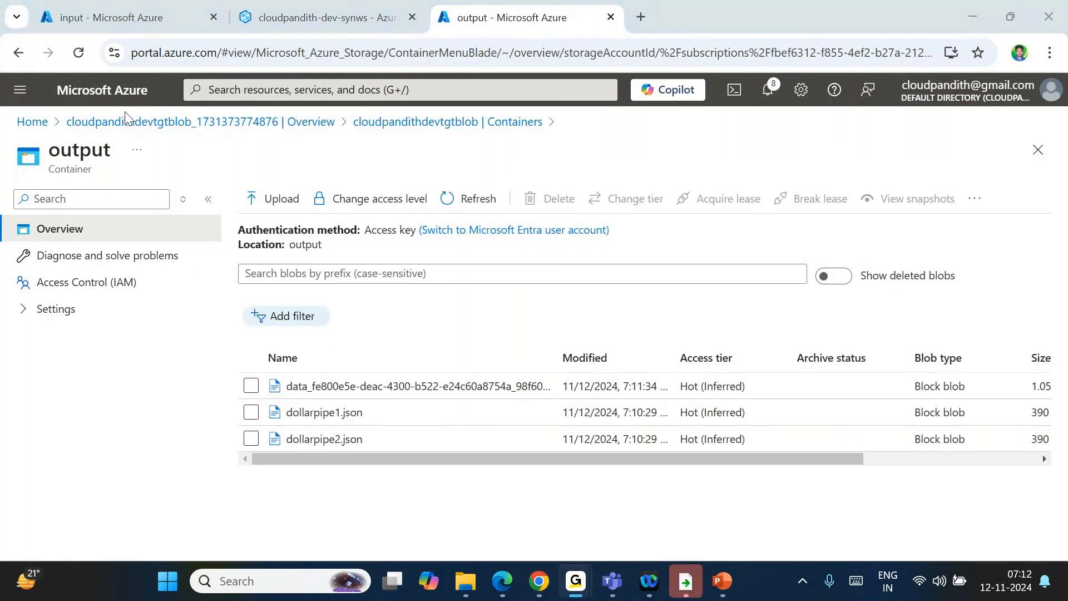